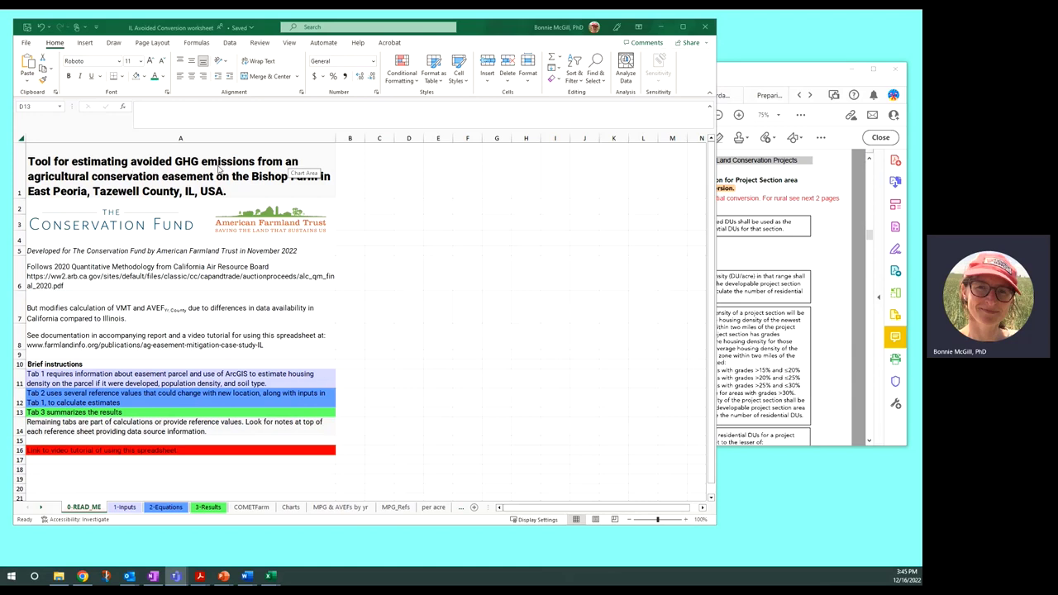
Read through the methodology, Illinois modification, documentation and Tab 1 instruction notes on the 0-READ_ME sheet.
click(354, 196)
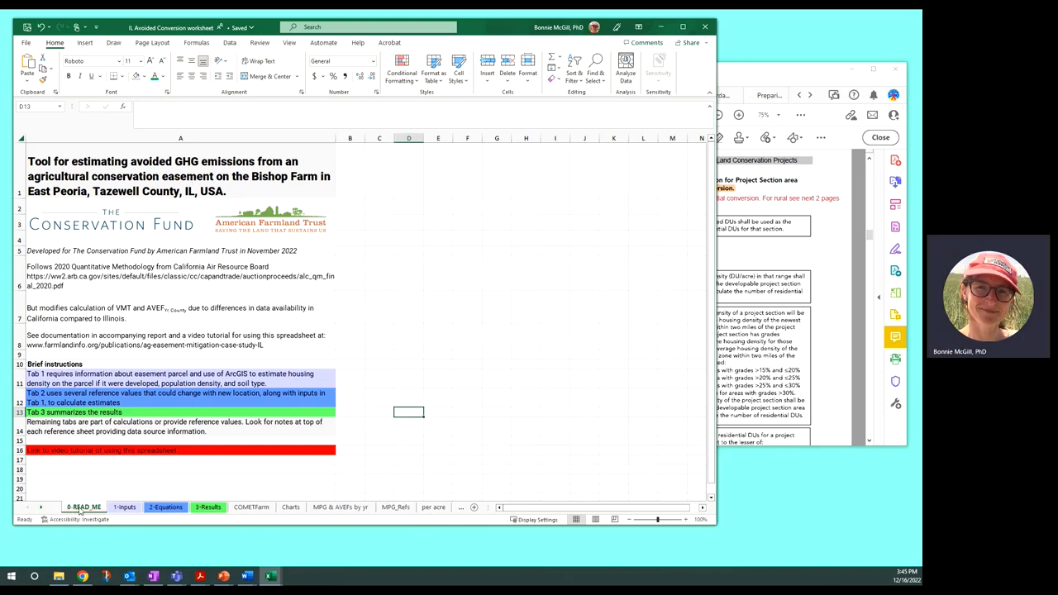
click(200, 275)
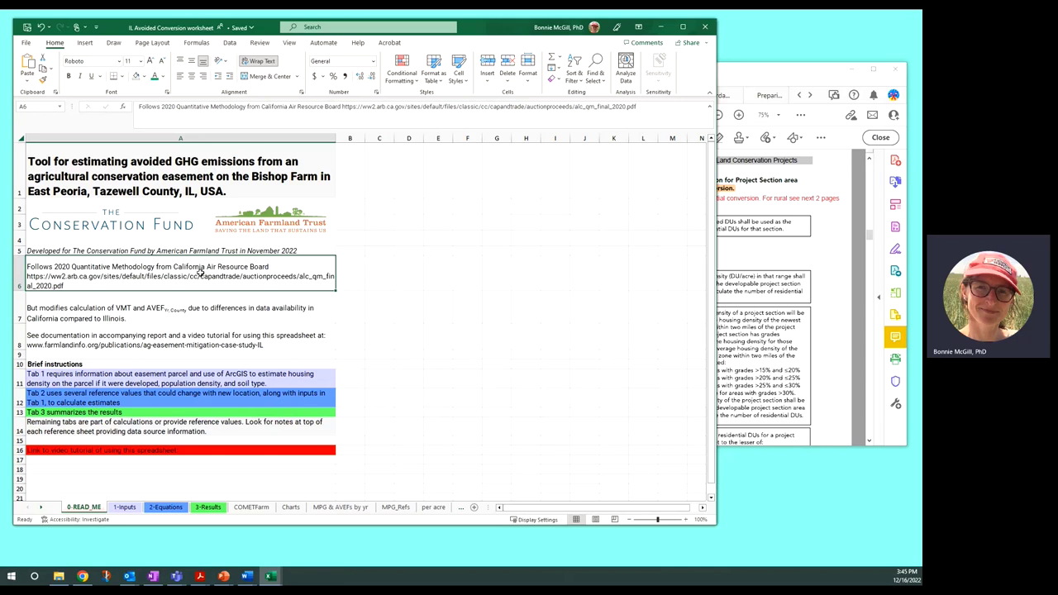
click(106, 318)
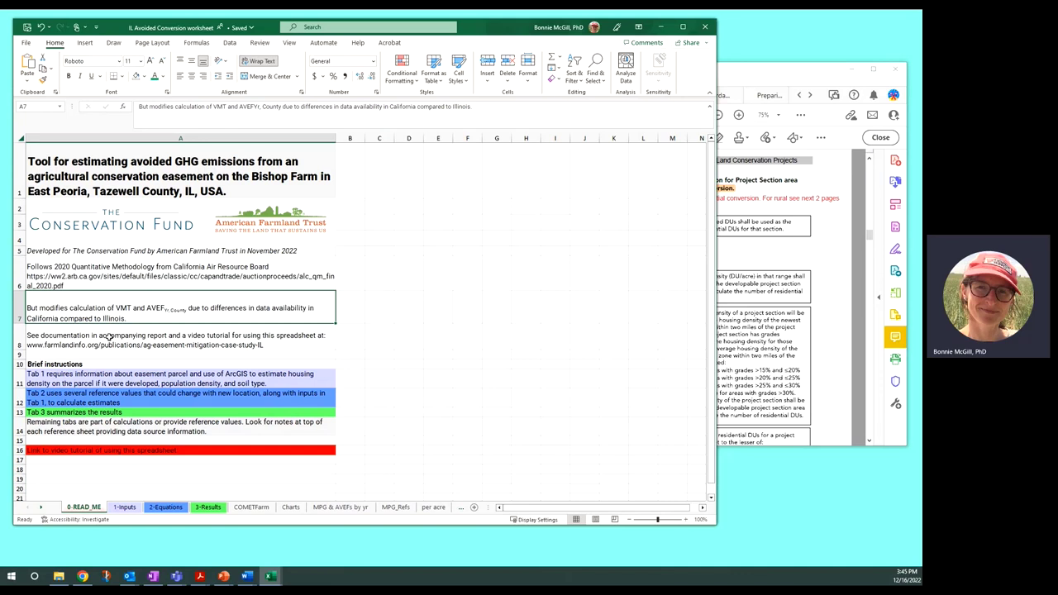
click(108, 338)
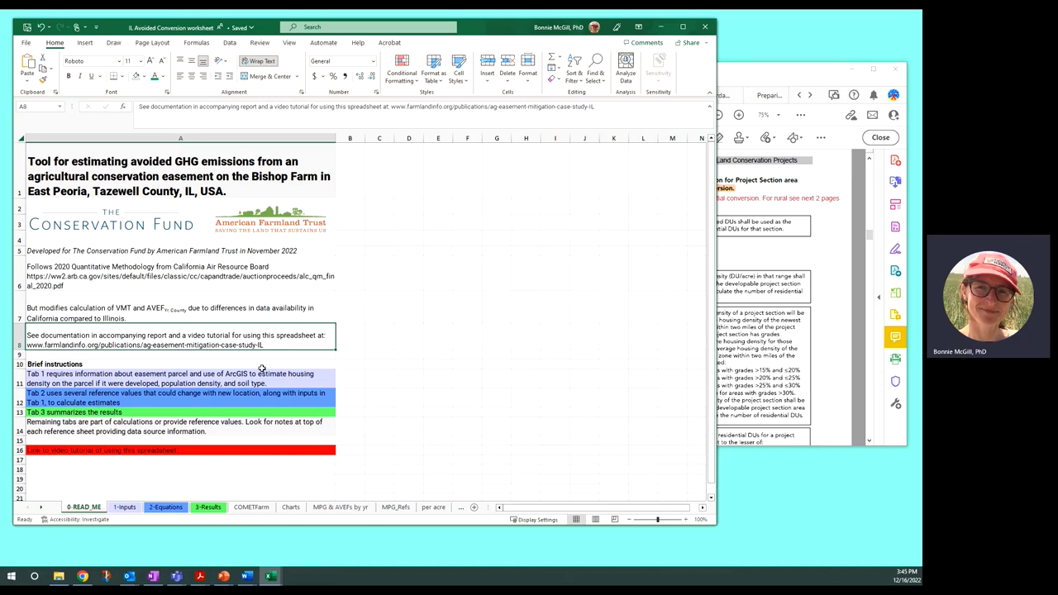
click(120, 378)
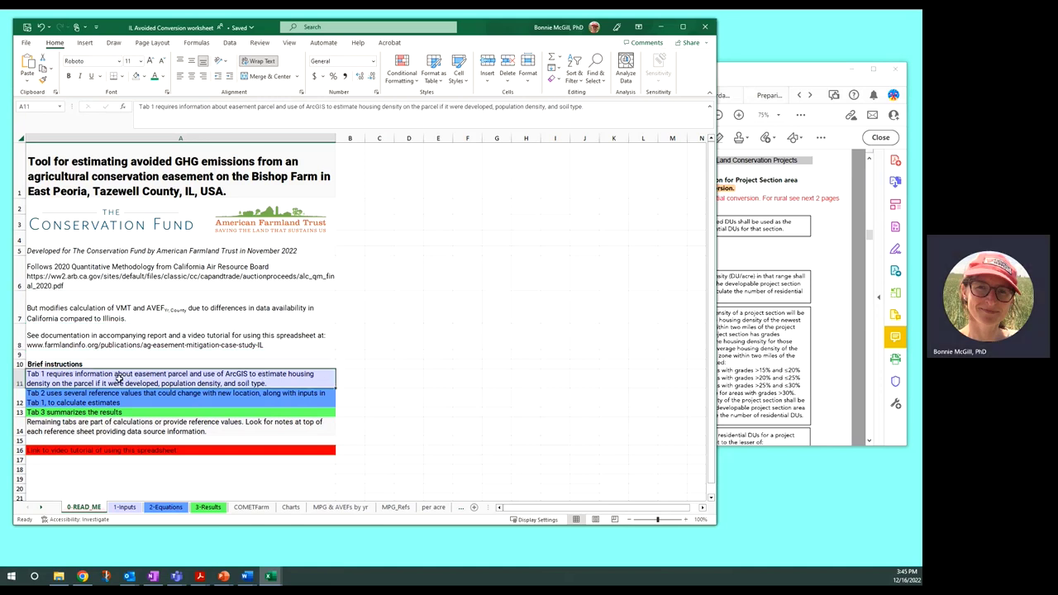
Look over the tables and charts on the COMETFarm sheet, ending on the 1-Inputs sheet.
click(256, 507)
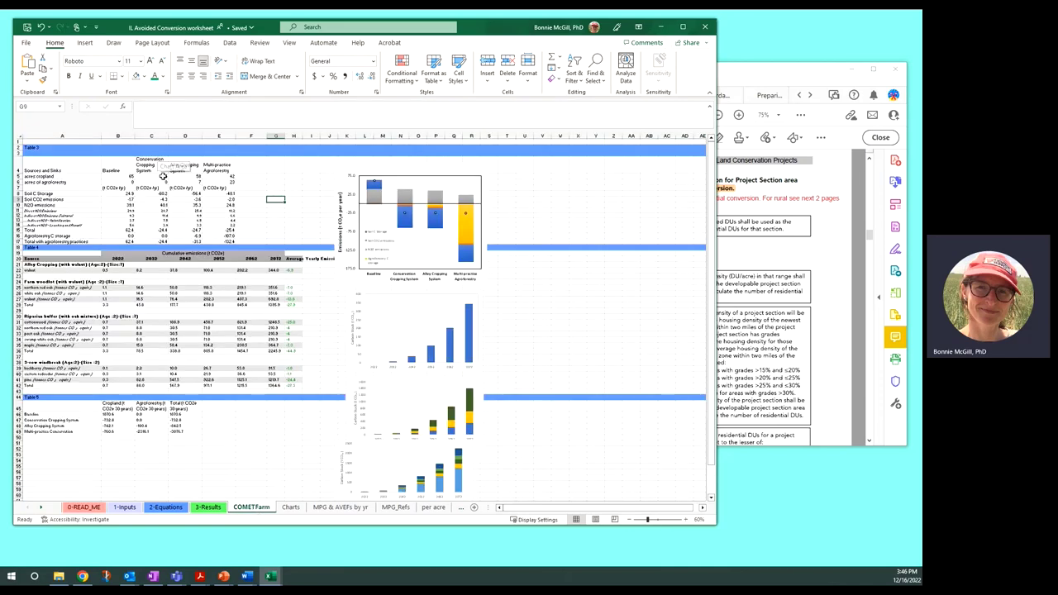
scroll(122, 293, down, 1)
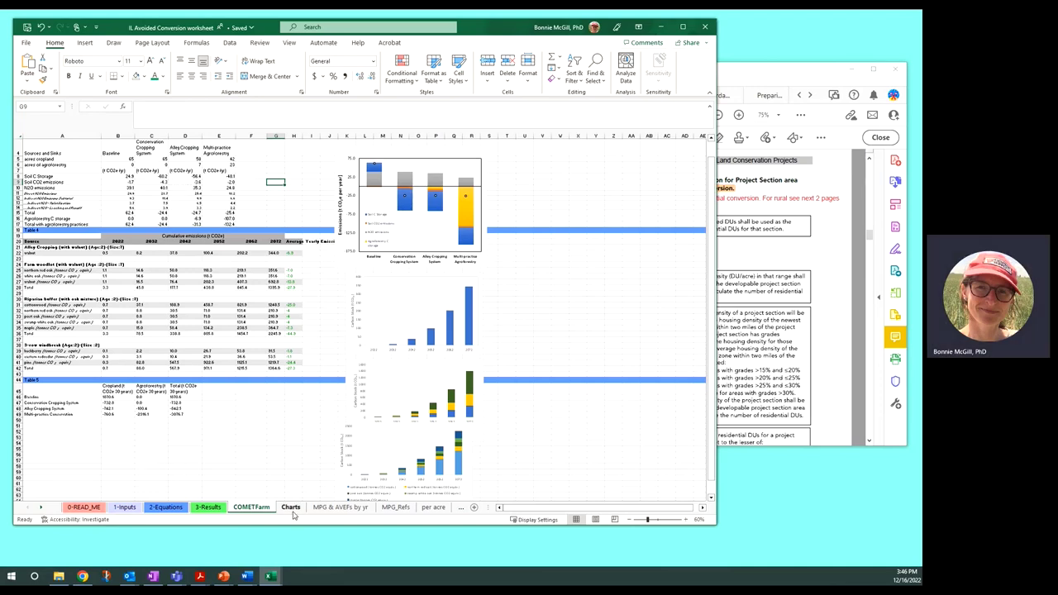
click(124, 508)
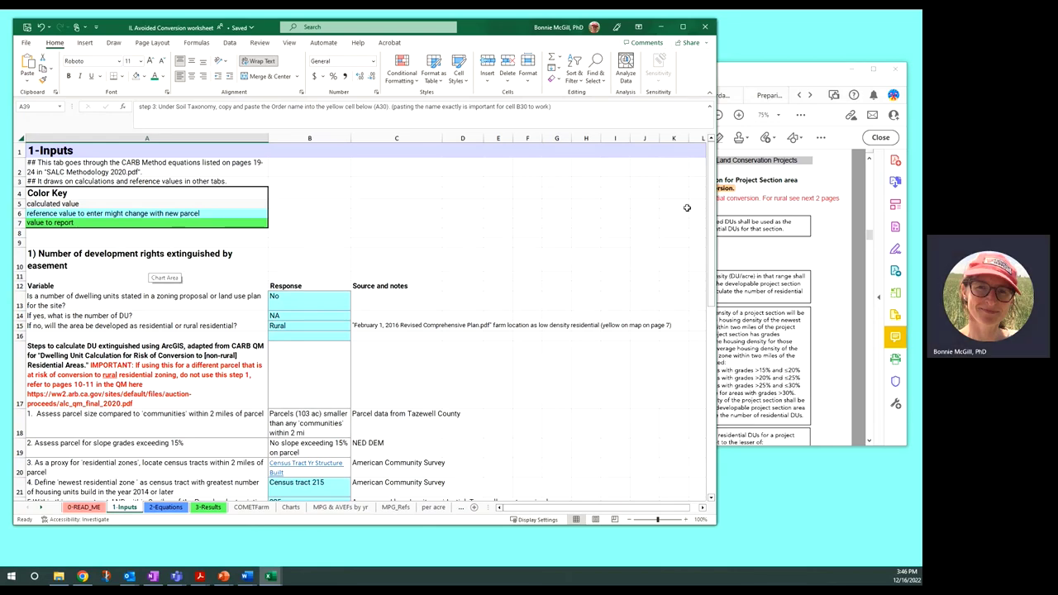
Switch to the Quantitative Methodology PDF in Acrobat, enlarge its window and examine the Figure 1 residential conversion flowchart and its red note.
click(791, 286)
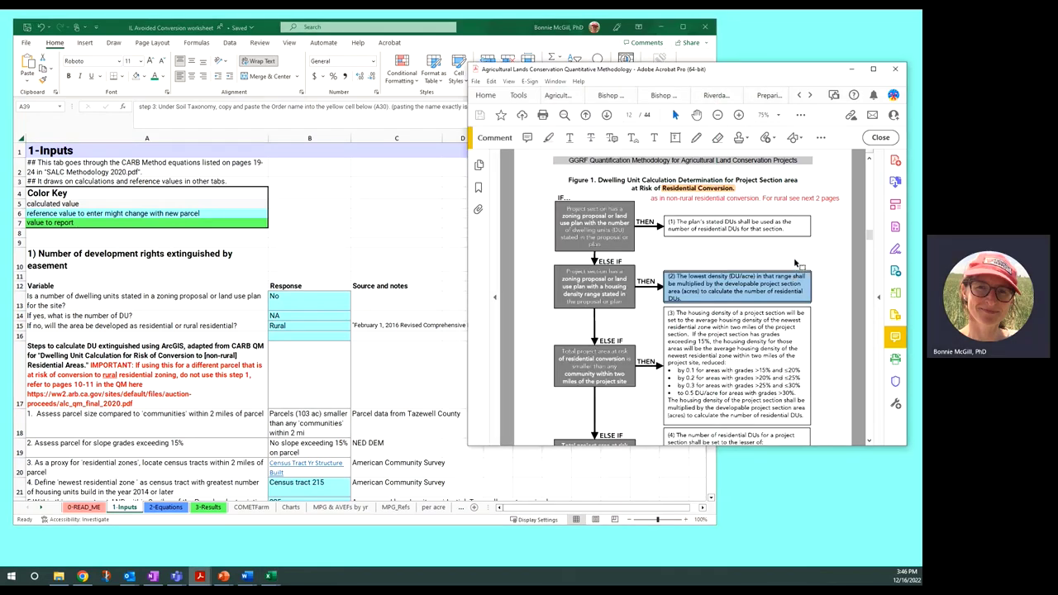
click(848, 245)
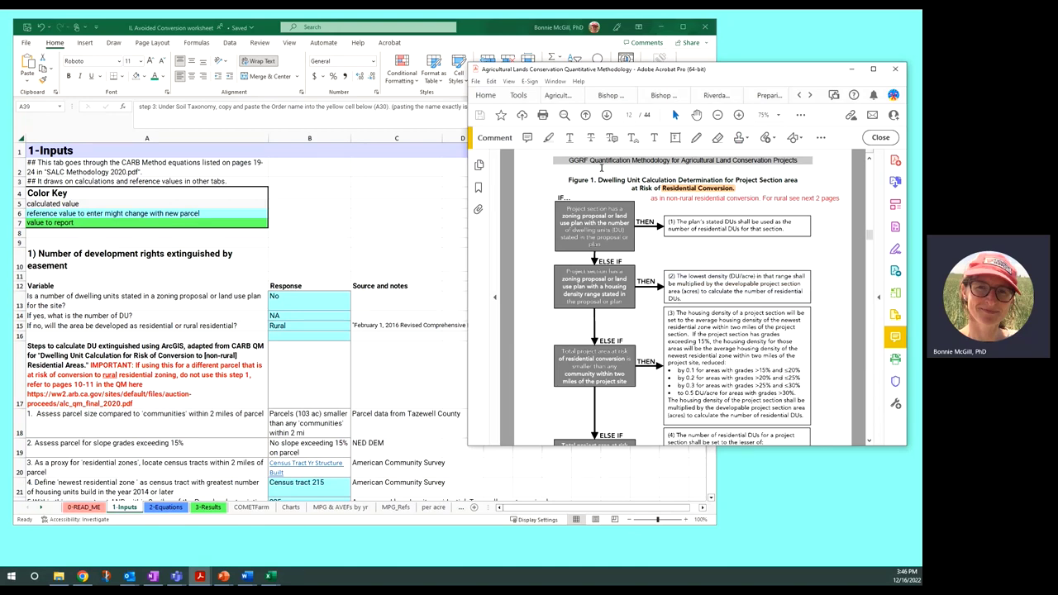
scroll(869, 241, down, 5)
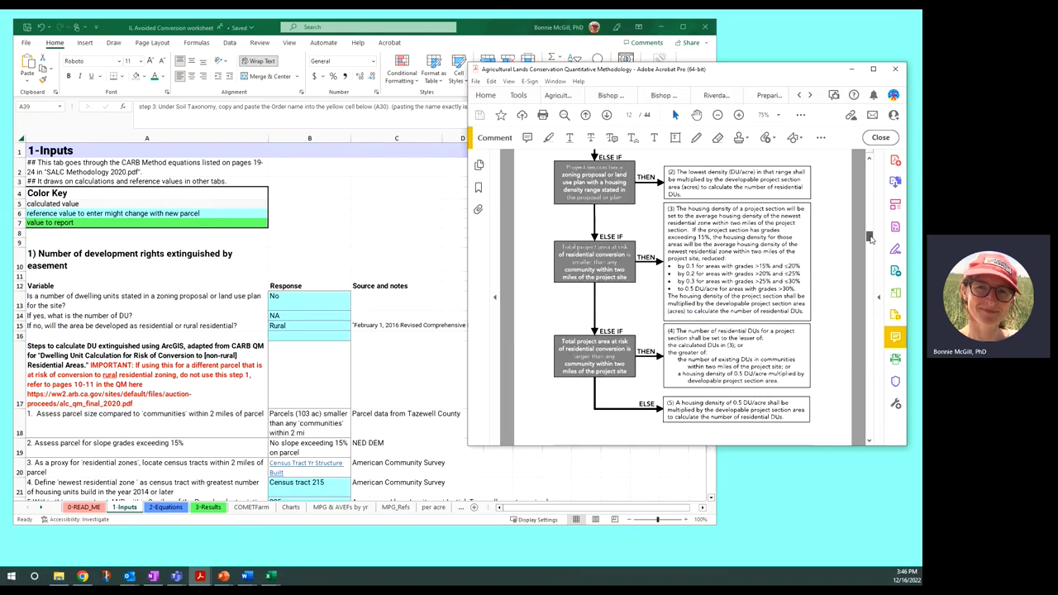
scroll(870, 241, up, 5)
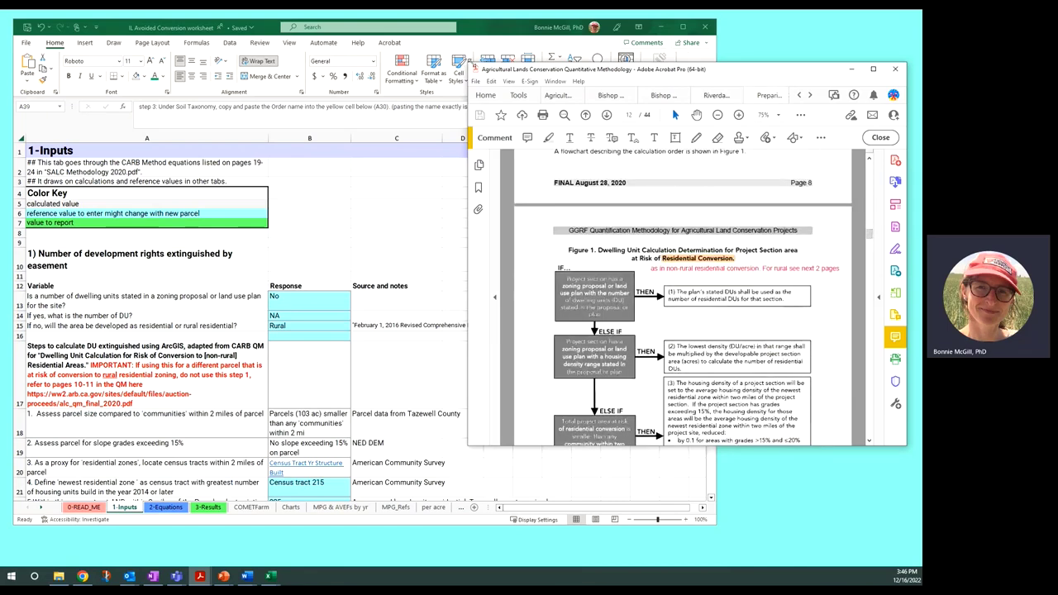
drag(413, 28, 411, 29)
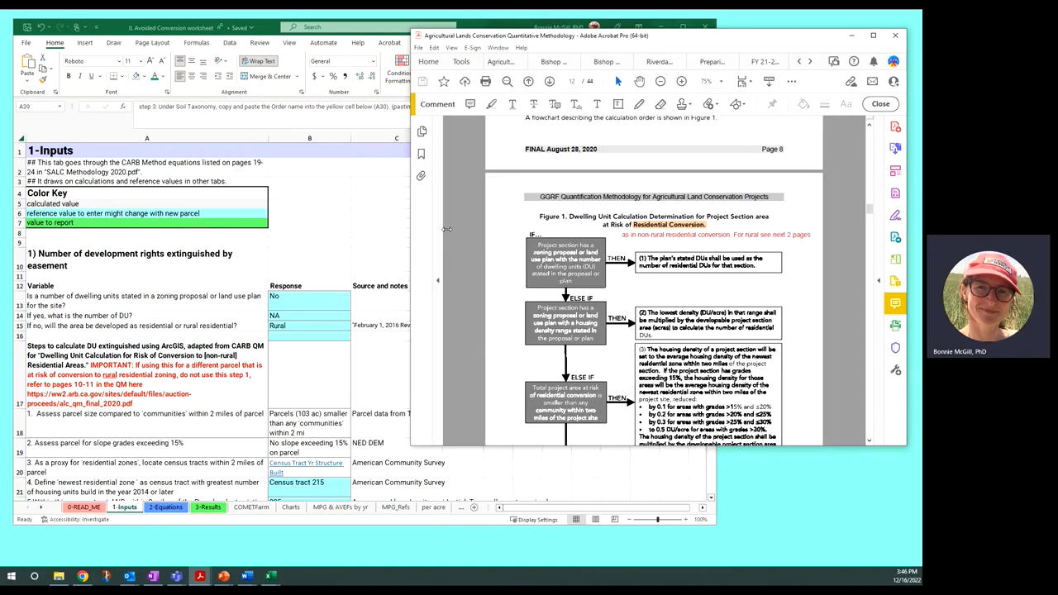
drag(446, 229, 447, 229)
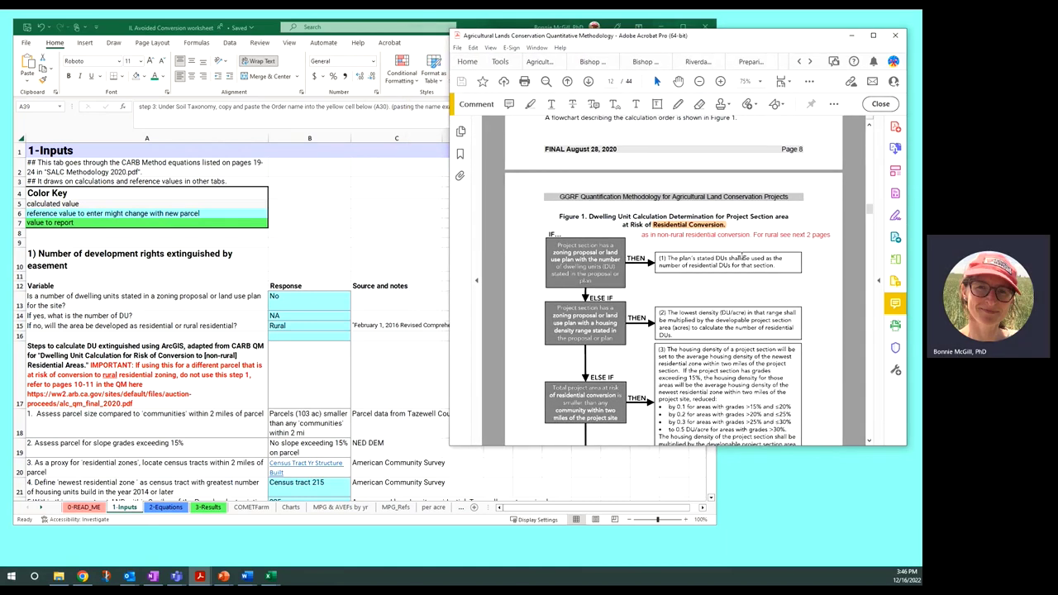
click(778, 236)
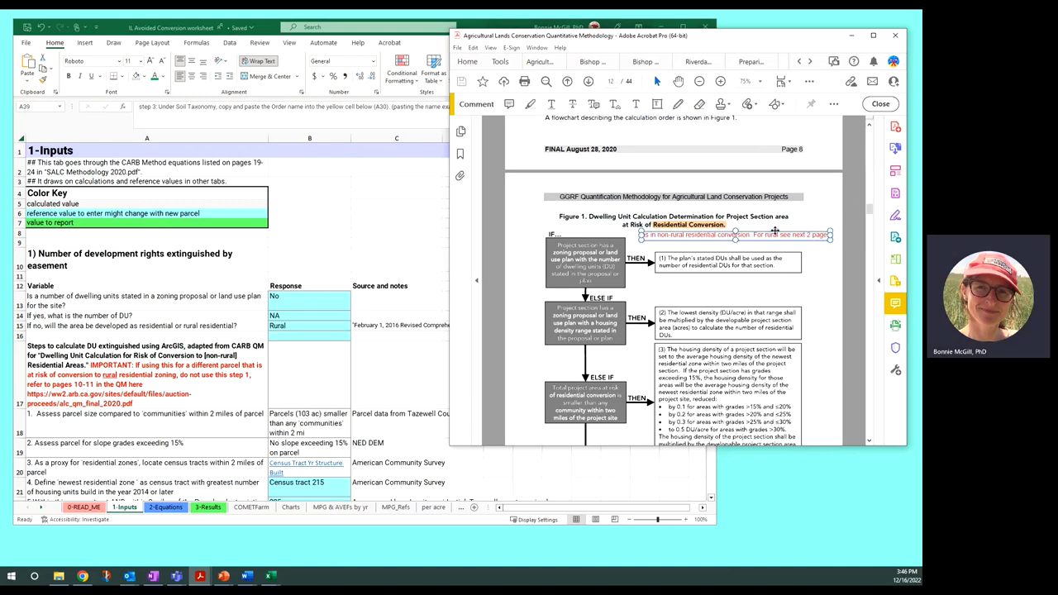
click(768, 222)
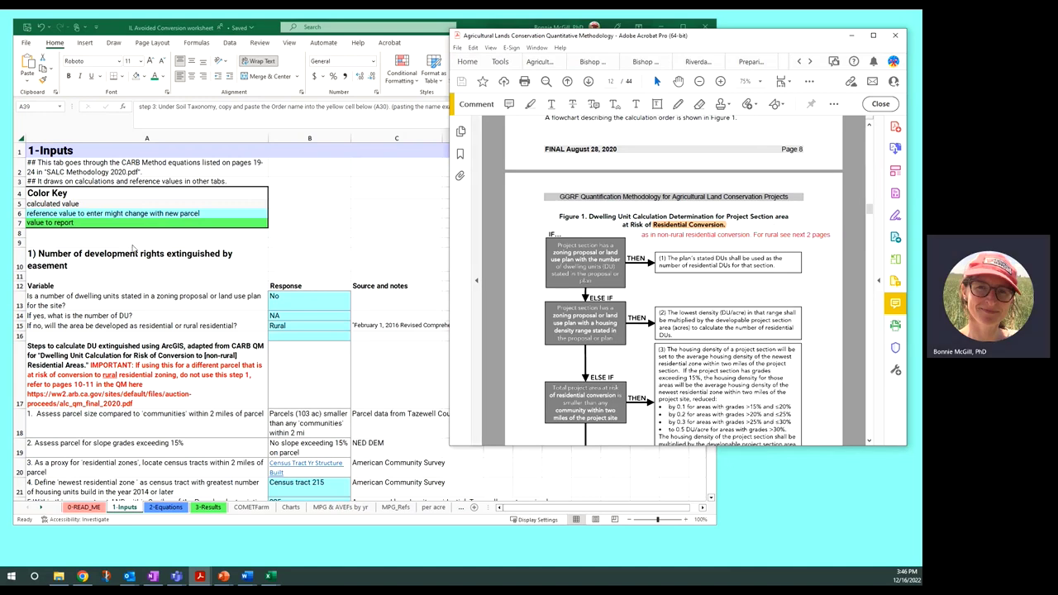
Return to the Excel worksheet and review the calculated, reference and reported value entries in the 1-Inputs color key.
click(315, 312)
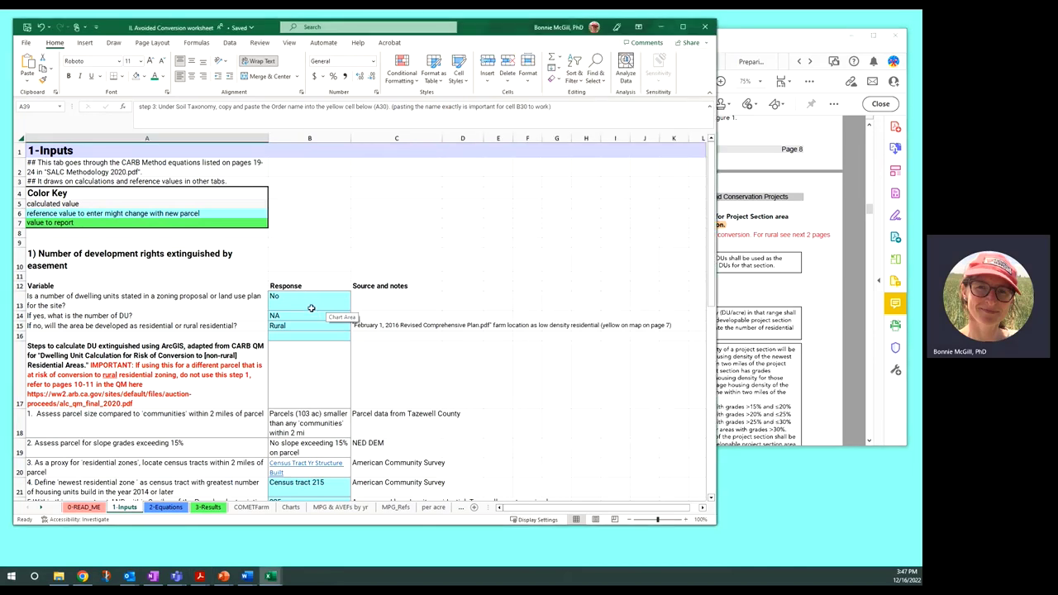
click(312, 325)
click(104, 203)
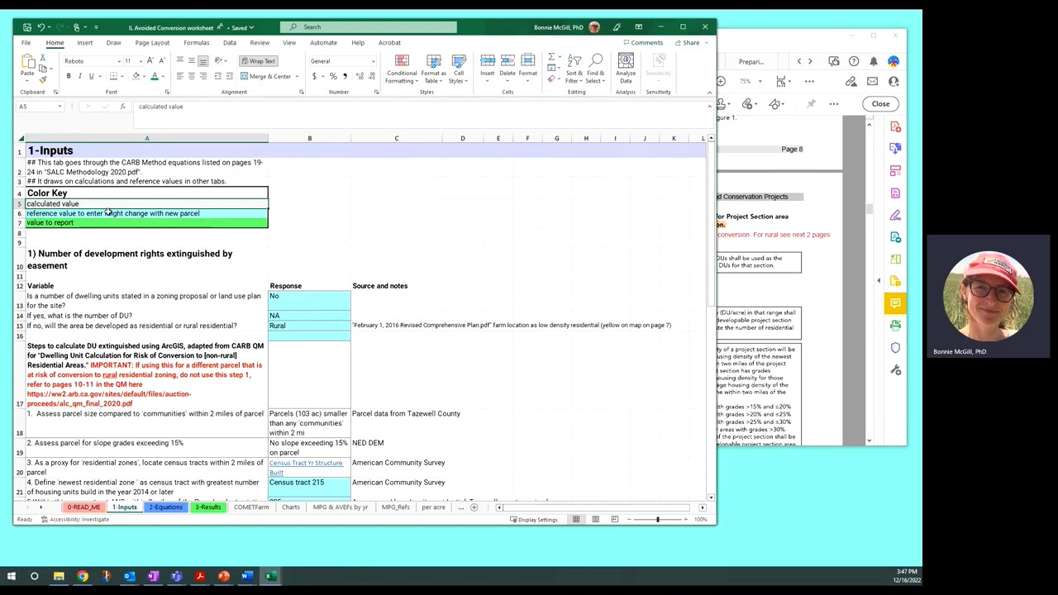
click(108, 214)
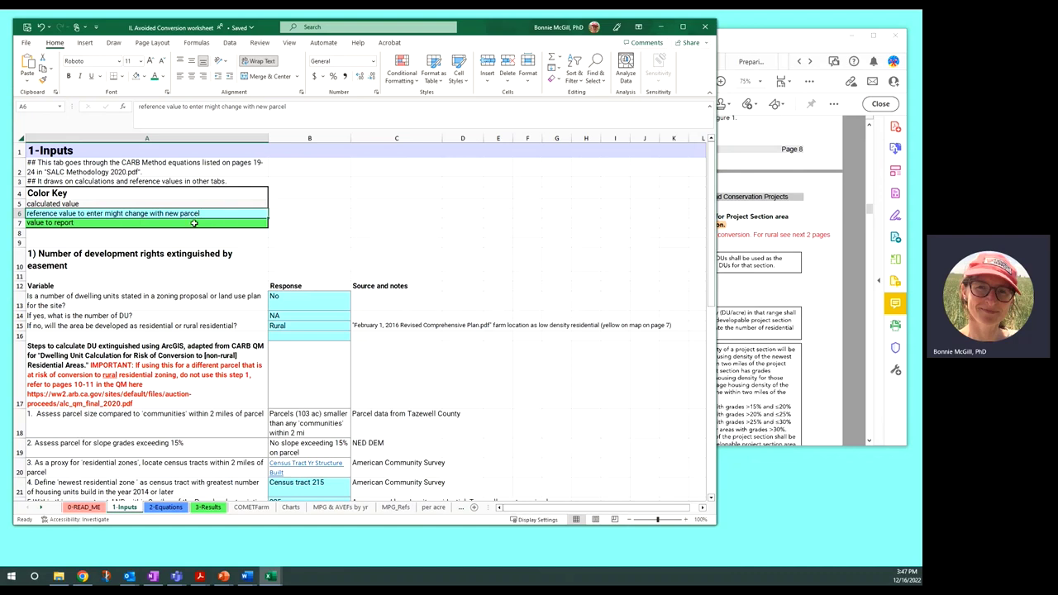
click(140, 224)
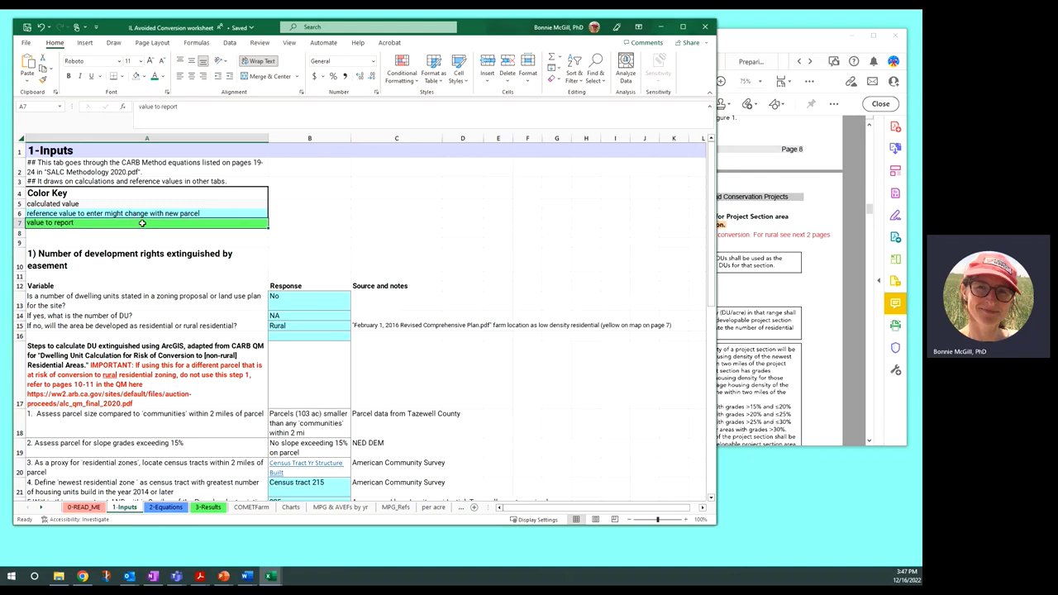
Set the response in B15, on whether the area will be developed as residential or rural residential, to Residential.
click(322, 305)
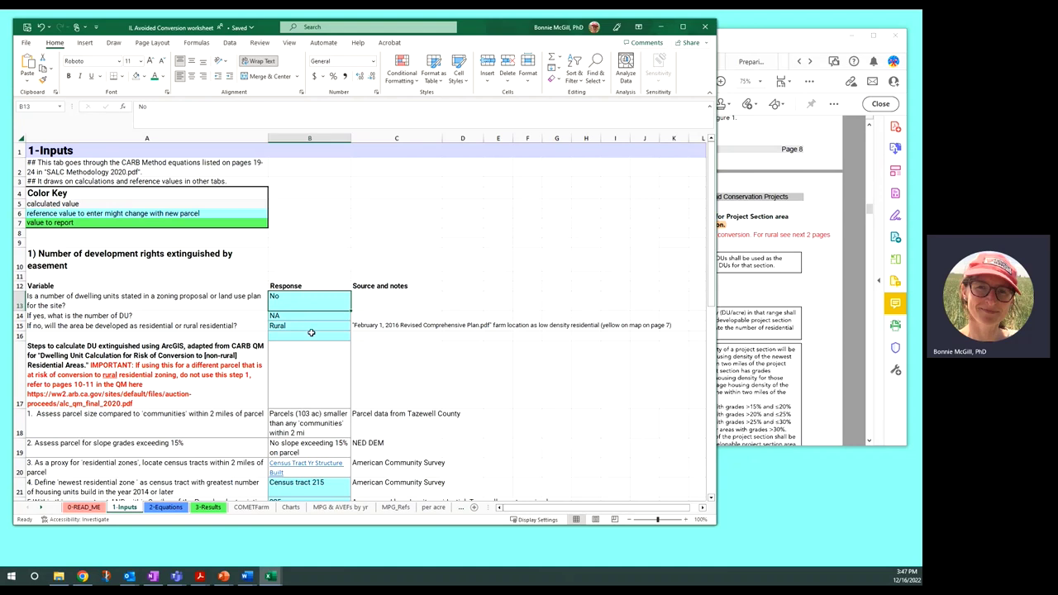
click(311, 333)
click(307, 326)
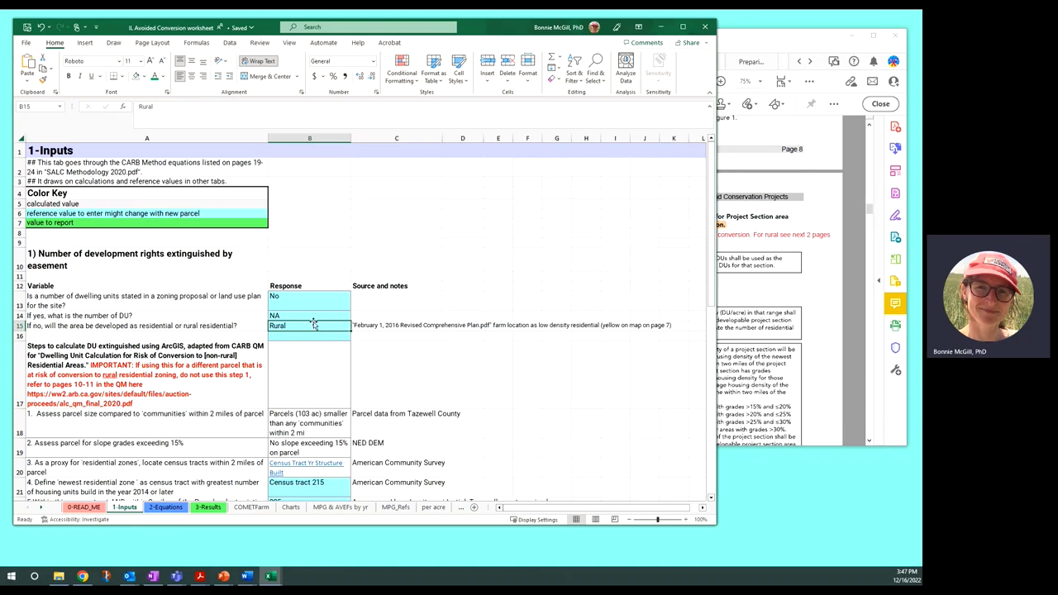
text(Residential)
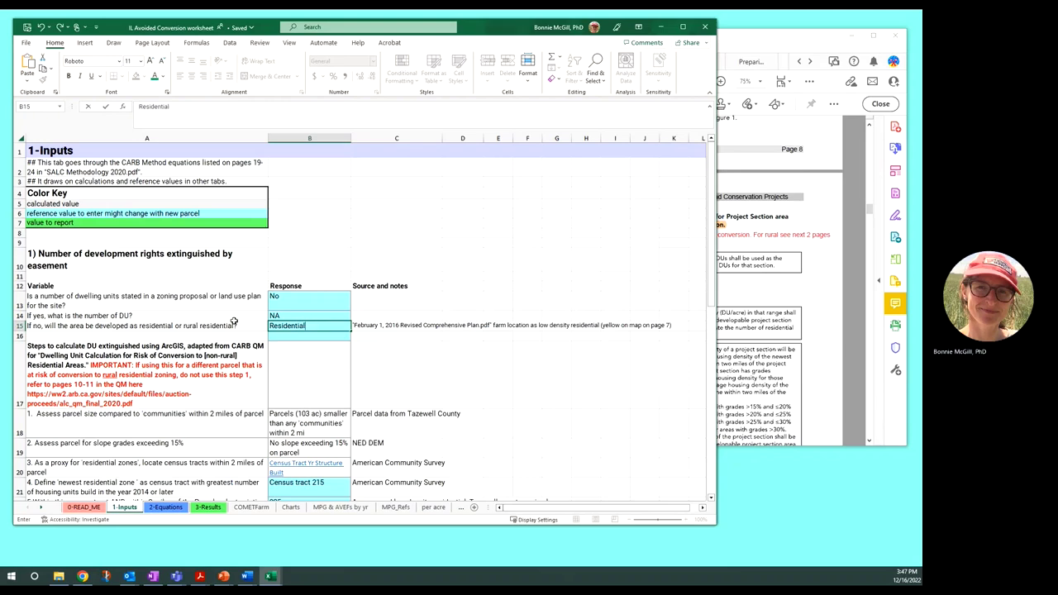
scroll(237, 318, down, 3)
click(178, 281)
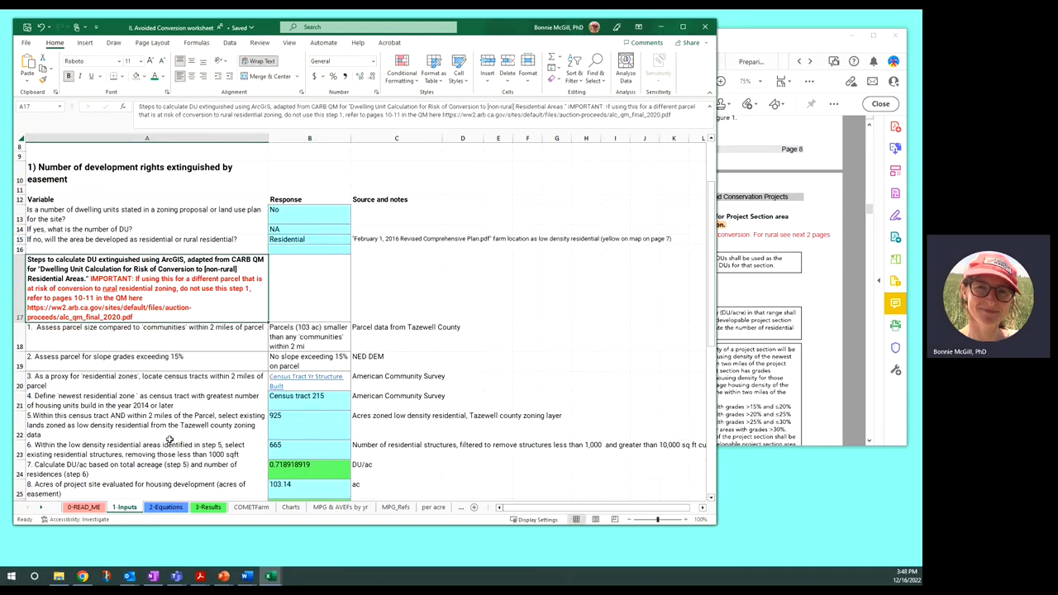
Switch to the methodology PDF in Acrobat and compare the Figure 2 rural residential flowchart with Figure 1.
click(805, 284)
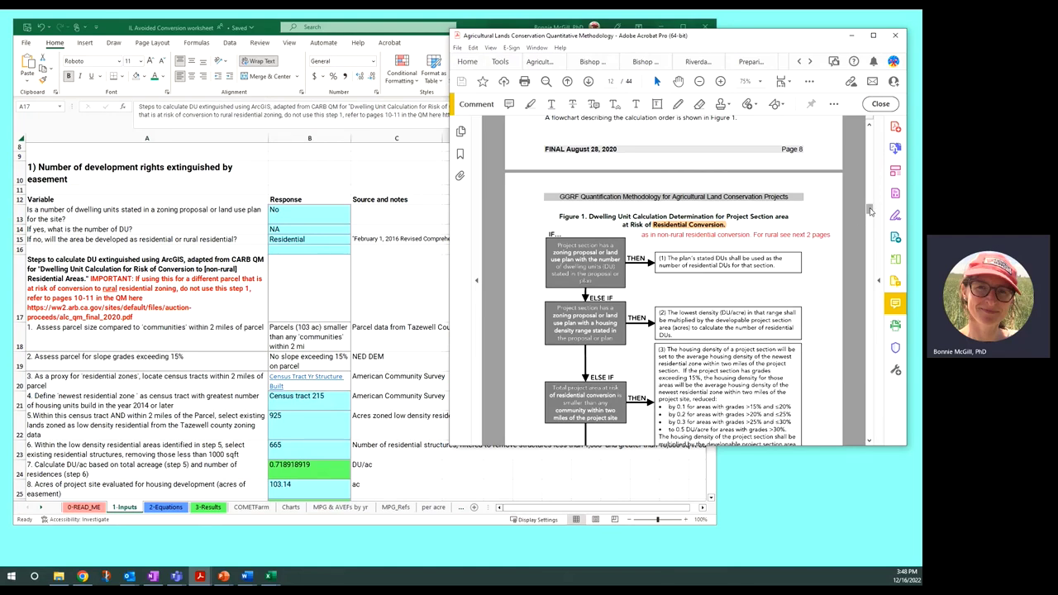
drag(870, 210, 870, 226)
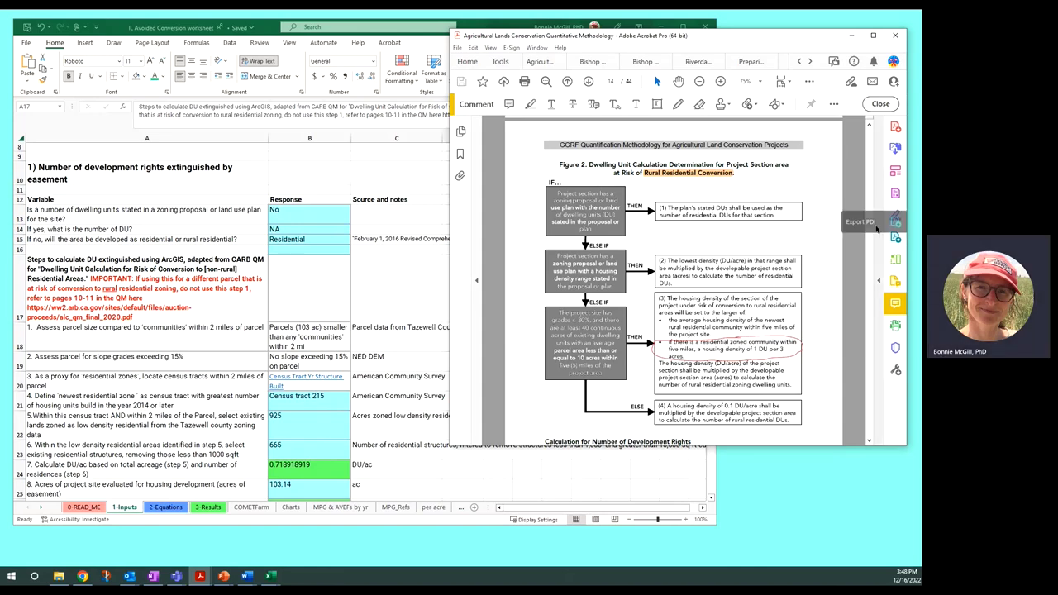
drag(869, 228, 869, 213)
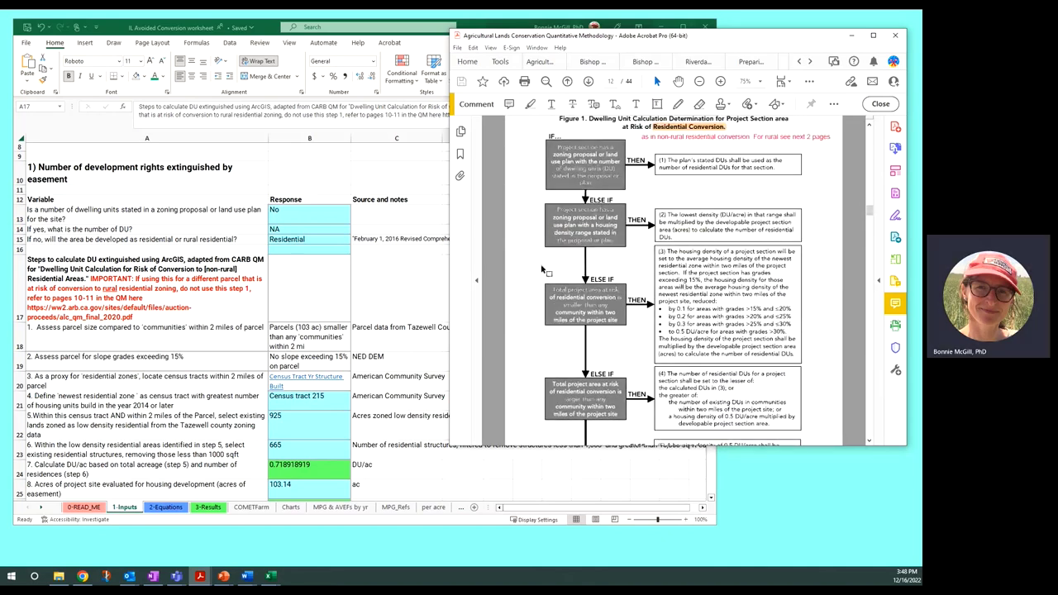
Review dwelling unit calculation steps 1 to 3 in the Excel worksheet against the Figure 1 housing density rule in the Acrobat PDF.
click(329, 335)
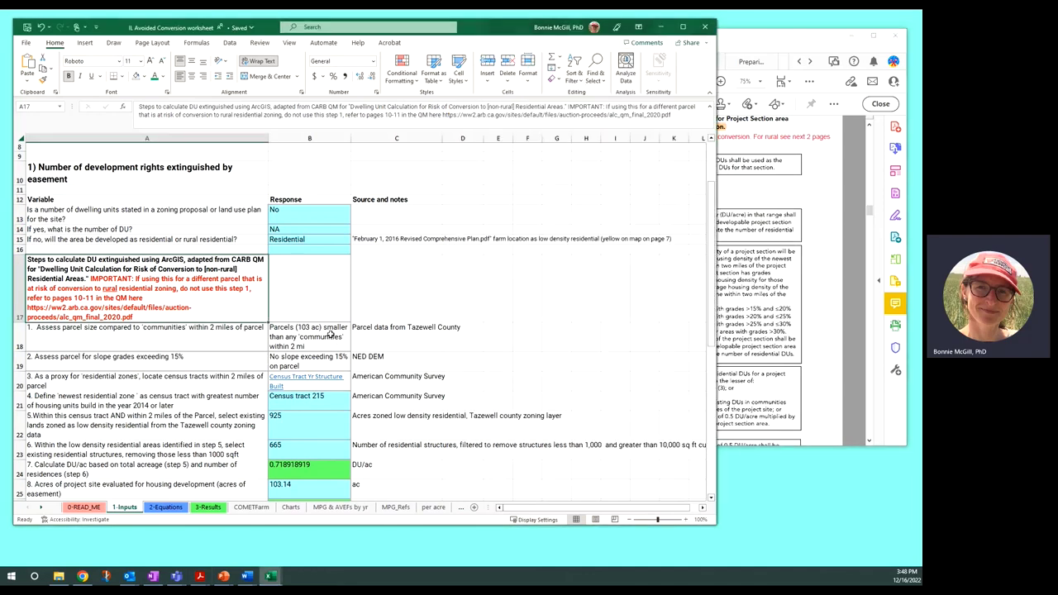
click(329, 335)
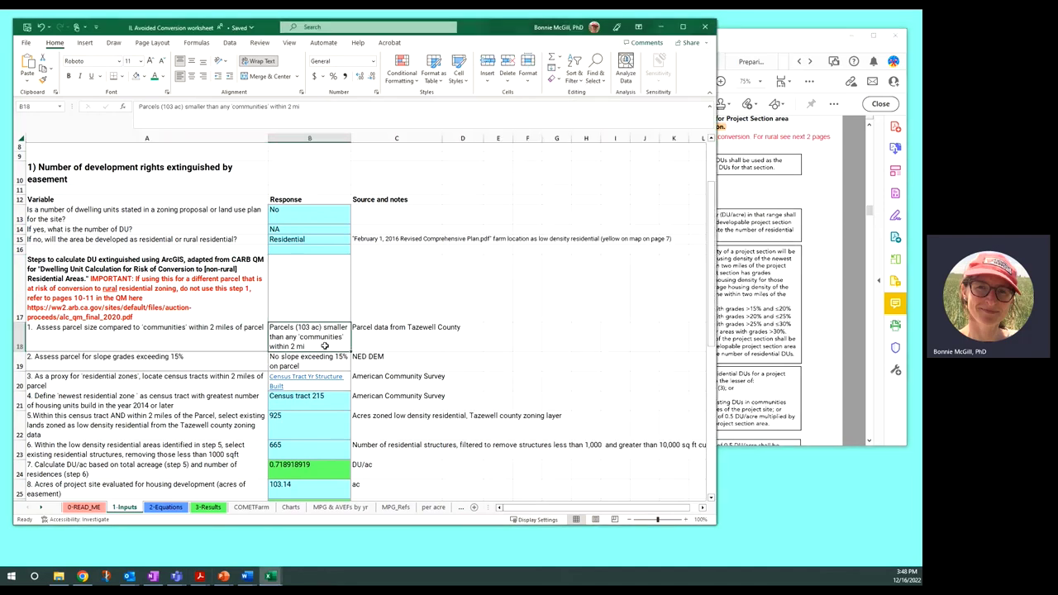
scroll(324, 346, down, 1)
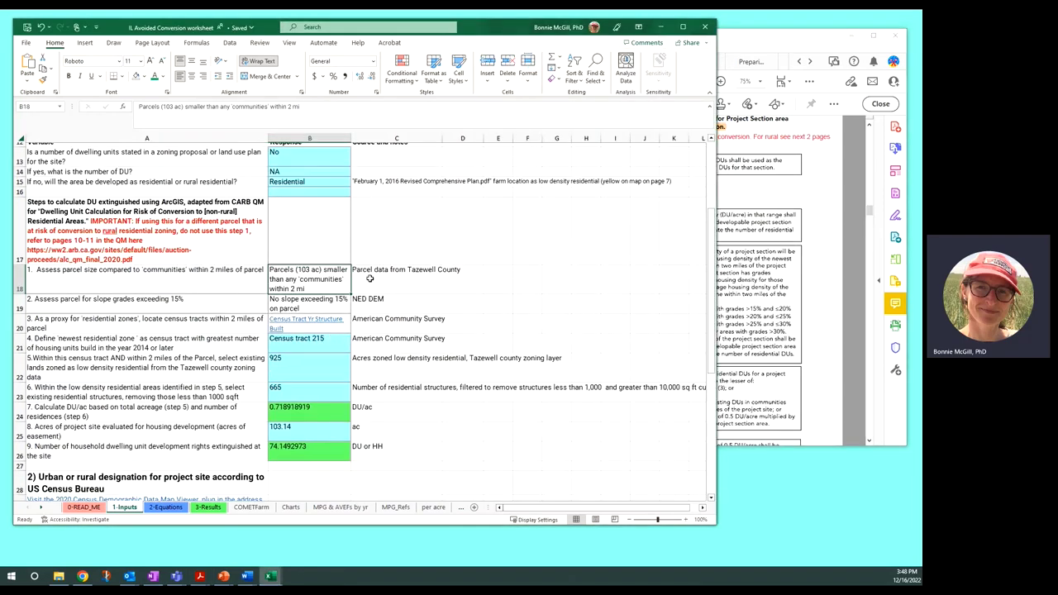
click(294, 303)
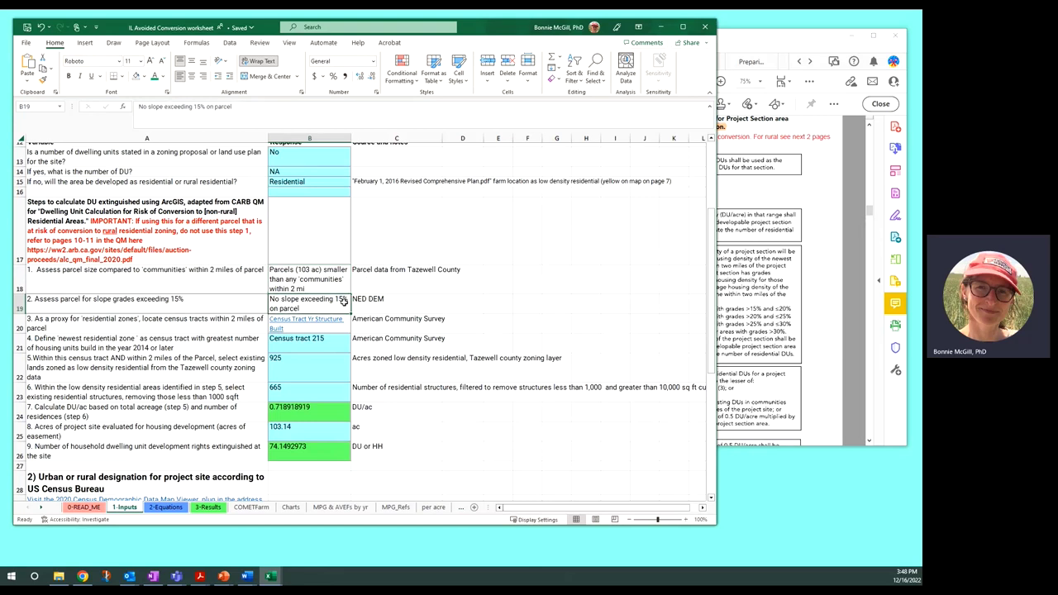
click(141, 323)
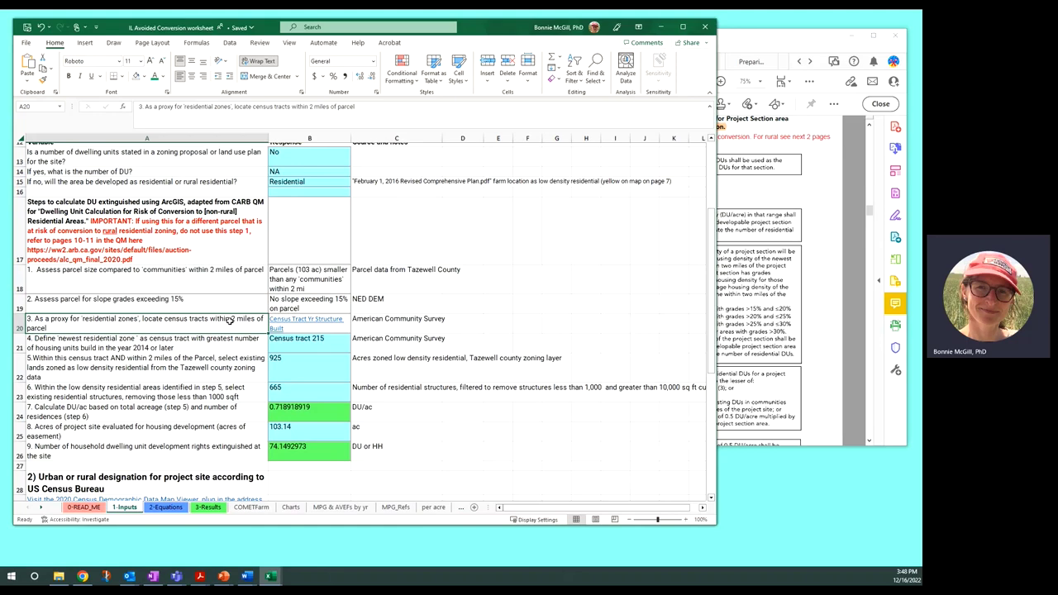
click(814, 303)
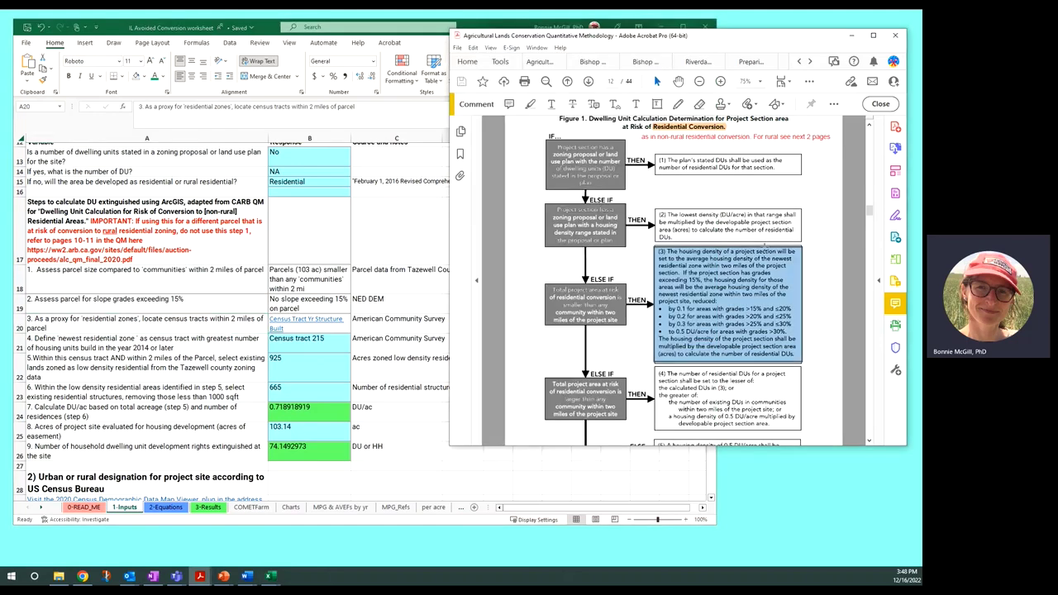
Return to the Excel worksheet and examine the tract rows on the Census Tract Yr Structure Built sheet, starting with tract 203.01.
click(173, 323)
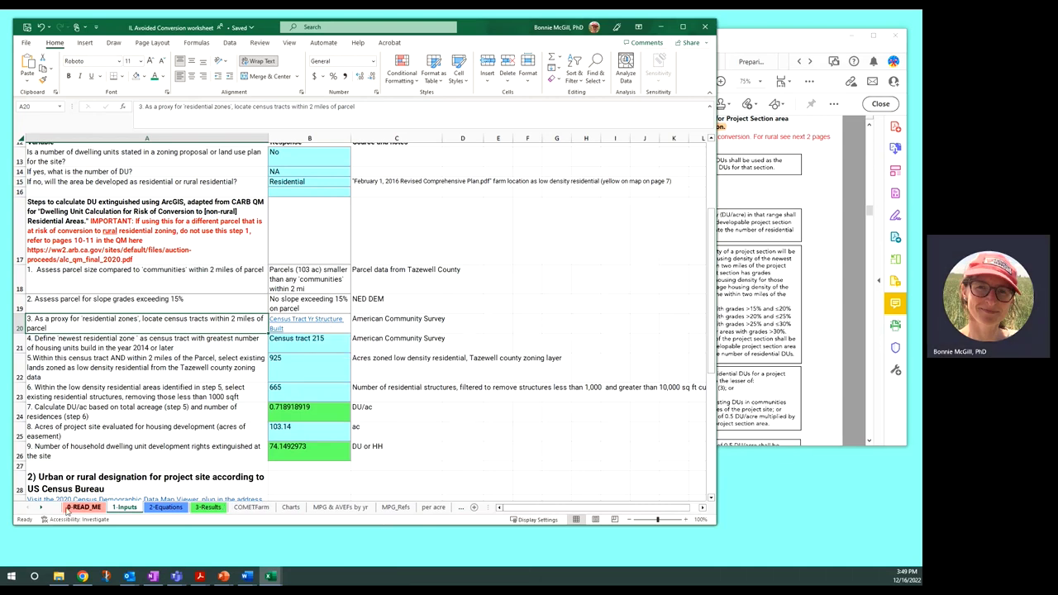
click(43, 511)
click(43, 511)
click(43, 511)
click(43, 511)
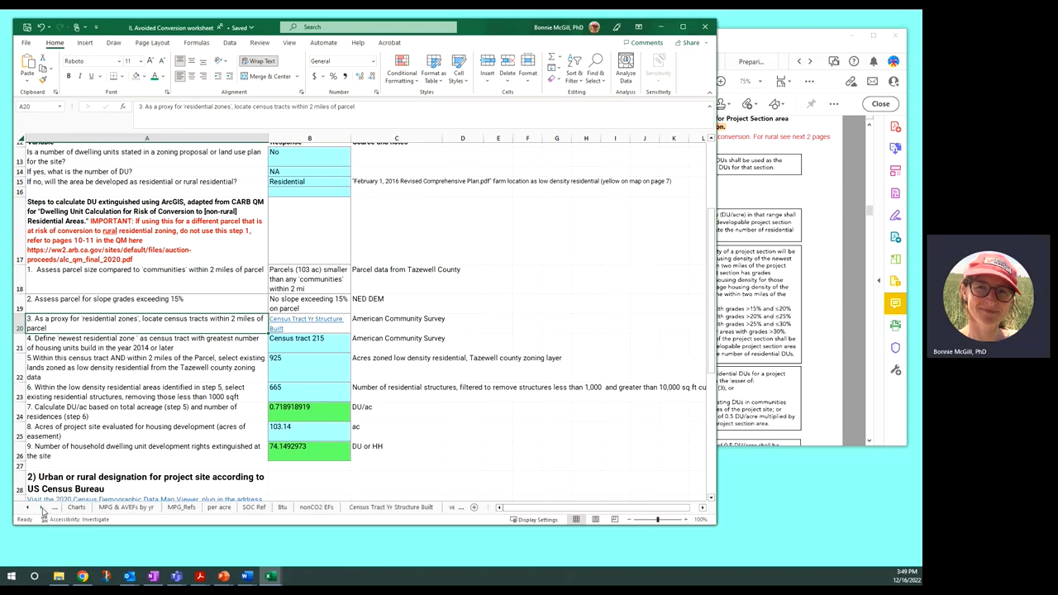
click(352, 512)
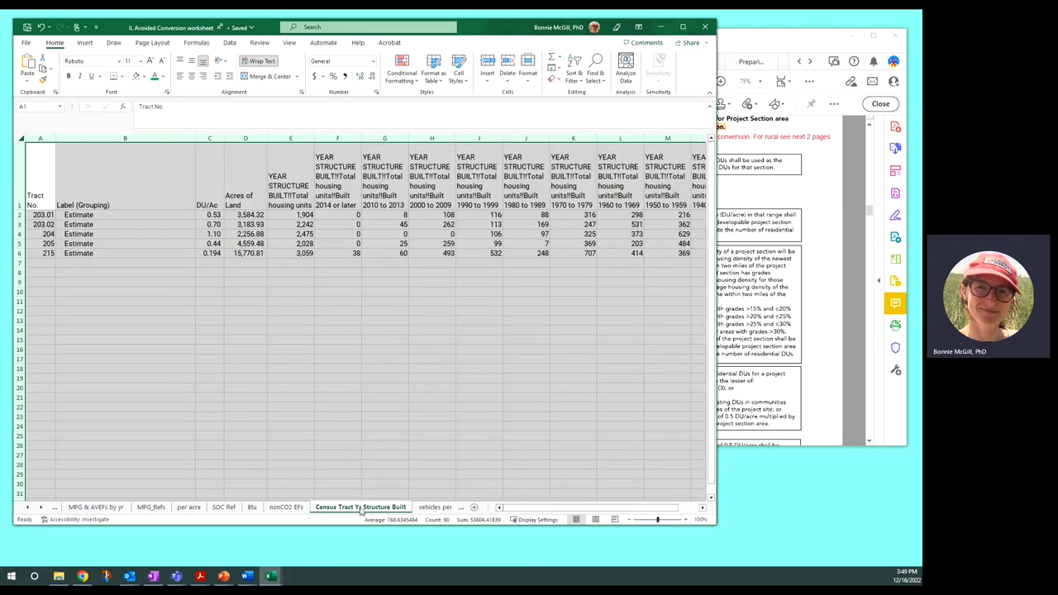
click(40, 220)
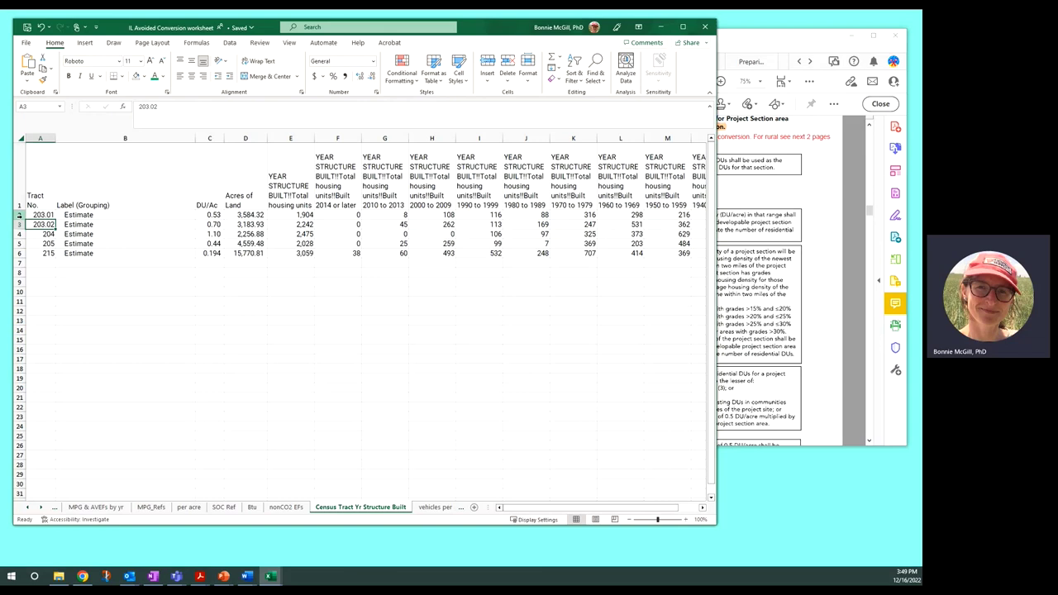
click(19, 214)
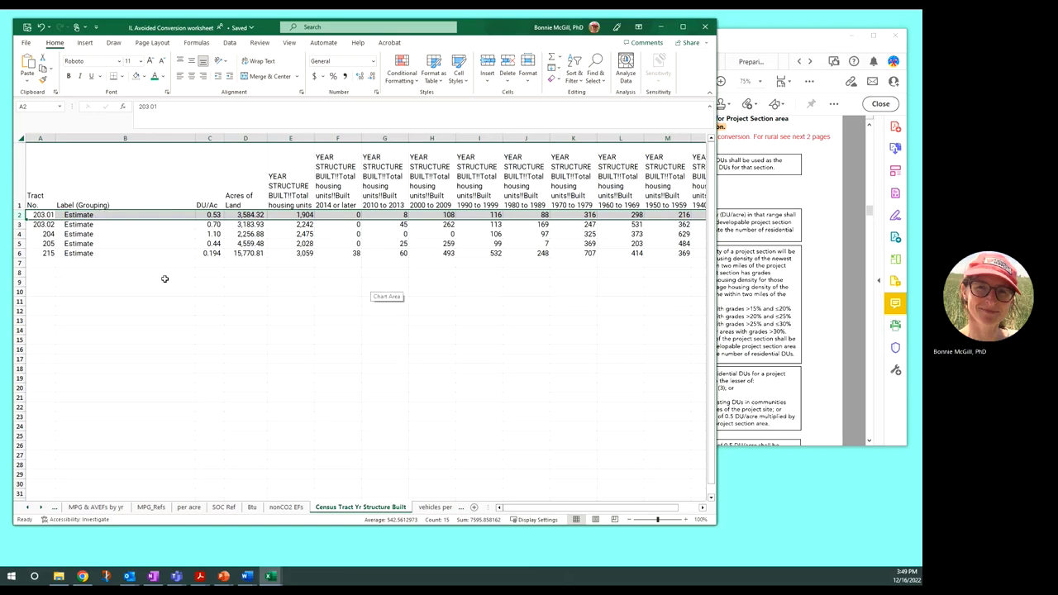
Go back to the 1-Inputs sheet and review the responses to dwelling unit steps 4 to 6, including the residential structures note in C23.
click(28, 508)
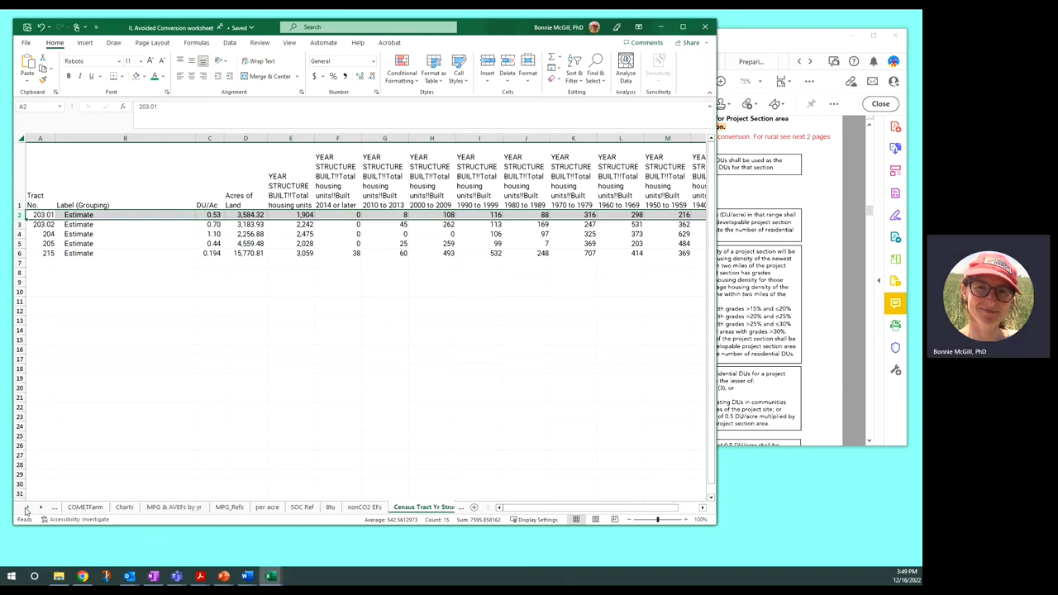
click(27, 507)
click(27, 508)
click(126, 507)
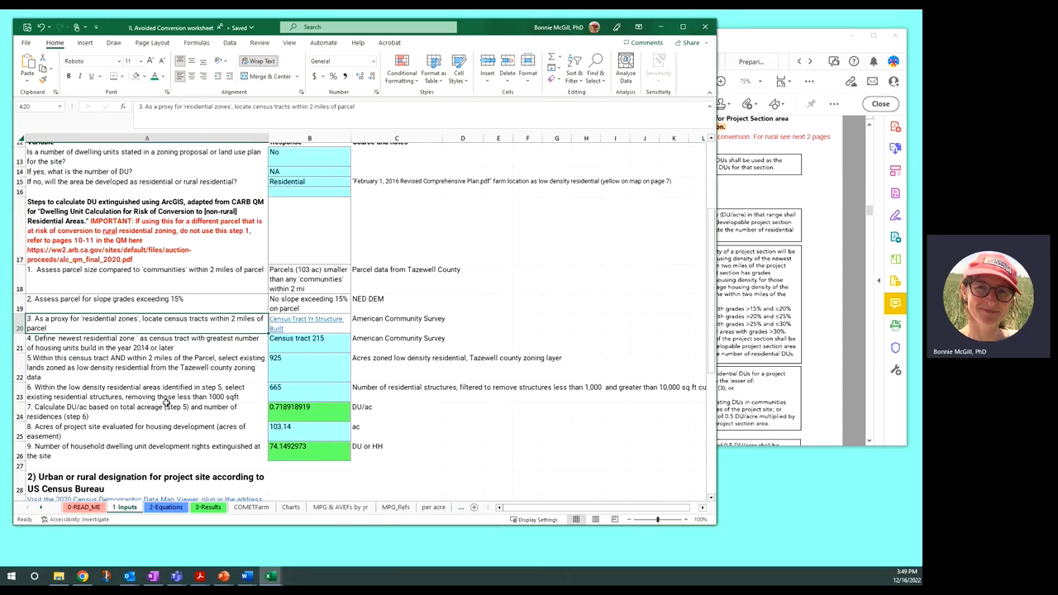
click(304, 344)
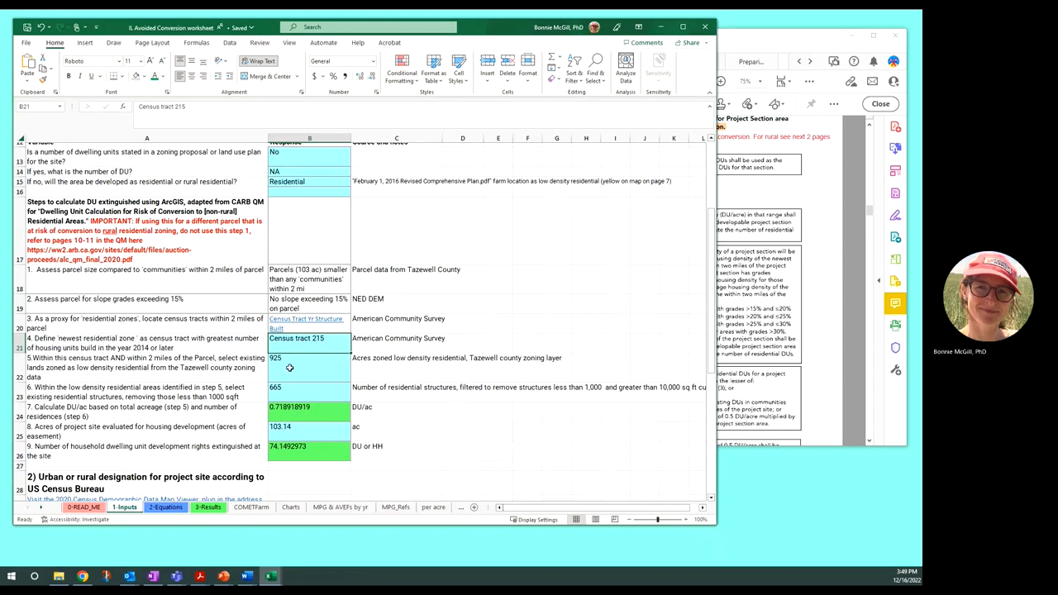
click(291, 367)
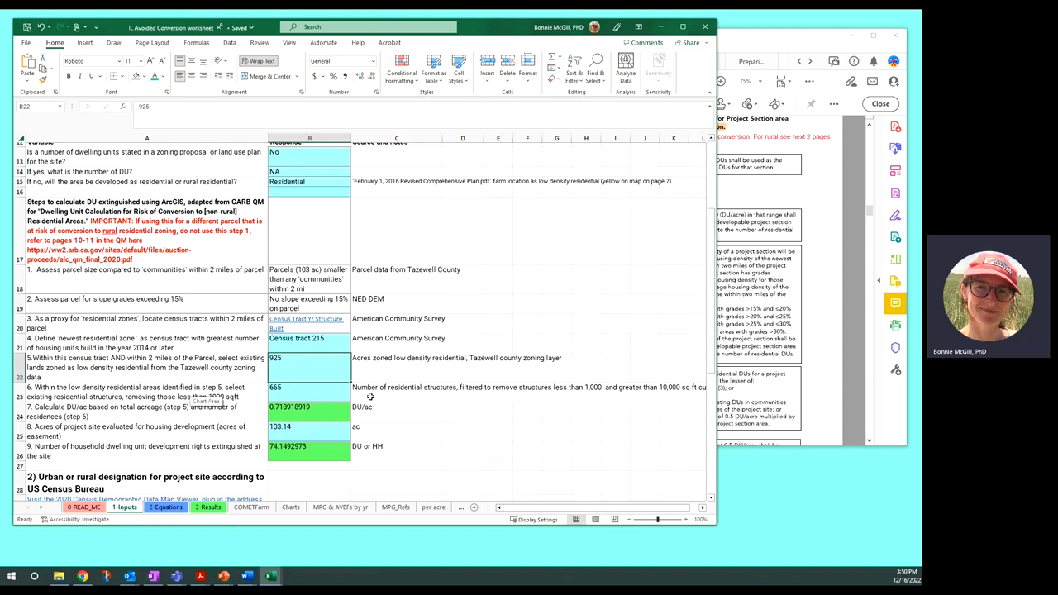
click(315, 392)
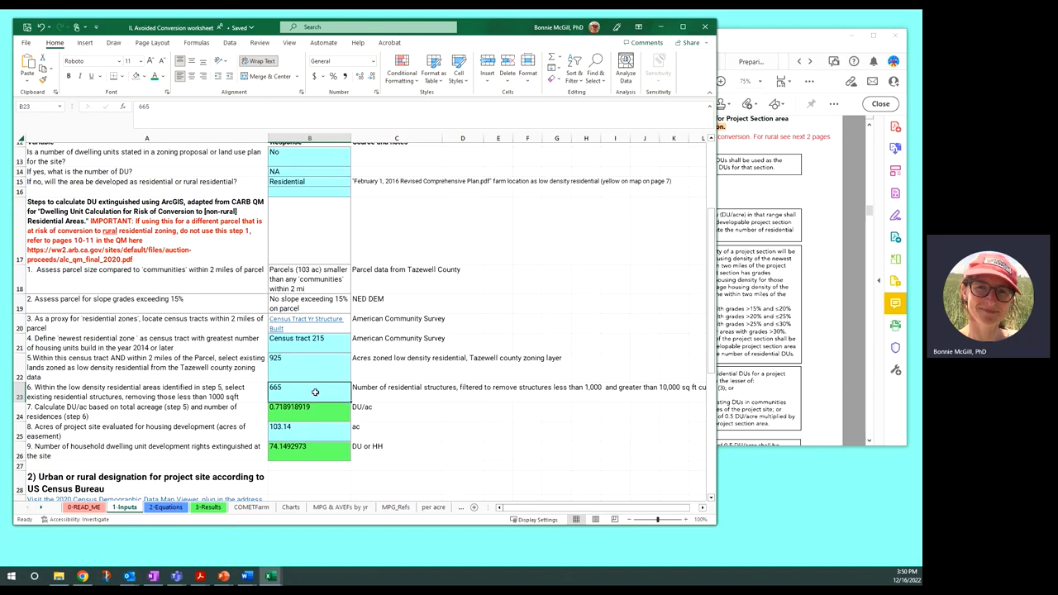
click(372, 394)
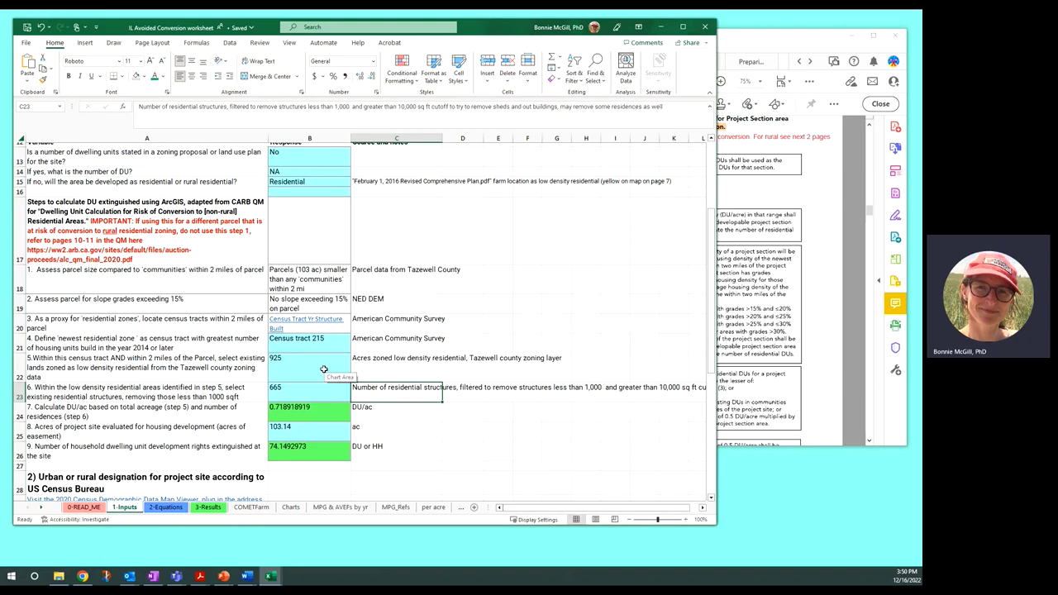
Inspect the DU/ac formula in B24, the easement acreage in B25 and the extinguished development rights formula in B26.
double_click(327, 411)
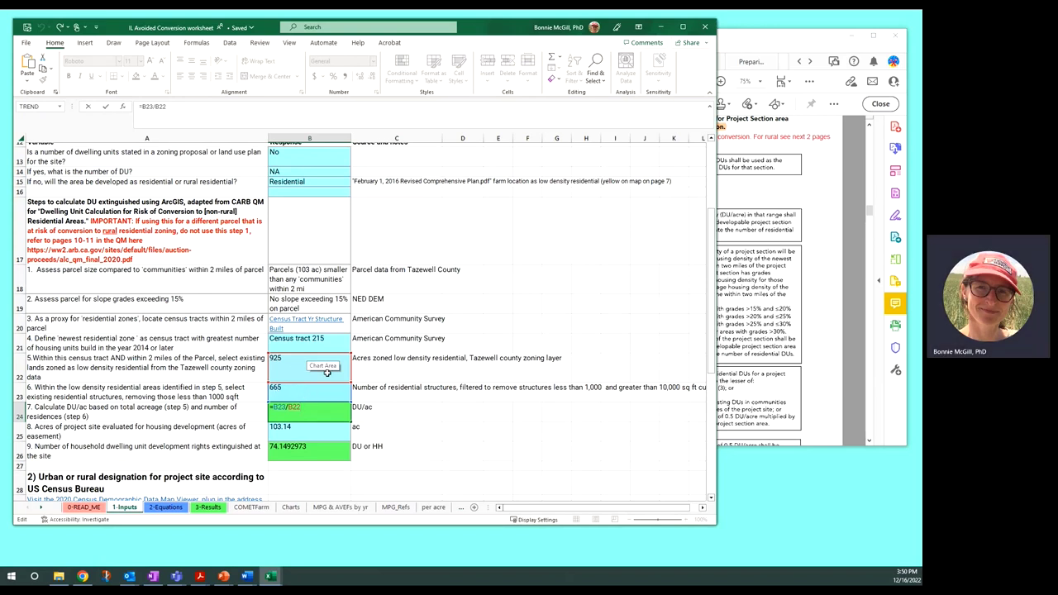
key(ctrl+Return)
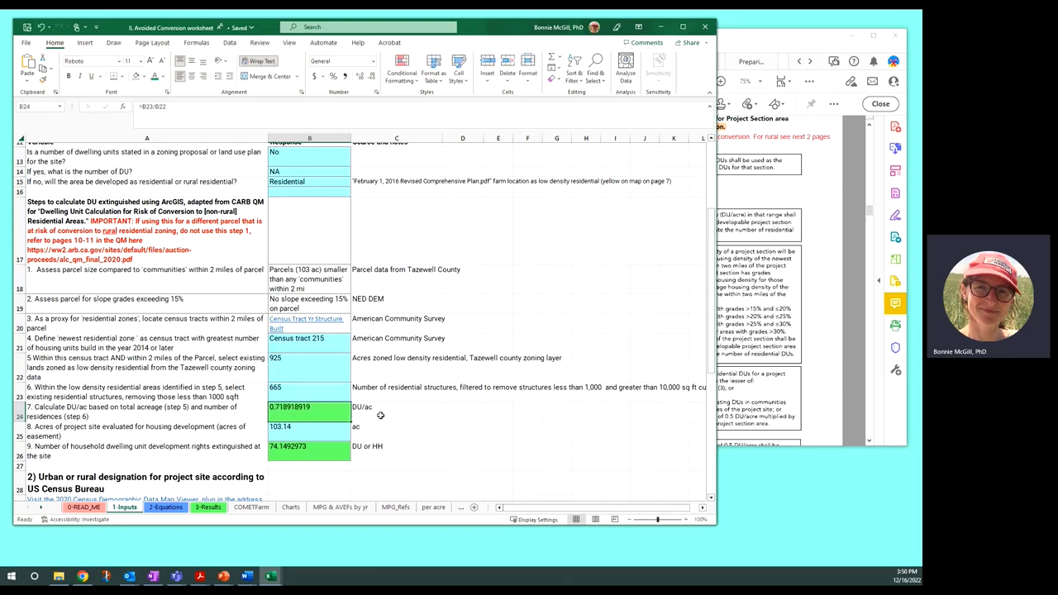
click(316, 436)
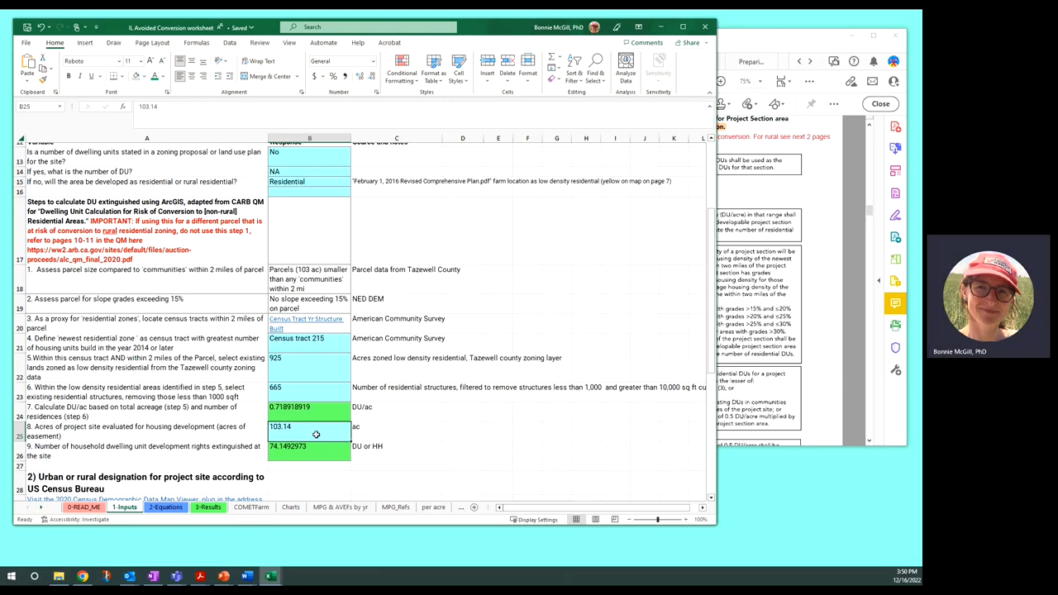
double_click(315, 451)
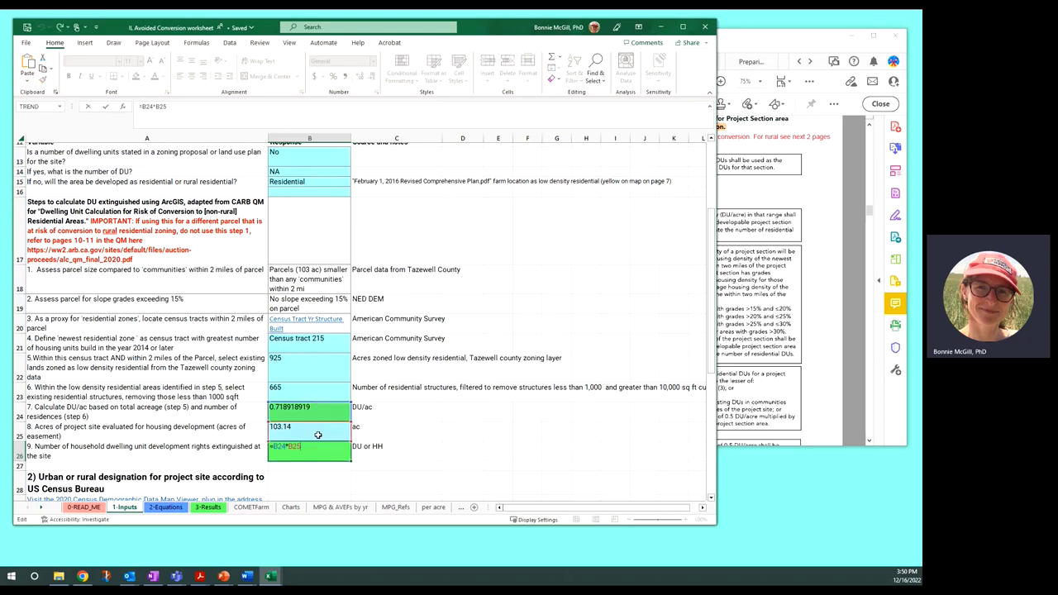
key(Return)
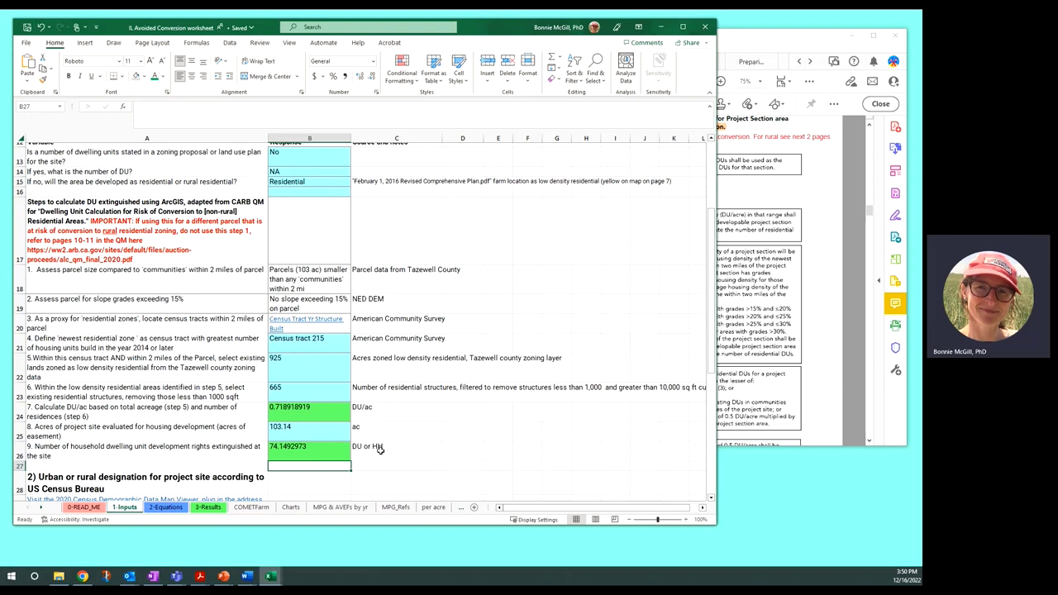
click(298, 447)
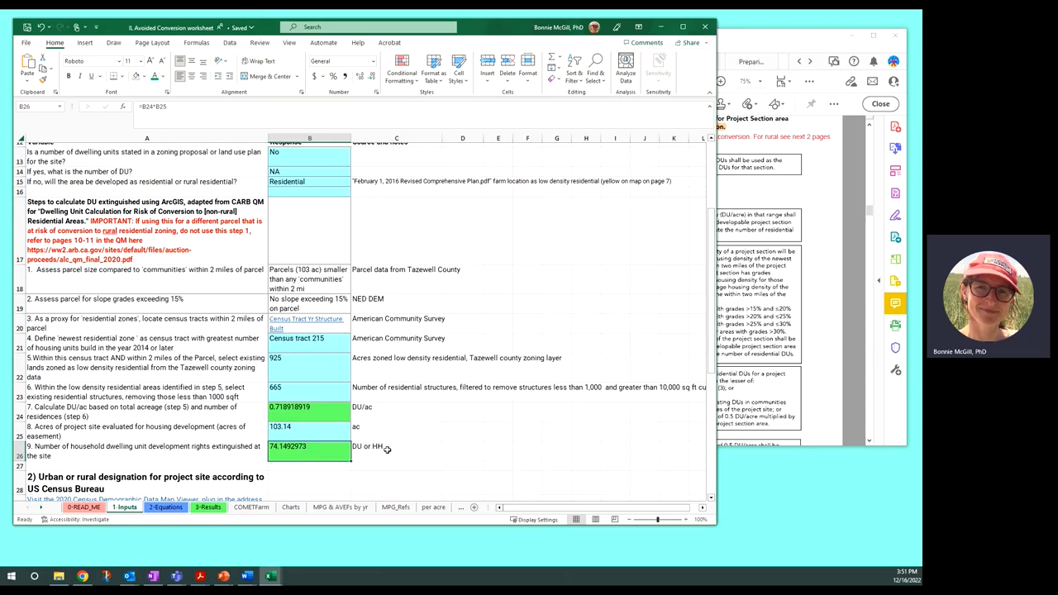
Review the urban or rural designation section, checking the population density variable in row 32 and the Rural or Urban formula in B33.
scroll(388, 431, down, 2)
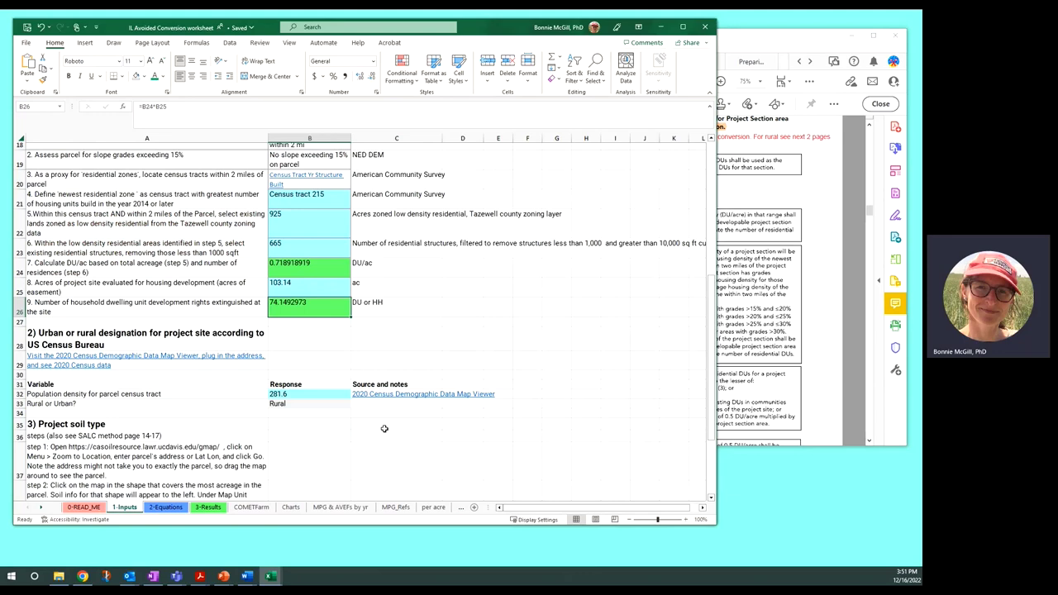
scroll(384, 428, down, 1)
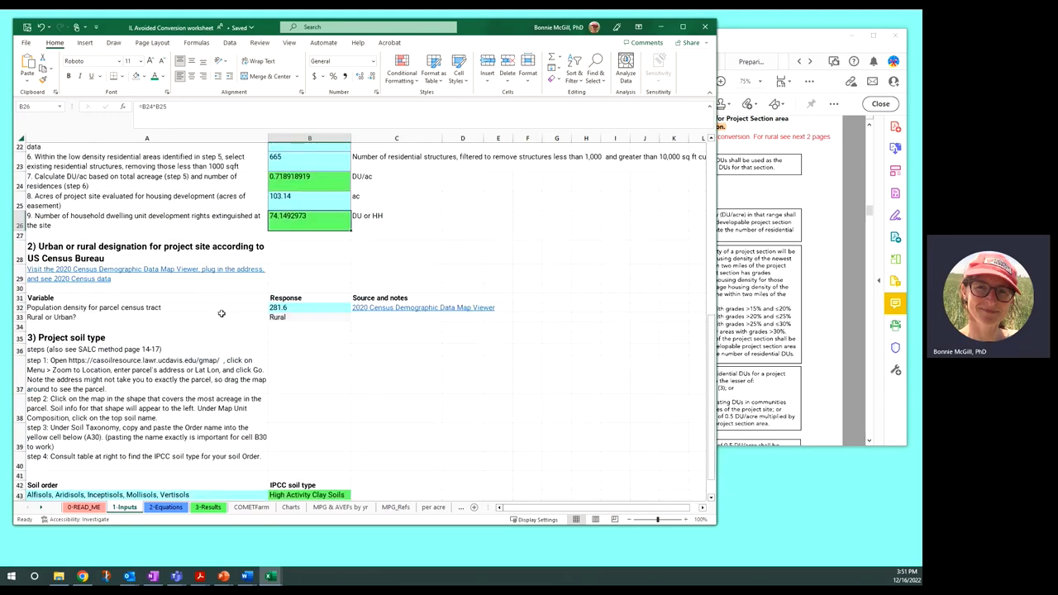
click(177, 308)
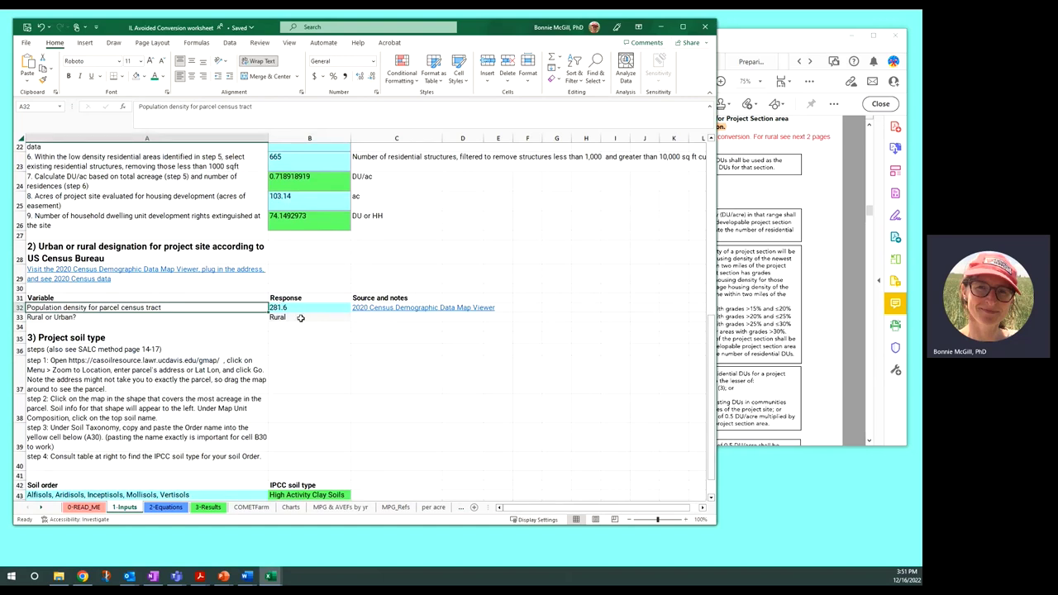
click(299, 319)
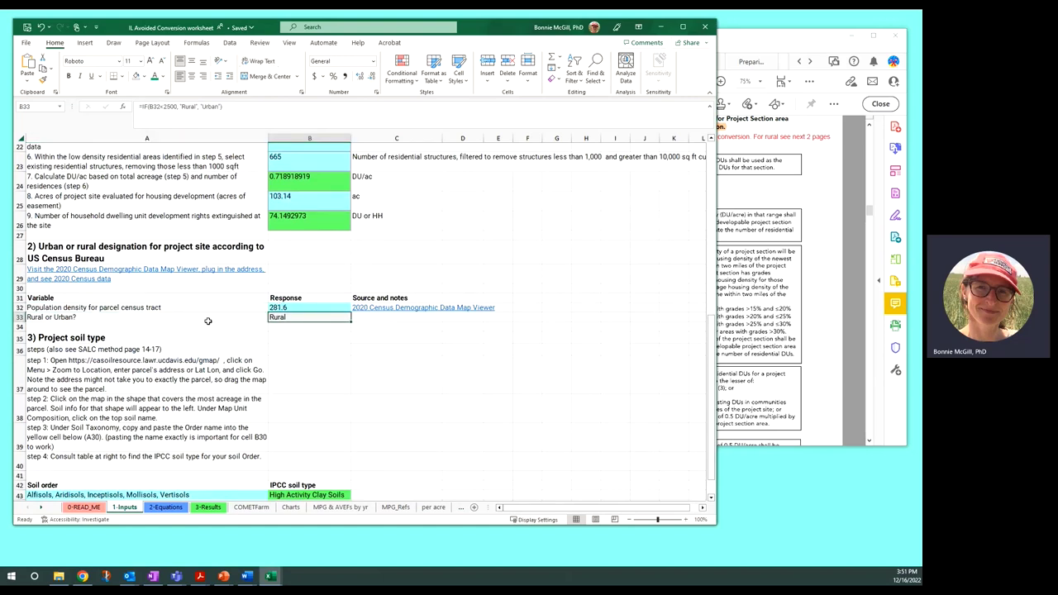
click(109, 319)
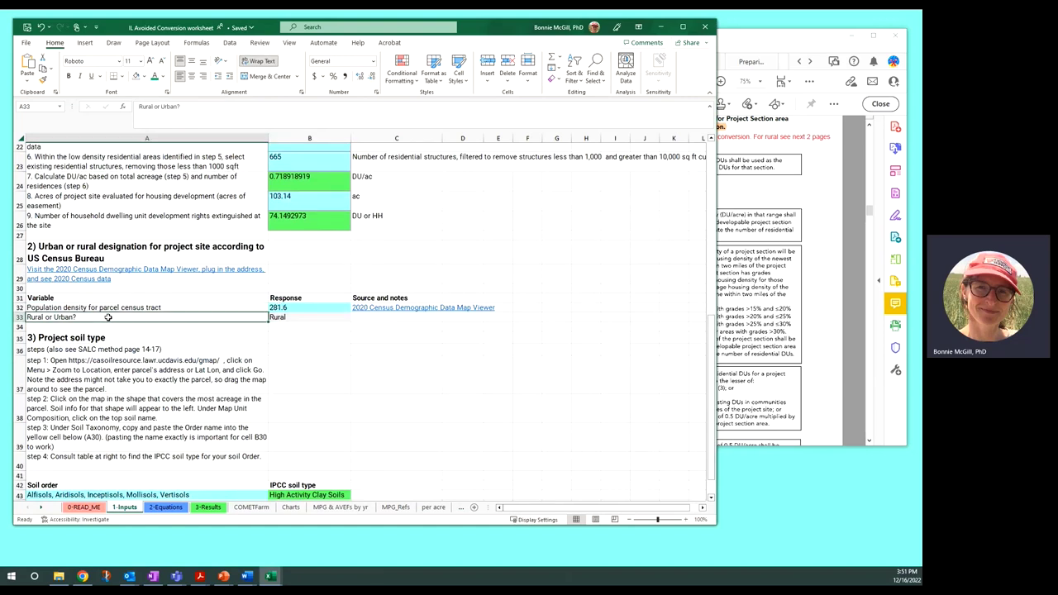
Review the project soil type steps, and look up the SoilWeb Figures 3 and 4 in the methodology PDF in Acrobat.
scroll(145, 401, down, 2)
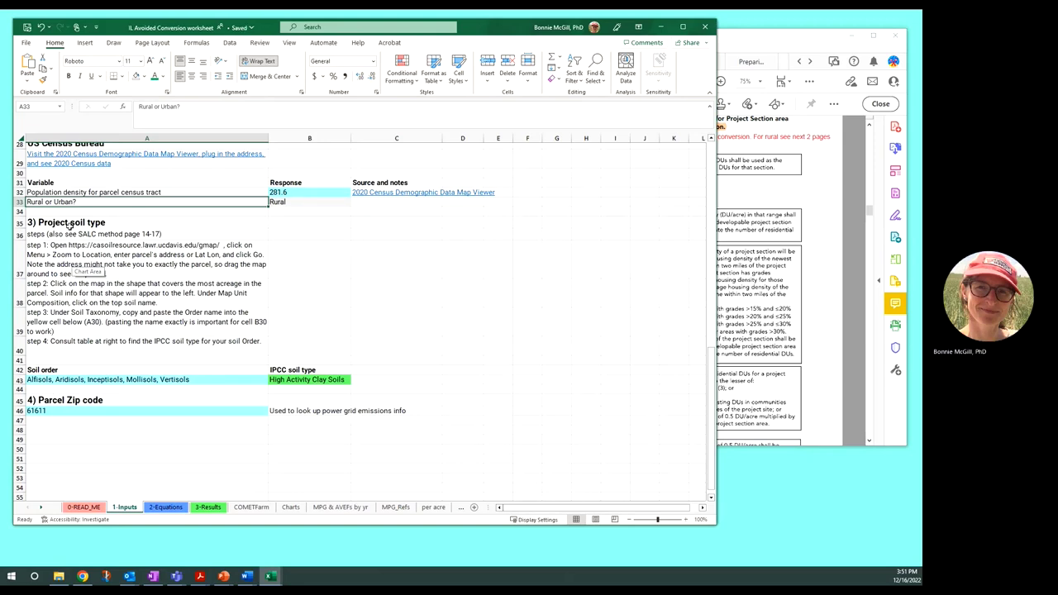
click(189, 270)
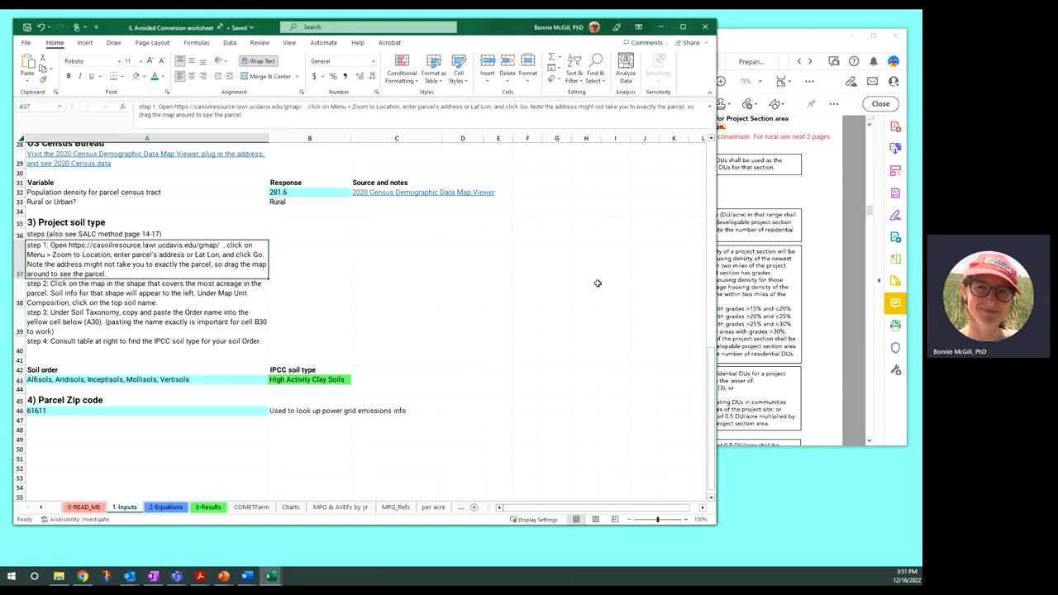
click(868, 213)
drag(868, 213, 868, 145)
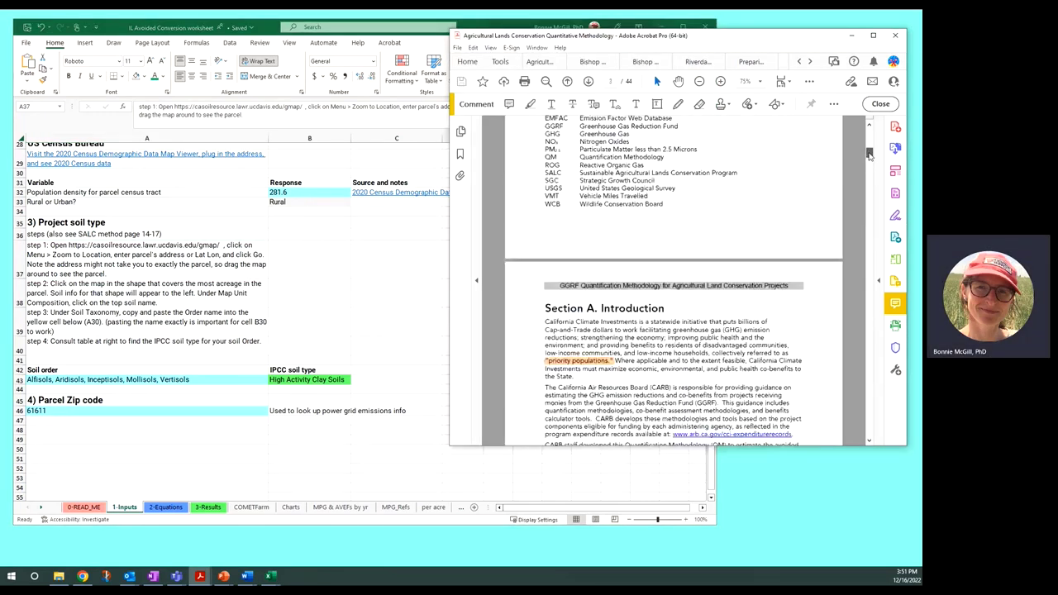
drag(869, 155, 860, 254)
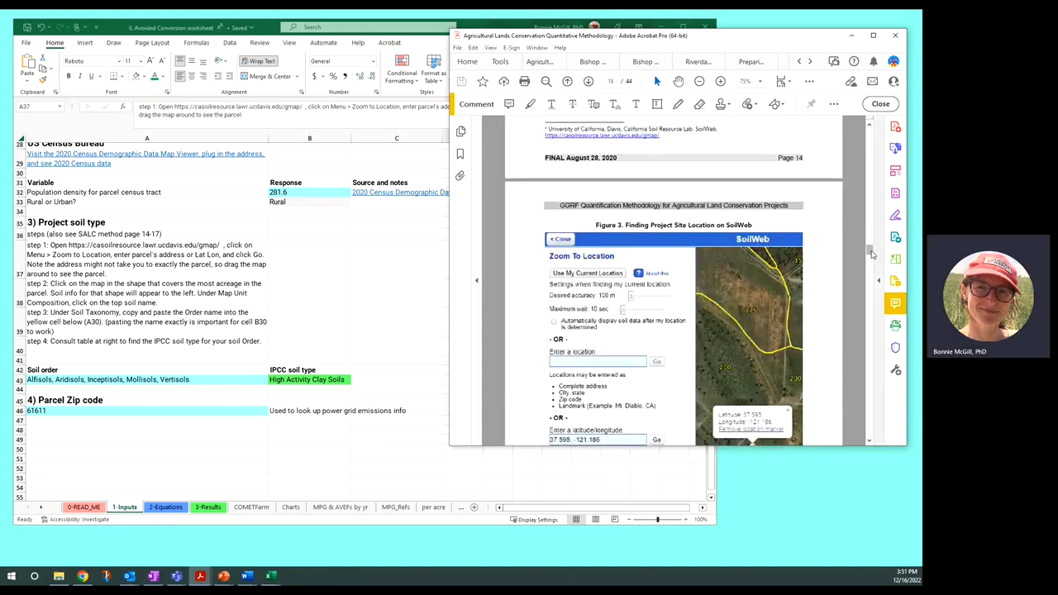
drag(871, 254, 868, 260)
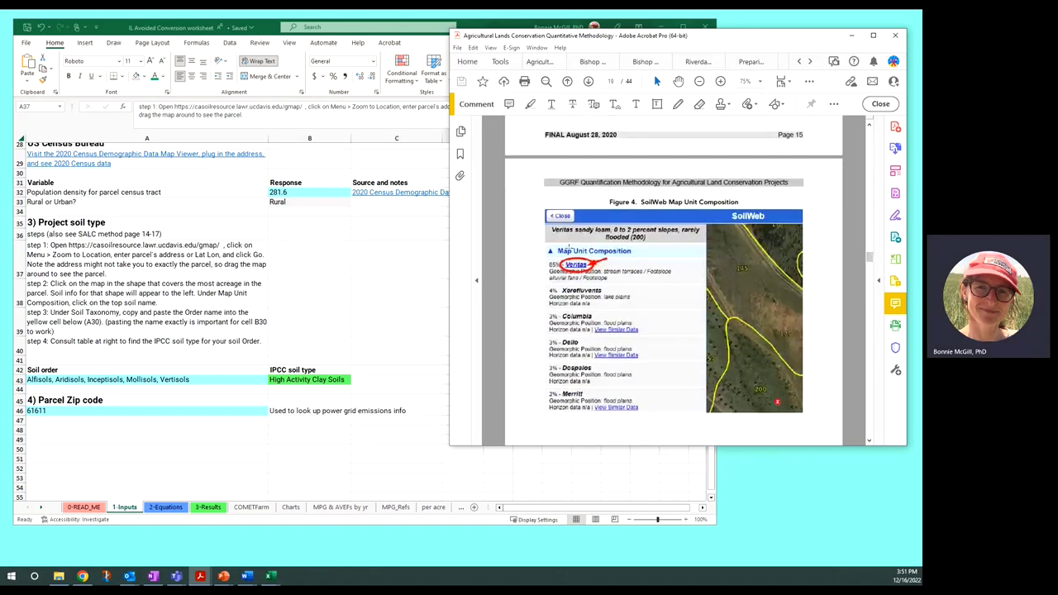
Back in the Excel worksheet, set the soil order in A43 to Alfisols, Aridisols, Inceptisols, Mollisols, Vertisols.
click(110, 348)
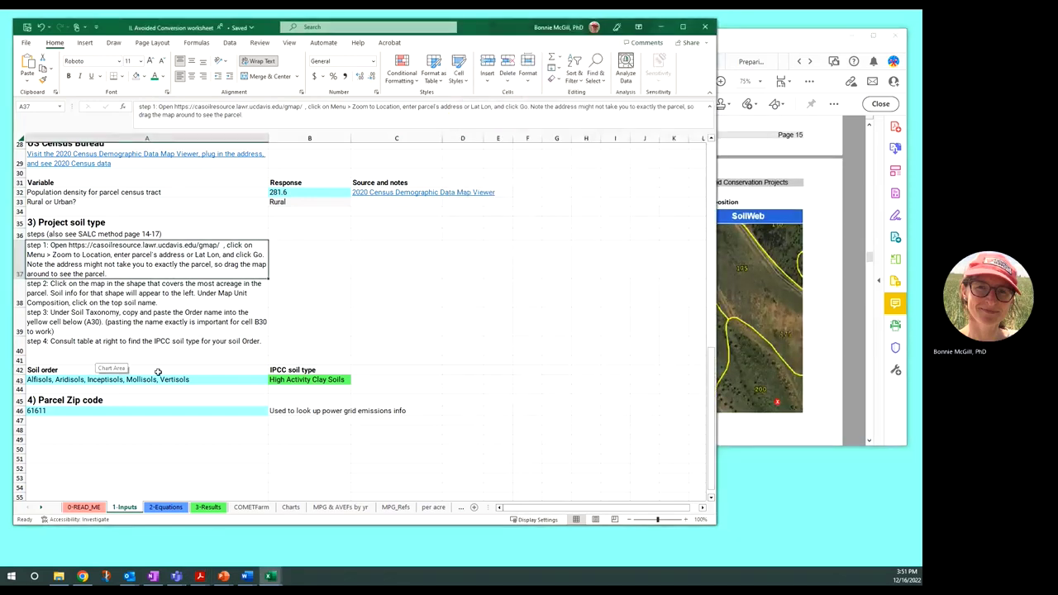
click(165, 379)
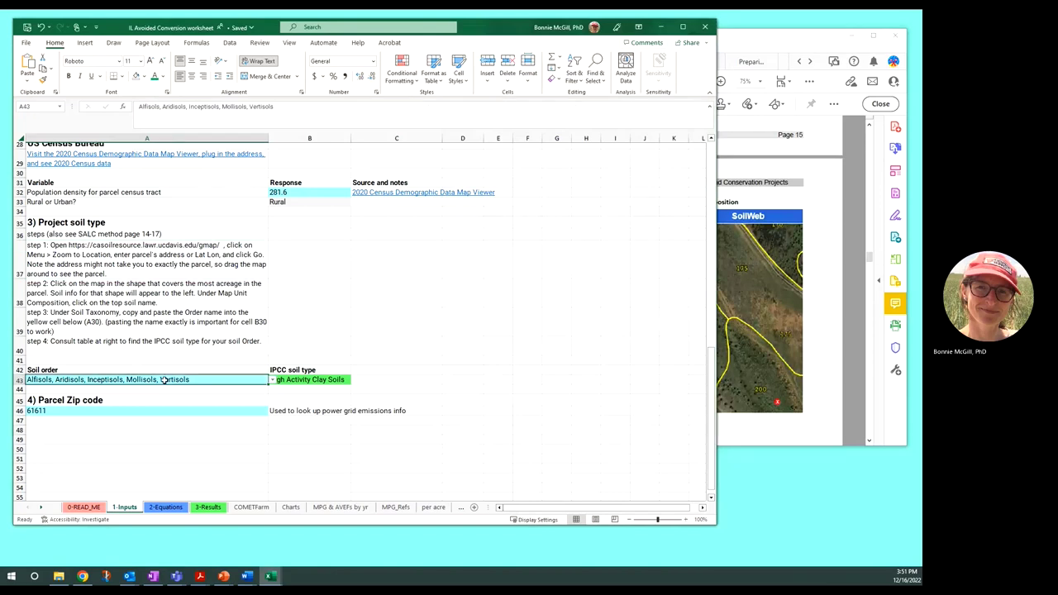
click(272, 380)
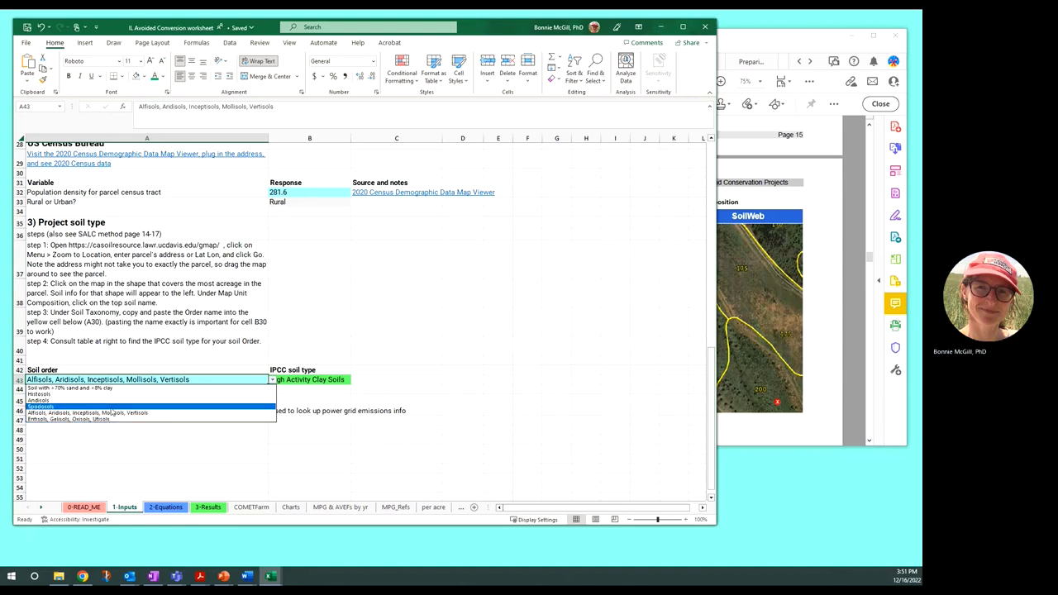
click(113, 414)
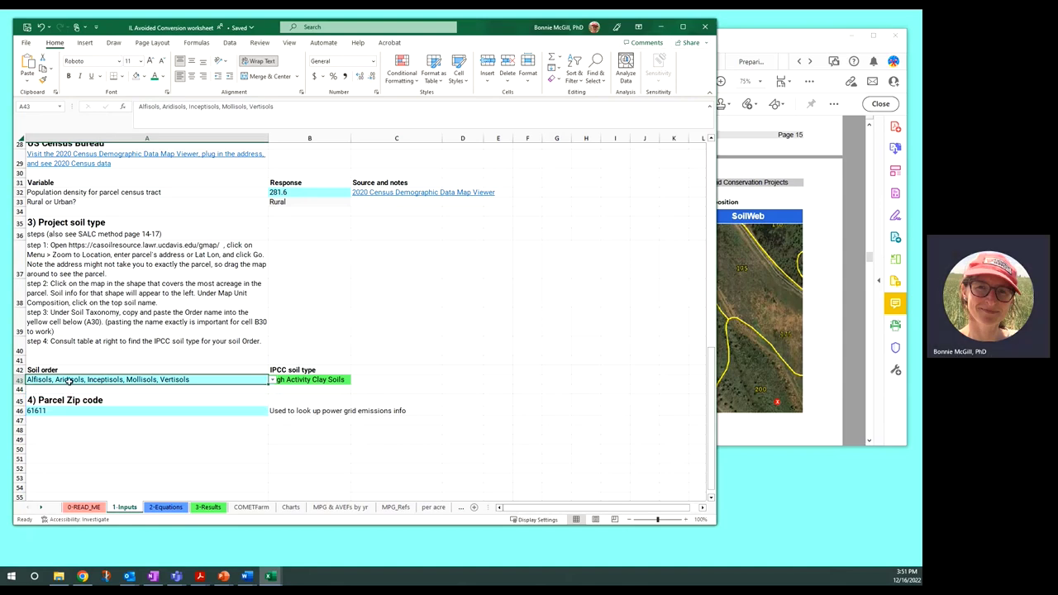
Inspect the IPCC soil type lookup formula in B43 and examine its source list of USDA soil orders on the SOC Ref sheet.
click(312, 379)
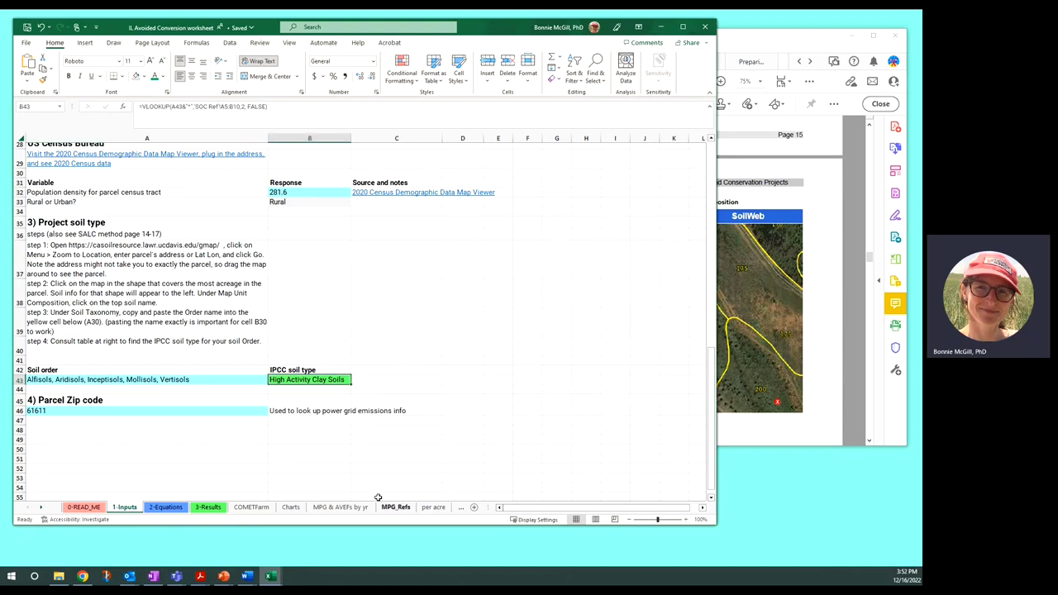
click(41, 507)
click(40, 508)
click(41, 507)
click(41, 507)
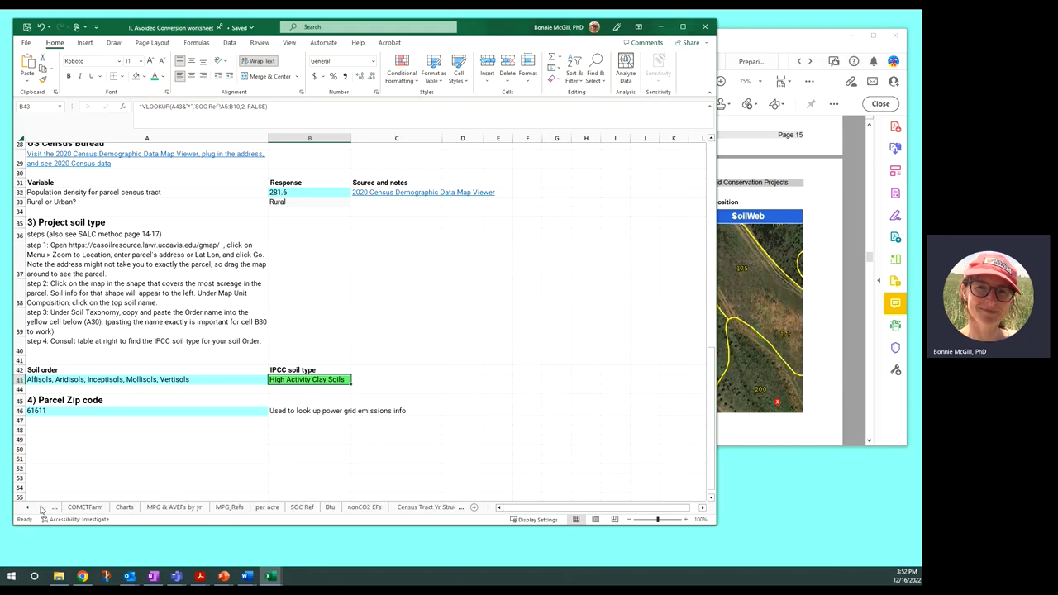
click(303, 507)
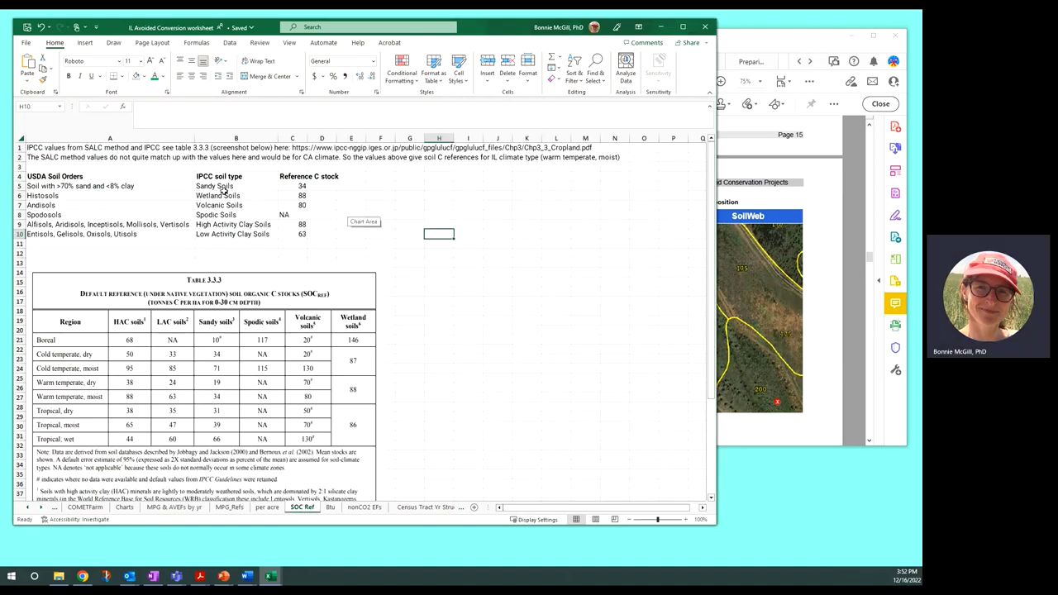
drag(74, 187, 62, 234)
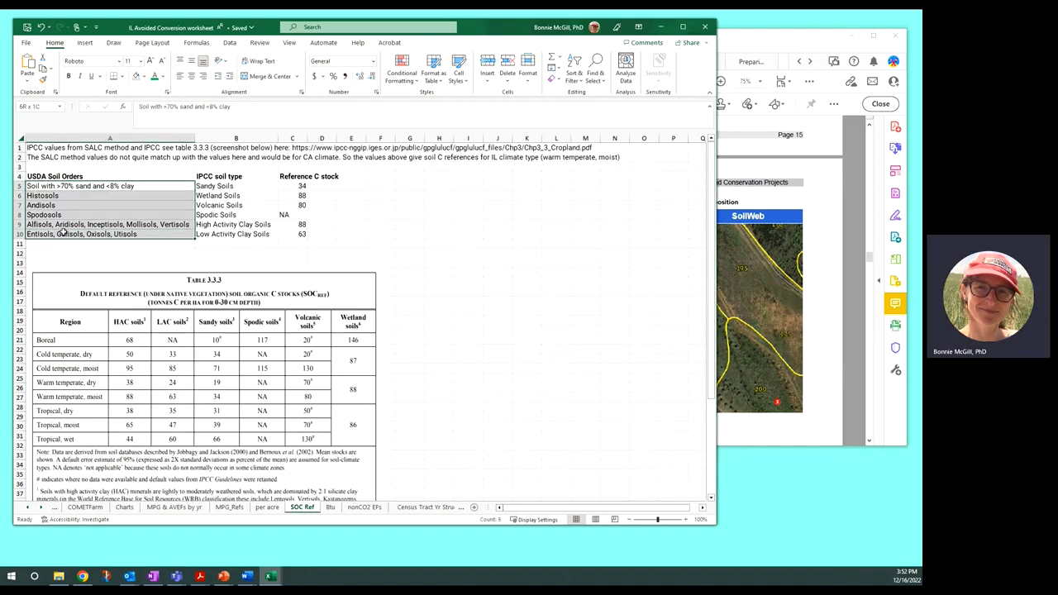
Examine the IPCC soil types in B5:B10 and the Reference C stock column in C4:C10 on the SOC Ref sheet.
click(230, 185)
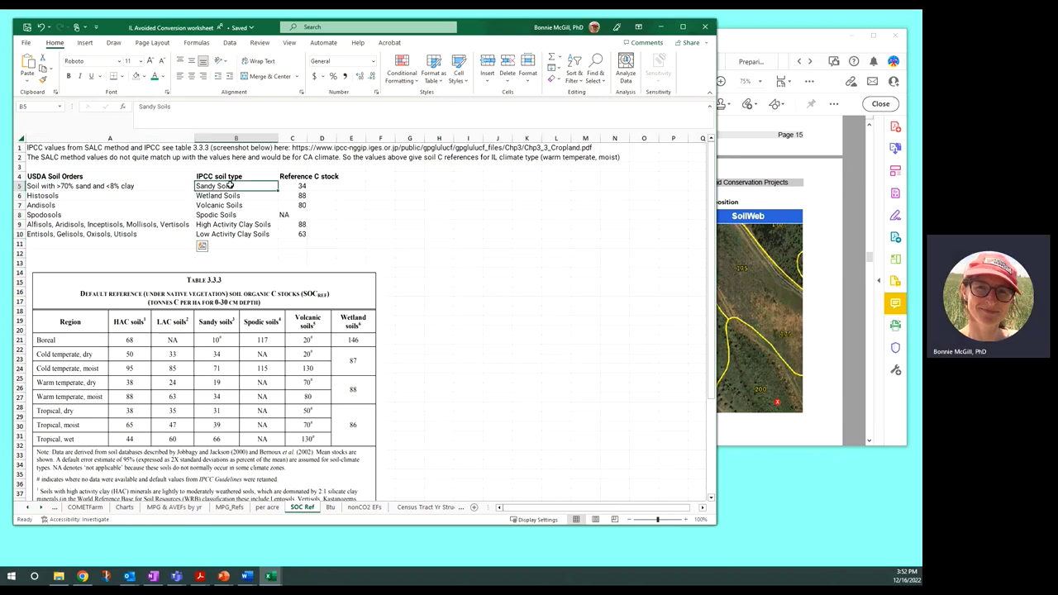
drag(230, 185, 230, 235)
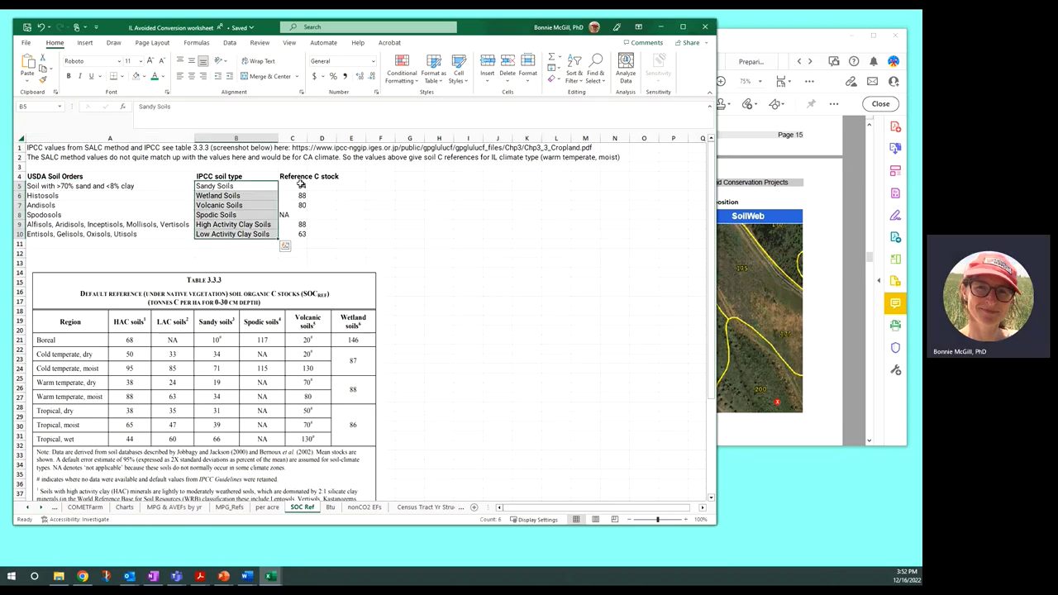
drag(299, 177, 296, 235)
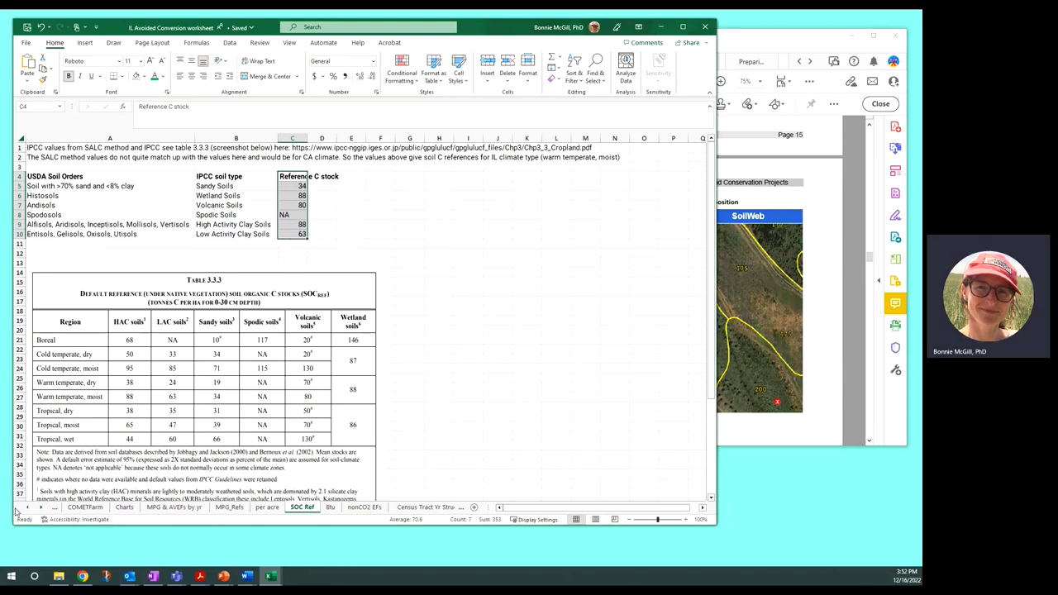
Return to the 1-Inputs sheet and check the Parcel Zip code entry in A46.
click(27, 508)
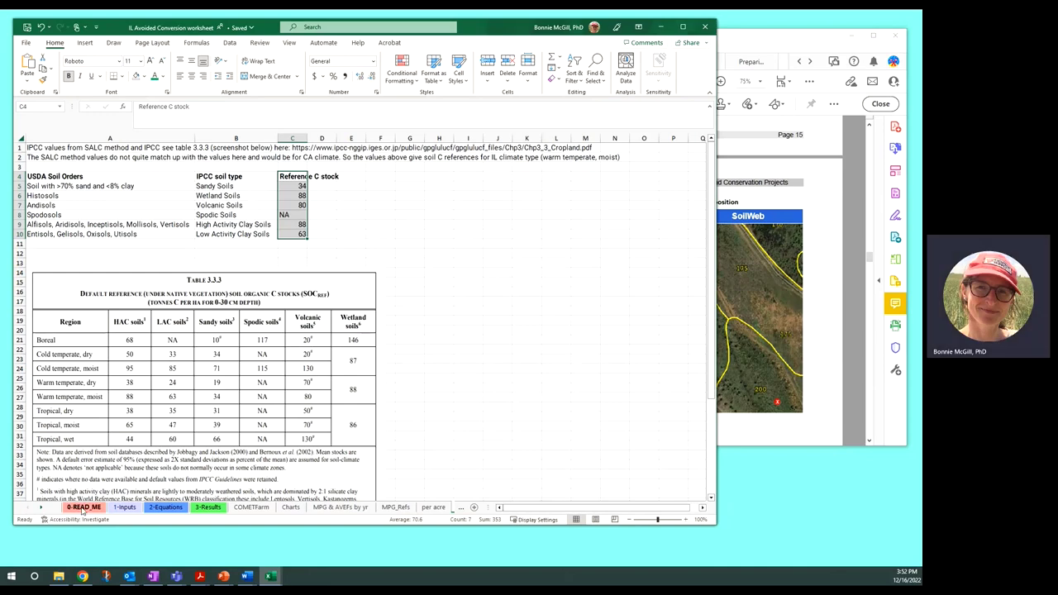
click(82, 507)
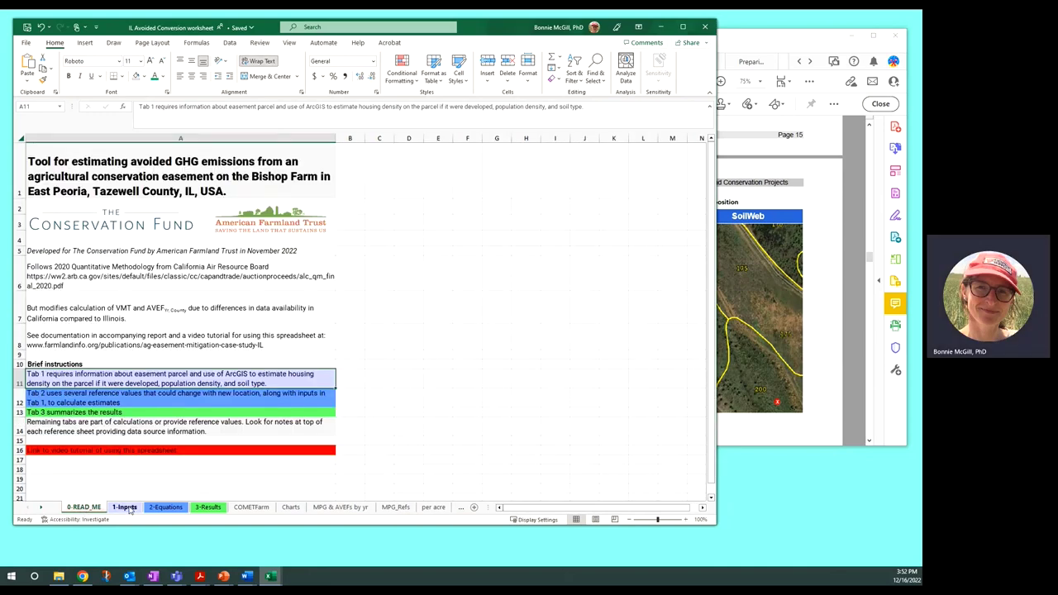
click(124, 507)
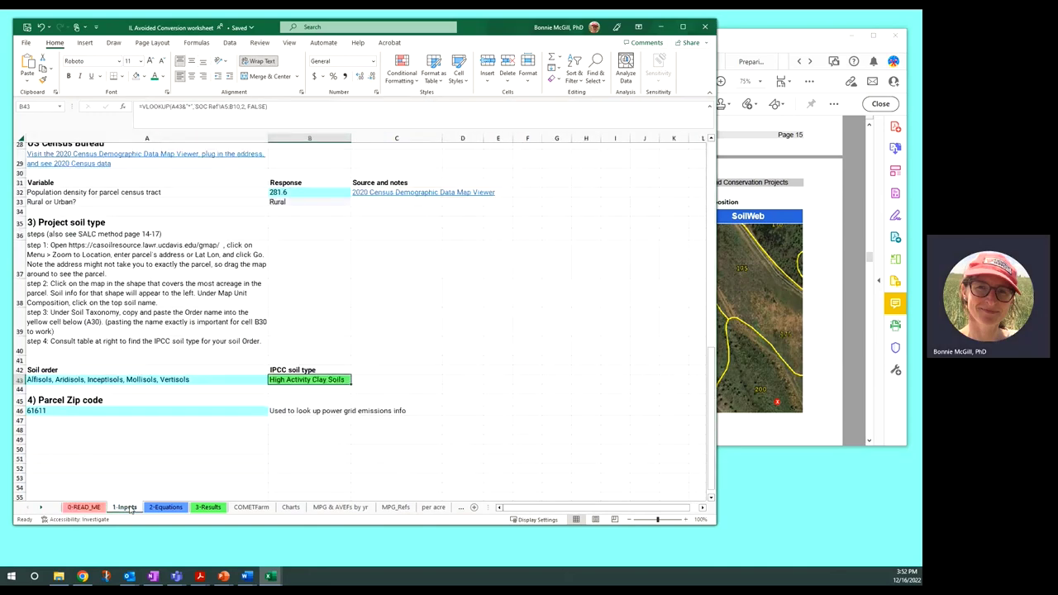
click(145, 411)
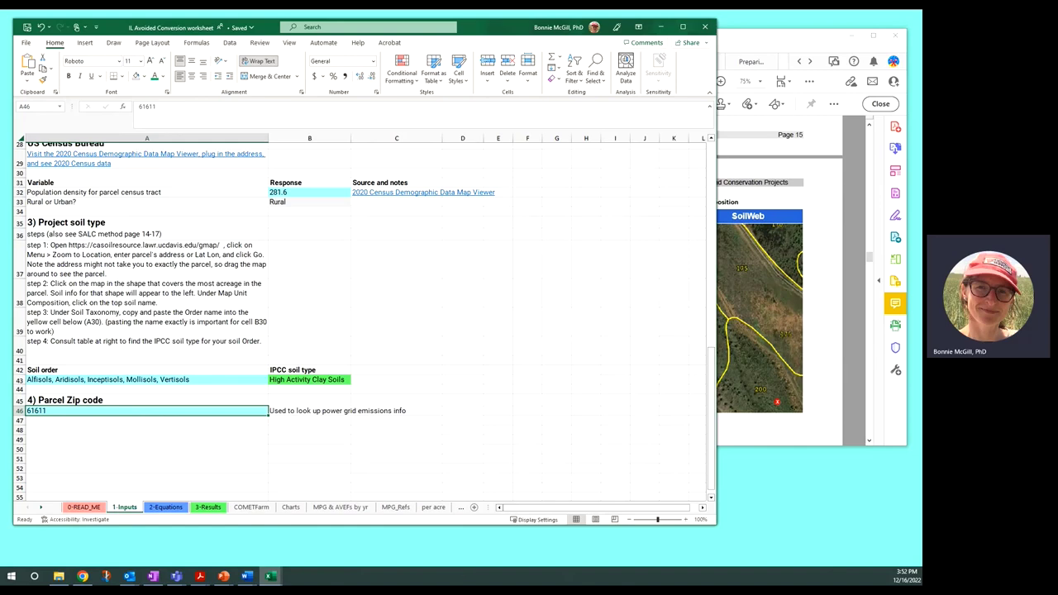
Switch to Chrome, search for "epa power profiler" in a new tab, and open the US EPA Power Profiler page.
click(83, 576)
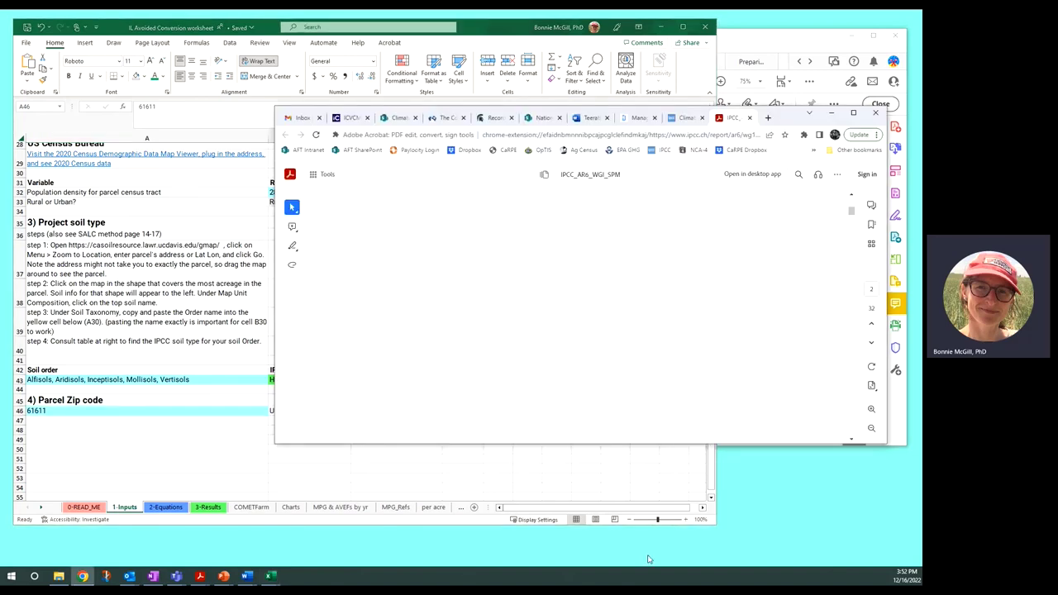
click(768, 118)
click(668, 135)
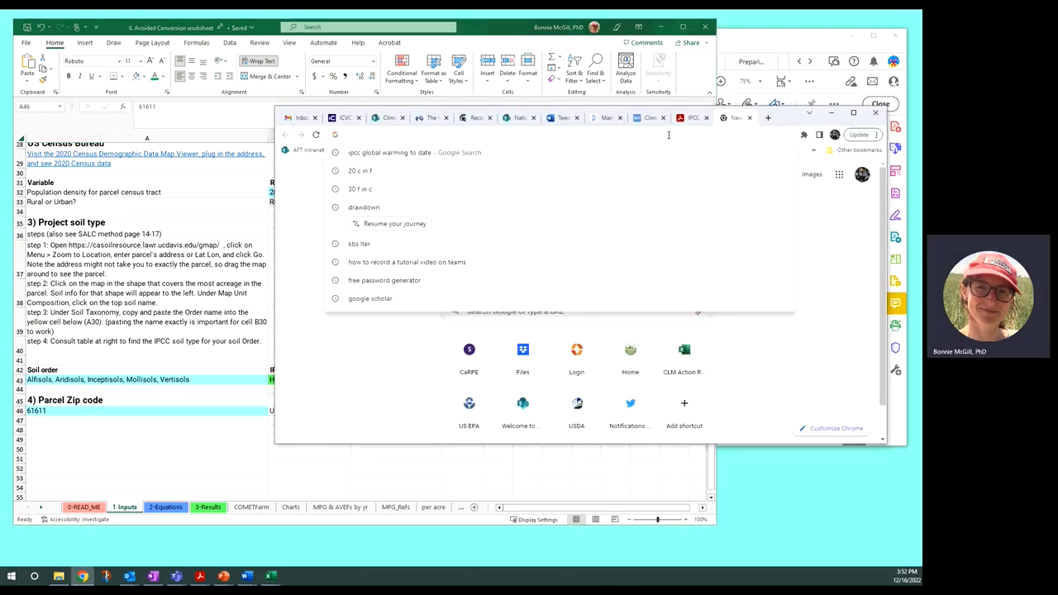
text(epa power p)
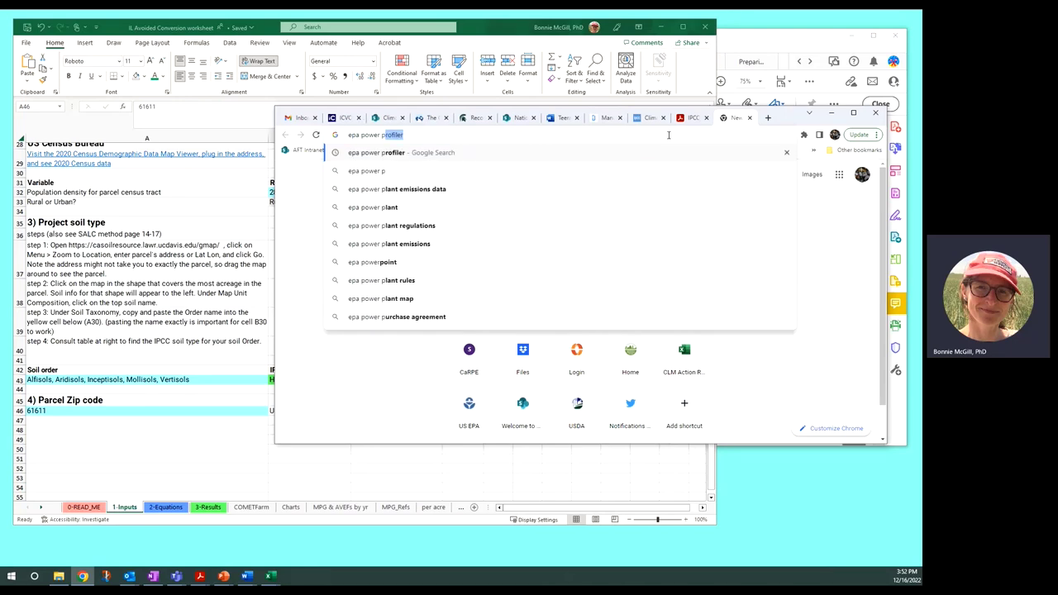
text(rofiler)
key(Return)
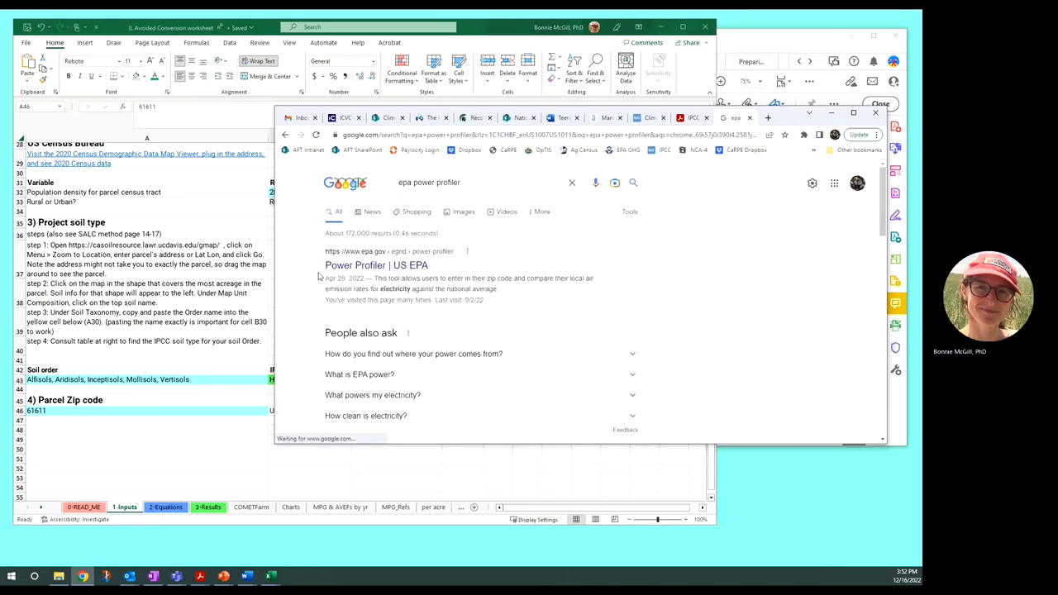
click(348, 266)
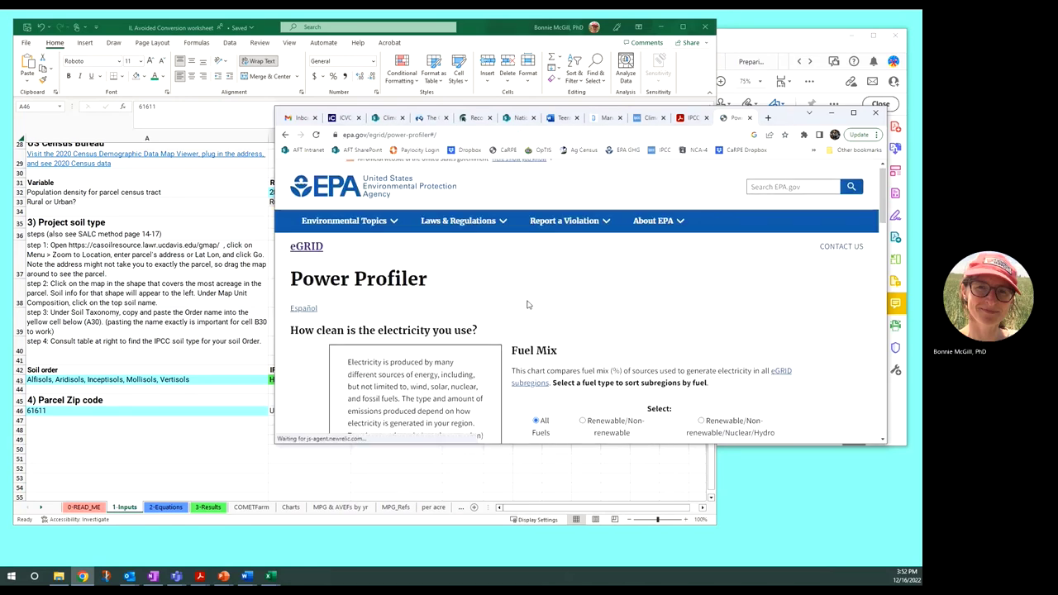
Look up the parcel's zip code from A46 in the Power Profiler and review its subregion emission rates and fuel mix.
scroll(527, 305, down, 3)
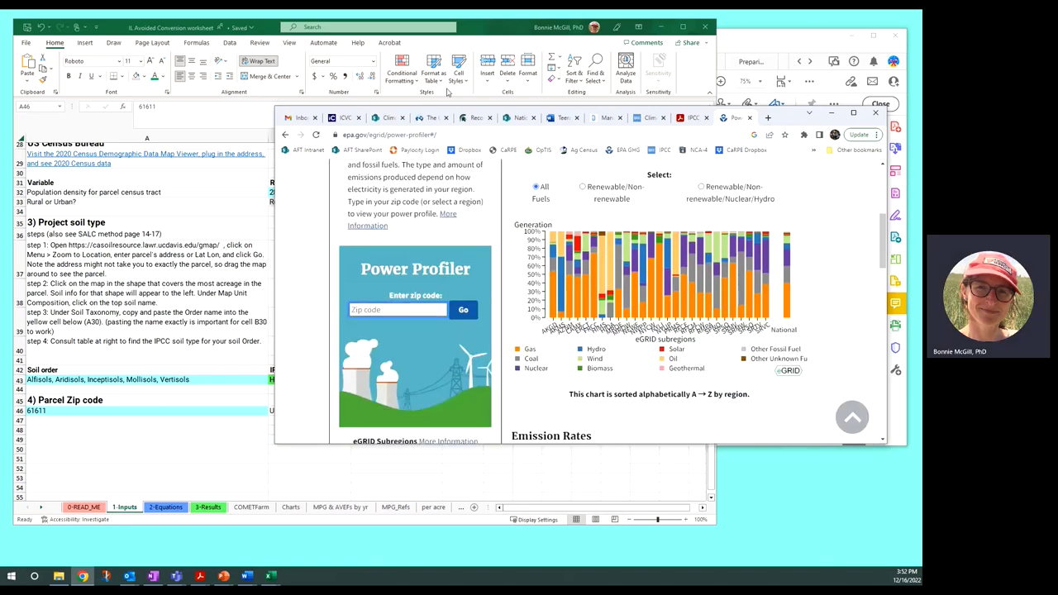
text(61611)
click(465, 311)
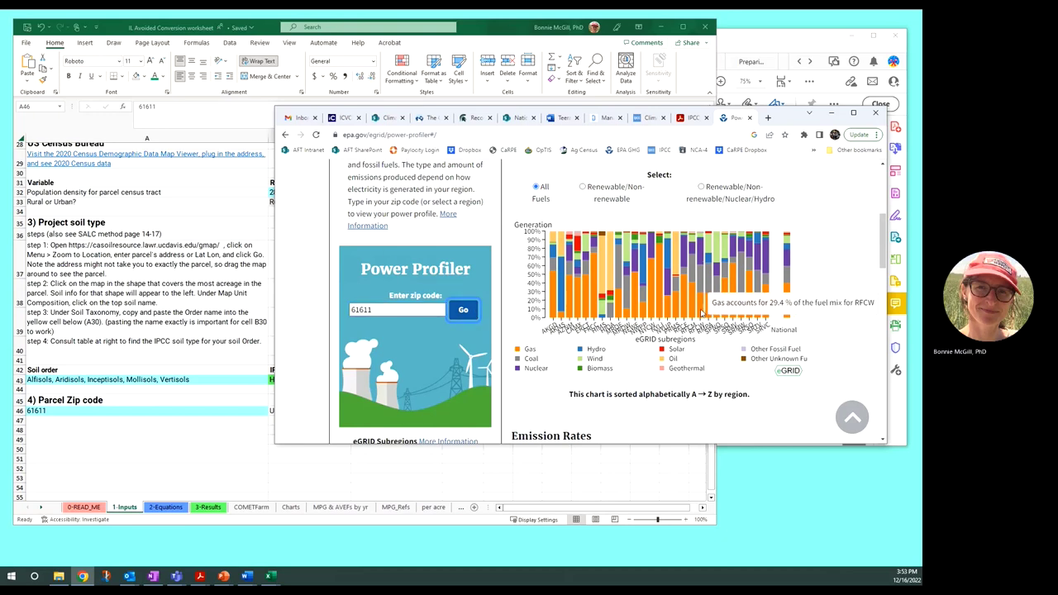
scroll(700, 312, up, 1)
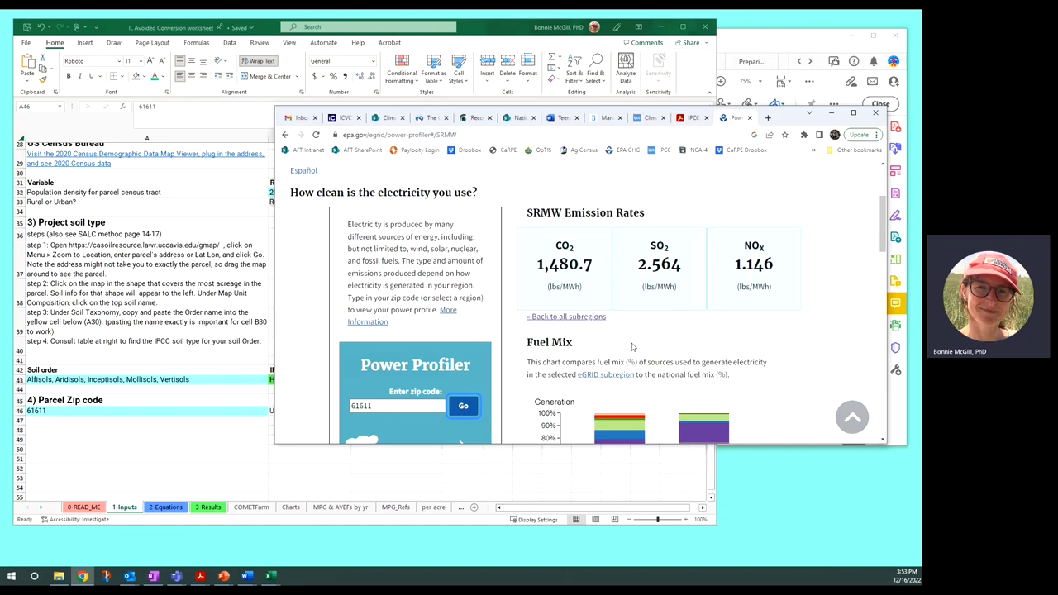
scroll(632, 346, down, 3)
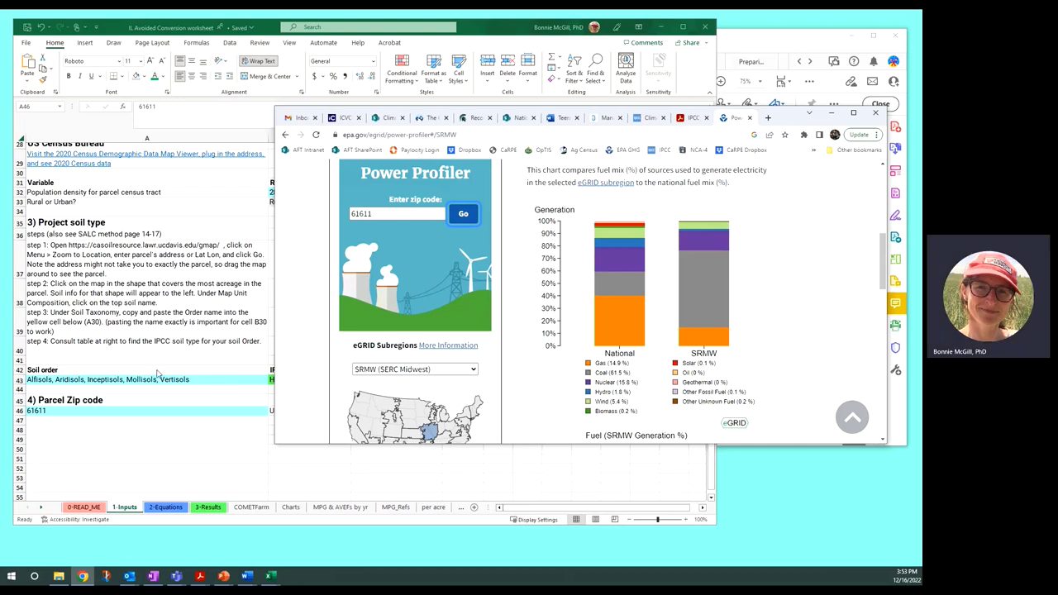
Back in Excel, review the Color Key in A5:A7 of the 2-Equations sheet and check the reported values on 3-Results.
key(alt+Tab)
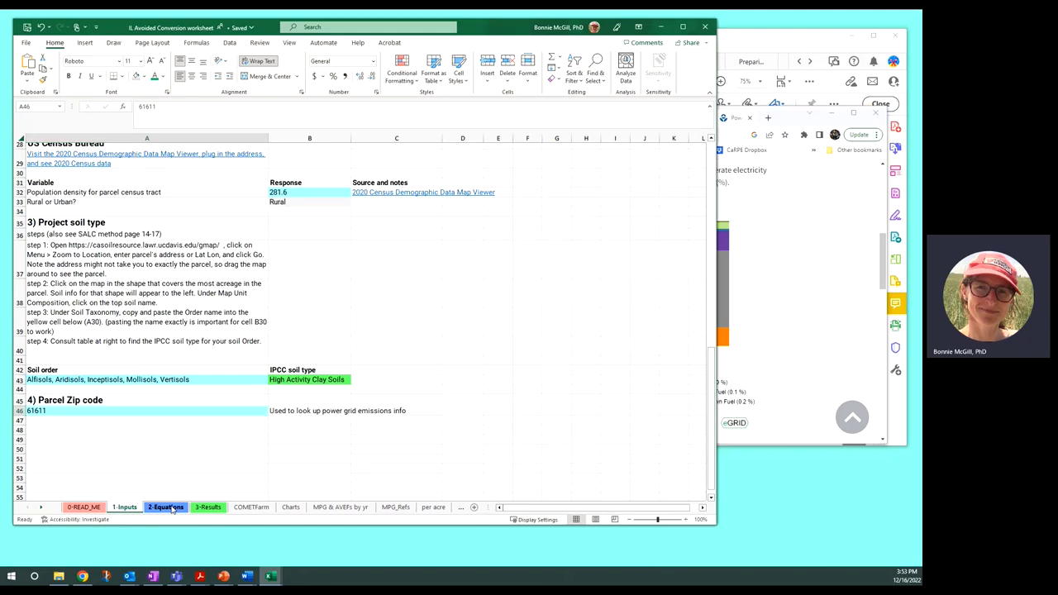
click(166, 507)
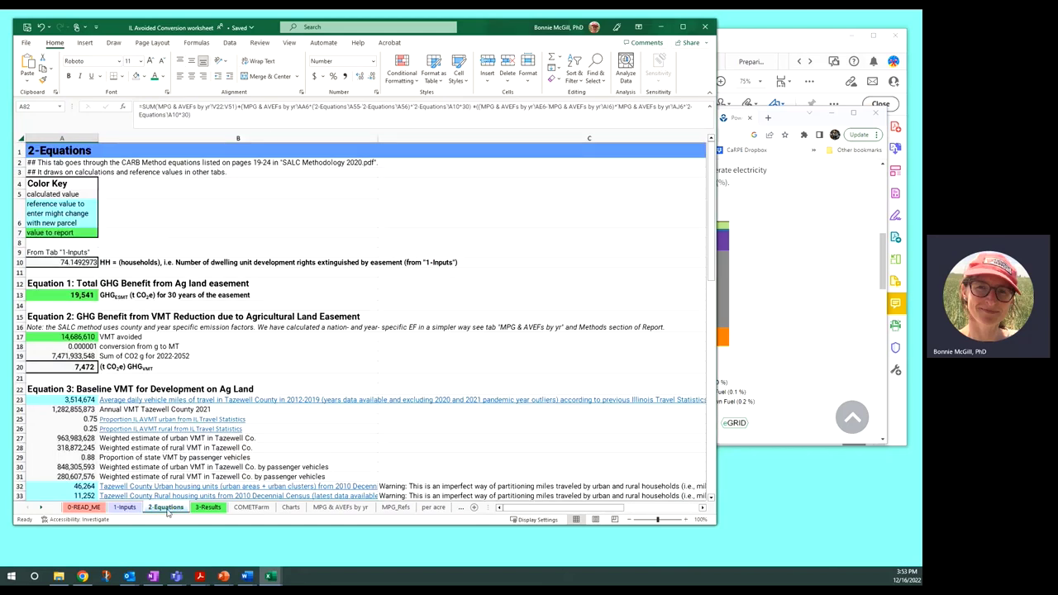
click(71, 193)
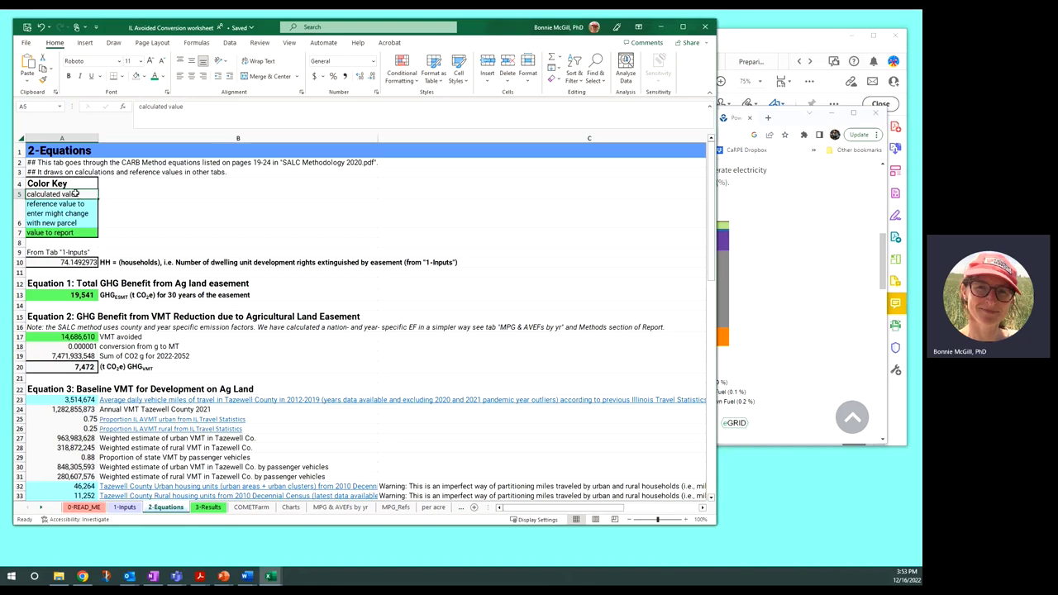
click(75, 211)
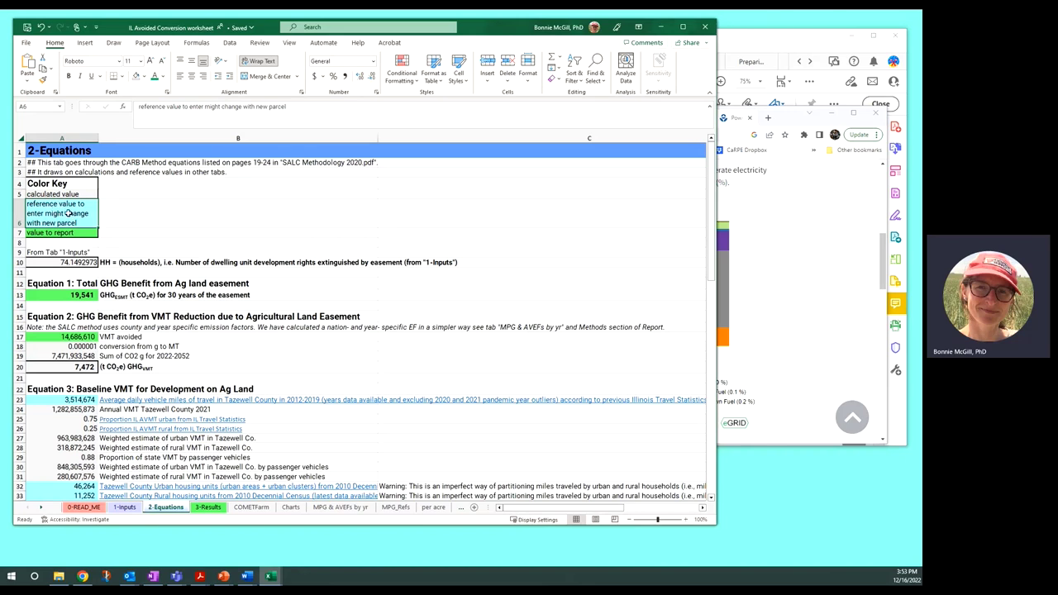
click(64, 234)
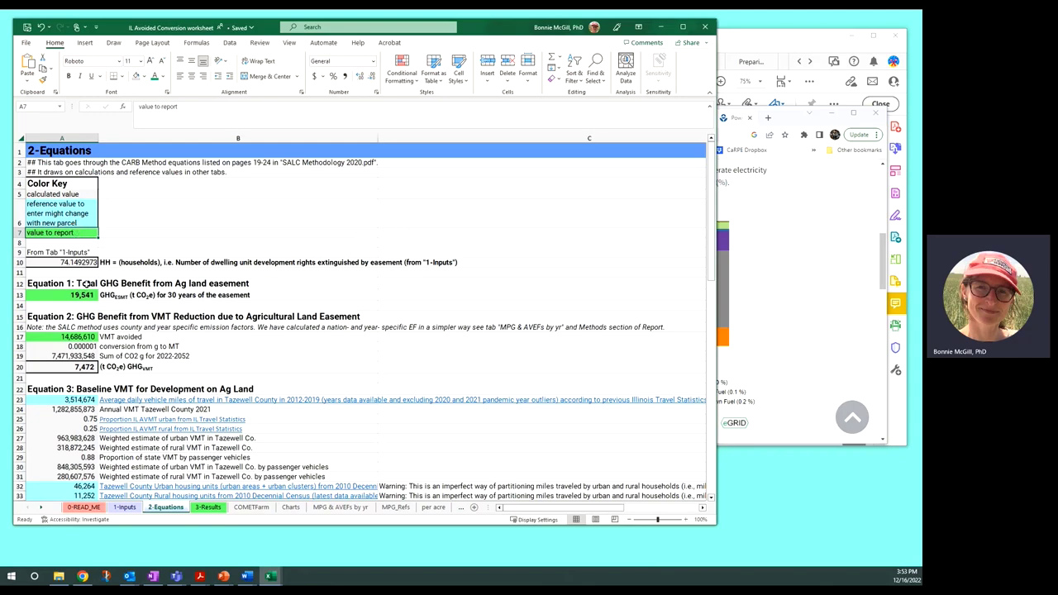
click(208, 507)
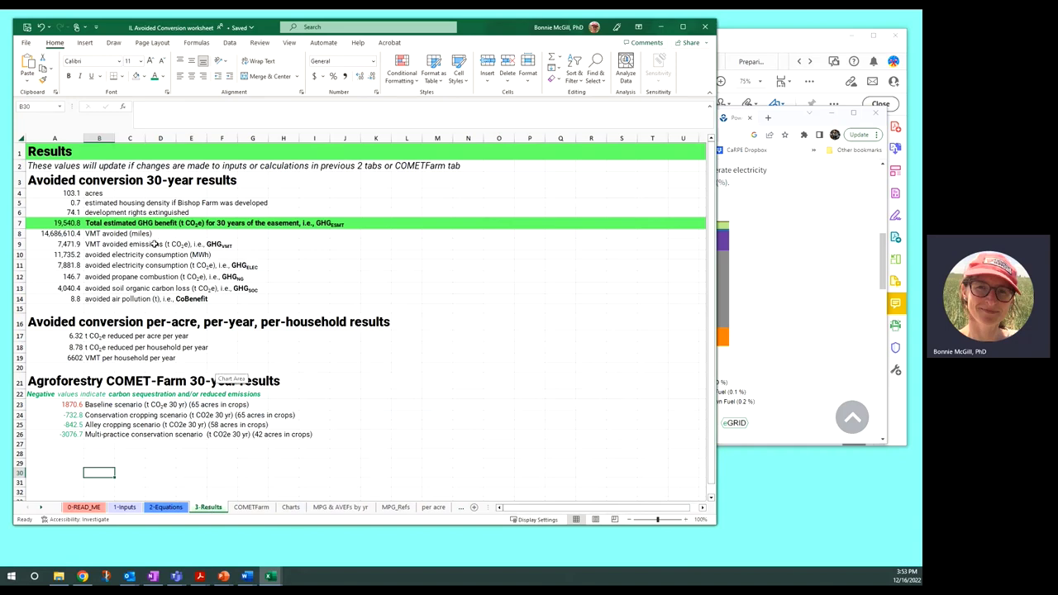
click(164, 507)
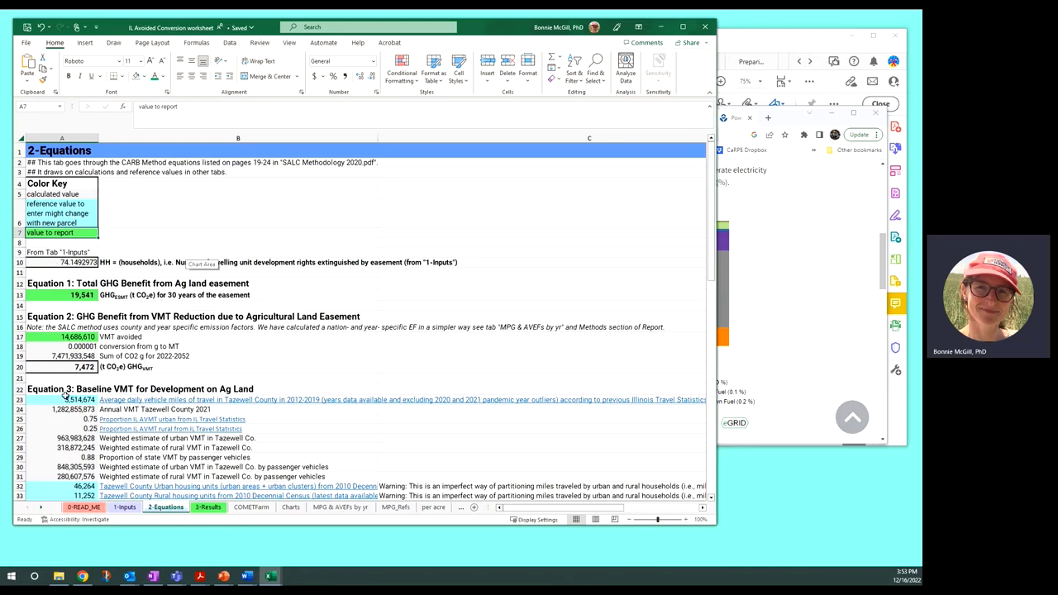
Minimize Chrome, then look up Equations 1 and 2 in the methodology PDF in Acrobat at 100% zoom.
click(731, 241)
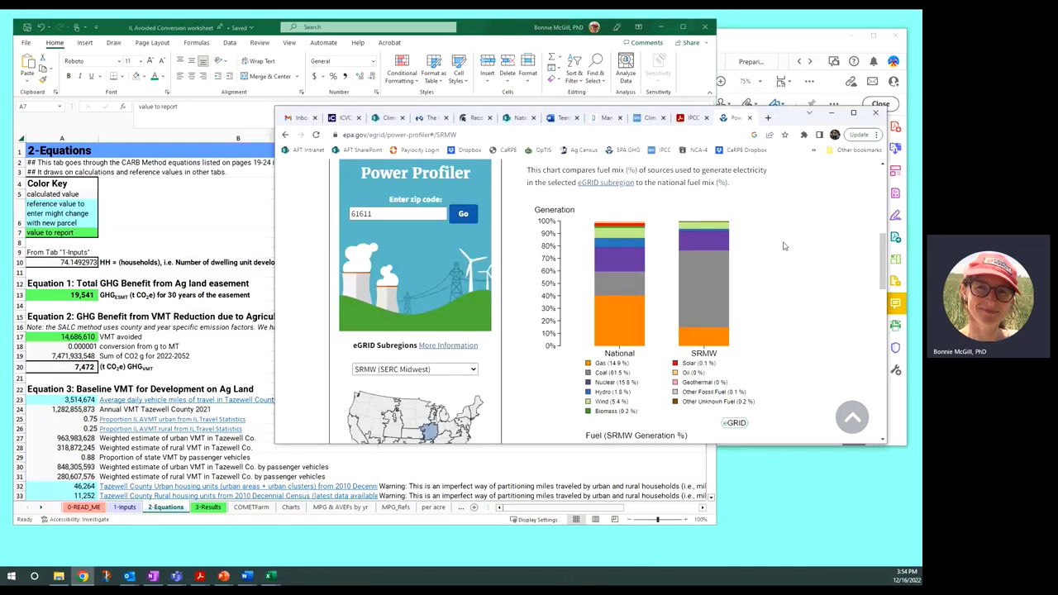
click(831, 114)
click(858, 253)
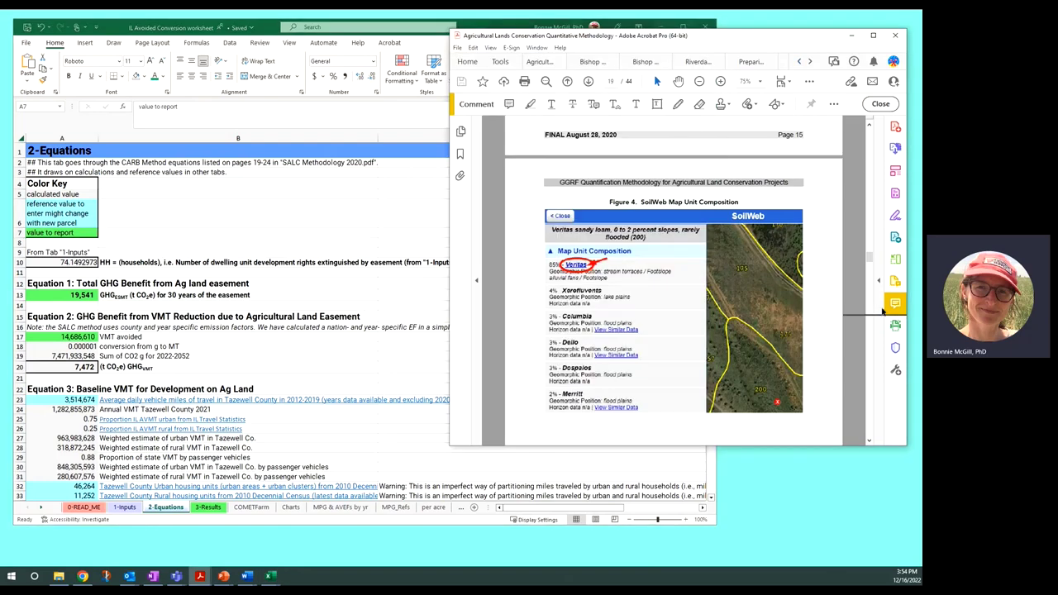
drag(866, 258, 868, 280)
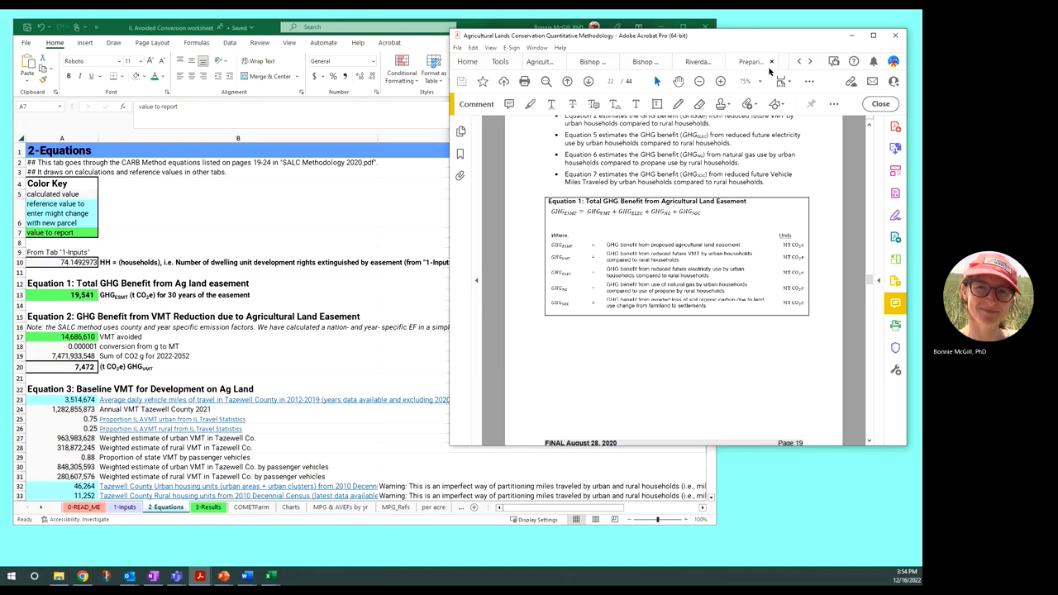
click(720, 81)
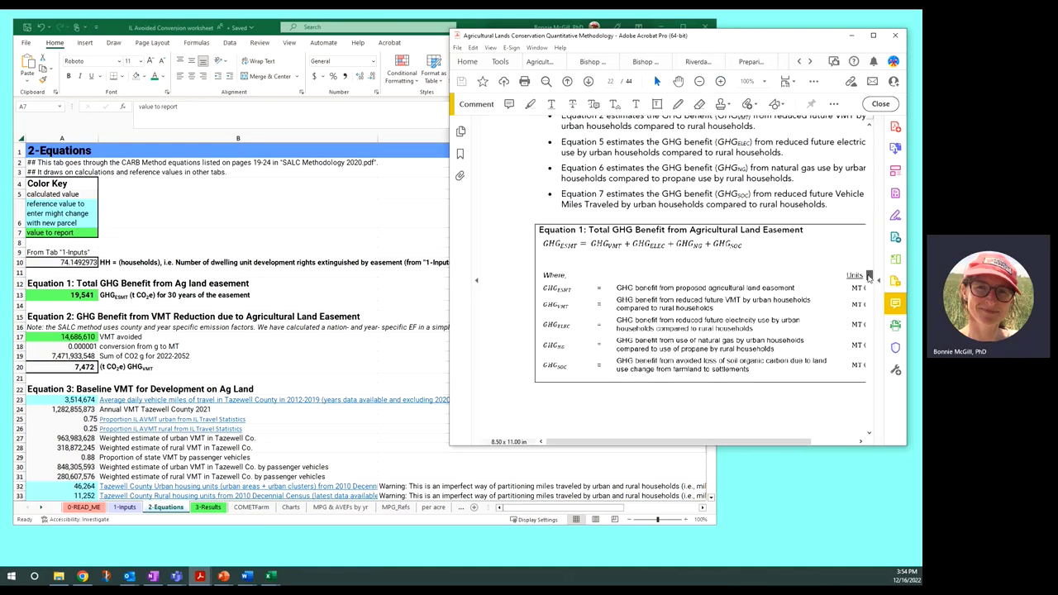
drag(868, 275, 869, 281)
scroll(868, 281, down, 5)
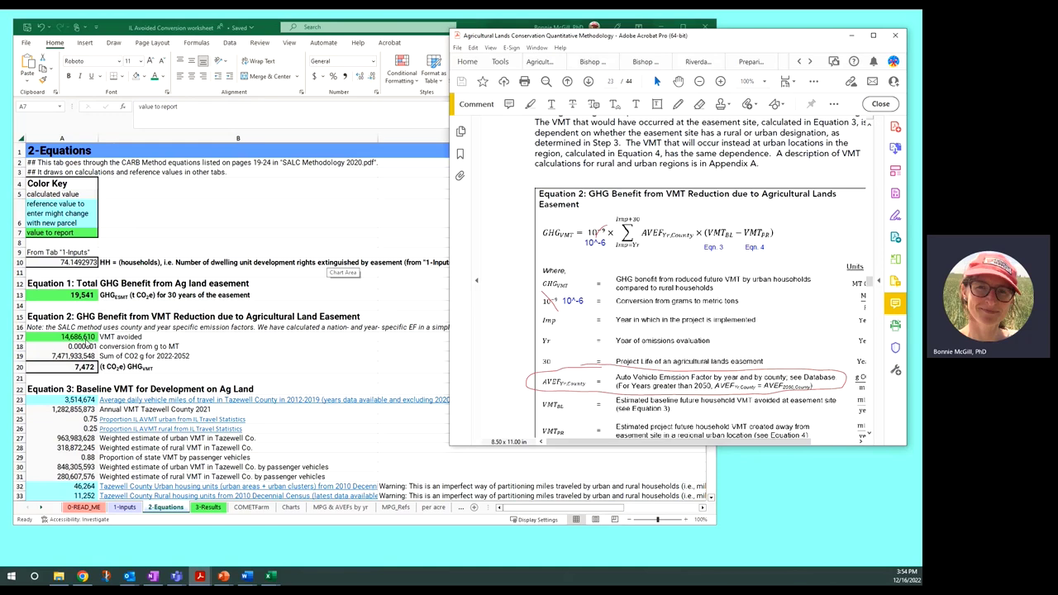
Review the Equation 2 and Equation 3 sections in Excel, and look up Equations 3 and 4 in the methodology PDF in Acrobat.
click(78, 315)
click(78, 315)
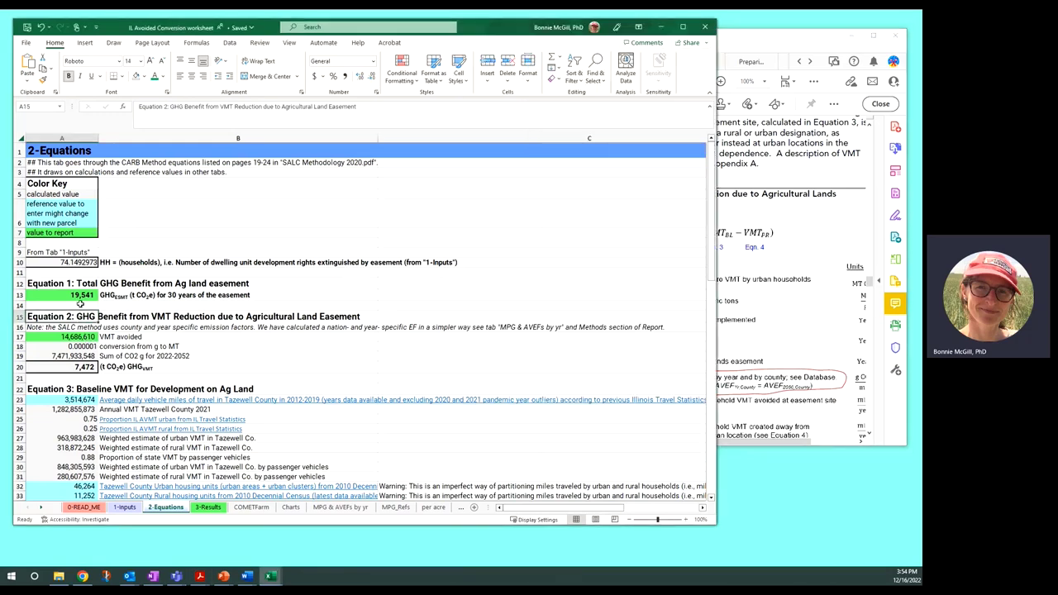
scroll(74, 310, down, 2)
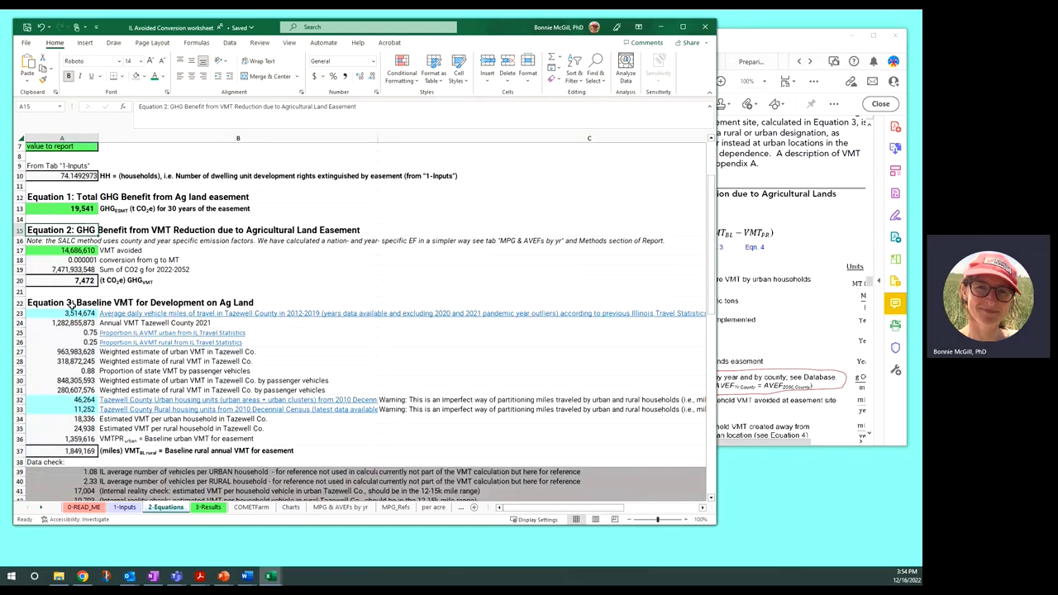
click(819, 225)
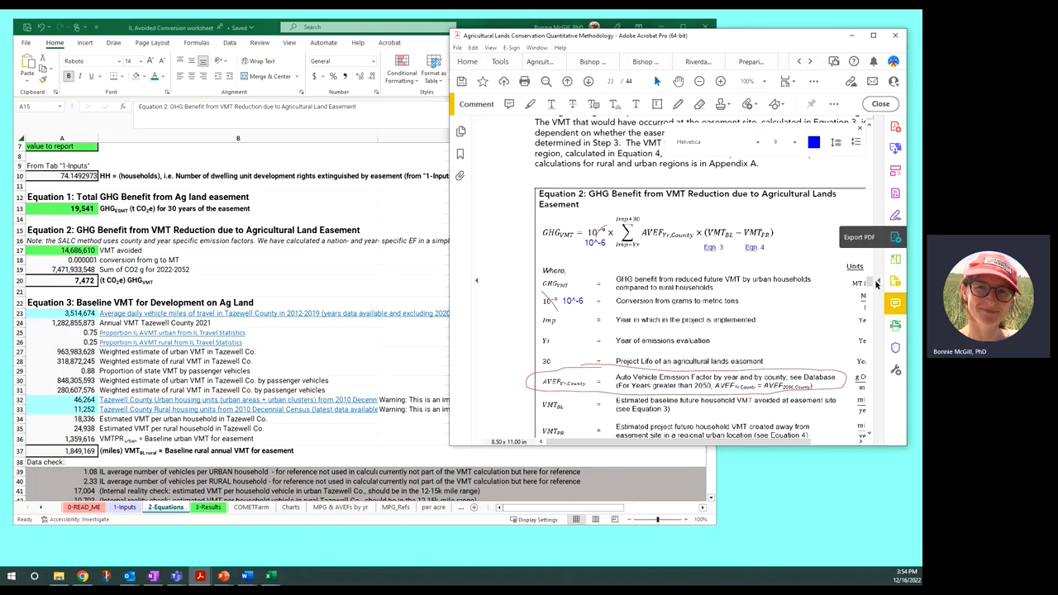
scroll(869, 287, down, 10)
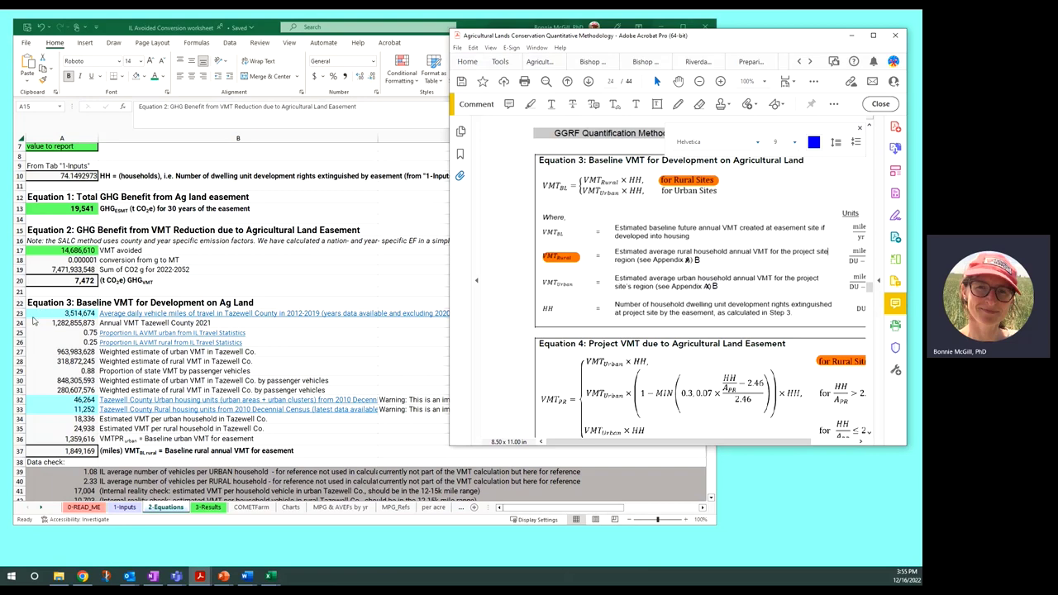
Back in Excel, inspect the average daily VMT formula in A23 and trace it to its source data on the MPG_Refs sheet.
click(56, 313)
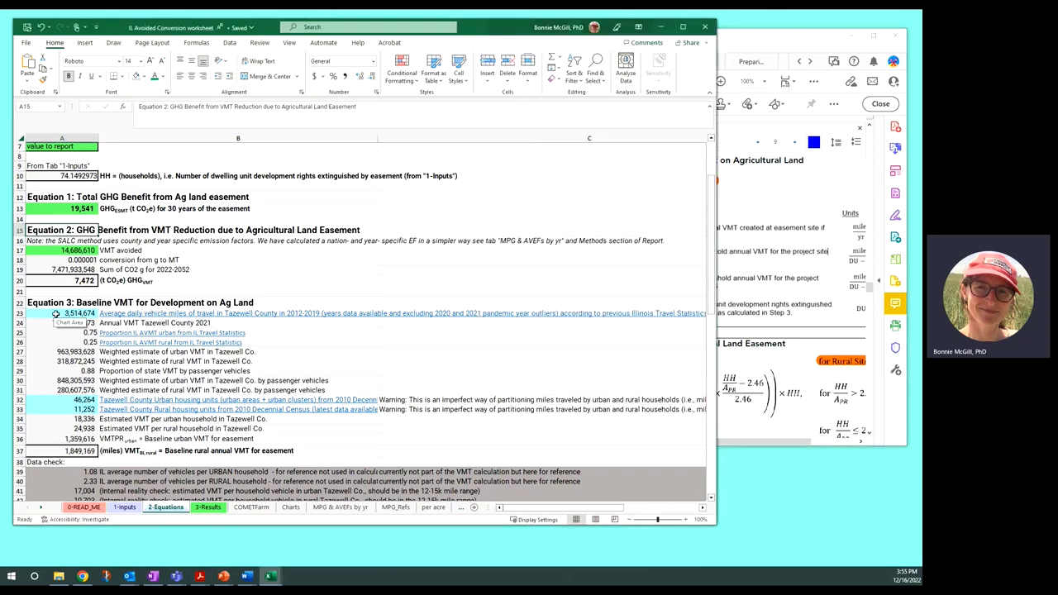
click(55, 314)
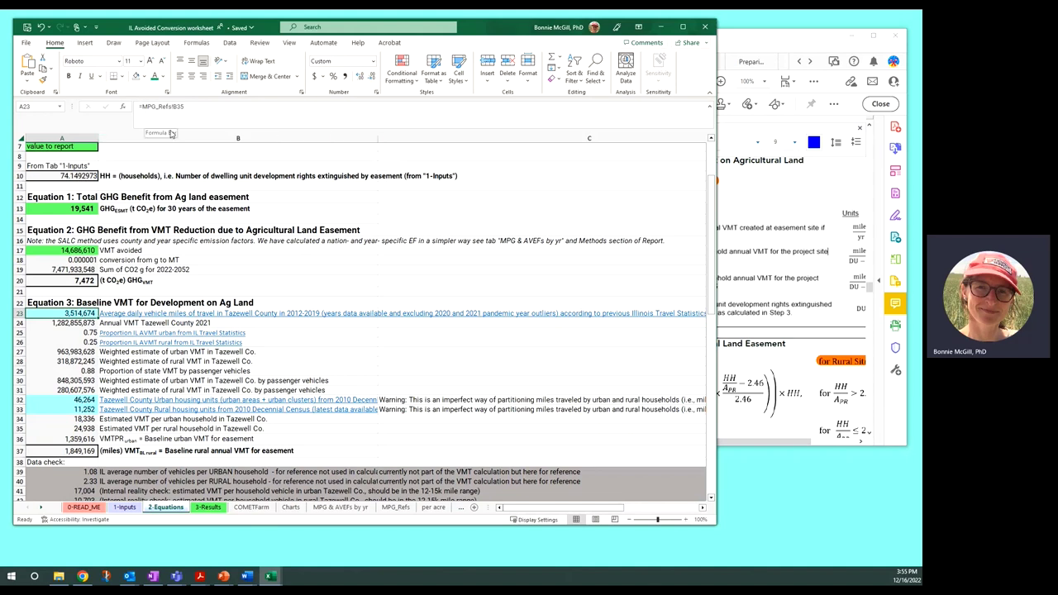
click(398, 509)
scroll(404, 240, up, 3)
scroll(405, 240, up, 10)
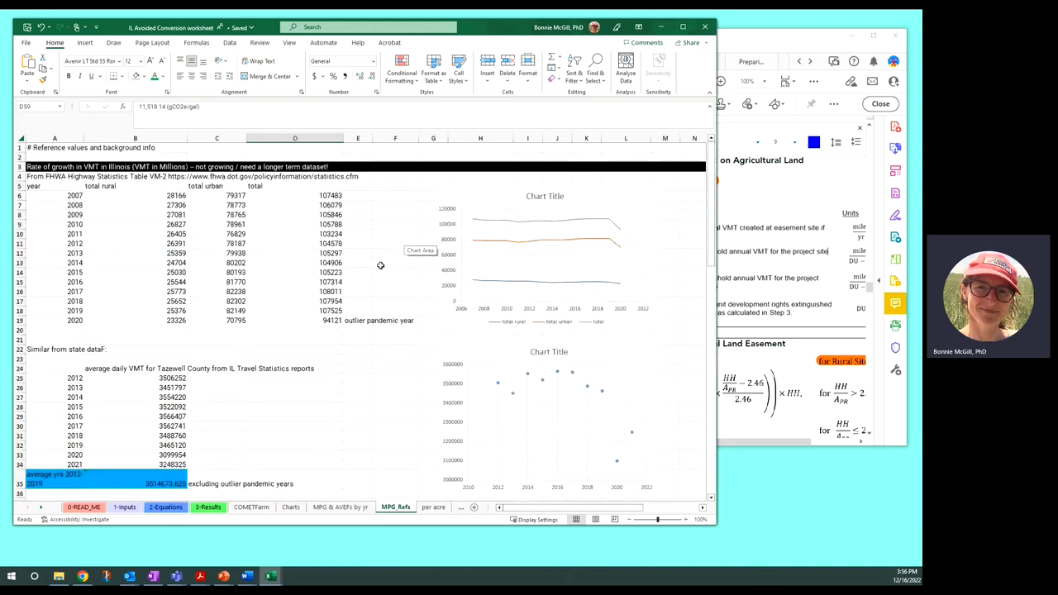
On MPG_Refs, review Tazewell County's yearly average daily VMT in A25:B34 and the 2012–2019 average formula in B35.
scroll(347, 338, down, 2)
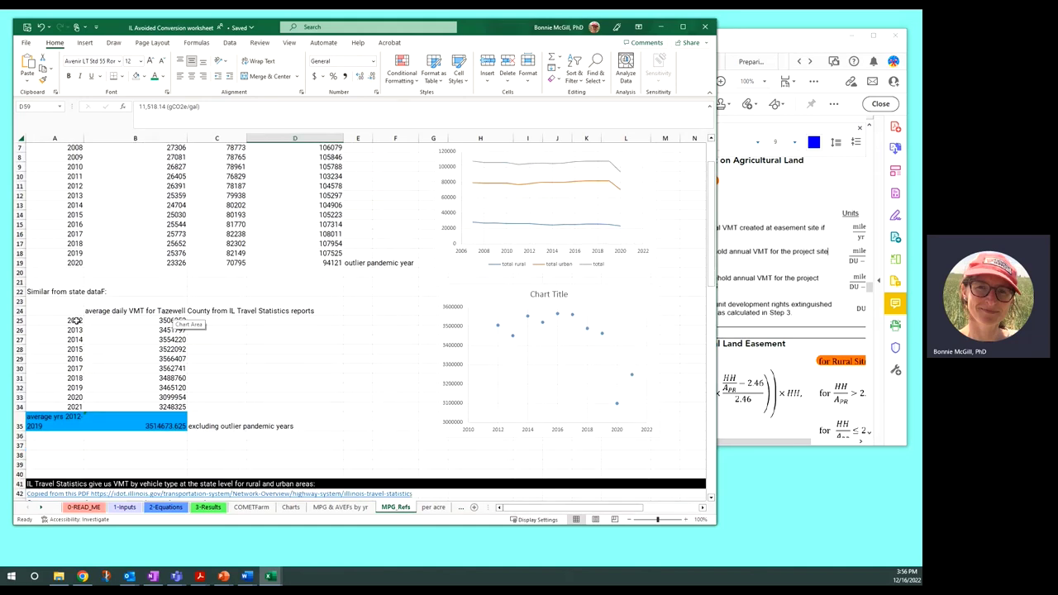
drag(74, 320, 74, 397)
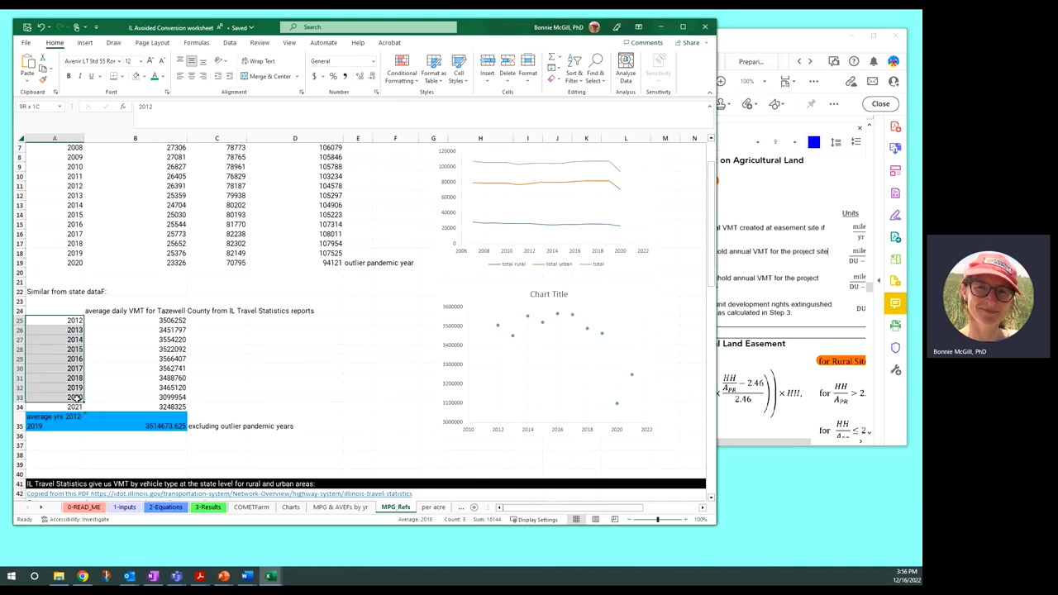
click(155, 309)
drag(156, 309, 163, 407)
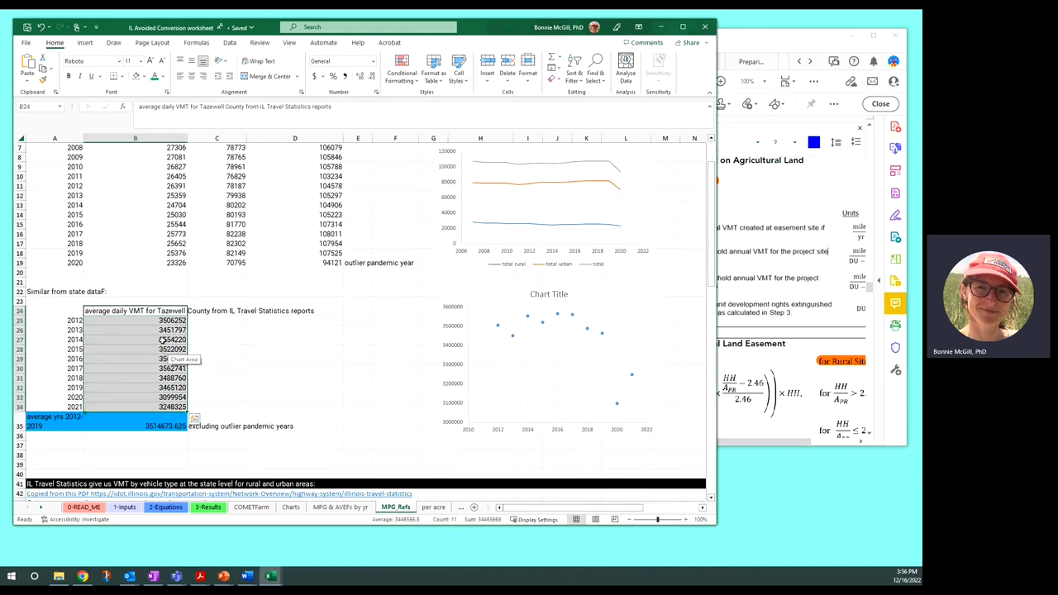
click(152, 425)
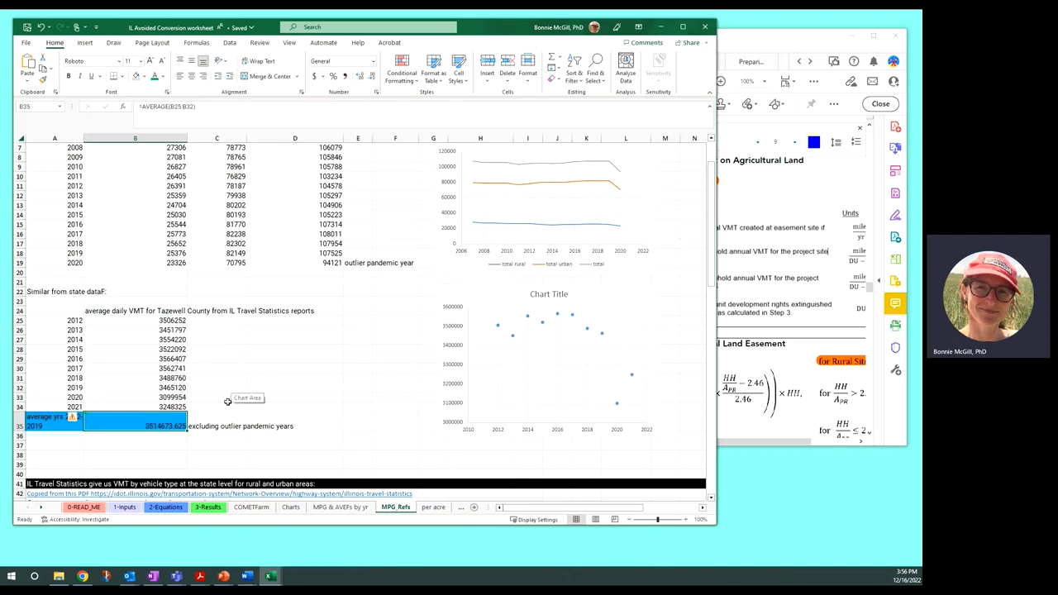
drag(79, 397, 132, 407)
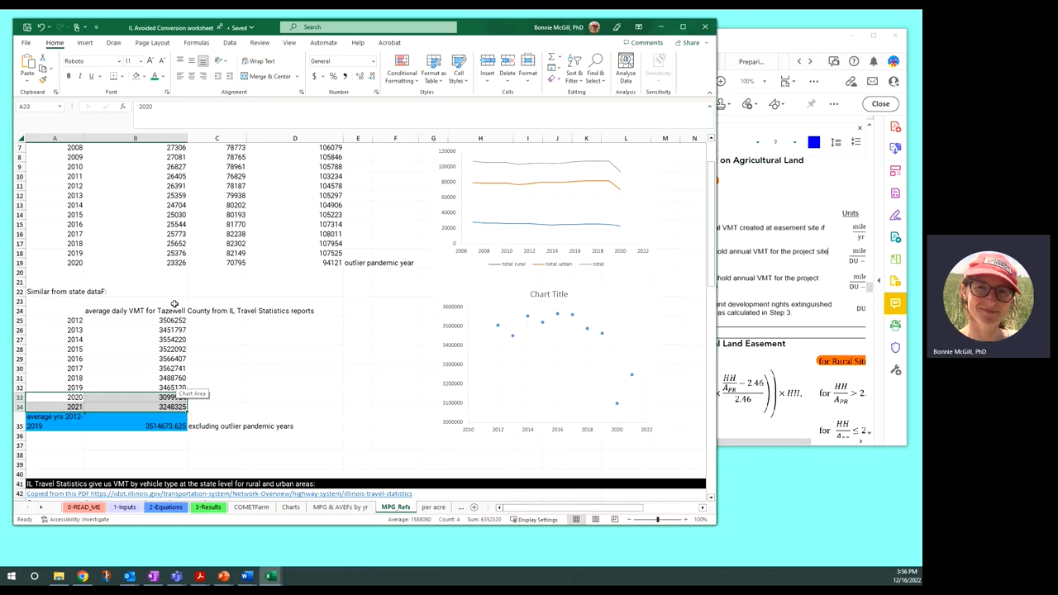
drag(174, 387, 174, 321)
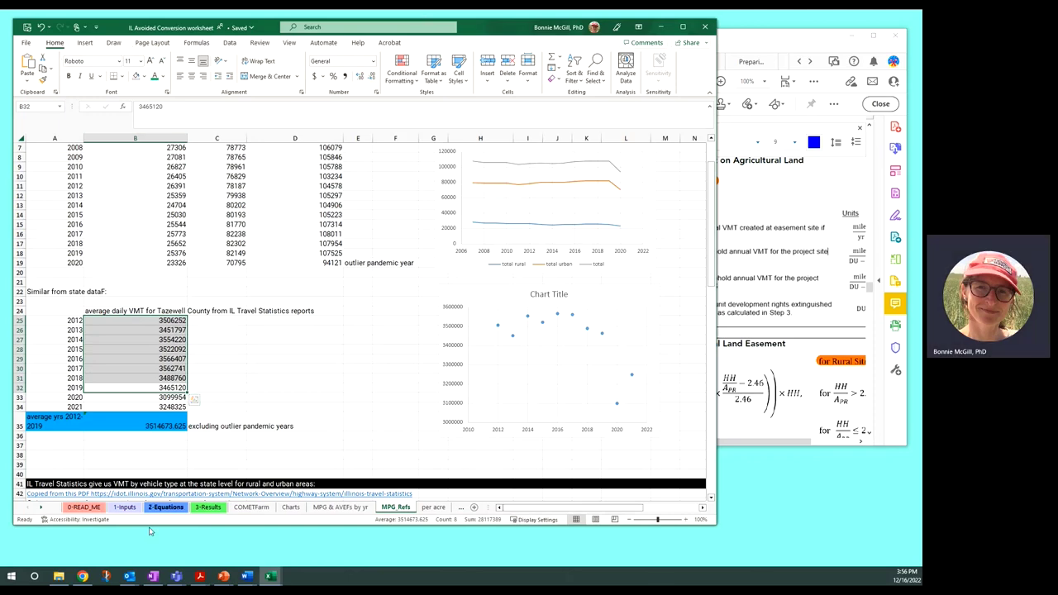
Return to the 2-Equations sheet and inspect the annual VMT formula in A24 and the urban and rural proportions in A25:A26.
click(166, 507)
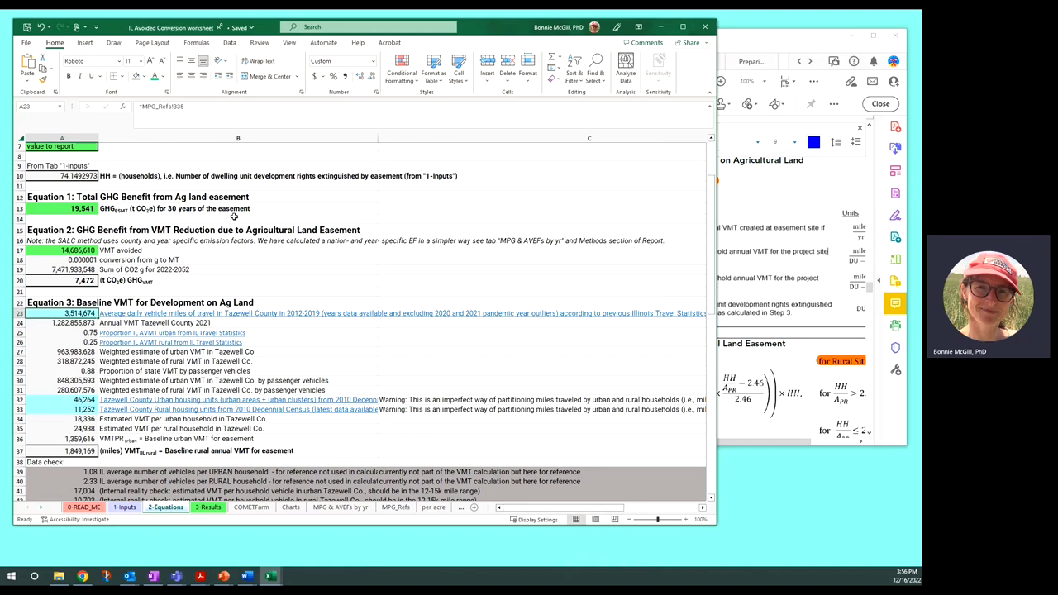
click(73, 324)
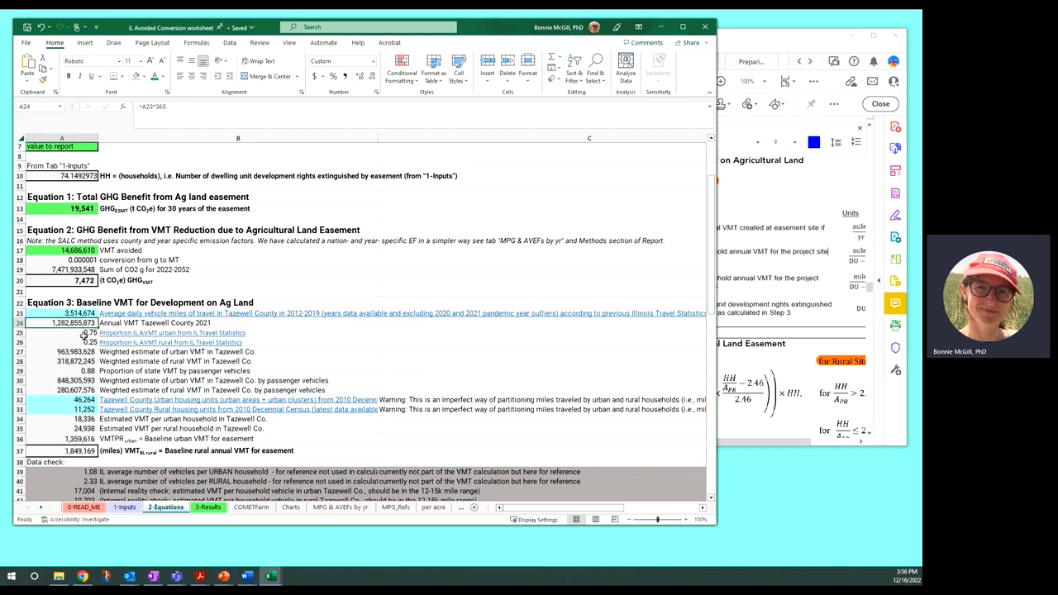
drag(83, 334, 86, 342)
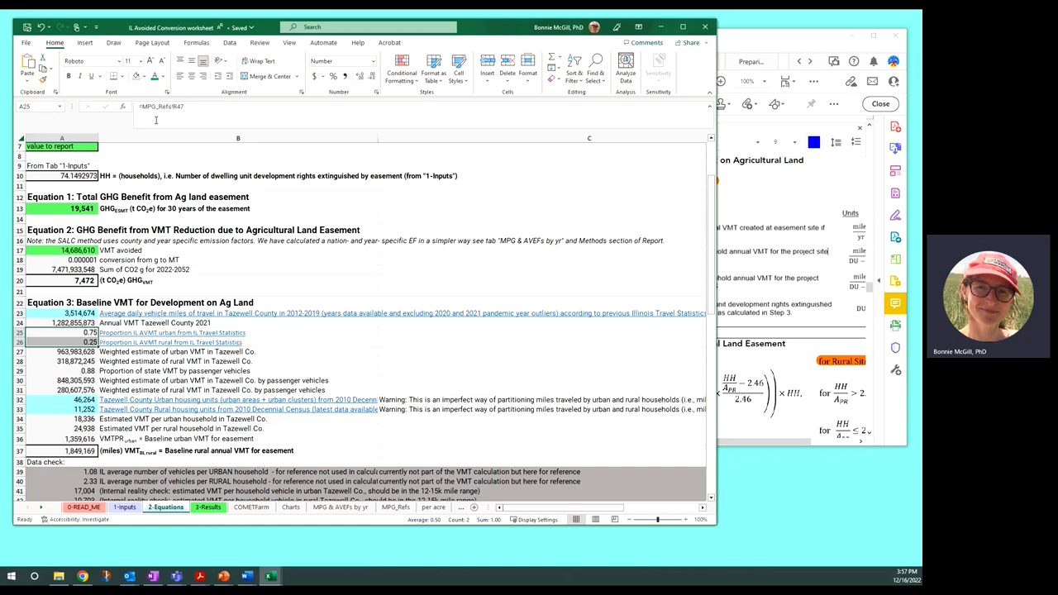
Trace the urban and rural AVMT proportions to the % of total values in R46:R47 of the IL Travel Statistics table on MPG_Refs.
click(398, 508)
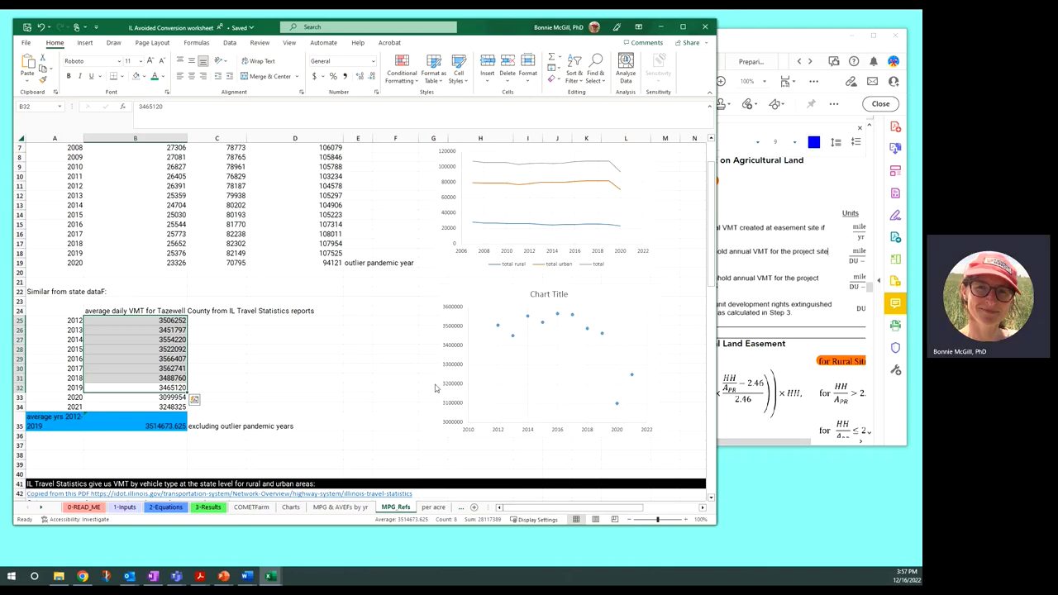
scroll(426, 380, down, 3)
scroll(392, 333, up, 4)
click(166, 508)
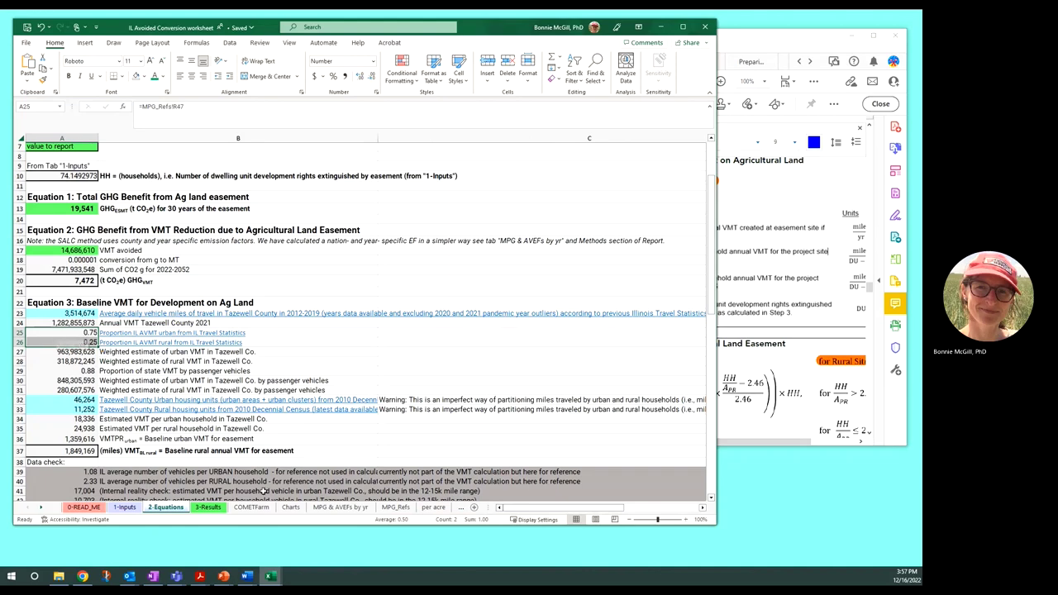
click(395, 508)
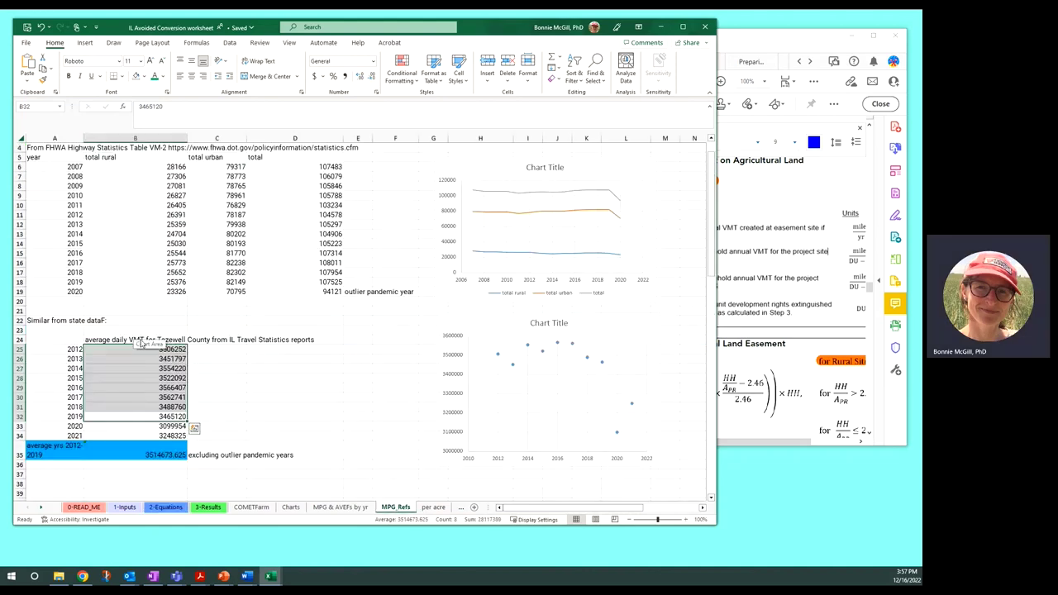
scroll(189, 406, down, 8)
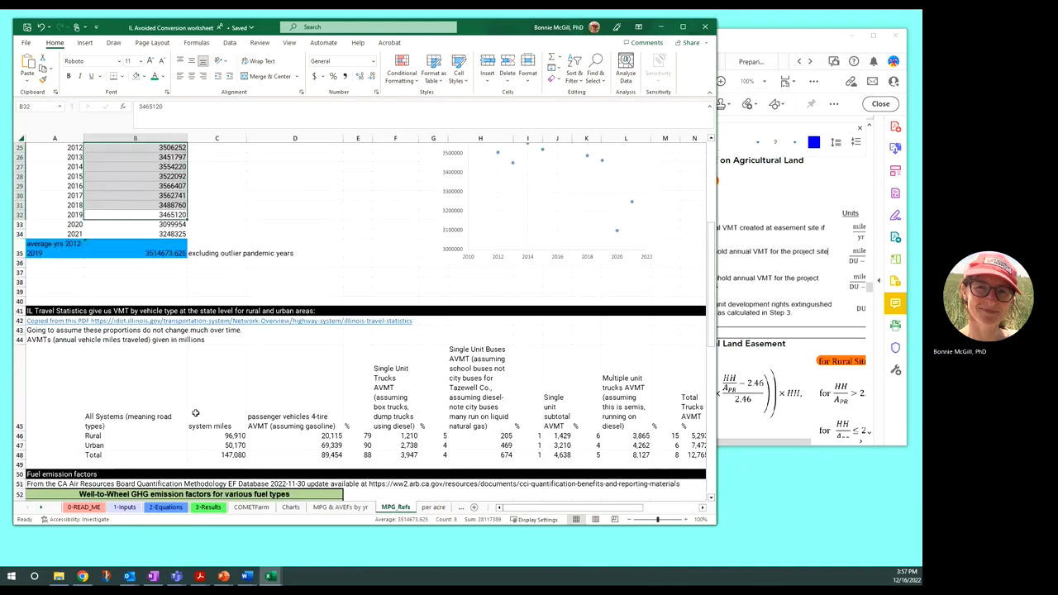
click(20, 416)
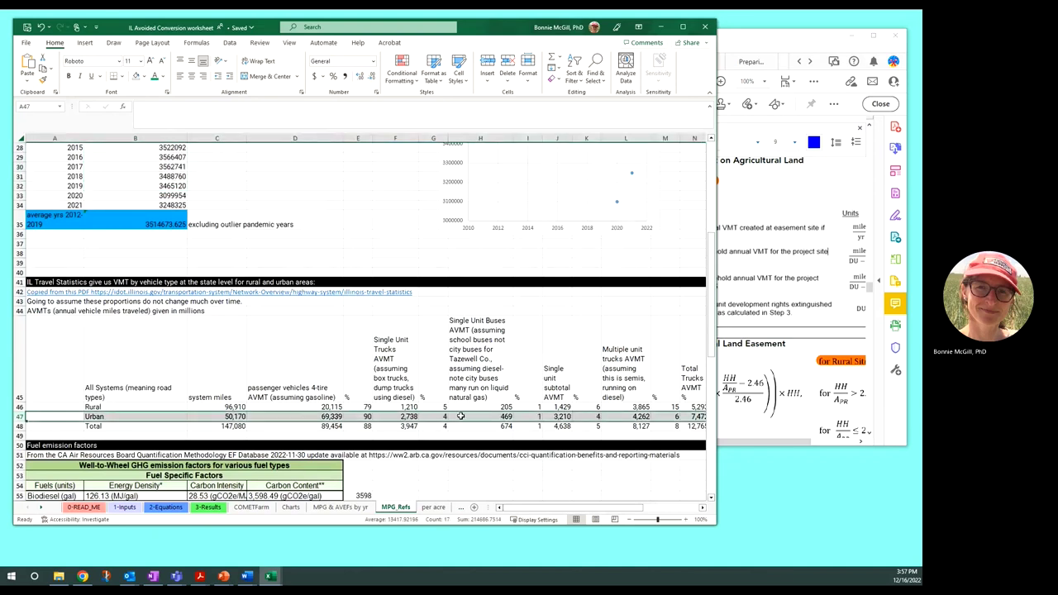
drag(561, 508, 620, 507)
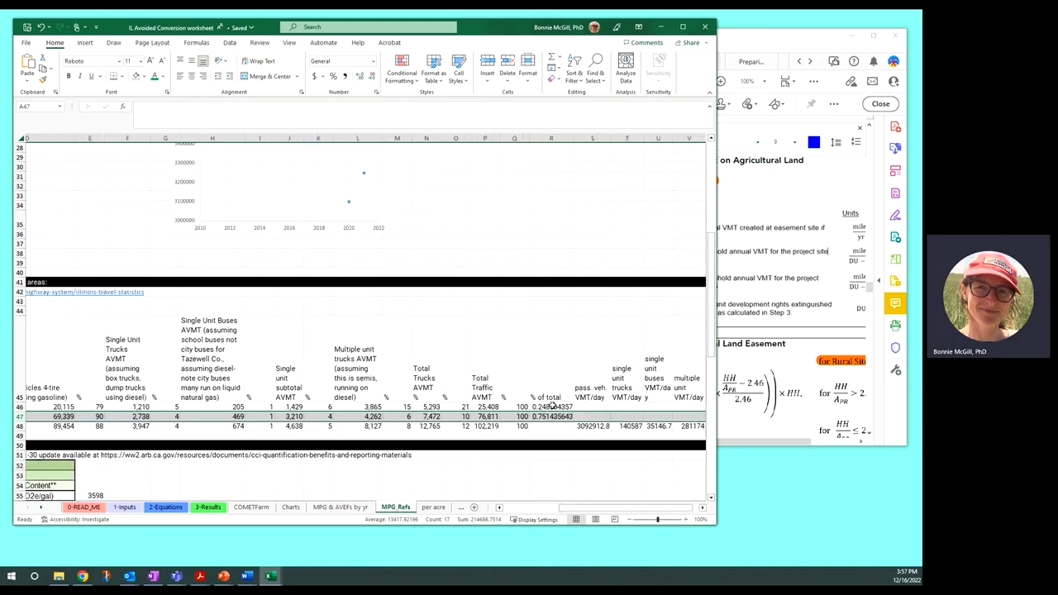
drag(552, 407, 552, 416)
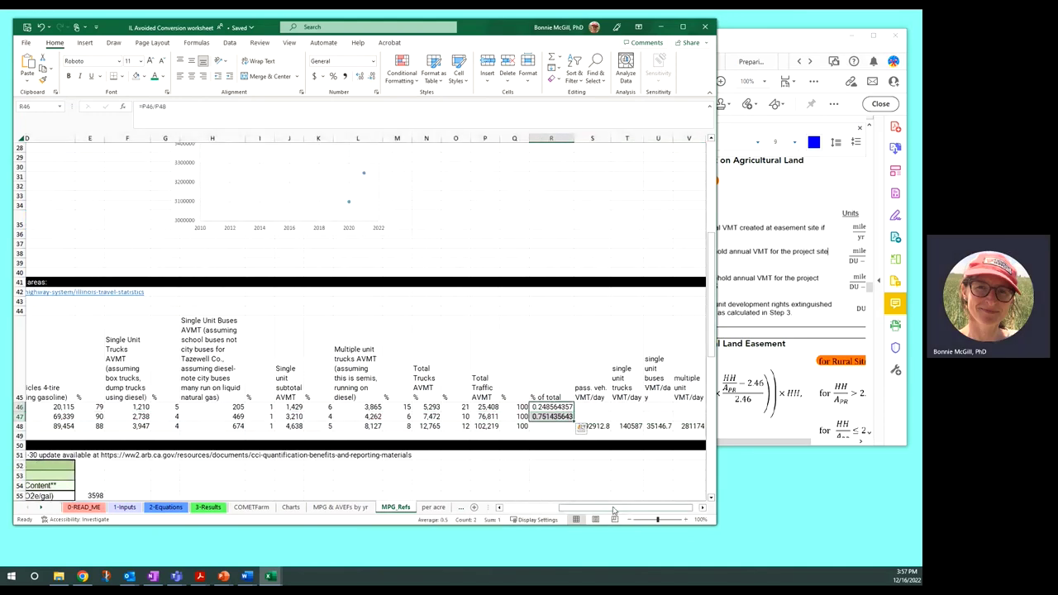
drag(613, 510, 556, 510)
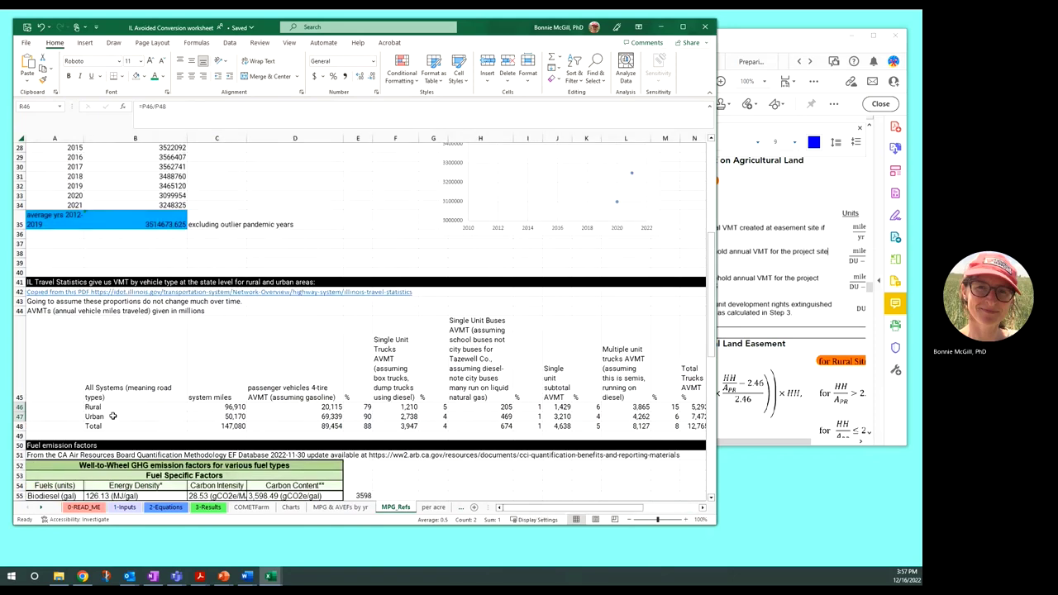
drag(113, 406, 113, 415)
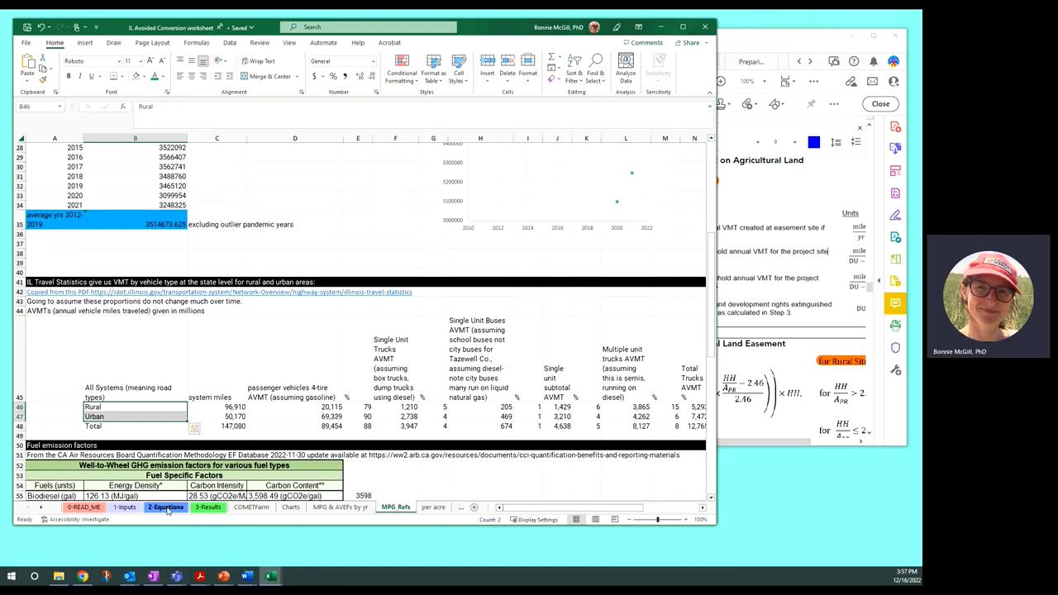
Back on 2-Equations, review A24:A26 and inspect the weighted urban and rural VMT formulas in A27 and A28.
click(165, 506)
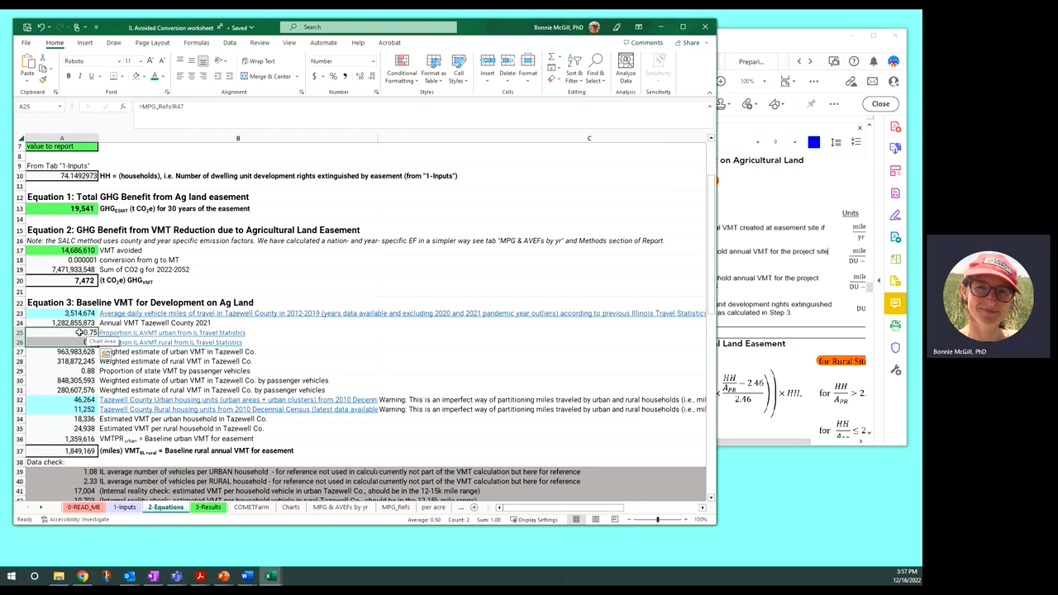
click(79, 333)
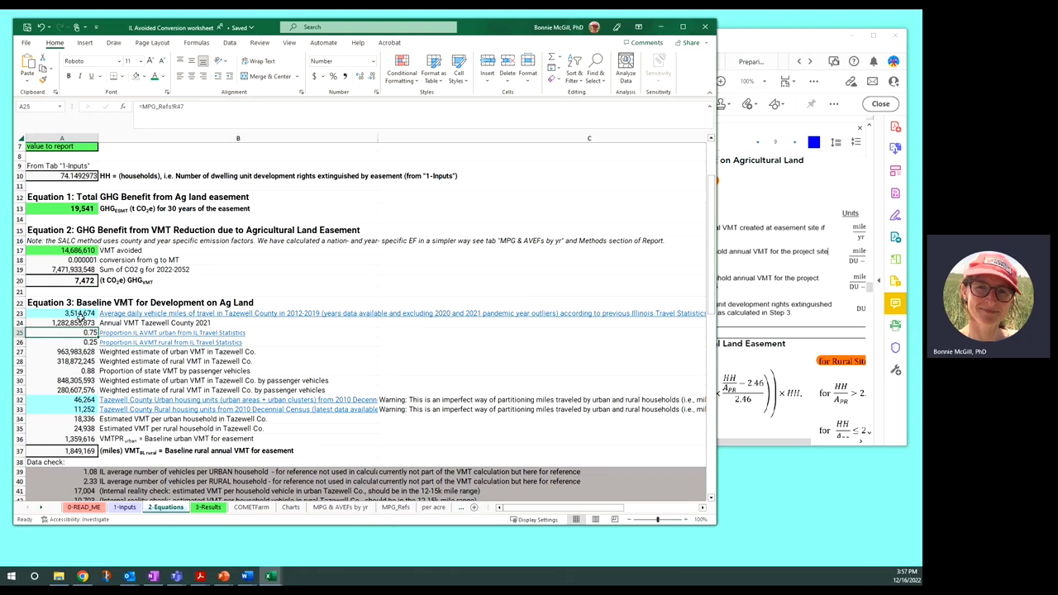
click(81, 322)
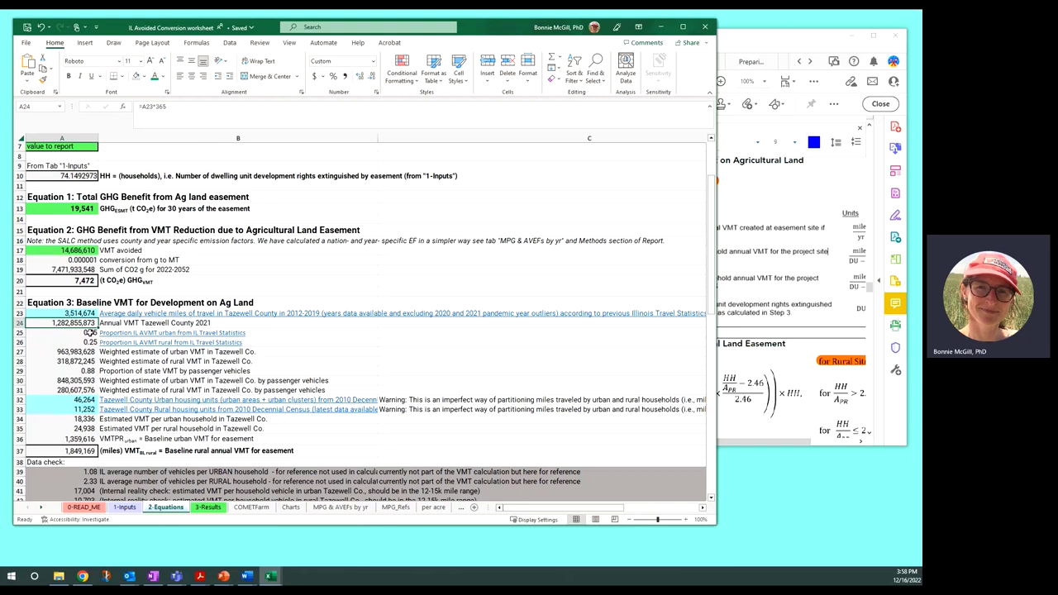
drag(89, 333, 90, 342)
click(75, 352)
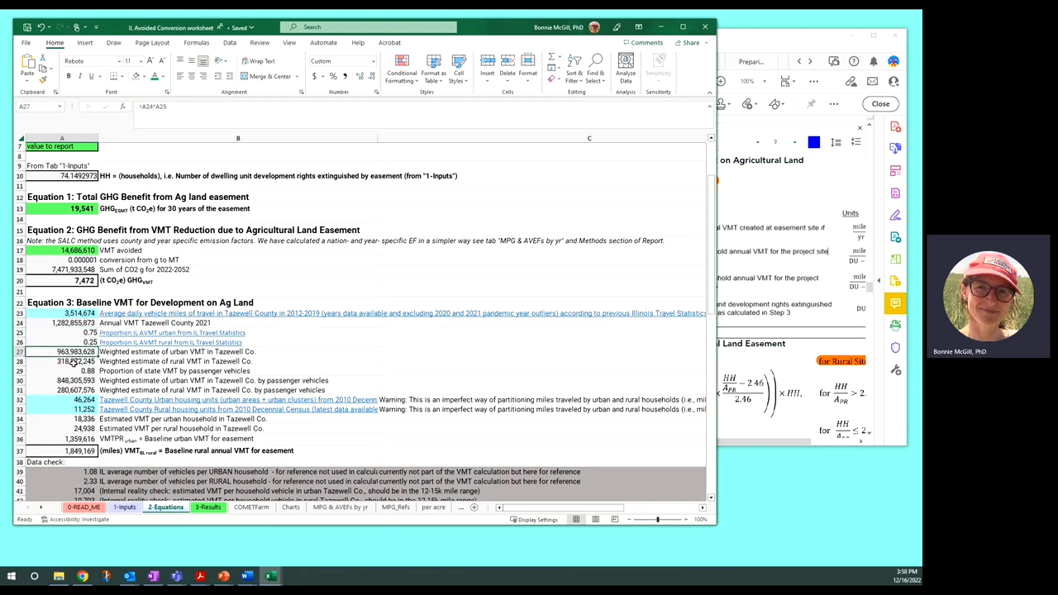
click(72, 361)
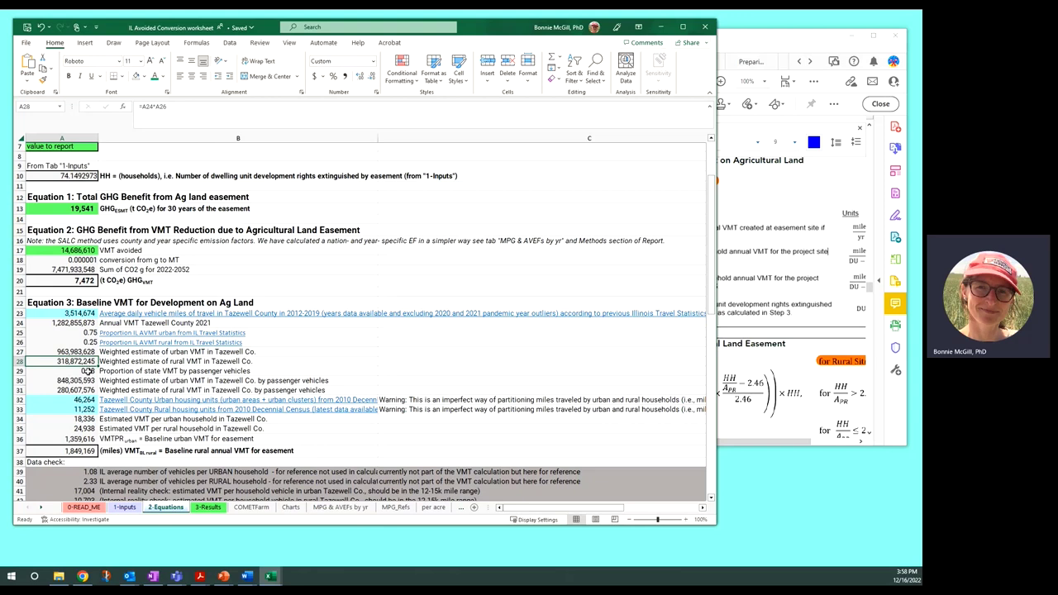
Inspect the passenger vehicle proportion in A29 and the urban and rural passenger vehicle VMT formulas in A30 and A31.
click(89, 371)
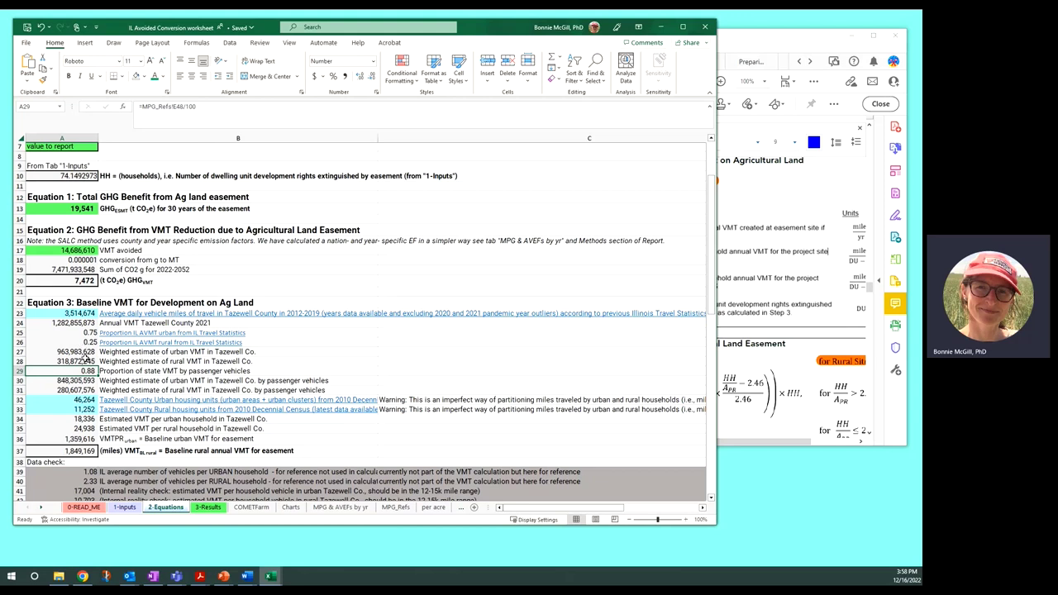
click(78, 382)
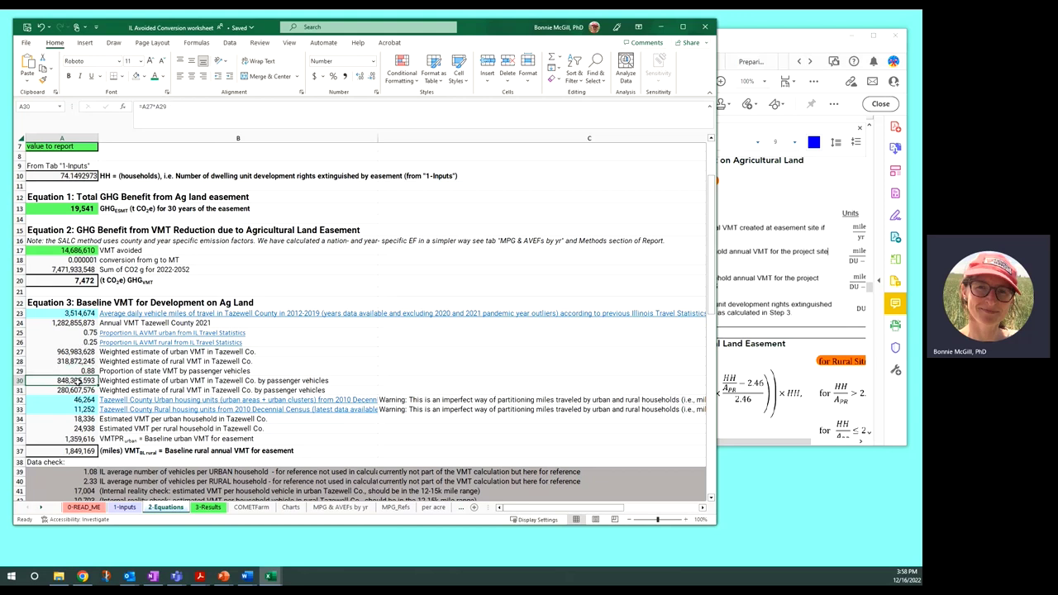
double_click(80, 389)
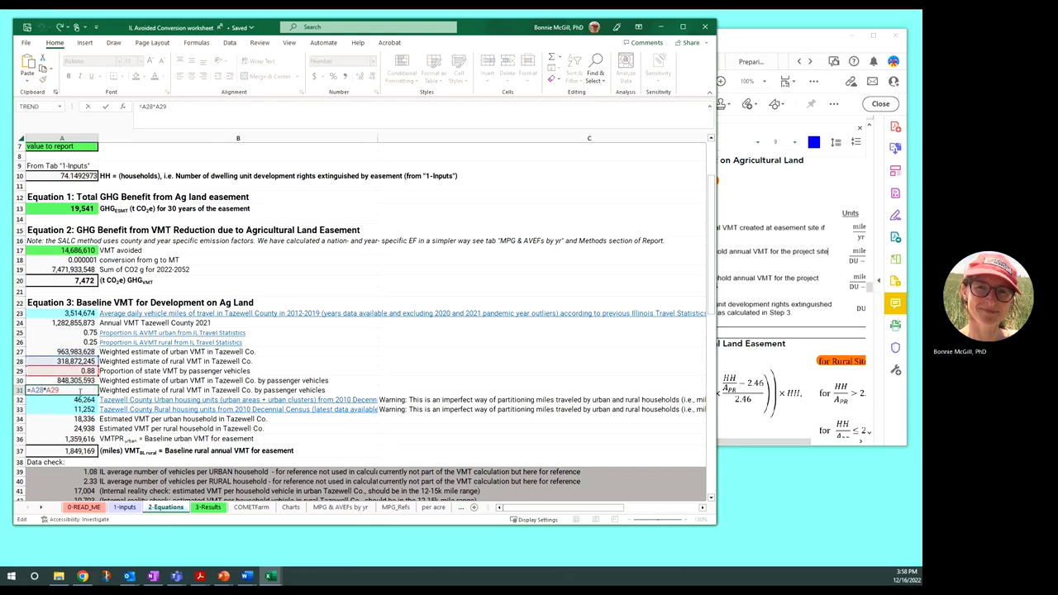
key(Escape)
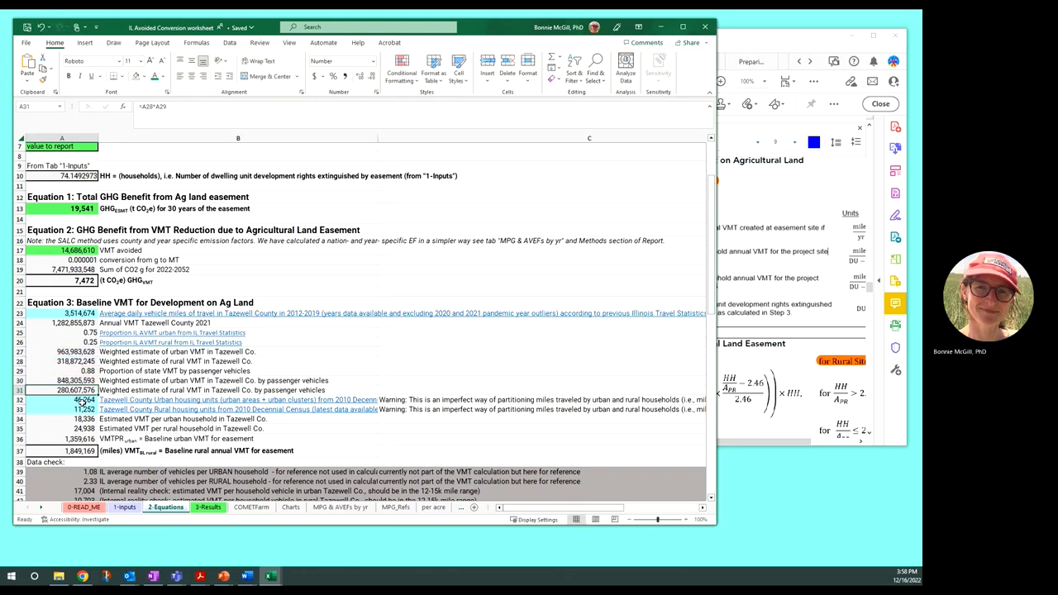
Check the urban and rural housing unit values in A32 and A33 and read the warning note in C32.
click(83, 399)
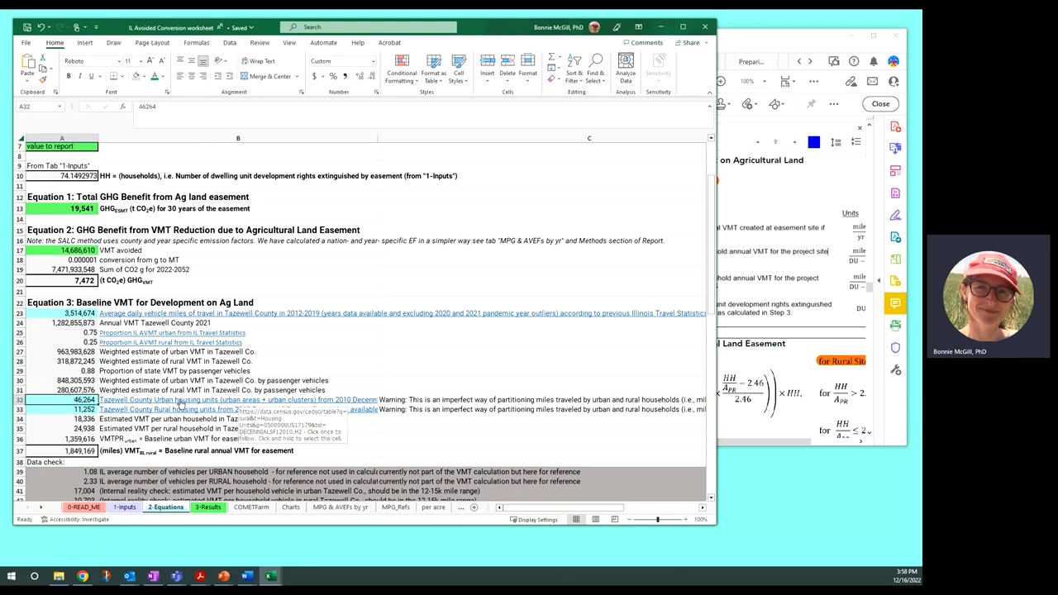
click(77, 410)
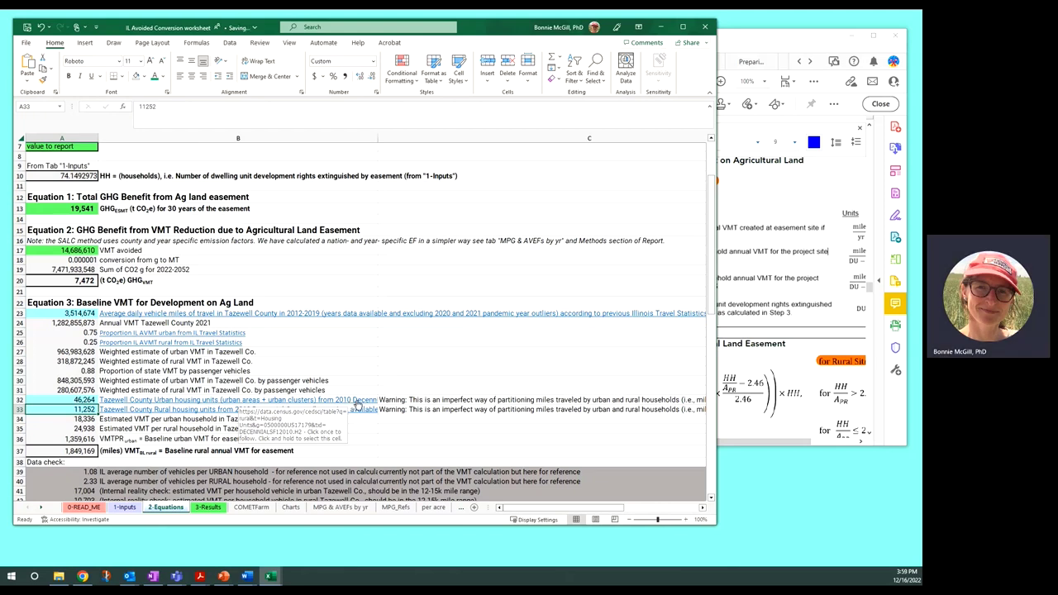
click(415, 402)
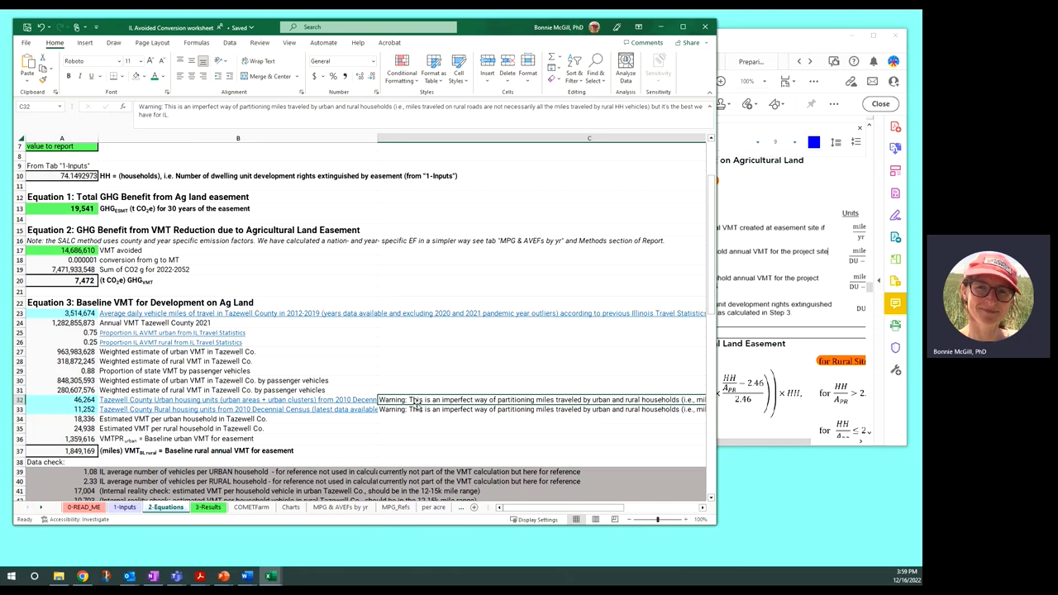
Recheck the passenger VMT and housing unit inputs in A31:A33, and examine the estimated VMT per urban household formula in A34.
click(83, 402)
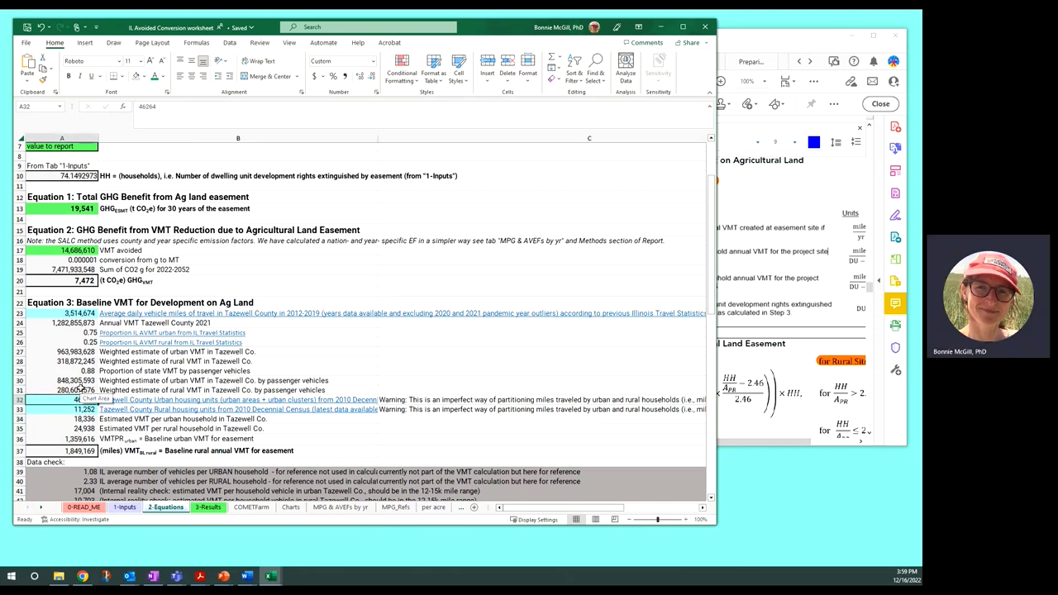
click(81, 389)
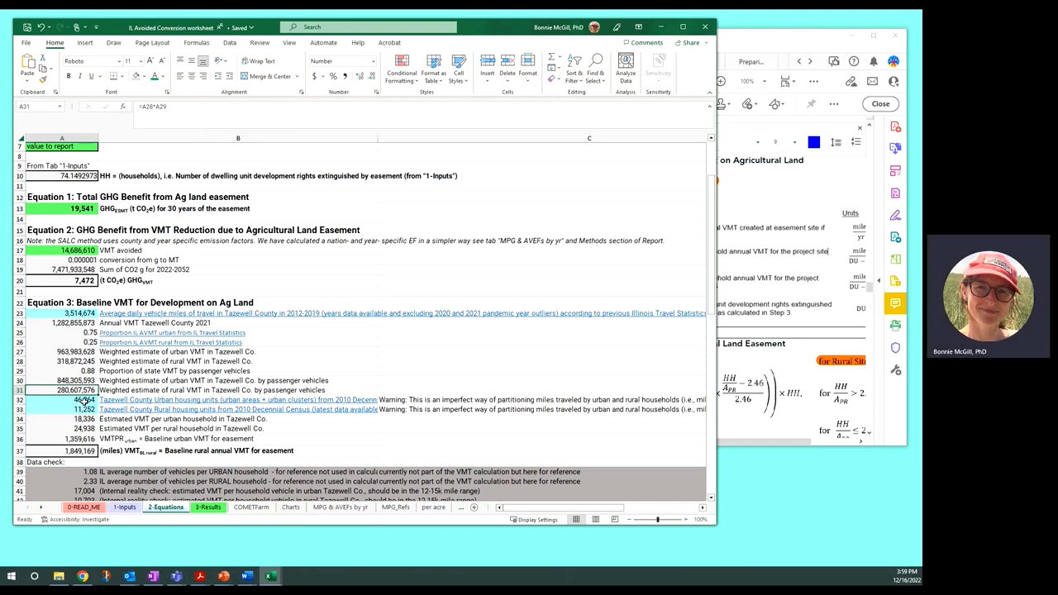
click(85, 400)
click(84, 409)
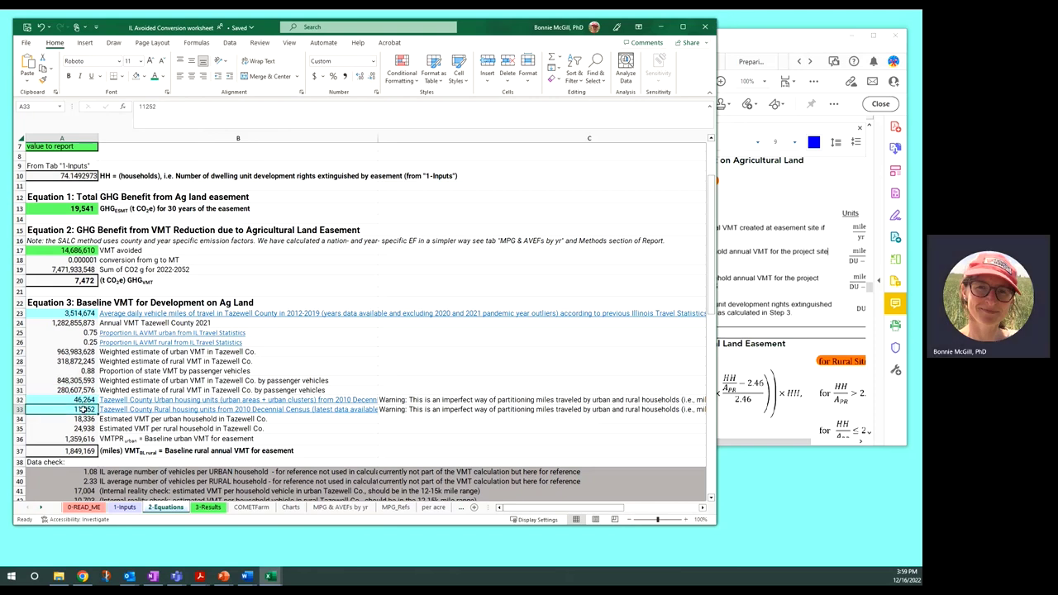
click(83, 419)
double_click(85, 419)
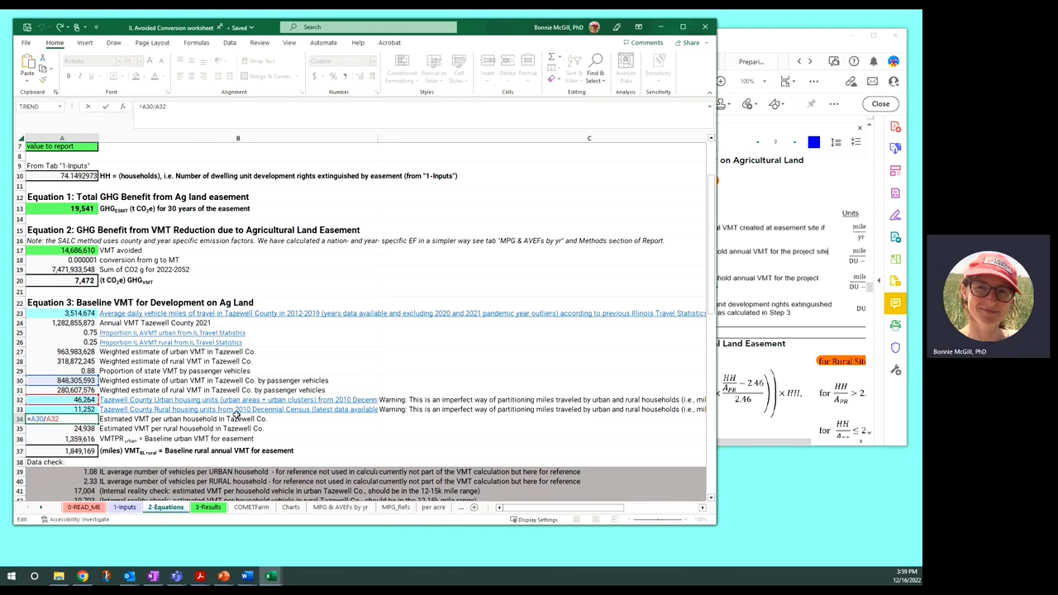
click(229, 420)
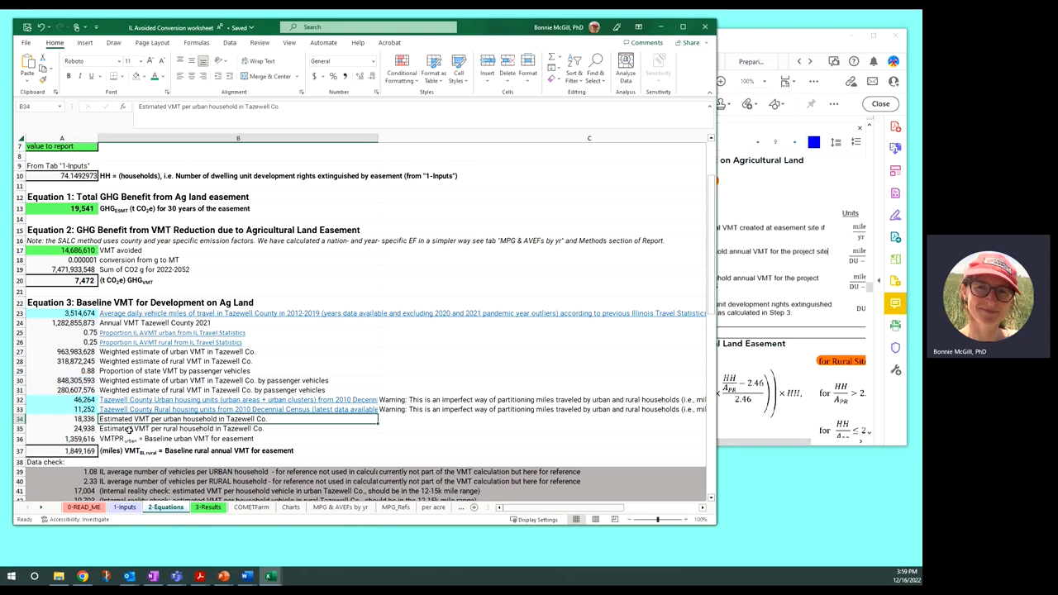
Check the rural VMT per household row and inspect the baseline urban and rural easement VMT formulas in A36 and A37.
click(129, 428)
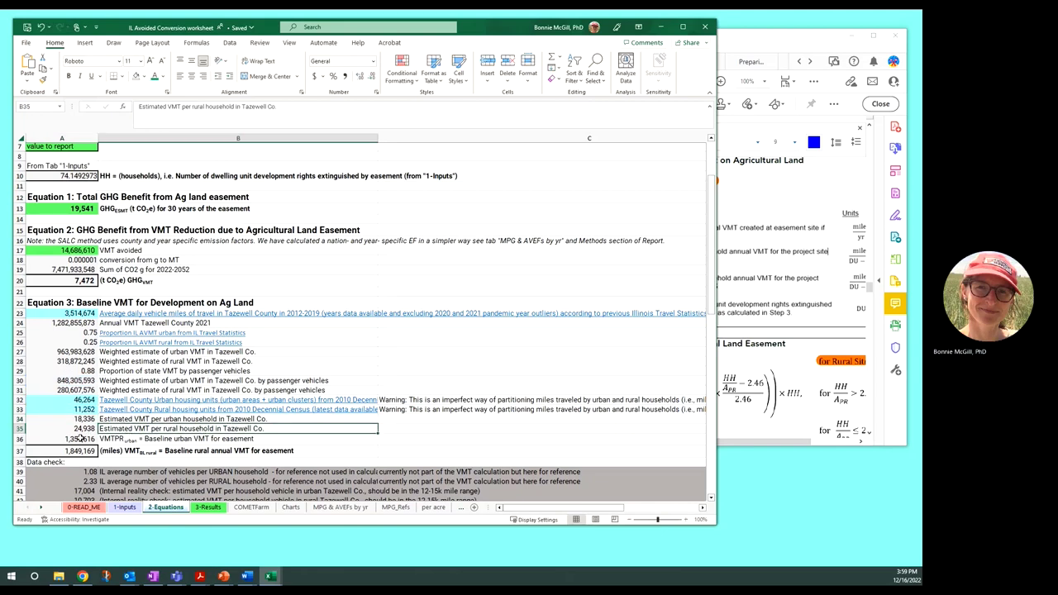
click(80, 439)
text(=A34*A10)
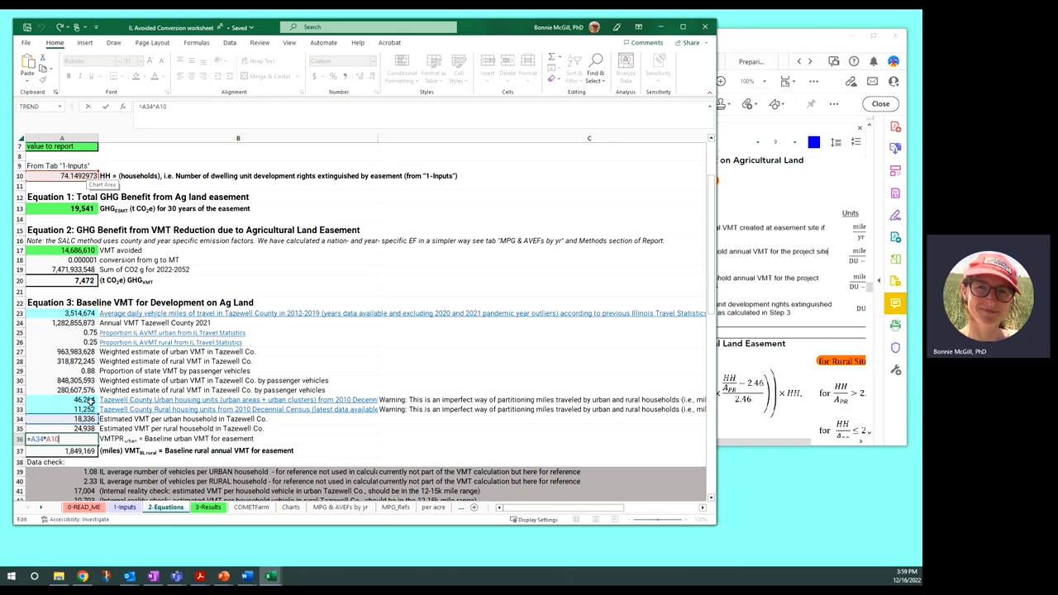
key(ctrl+Return)
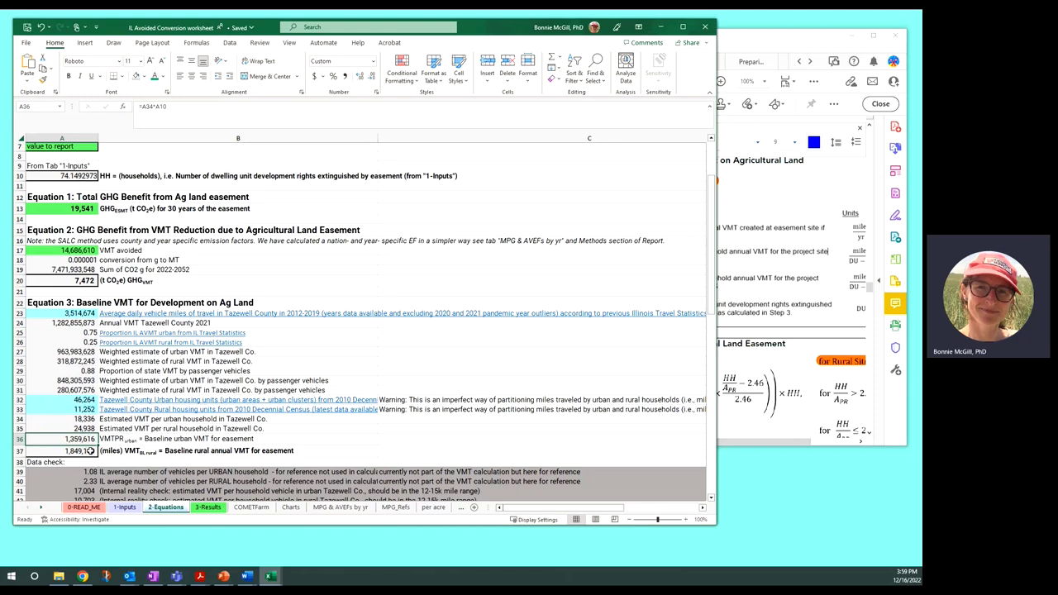
click(94, 450)
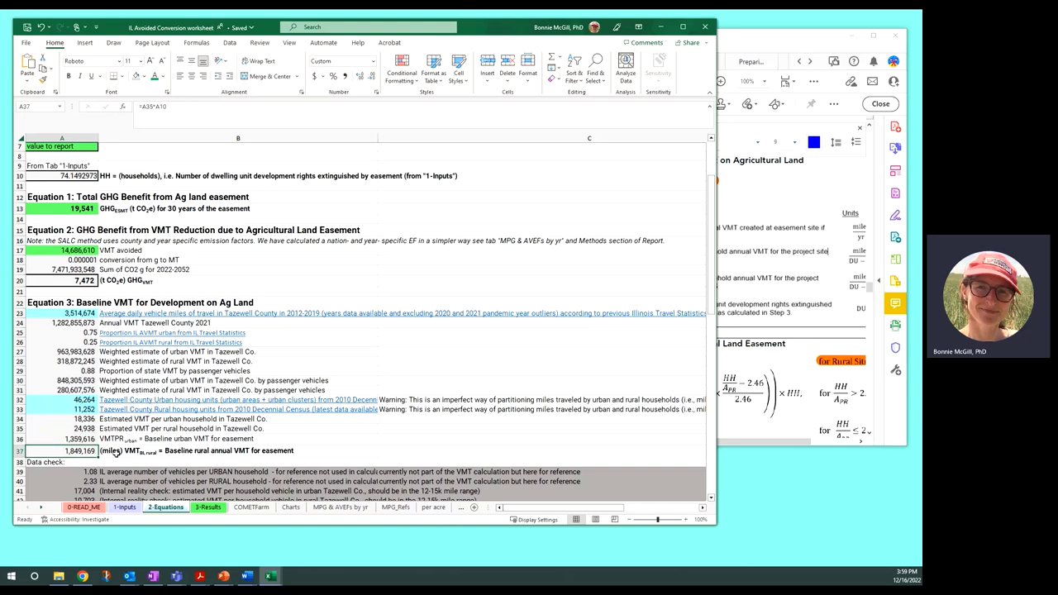
click(78, 438)
Inspect the Equation 4 project VMT formula in A46 and trace its reference to the baseline urban VMT in A36.
scroll(79, 447, down, 3)
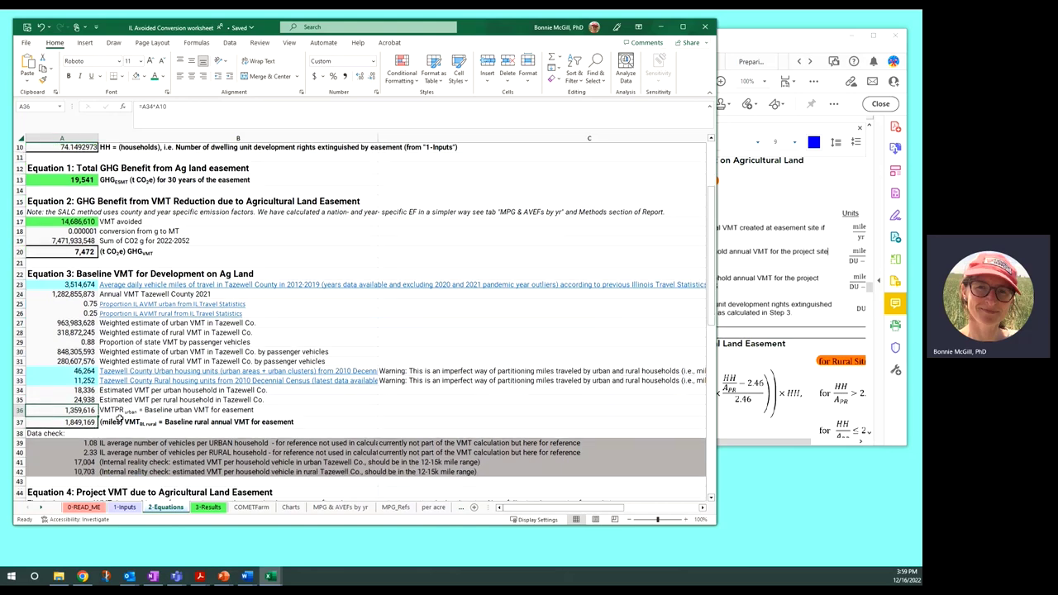
click(79, 455)
text(=)
click(78, 352)
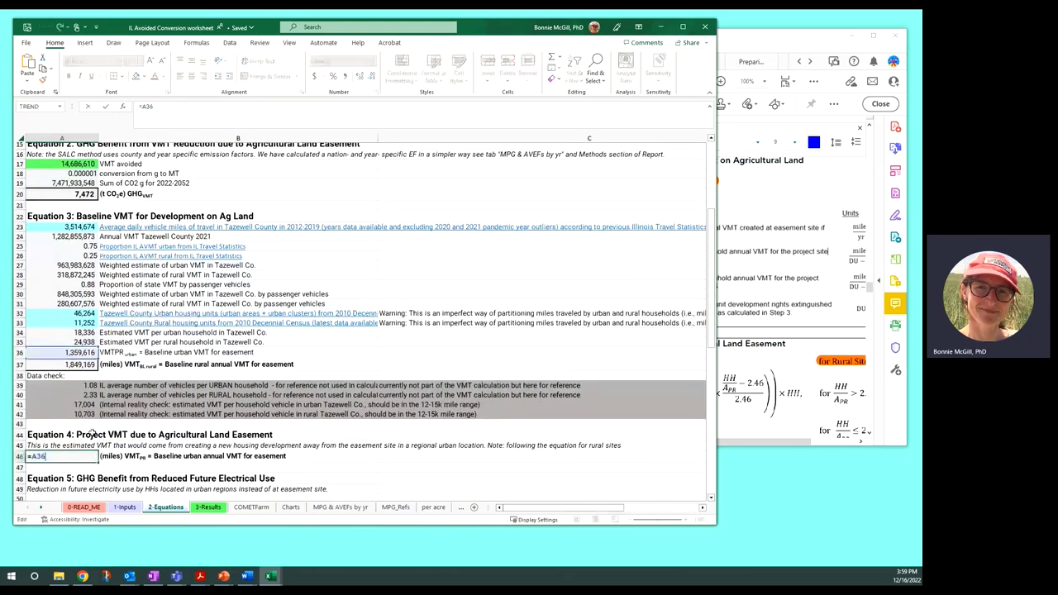
key(Return)
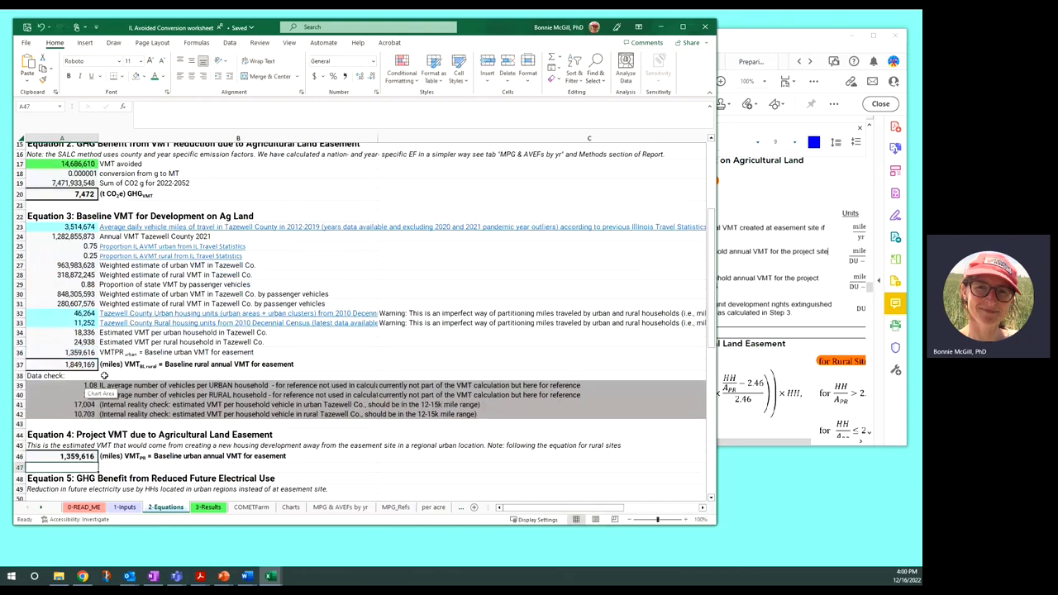
Examine the VMT avoided formula in A17 under Equation 2 and trace its references to A37 and A46.
scroll(105, 378, up, 2)
scroll(105, 377, up, 3)
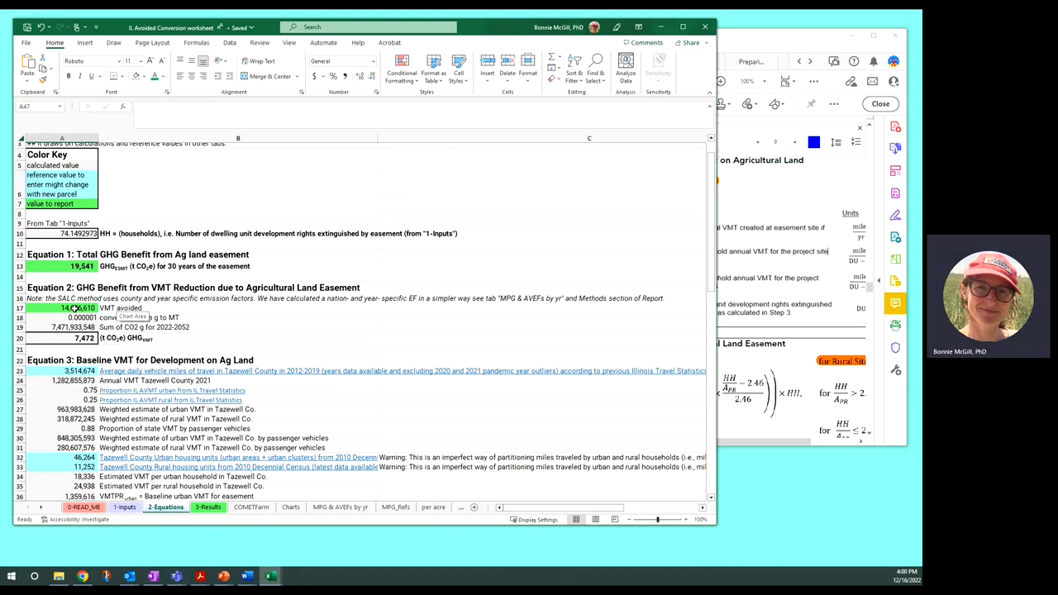
double_click(75, 308)
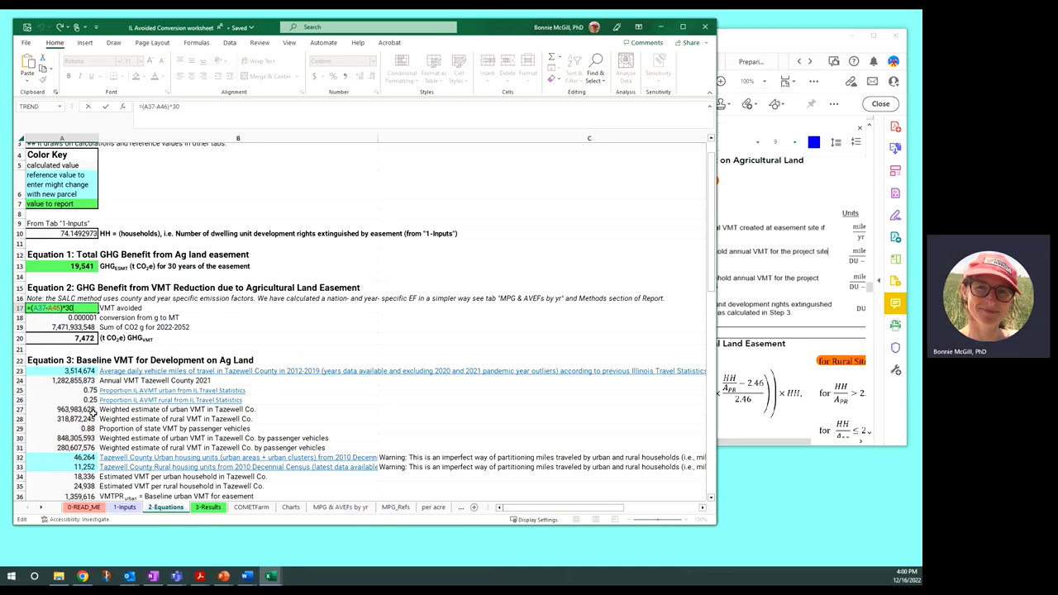
scroll(106, 426, down, 2)
scroll(106, 426, down, 2)
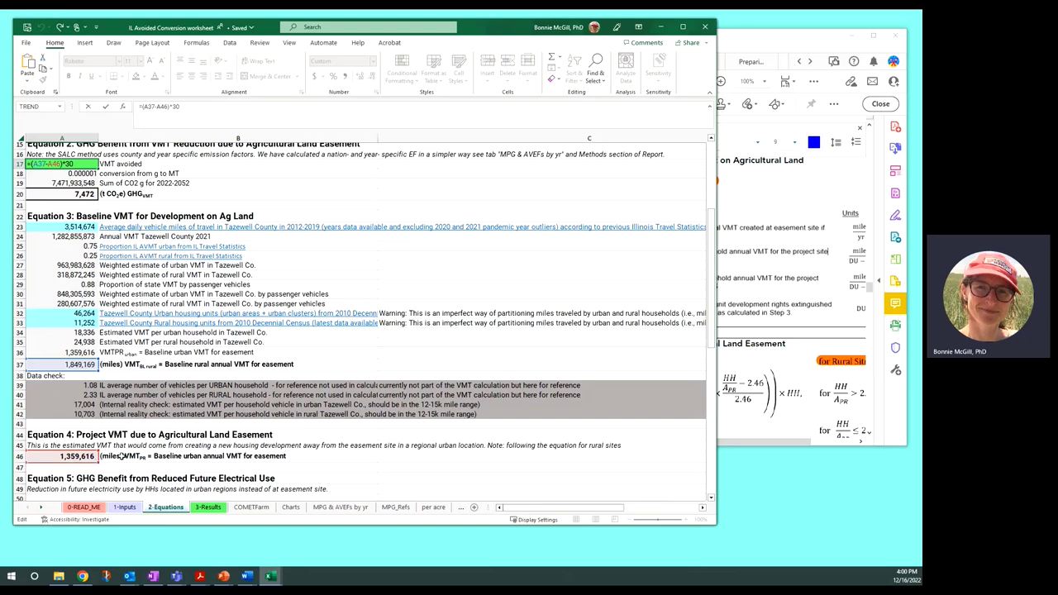
scroll(147, 445, up, 3)
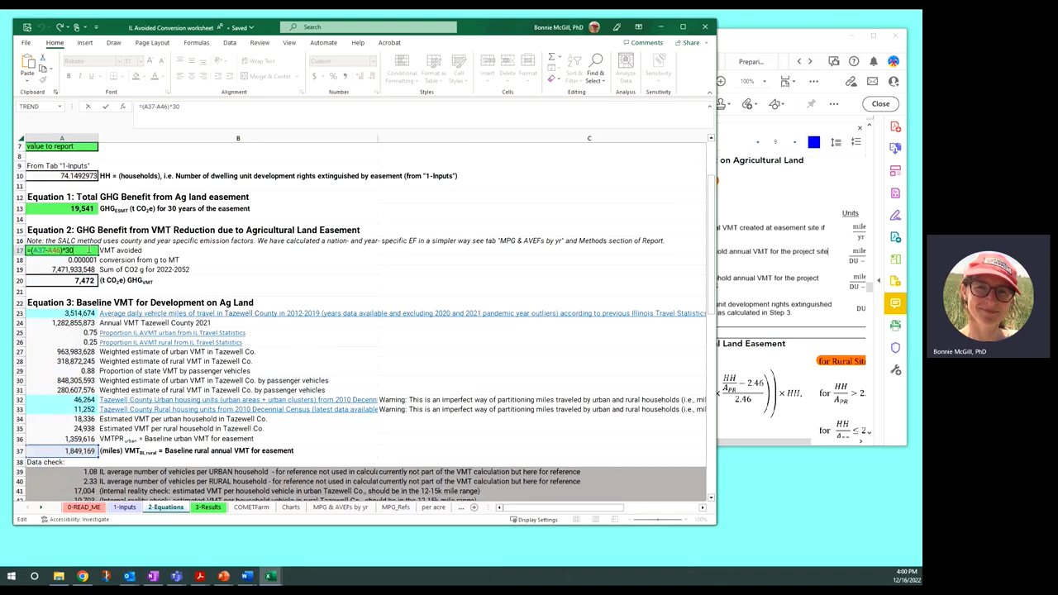
key(Return)
click(100, 250)
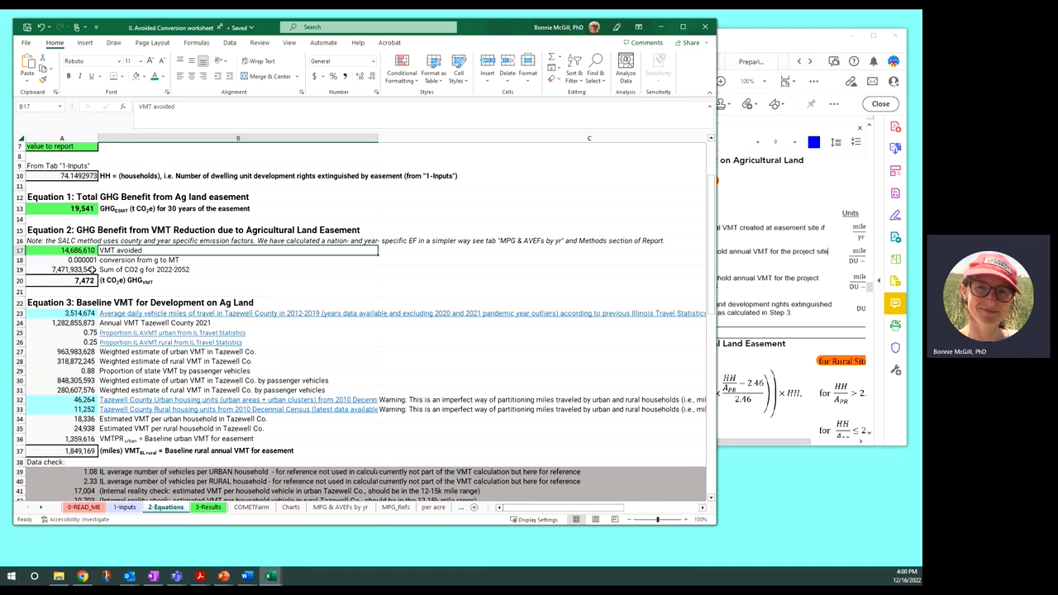
Inspect the 2022-2052 CO2 sum formula in A19 and open its source sheet, MPG & AVEFs by yr.
click(137, 269)
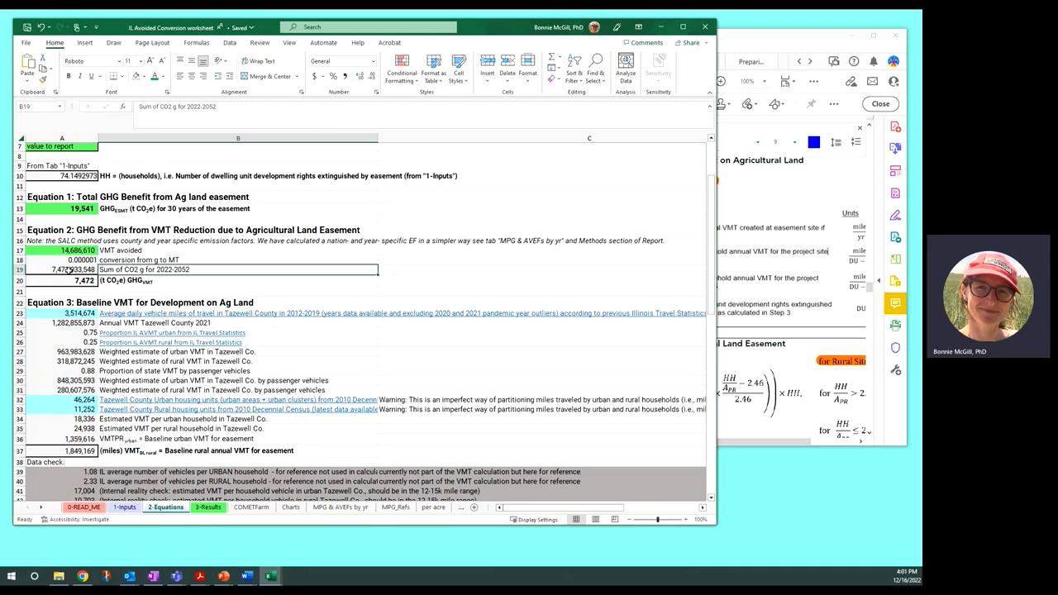
click(69, 271)
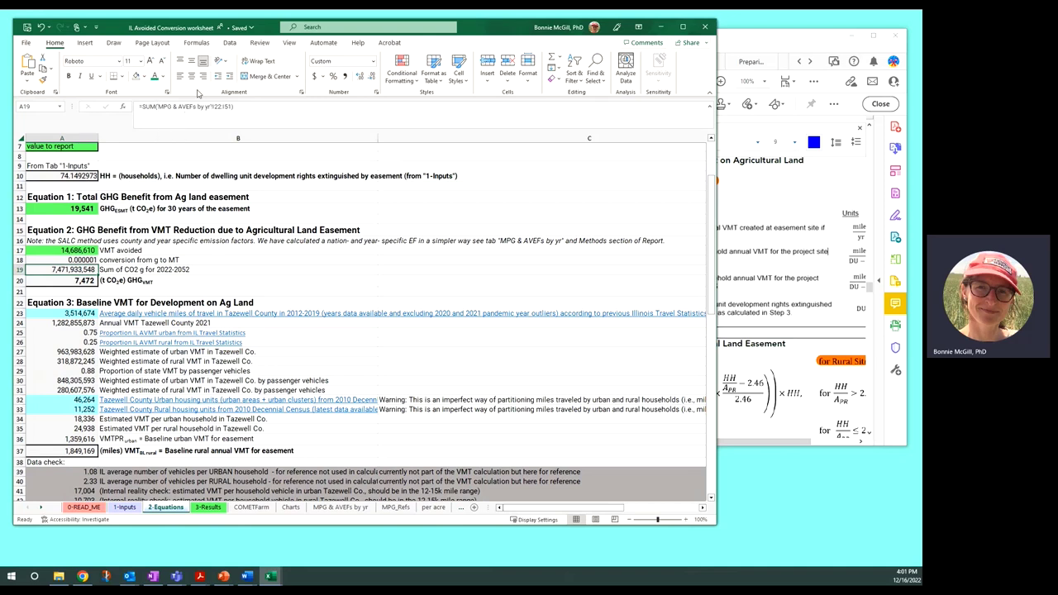
click(339, 507)
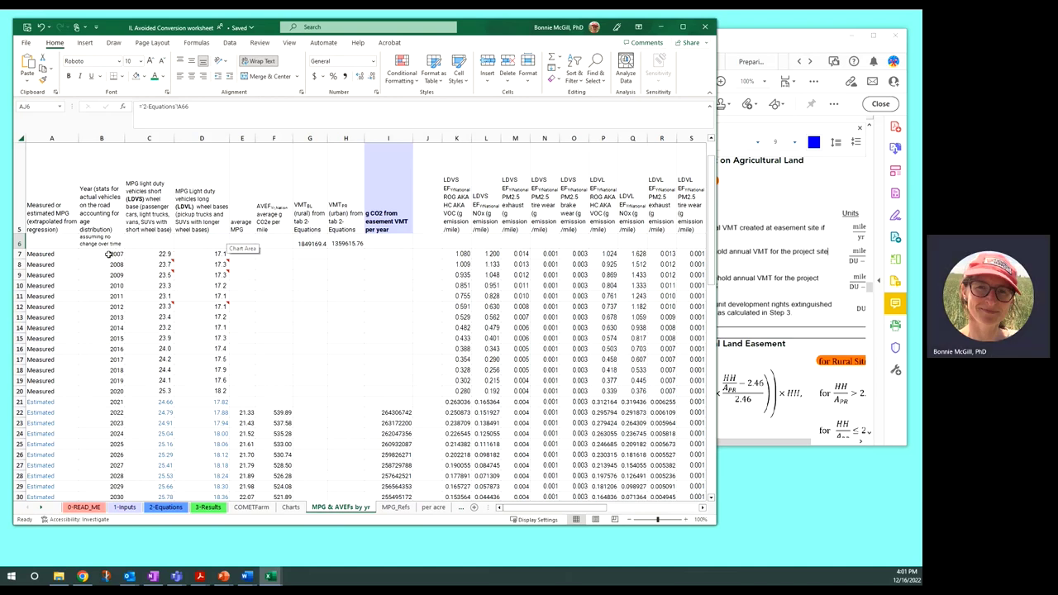
Review the measured years 2007 to 2020 in B7:B20 and the short and long wheel base MPG data in columns C and D.
drag(108, 254, 110, 392)
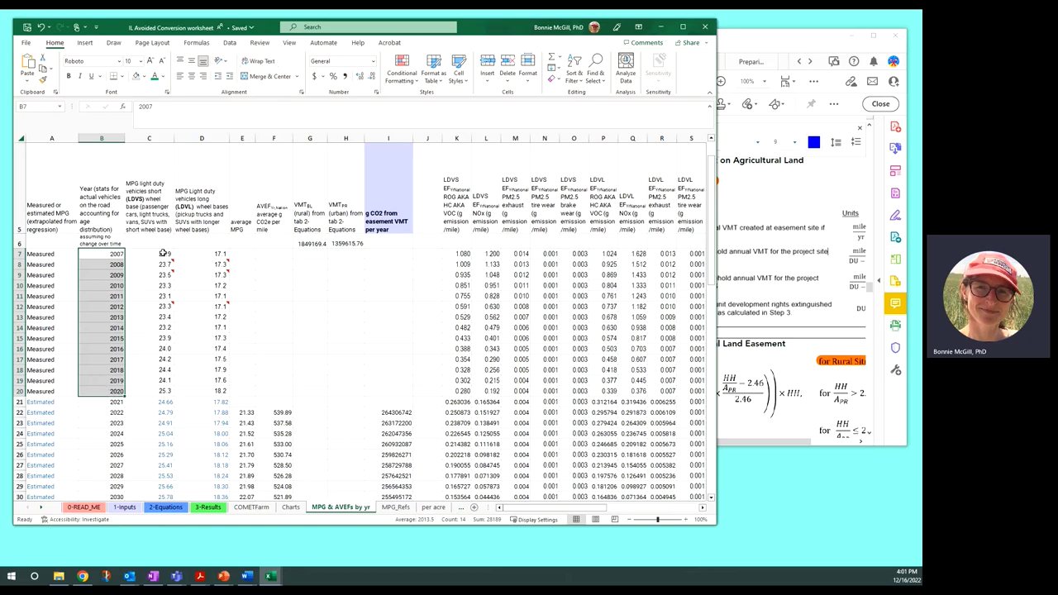
click(142, 193)
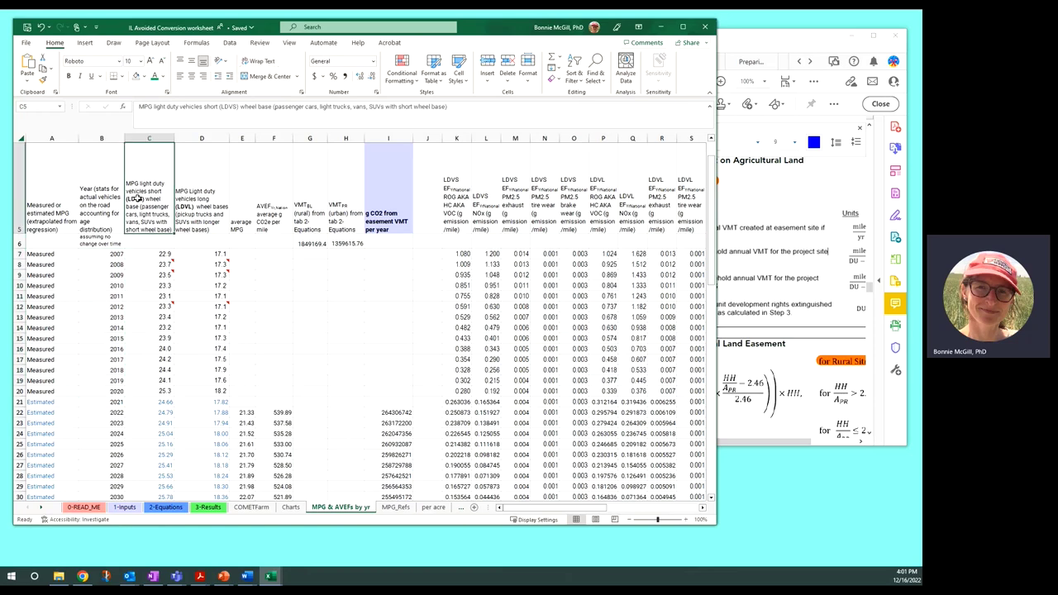
click(159, 254)
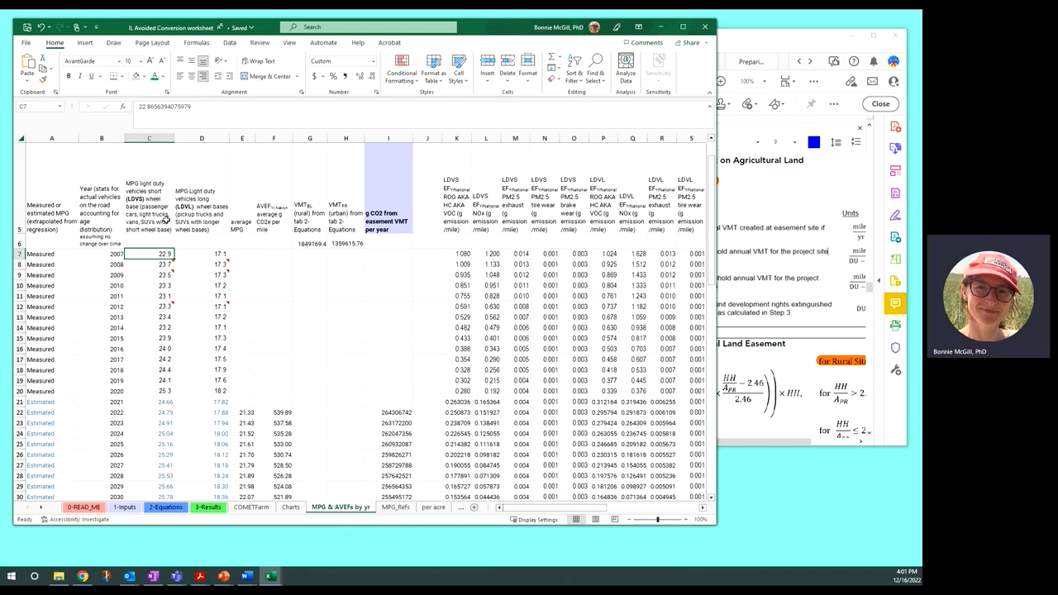
click(216, 255)
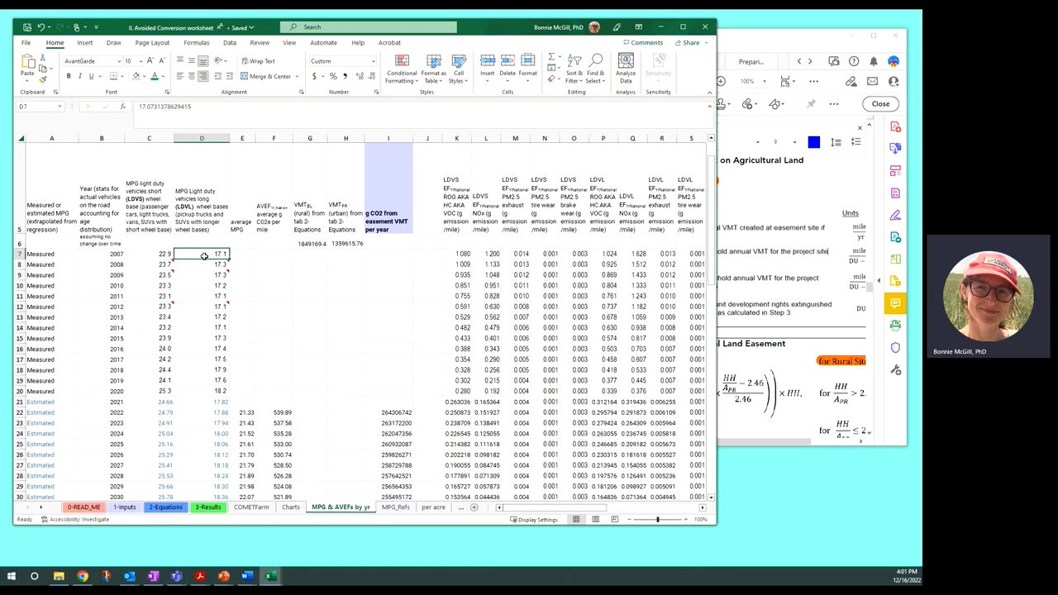
click(149, 255)
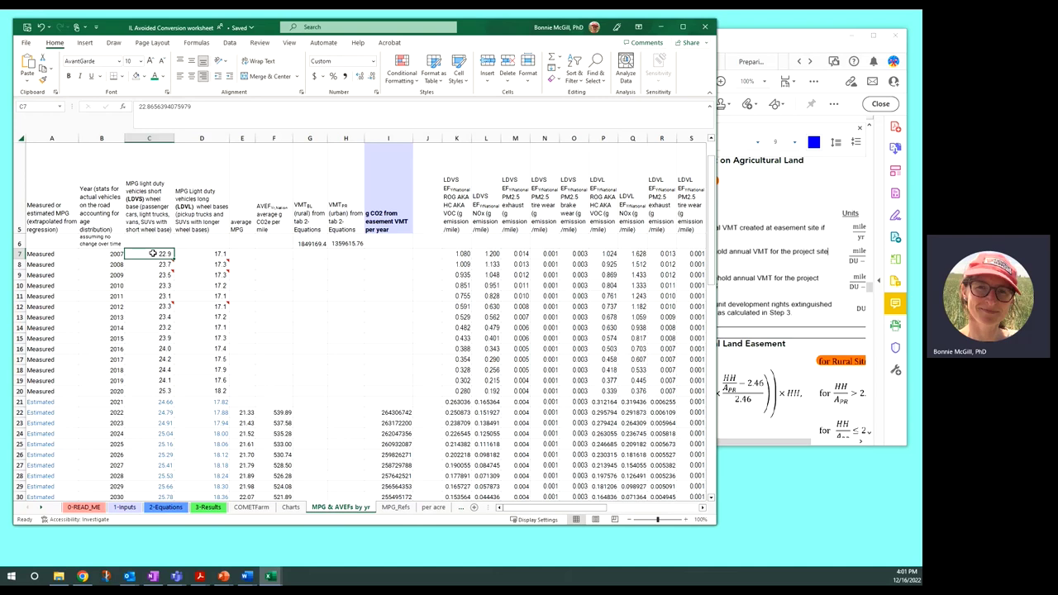
Read the FHWA data source entry in C55 and the note on vehicle age distribution in B58.
scroll(164, 338, down, 8)
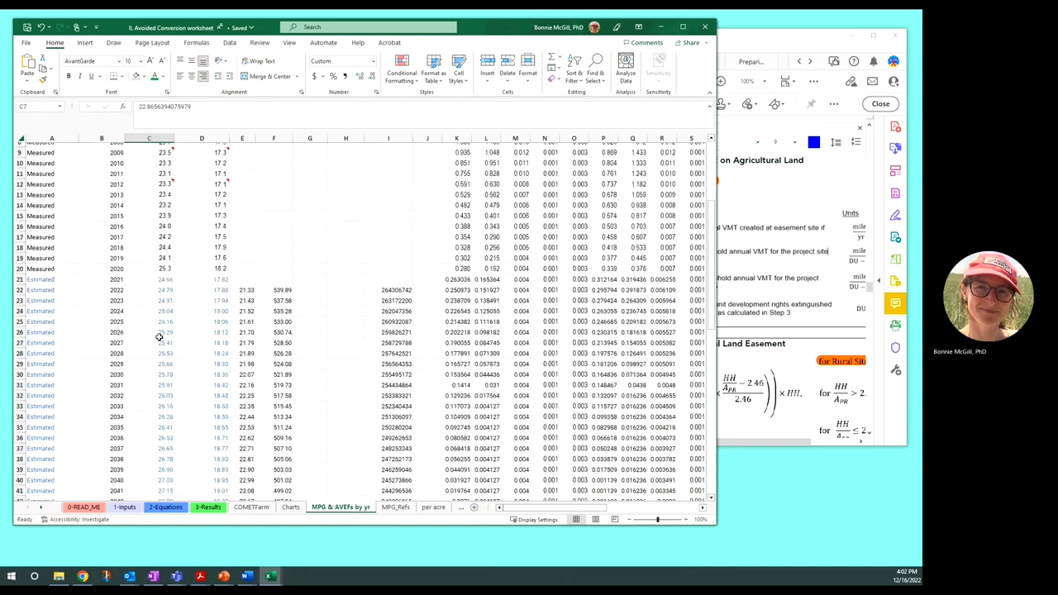
scroll(159, 332, down, 1)
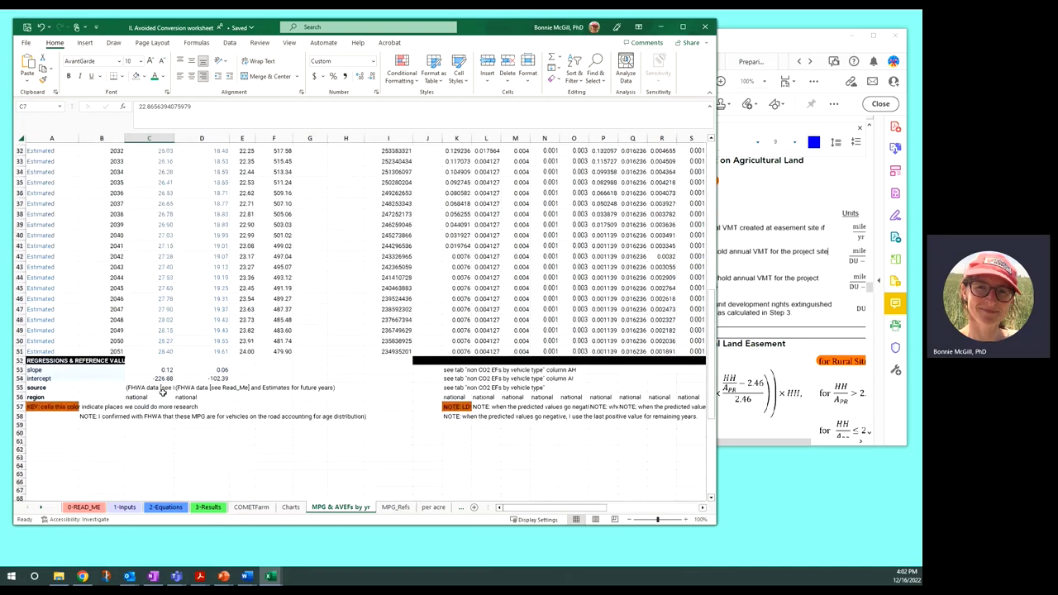
click(153, 387)
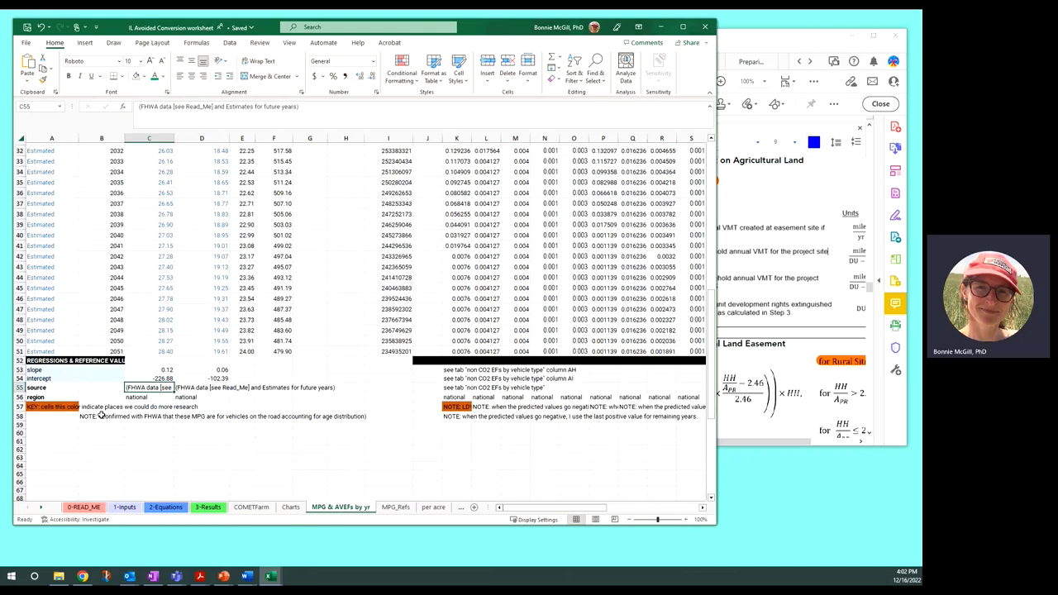
click(102, 415)
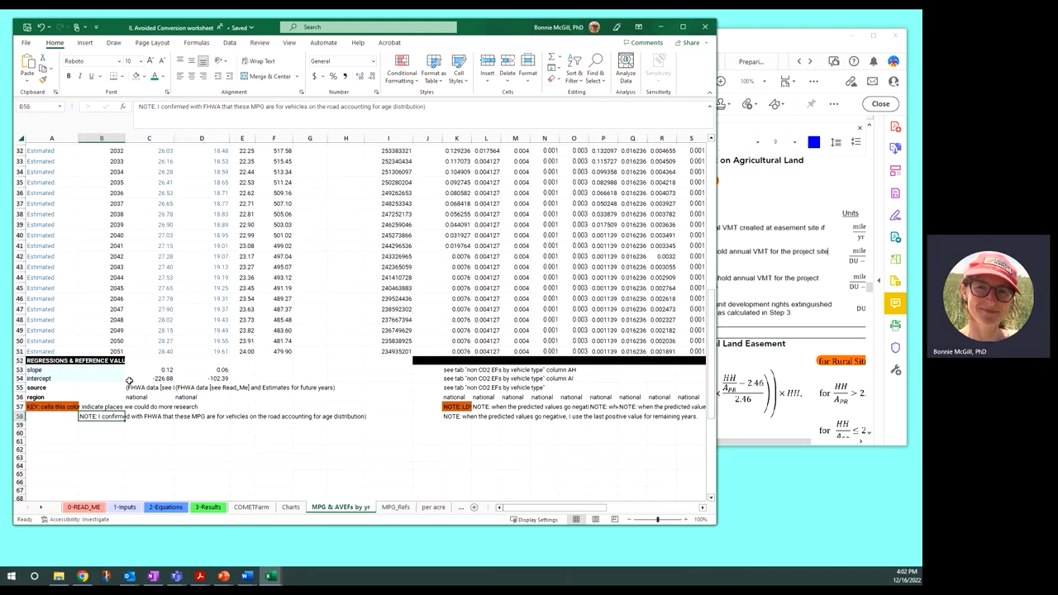
Inspect the short wheel base MPG slope formula in C53 and trace its year and MPG ranges.
double_click(151, 369)
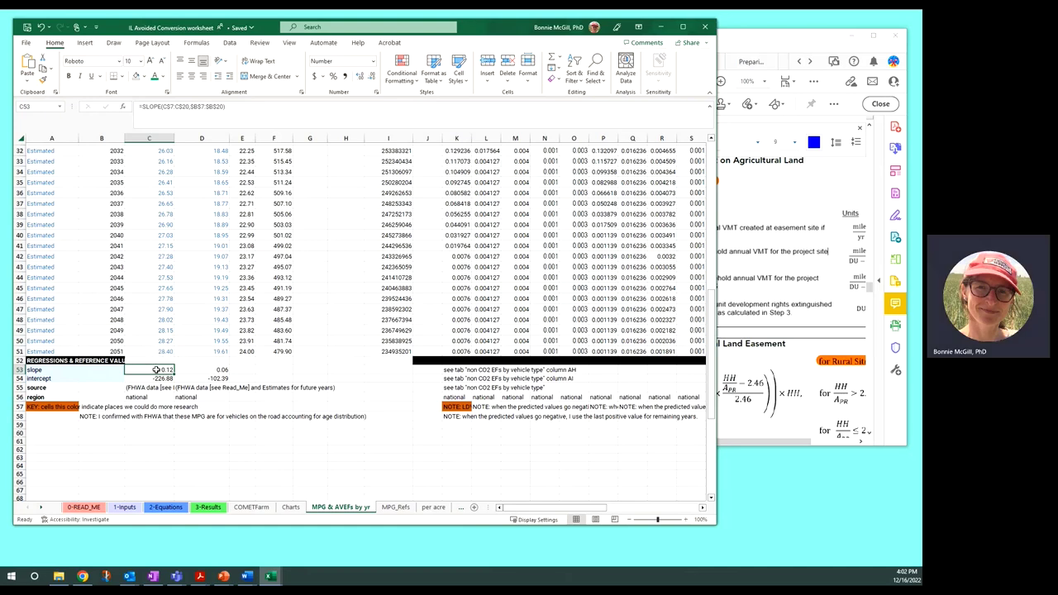
scroll(173, 329, up, 9)
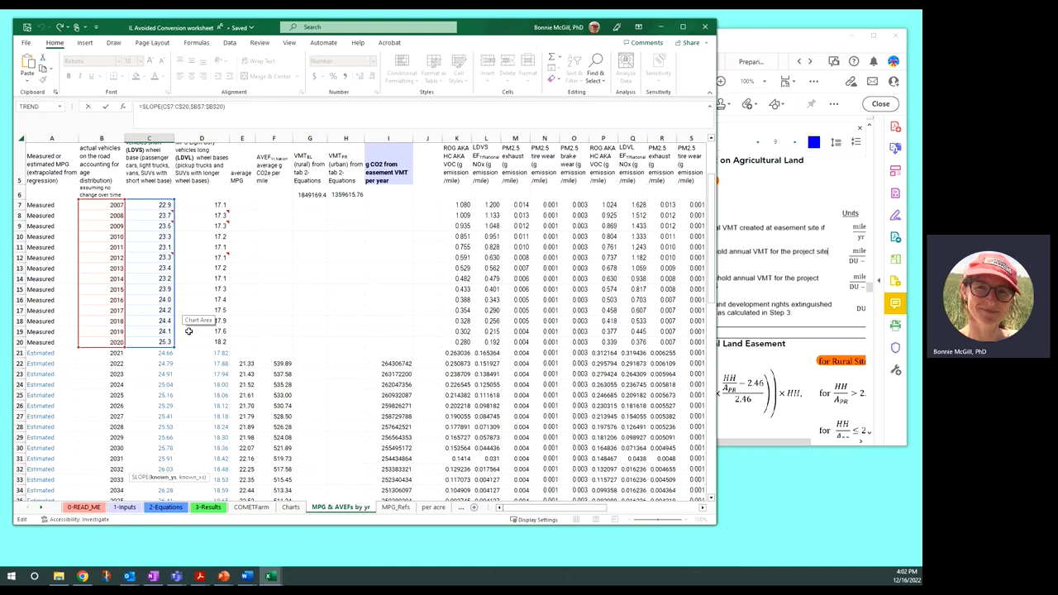
key(Escape)
Examine the estimated 2021 MPG formula in C21 and trace its references to the year, slope and intercept.
scroll(167, 232, up, 3)
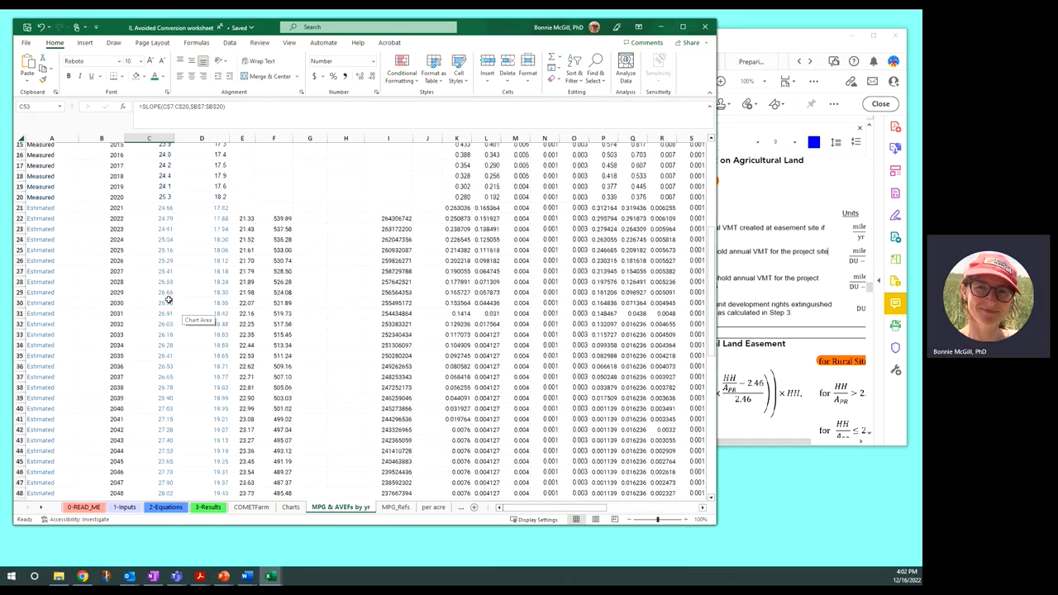
double_click(167, 232)
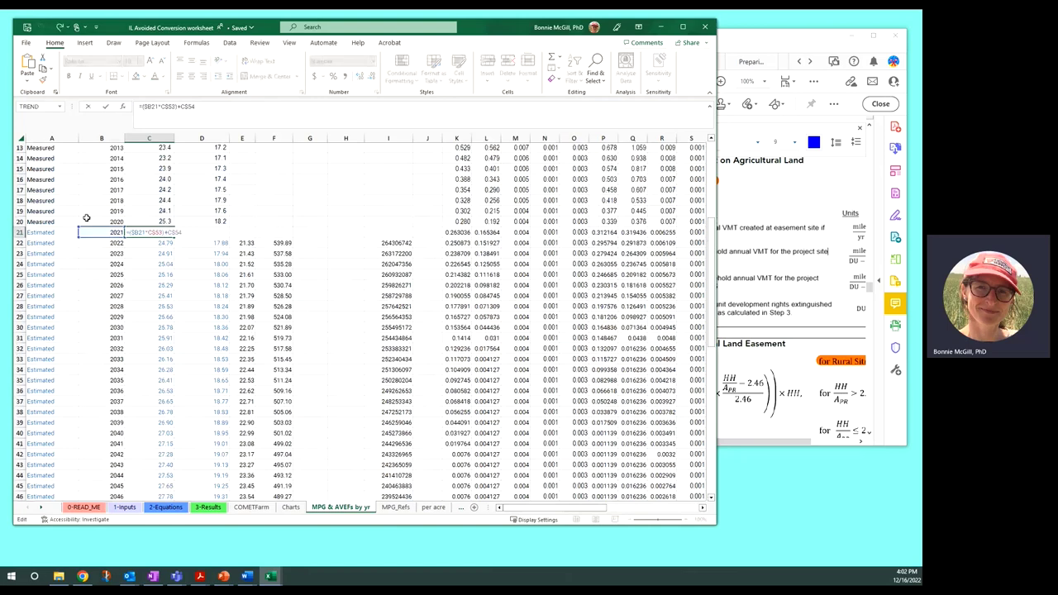
scroll(174, 366, down, 4)
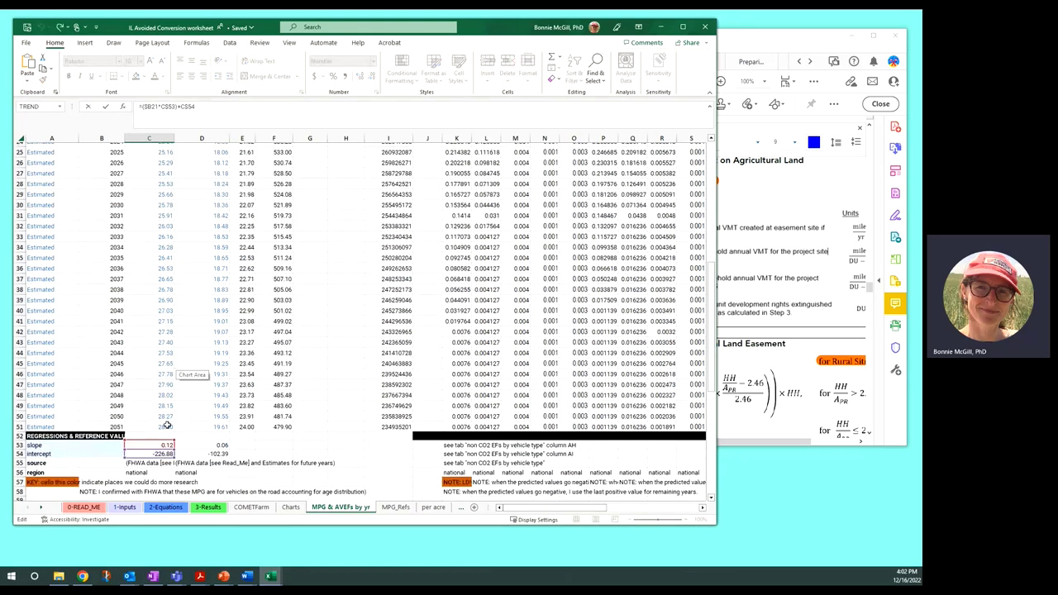
scroll(155, 331, up, 3)
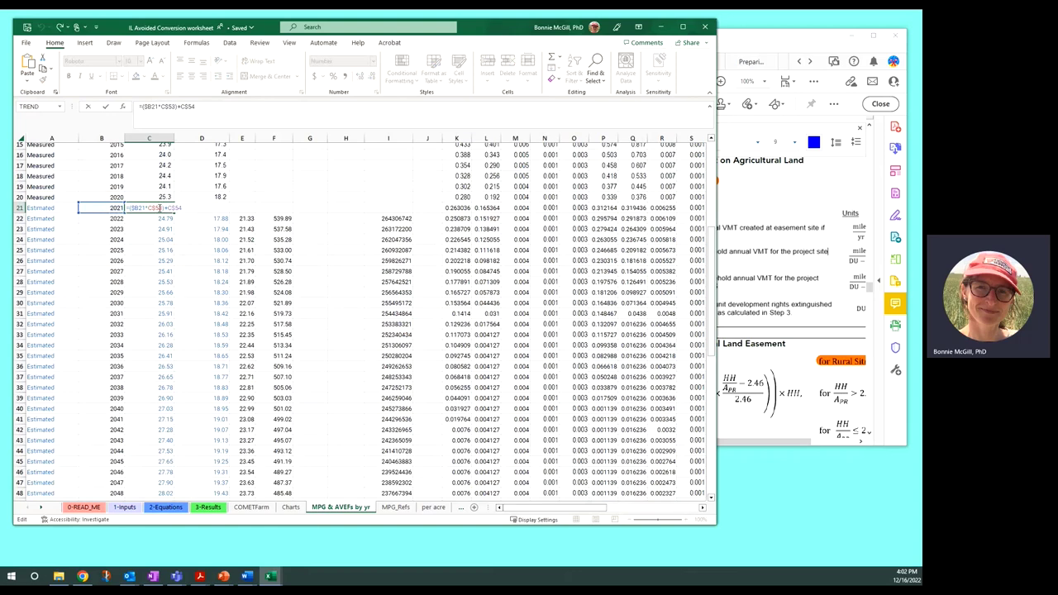
key(Return)
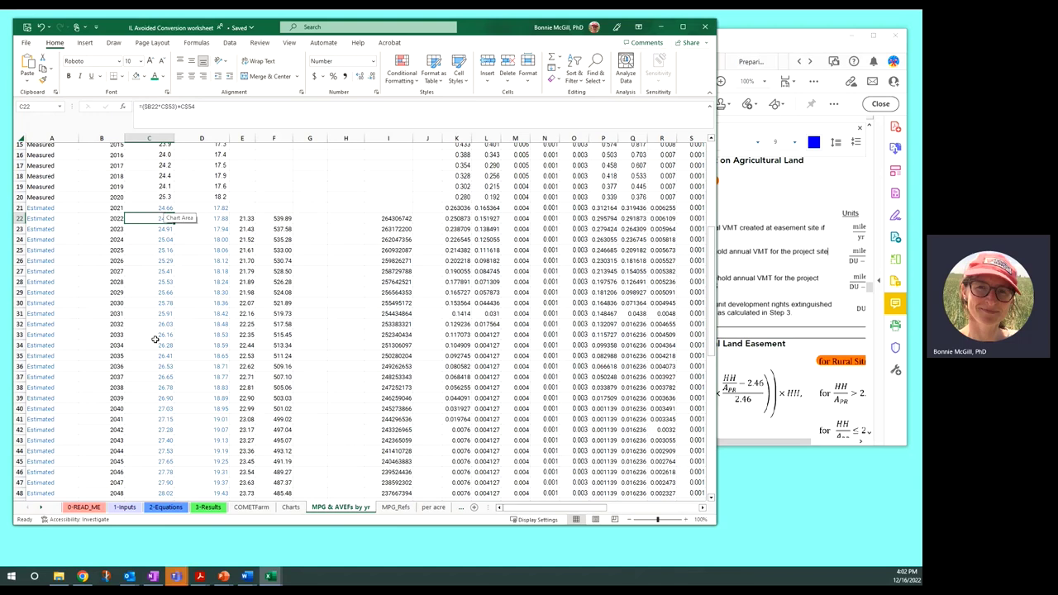
Review the estimated MPG series down to 2051, highlighting row 22 for 2022 as its starting year.
scroll(165, 397, down, 3)
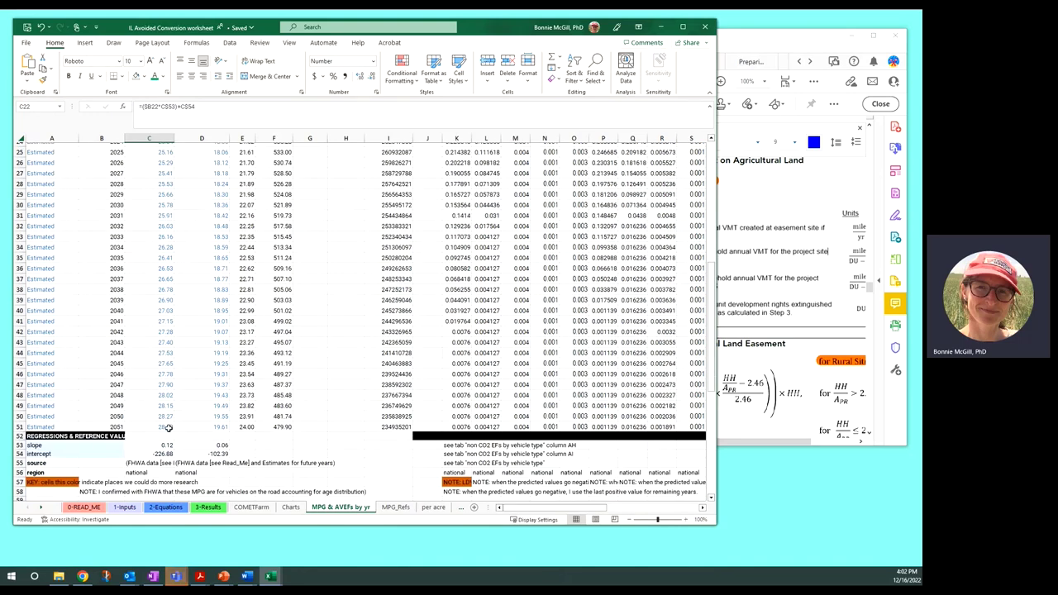
scroll(233, 394, up, 6)
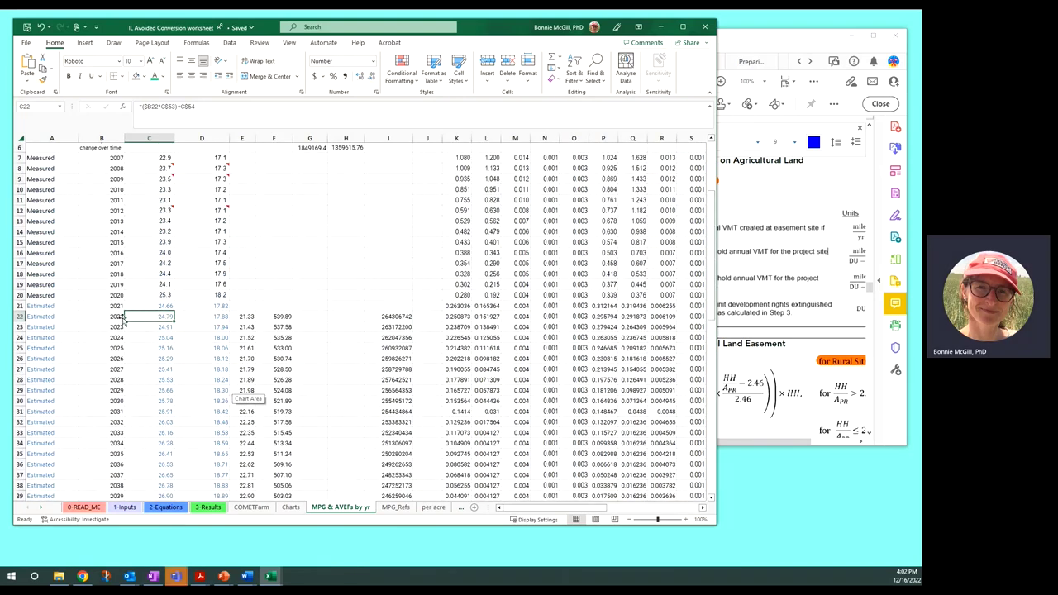
click(18, 316)
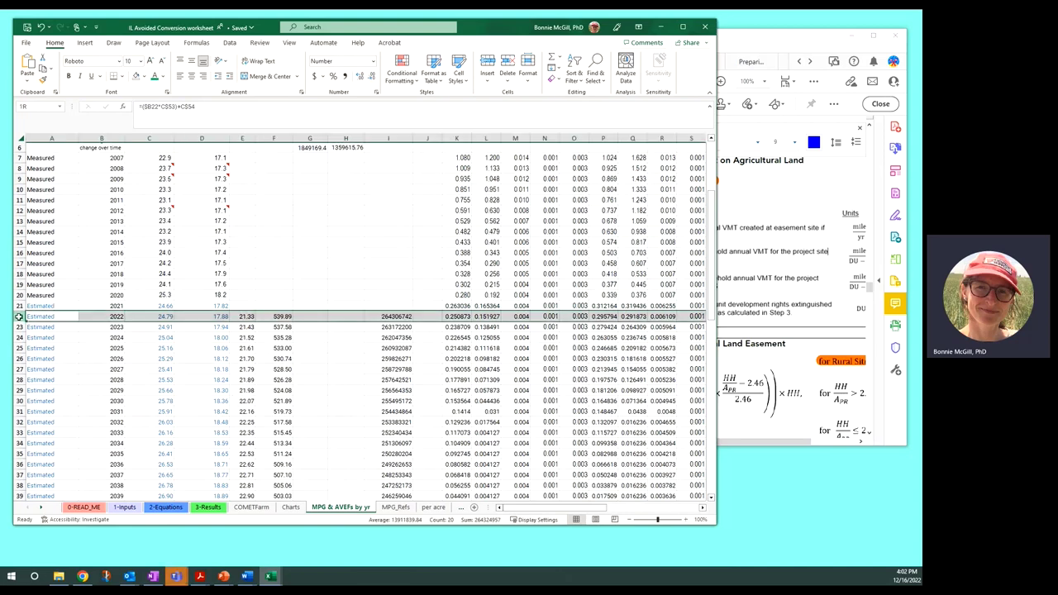
scroll(206, 333, down, 5)
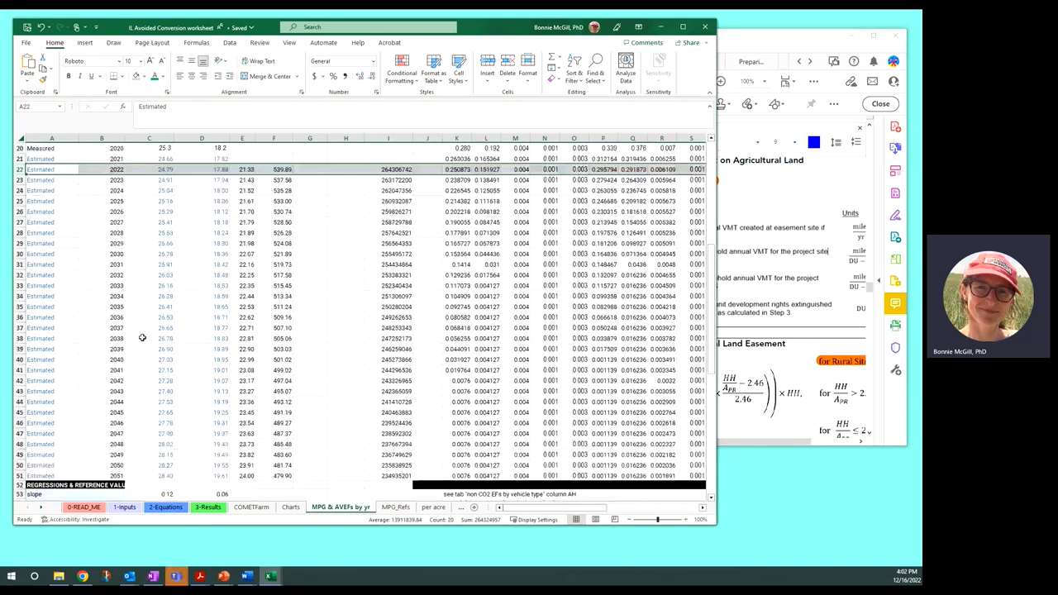
Inspect the average g CO2e per mile formula in F22 and trace its references to average MPG and MPG_Refs E59.
scroll(207, 336, up, 3)
double_click(279, 267)
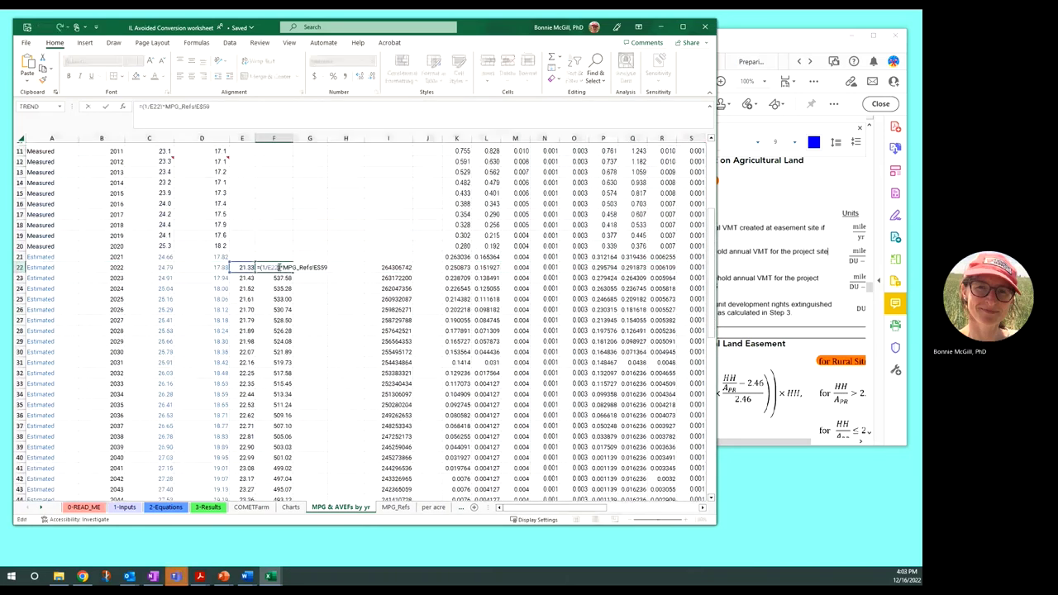
scroll(279, 267, up, 2)
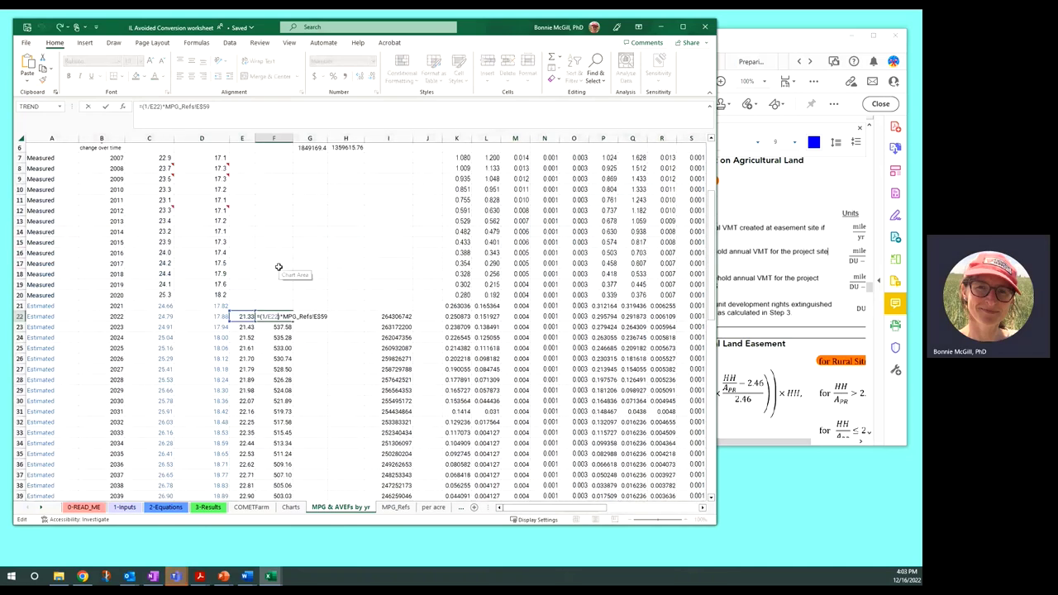
scroll(310, 312, up, 1)
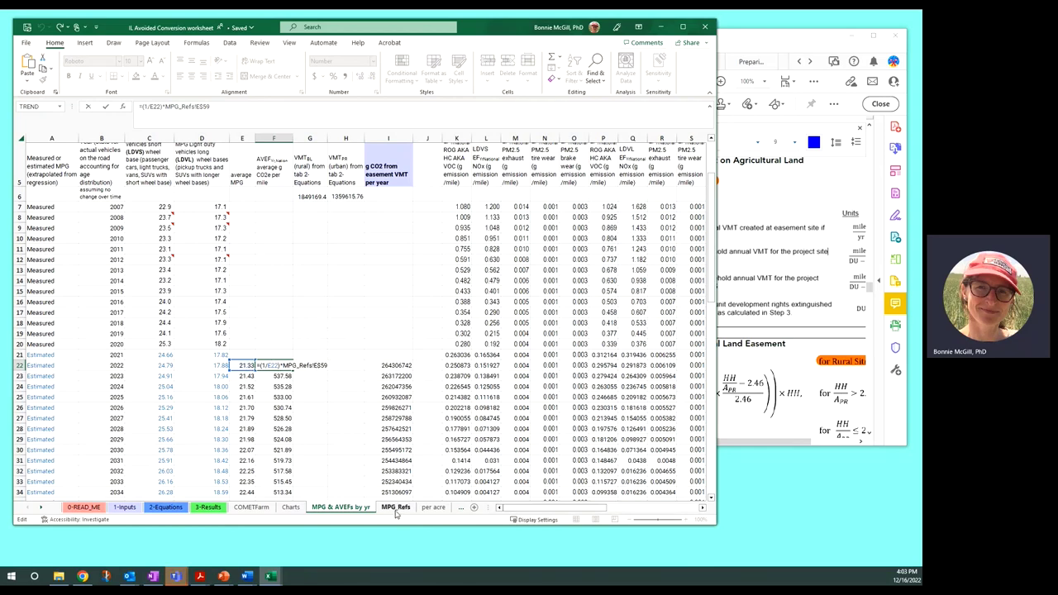
key(Escape)
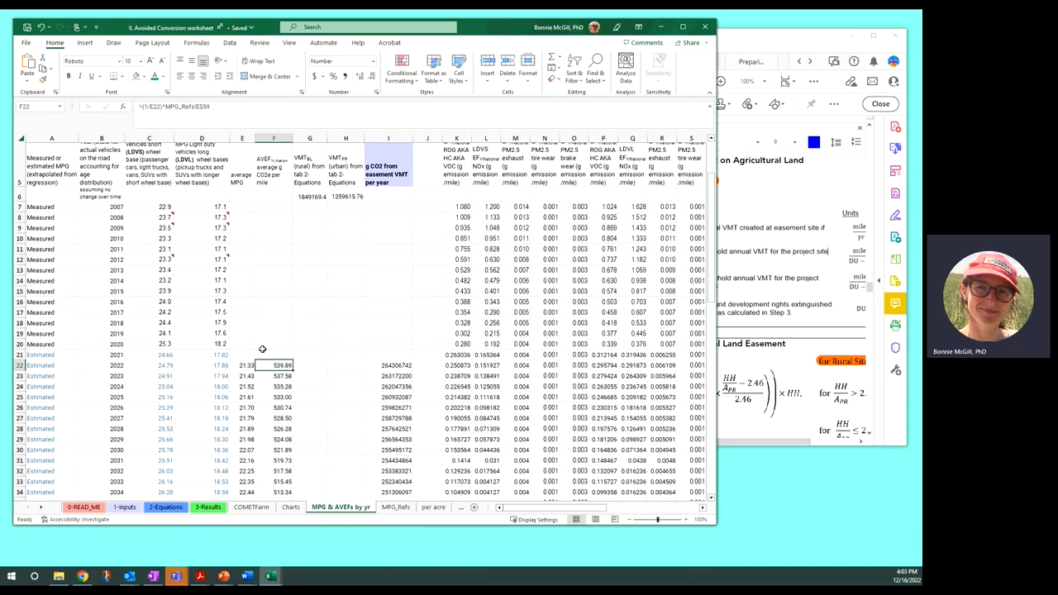
Look up the gasoline carbon content in E59 of the fuel emission factors table on the MPG_Refs sheet.
click(395, 507)
scroll(284, 324, down, 4)
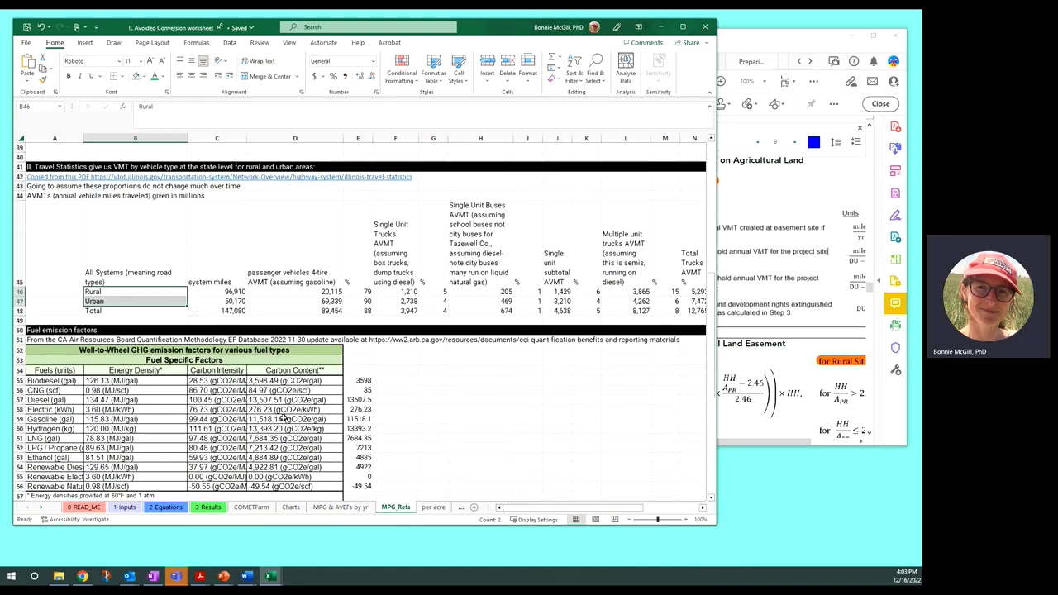
click(349, 419)
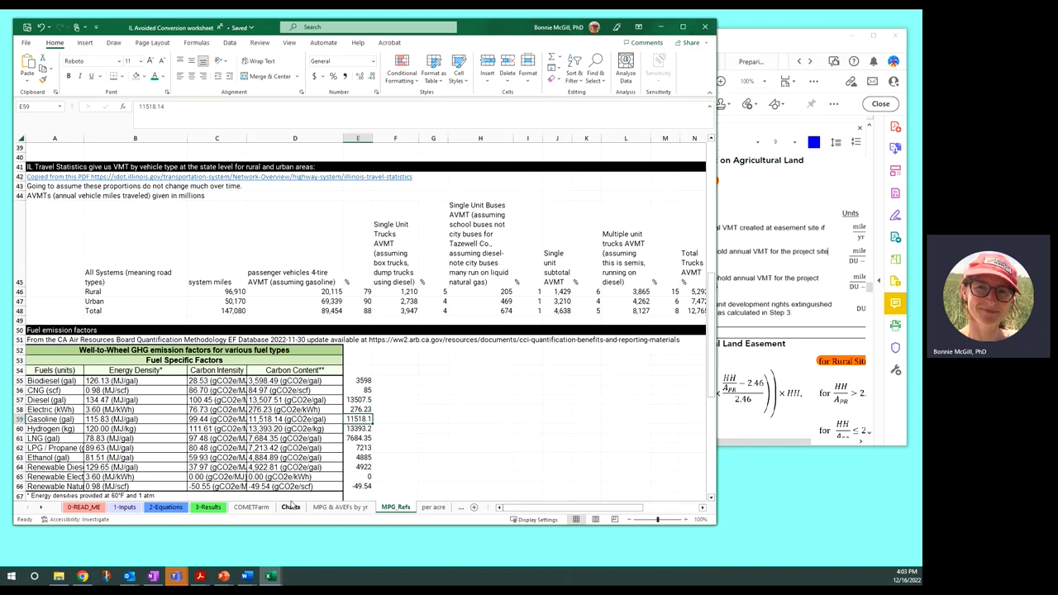
Check the source references of the rural and urban VMT values in G6 and H6 on the MPG & AVEFs by yr sheet.
click(164, 508)
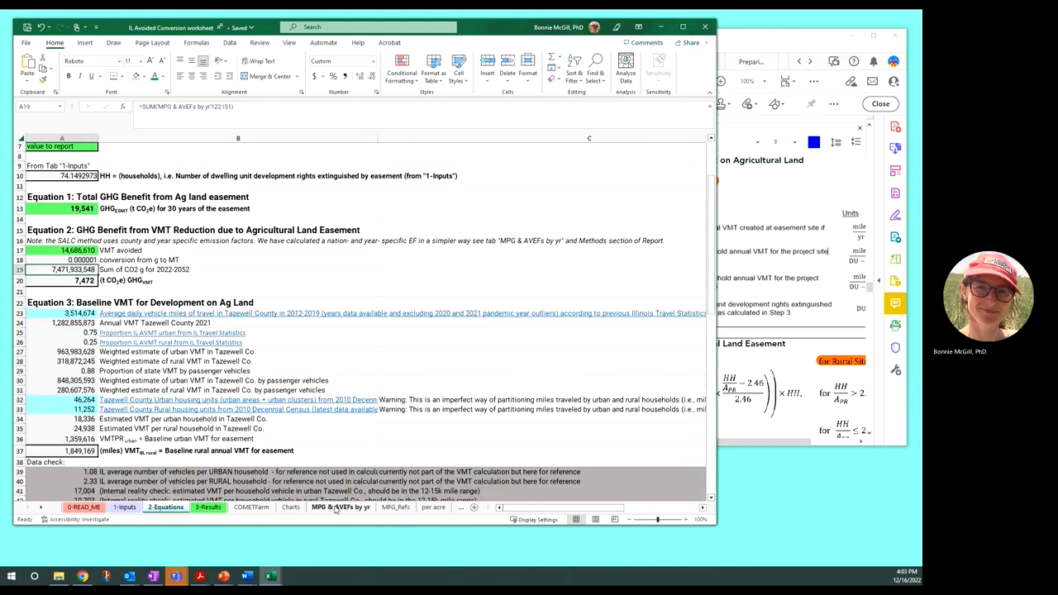
click(336, 507)
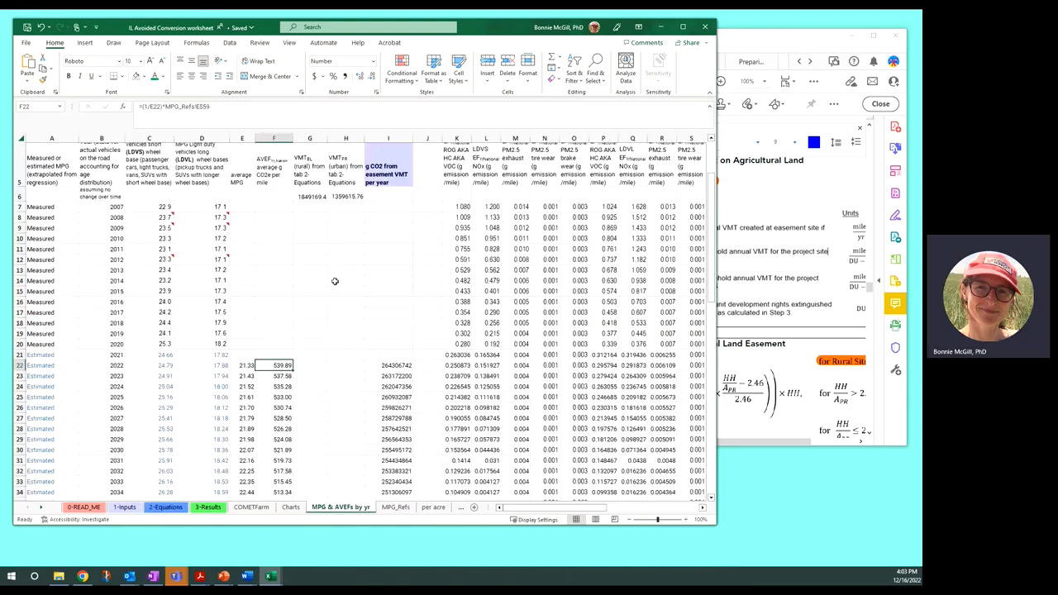
click(316, 195)
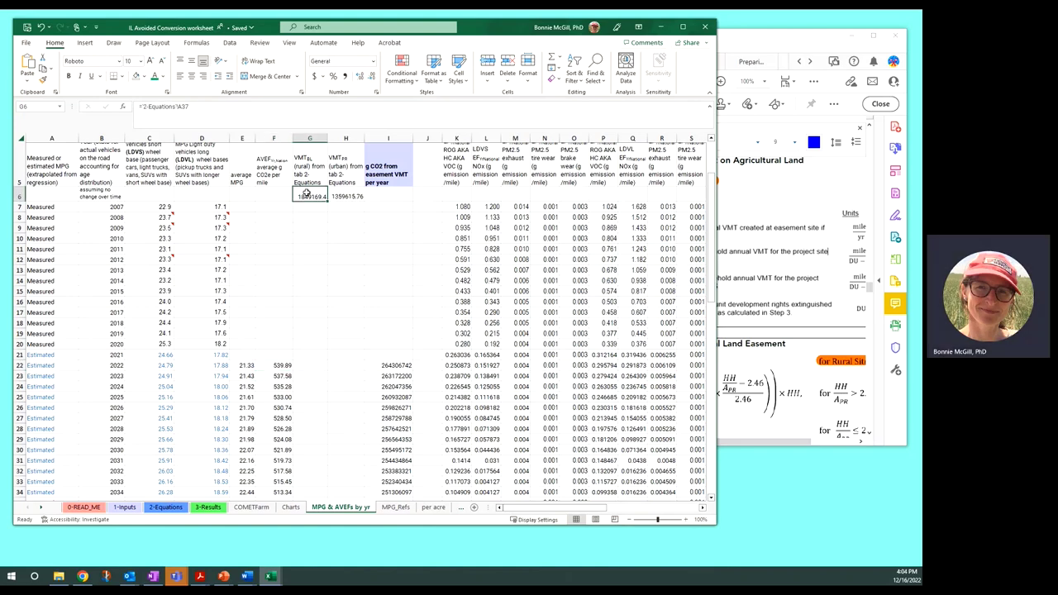
click(335, 196)
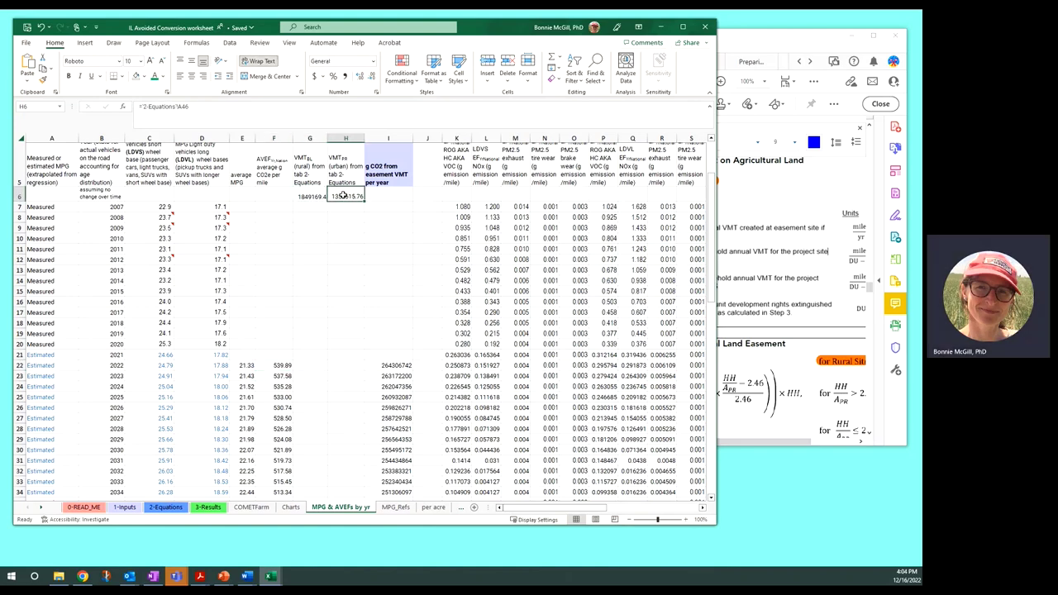
Examine the 2022 easement VMT CO2 formula in I22, tracing its references, and review the yearly series down to 2051.
click(392, 366)
double_click(393, 367)
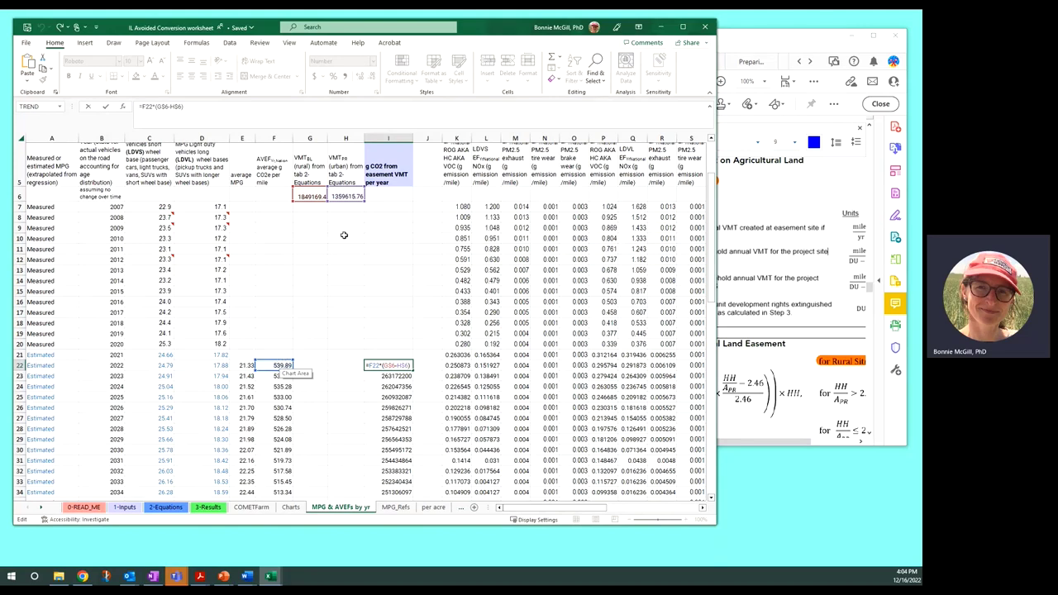
key(Return)
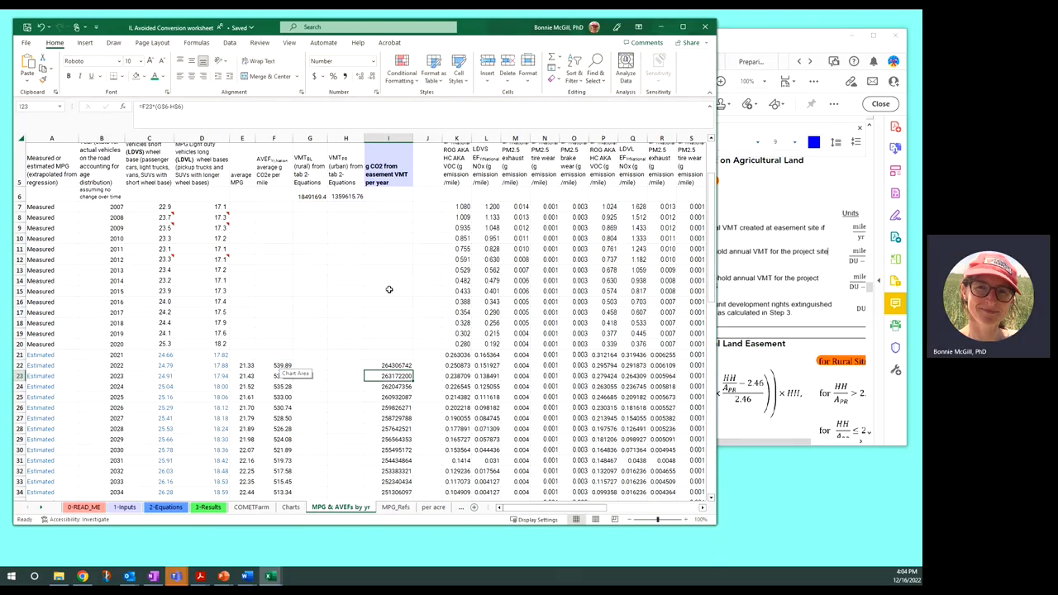
scroll(430, 366, down, 1)
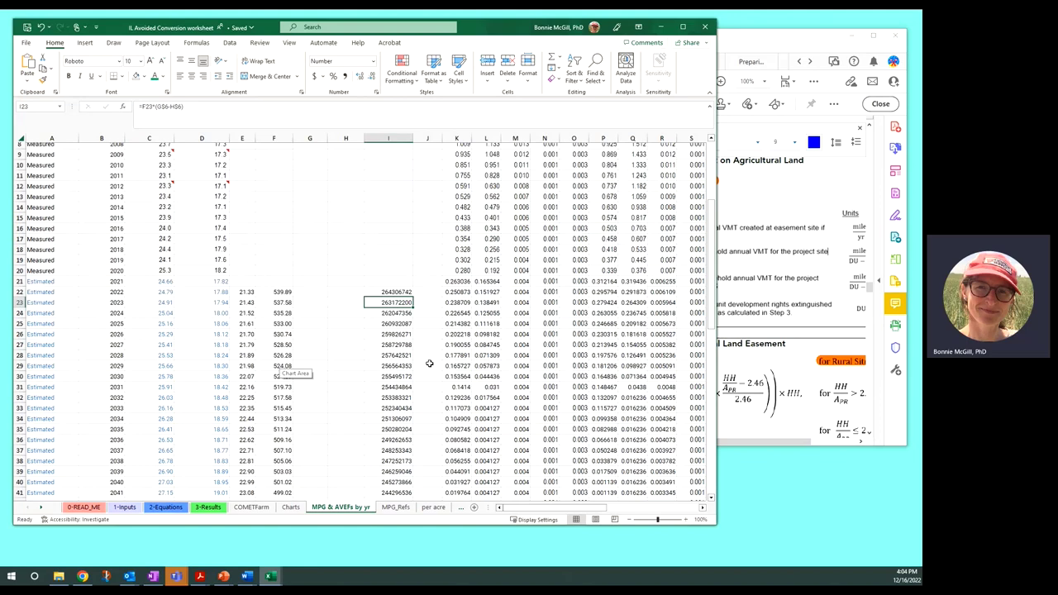
scroll(438, 365, up, 2)
scroll(438, 365, down, 3)
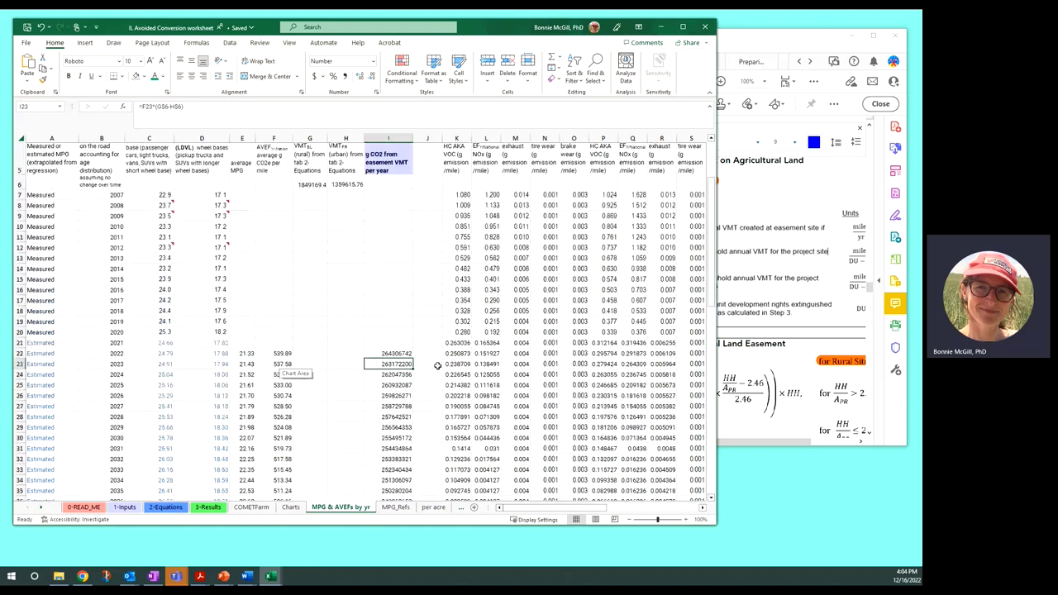
scroll(402, 443, down, 3)
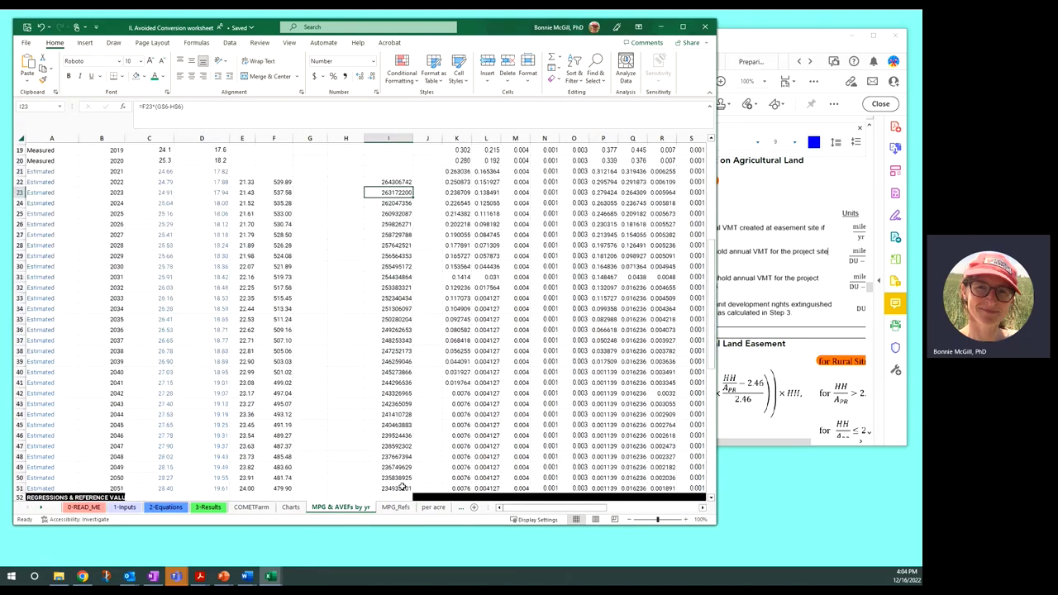
Inspect the 2022-2052 CO2 sum formula in A19 of 2-Equations and trace it to column I of MPG & AVEFs by yr.
click(165, 506)
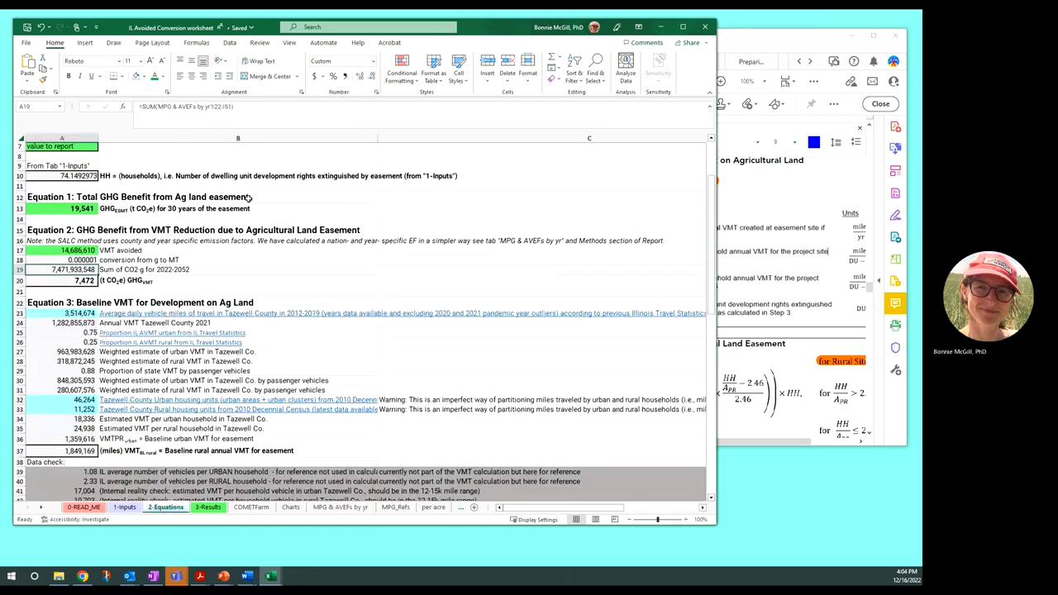
double_click(87, 271)
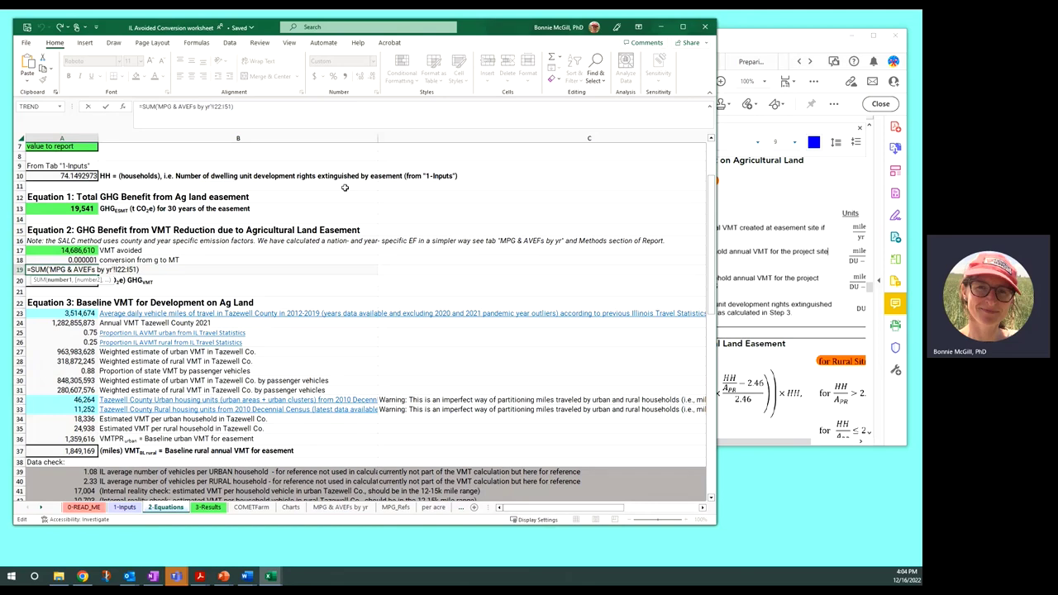
key(Escape)
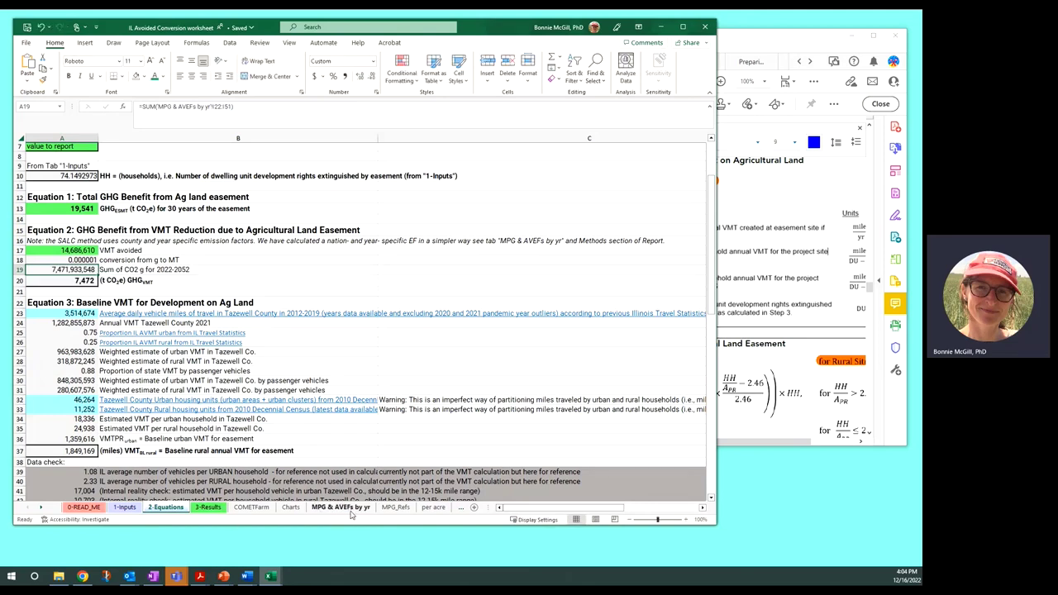
click(351, 510)
click(400, 138)
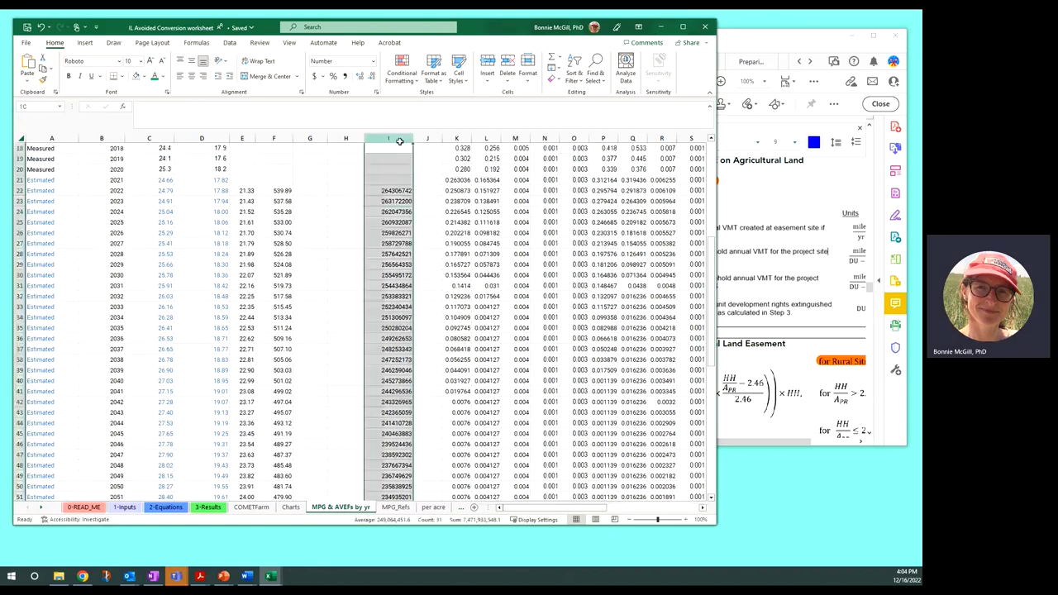
click(164, 508)
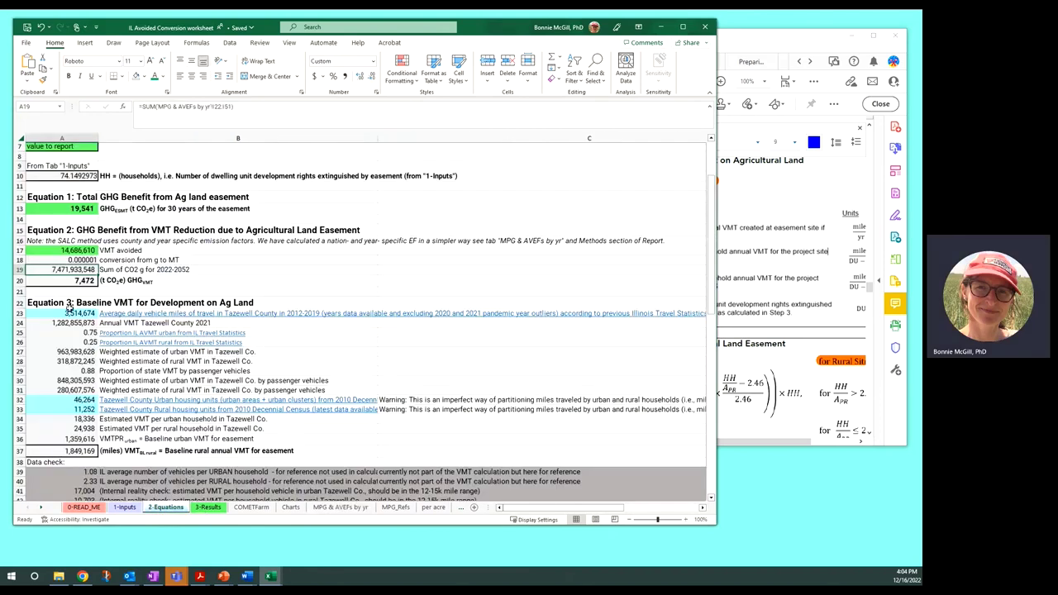
click(116, 269)
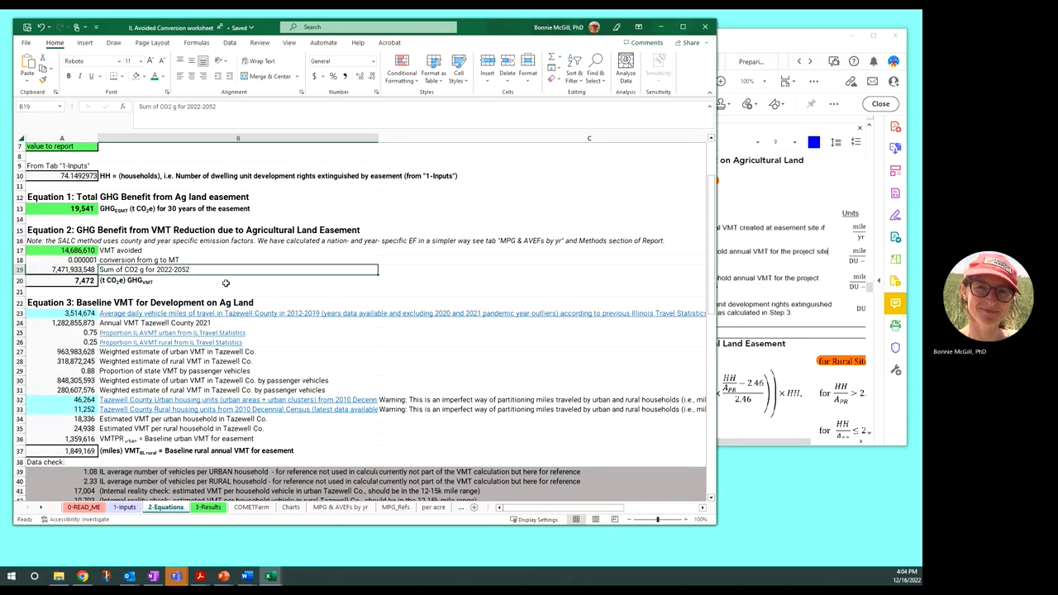
Examine the GHG VMT formula in A20 and trace its references to the gram-to-tonne conversion and the CO2 sum.
click(76, 280)
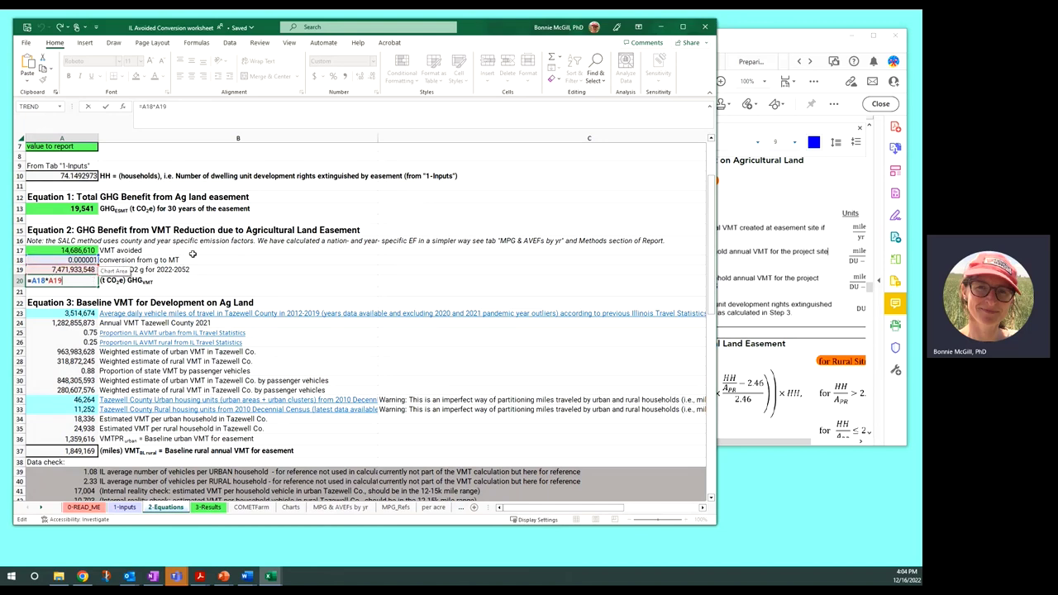
key(Return)
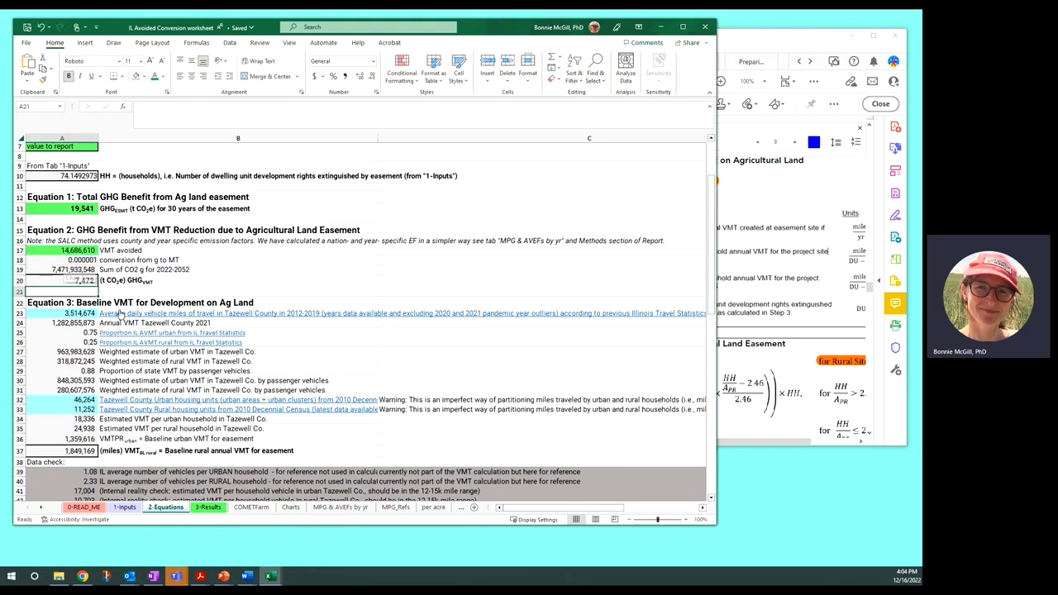
click(88, 281)
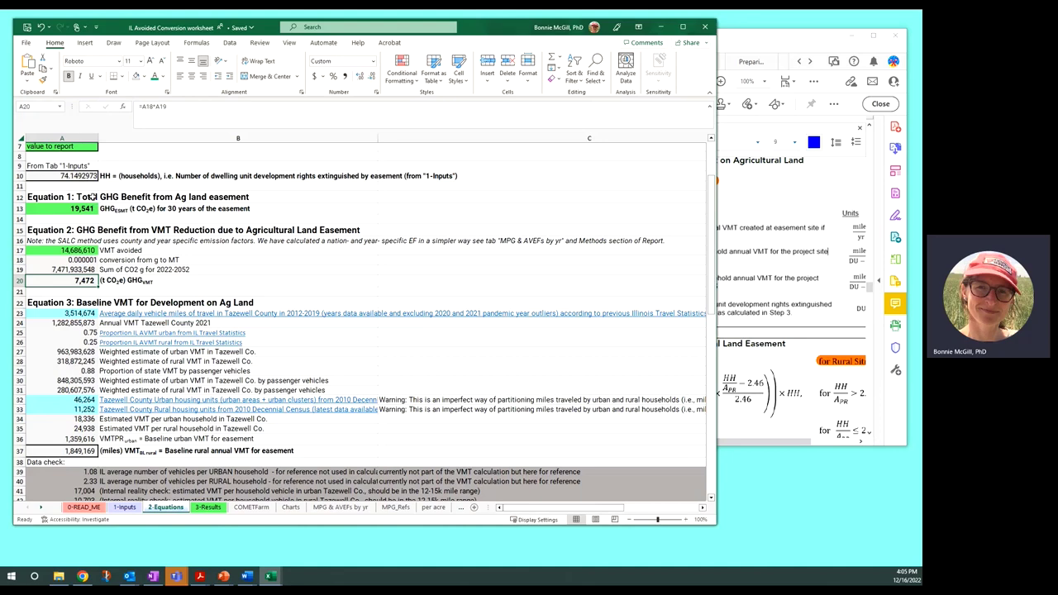
Review Equation 5 on reduced future electrical use in the worksheet, then read its definition in the methodology PDF in Acrobat.
scroll(126, 364, down, 6)
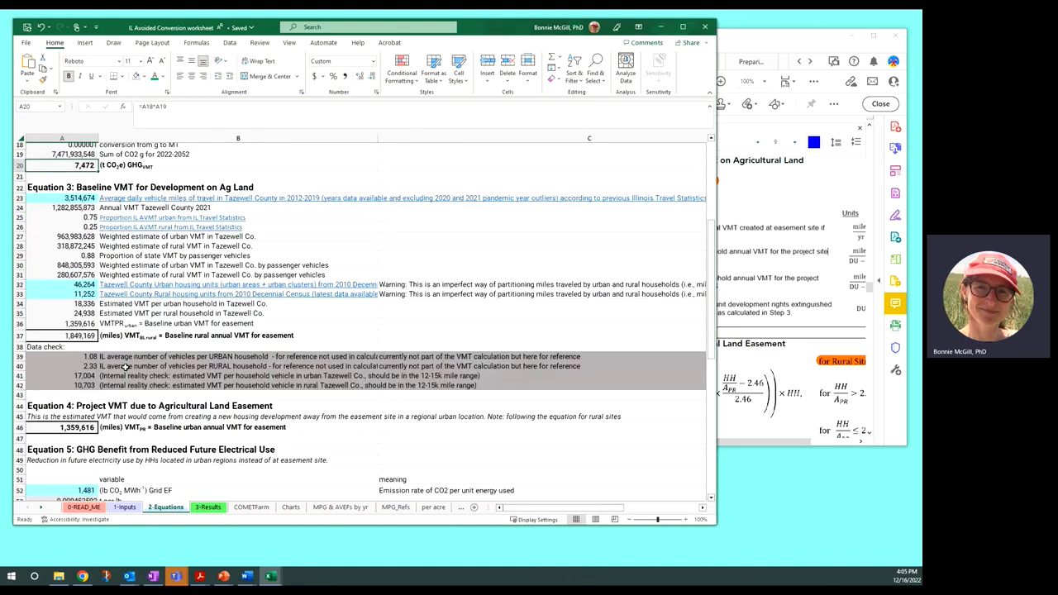
scroll(125, 364, down, 3)
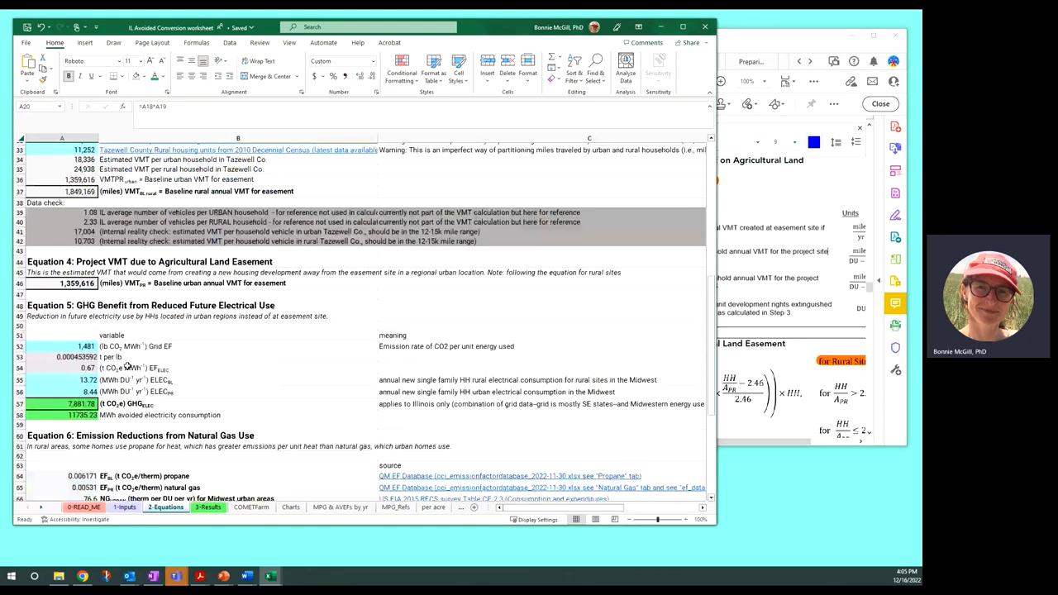
scroll(127, 365, down, 2)
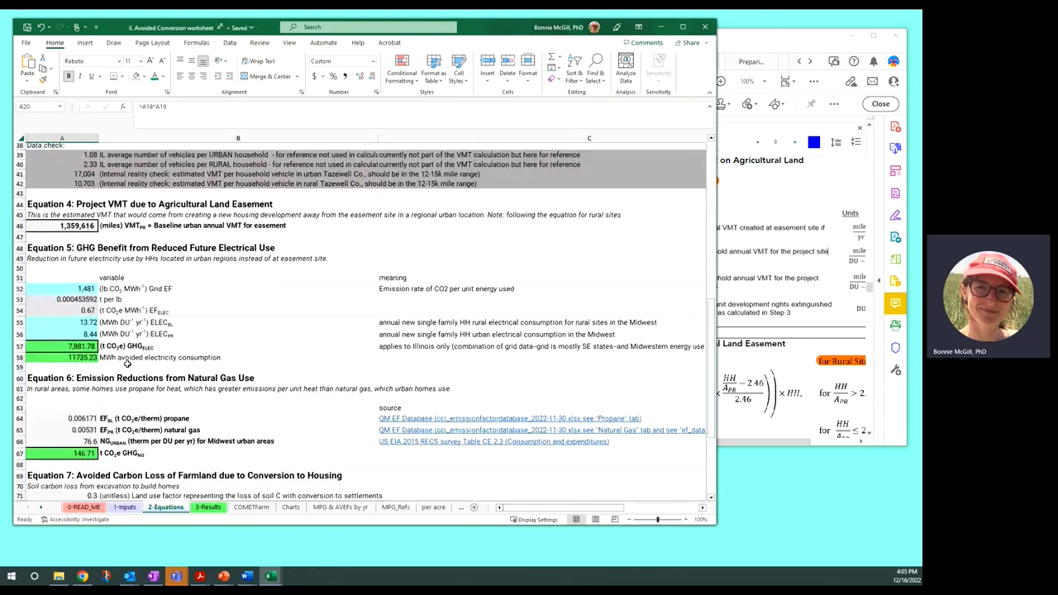
scroll(126, 364, down, 1)
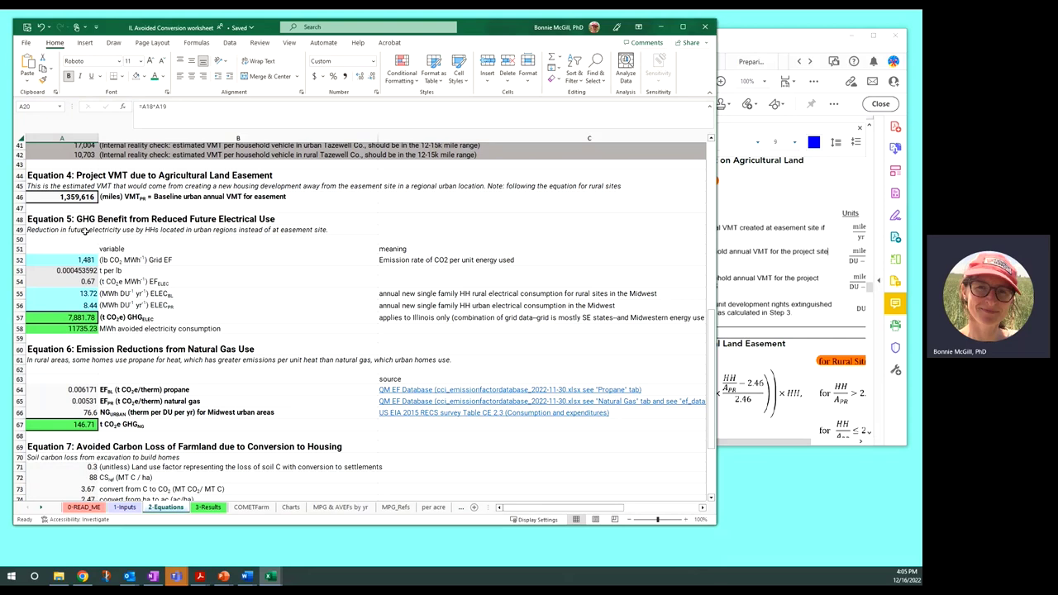
click(868, 293)
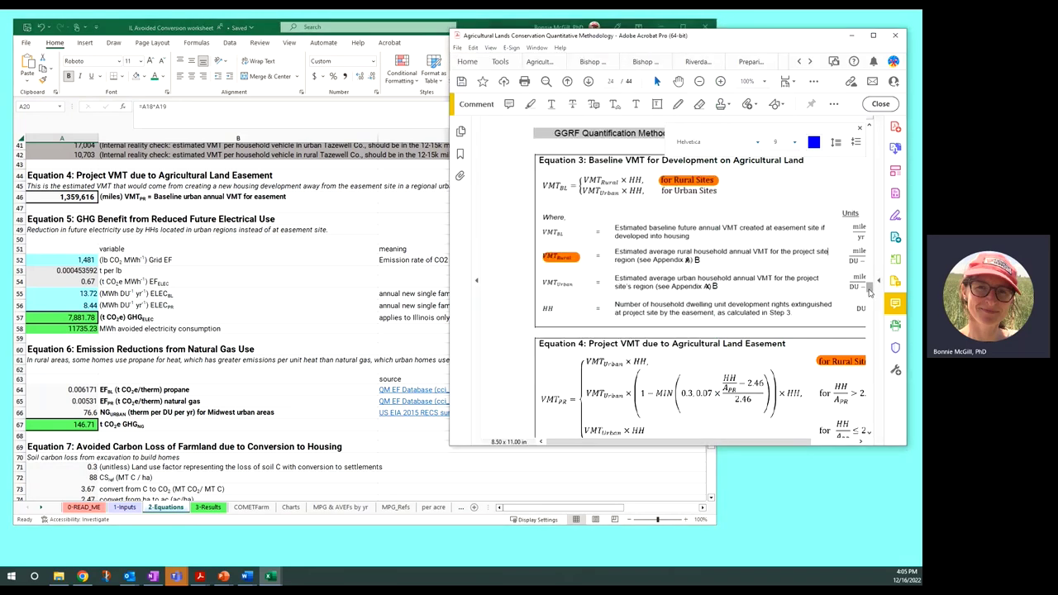
scroll(868, 294, down, 5)
scroll(869, 295, down, 3)
scroll(706, 248, up, 2)
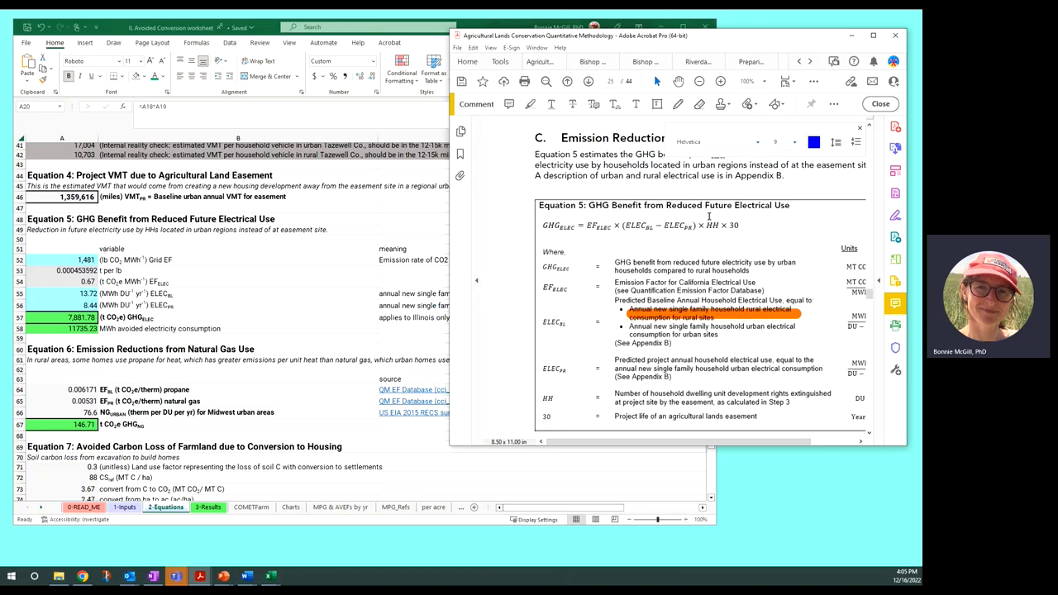
mouse_move(743, 222)
Return to the Excel worksheet and examine the grid emission factor entry in A52 under Equation 5.
click(86, 260)
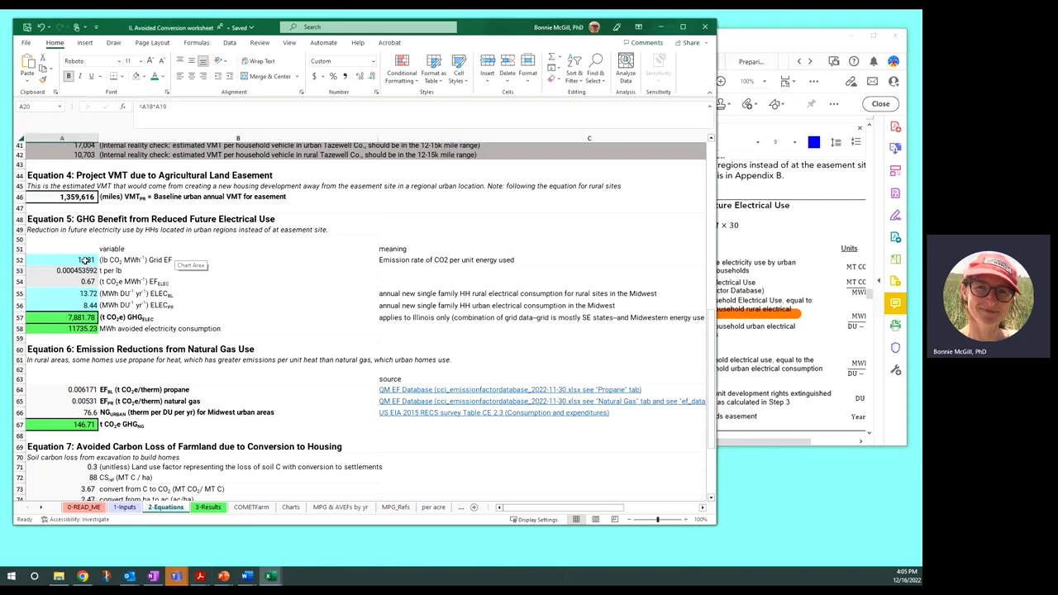
key(F2)
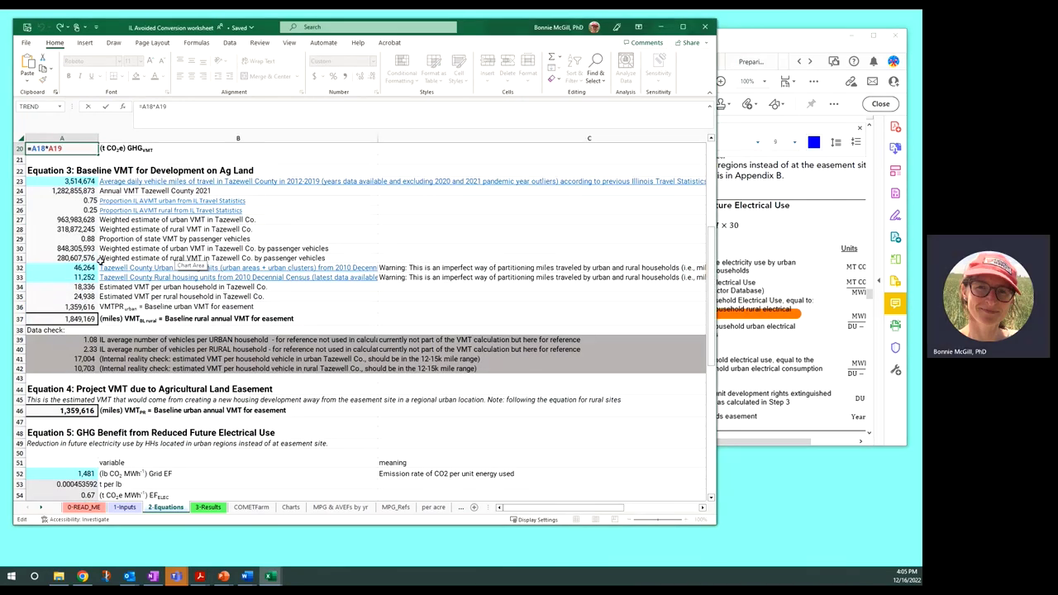
scroll(100, 261, up, 3)
key(Escape)
scroll(100, 356, down, 5)
scroll(88, 357, up, 3)
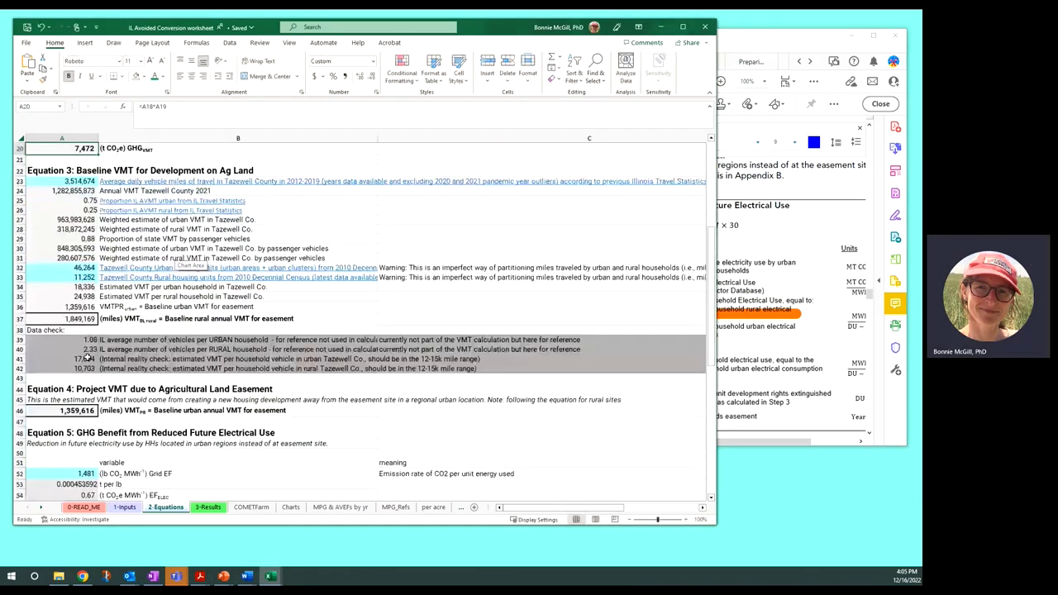
scroll(96, 342, down, 3)
scroll(96, 342, down, 4)
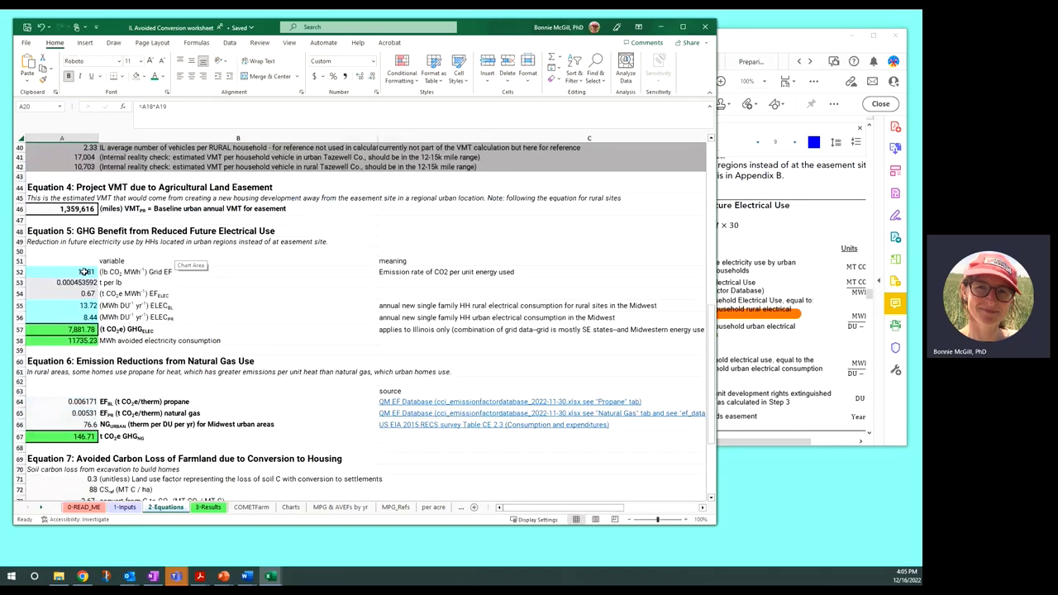
click(76, 272)
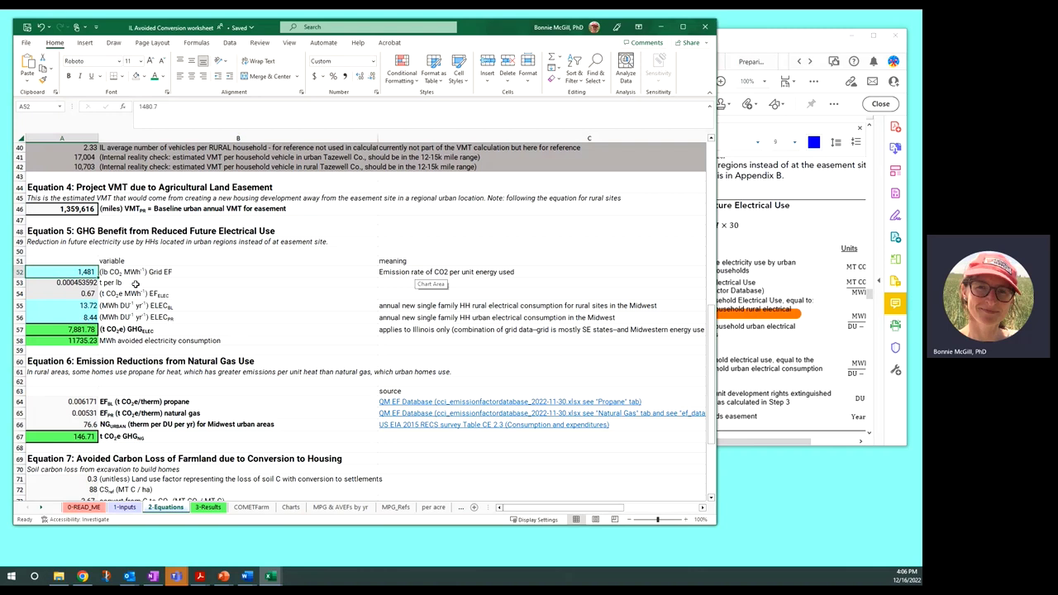
Examine Equation 5's grid emission factor, the tonnes-per-pound conversion in A53, and the EF ELEC formula in A54.
click(135, 284)
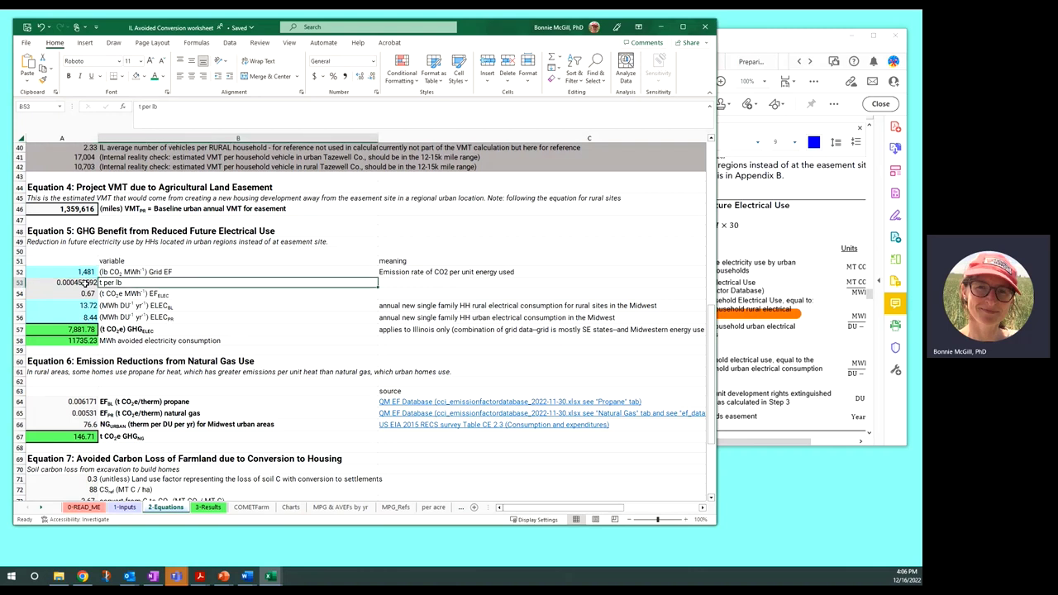
click(104, 273)
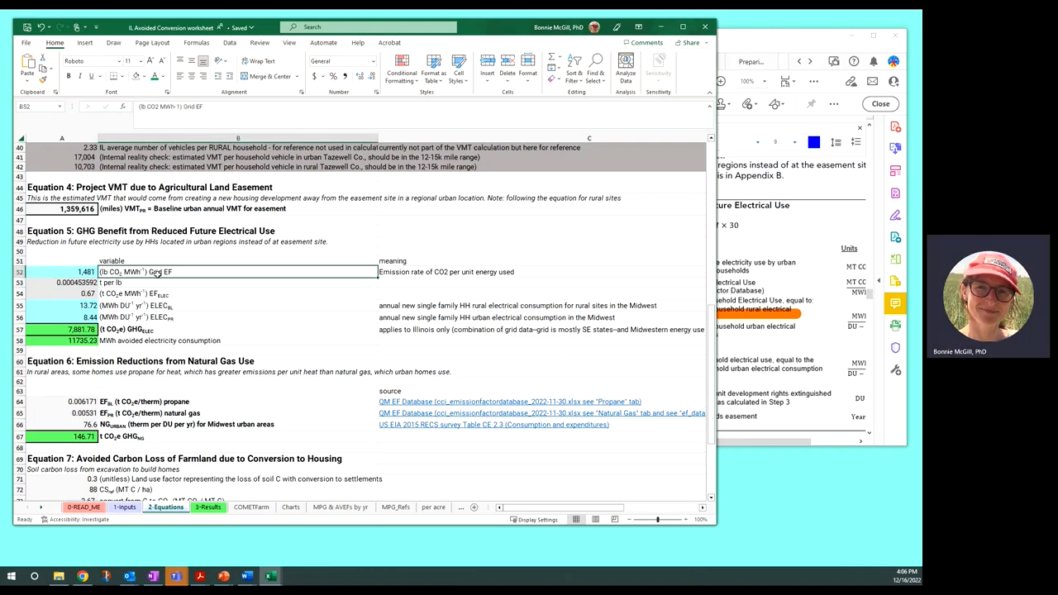
click(134, 283)
click(88, 282)
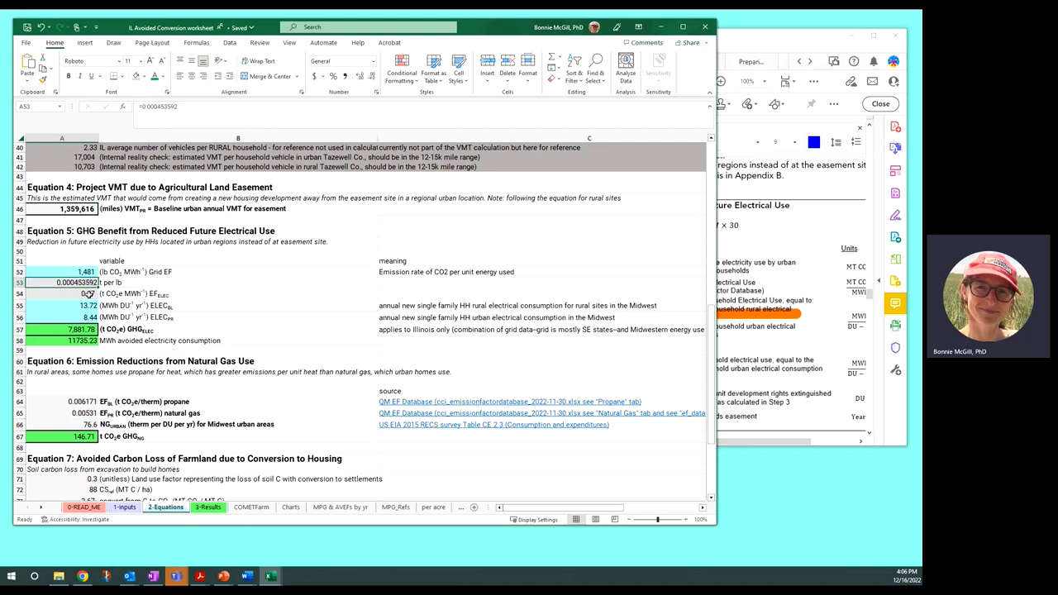
click(88, 293)
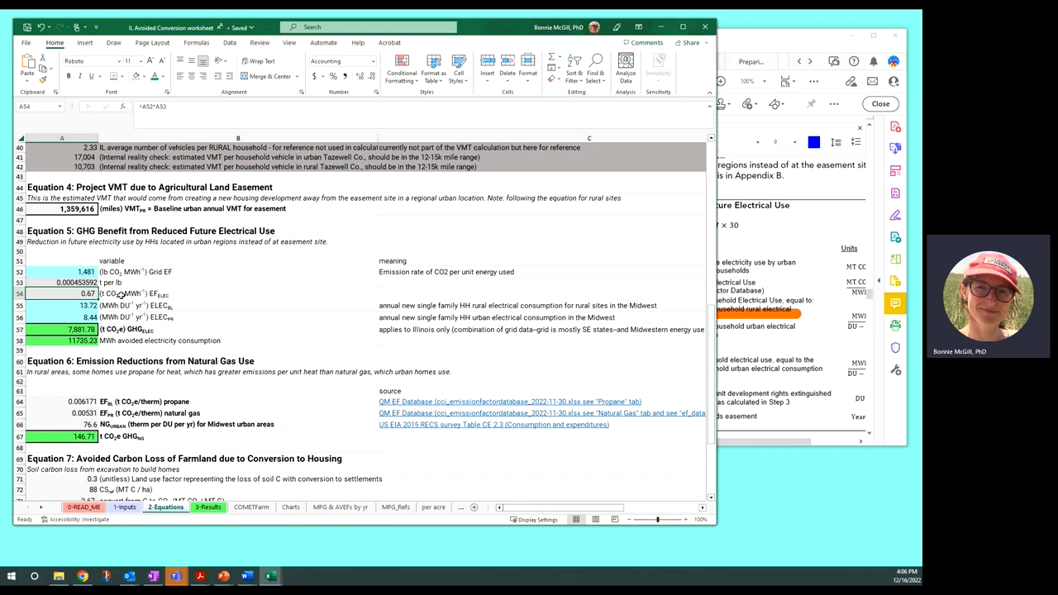
Trace the rural electricity consumption formula in A55 to the Btu sheet and read through Table CE2.3 and its footnotes.
click(86, 305)
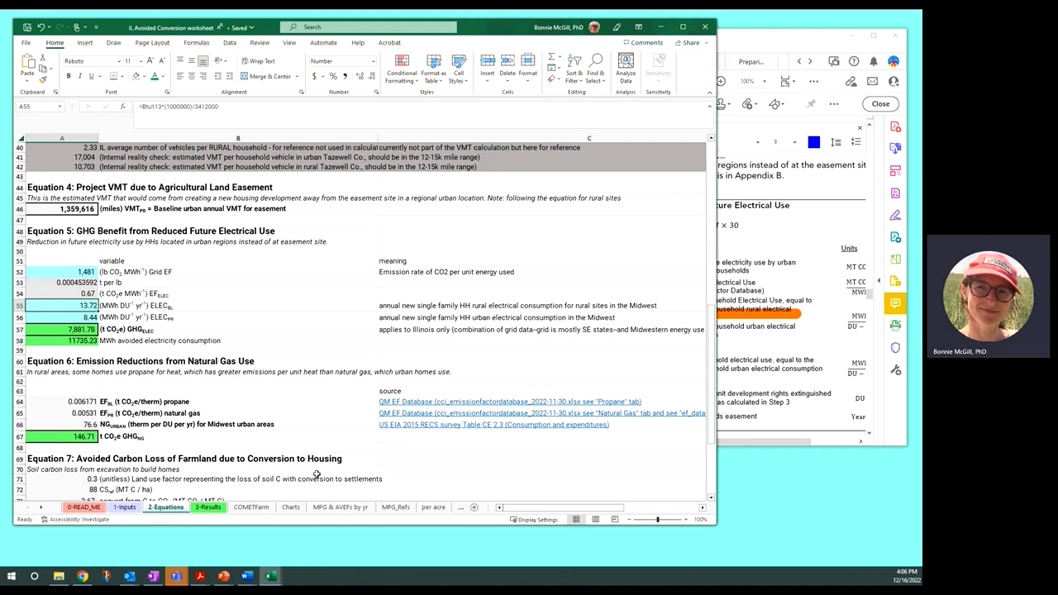
click(41, 508)
click(41, 508)
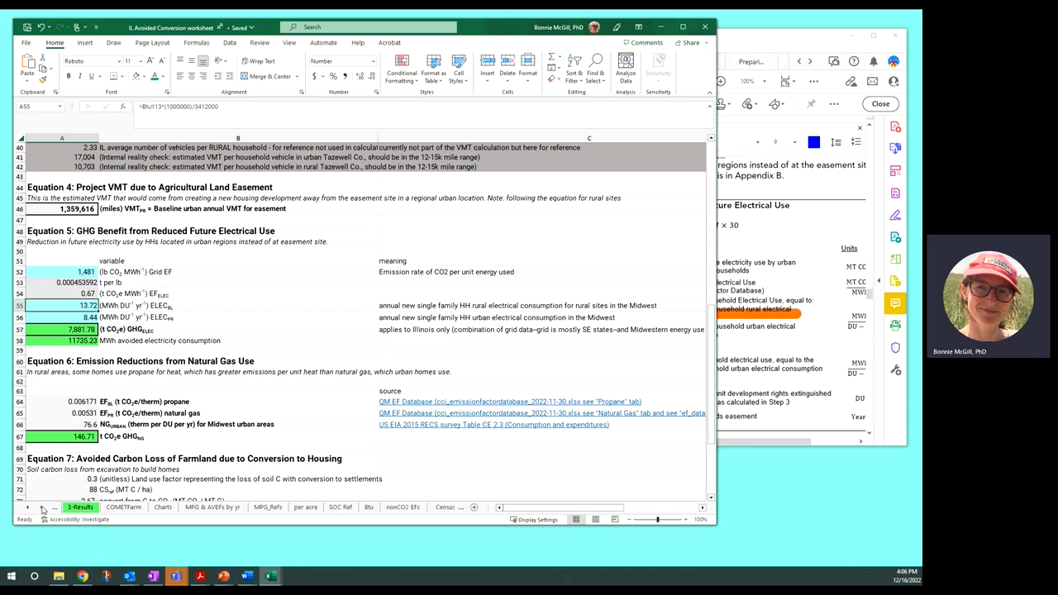
click(369, 508)
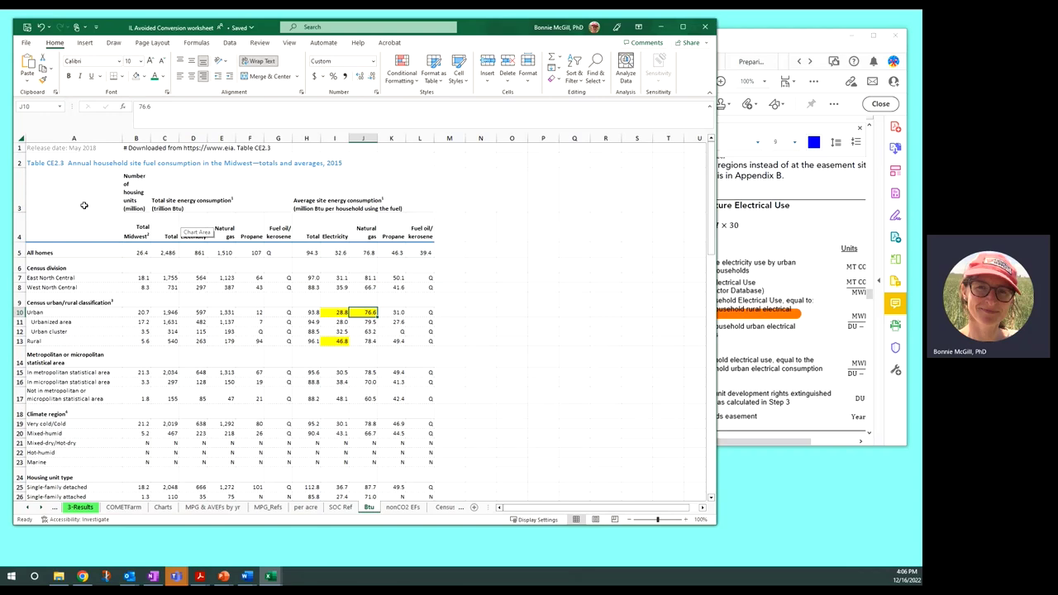
scroll(83, 205, down, 11)
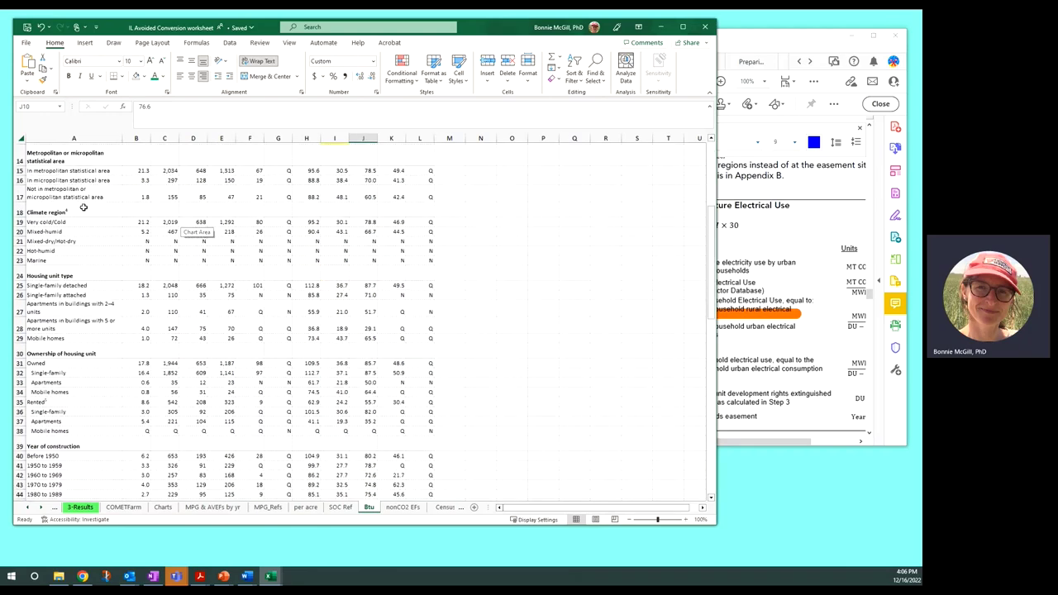
scroll(83, 207, down, 13)
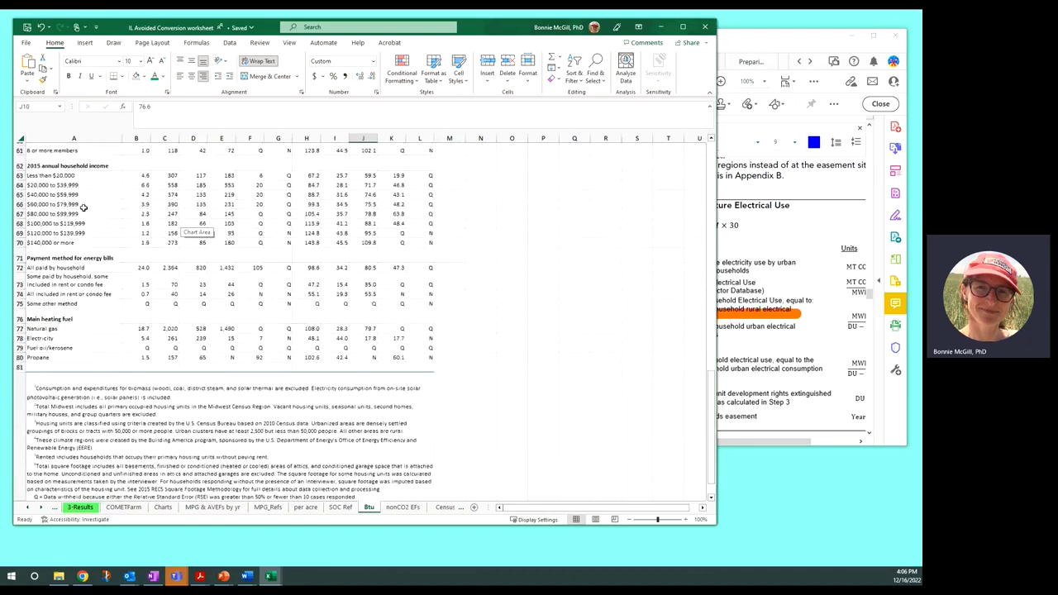
scroll(89, 202, up, 1)
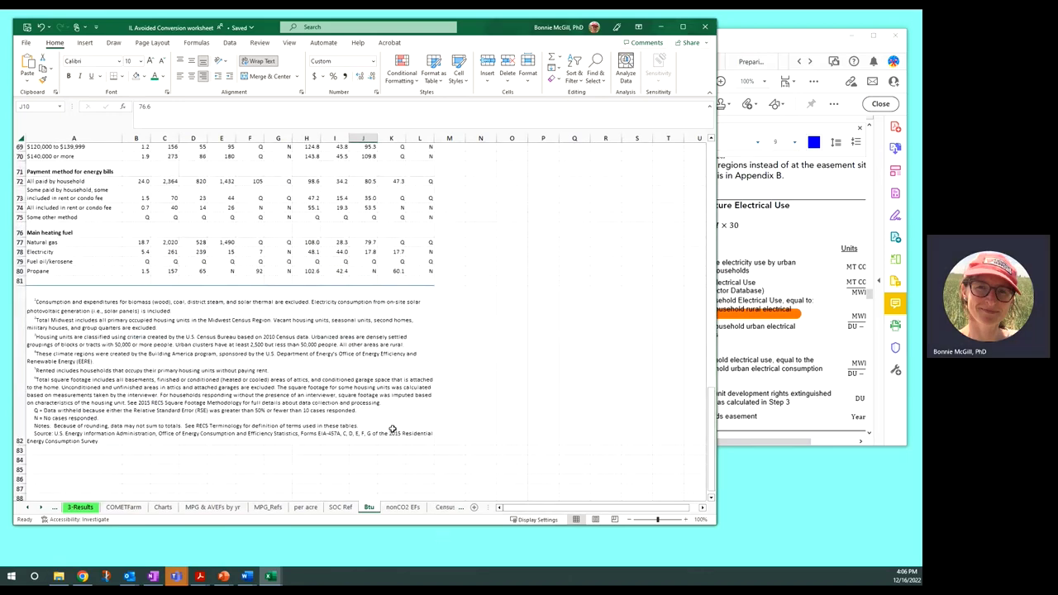
scroll(407, 414, up, 4)
scroll(407, 414, up, 18)
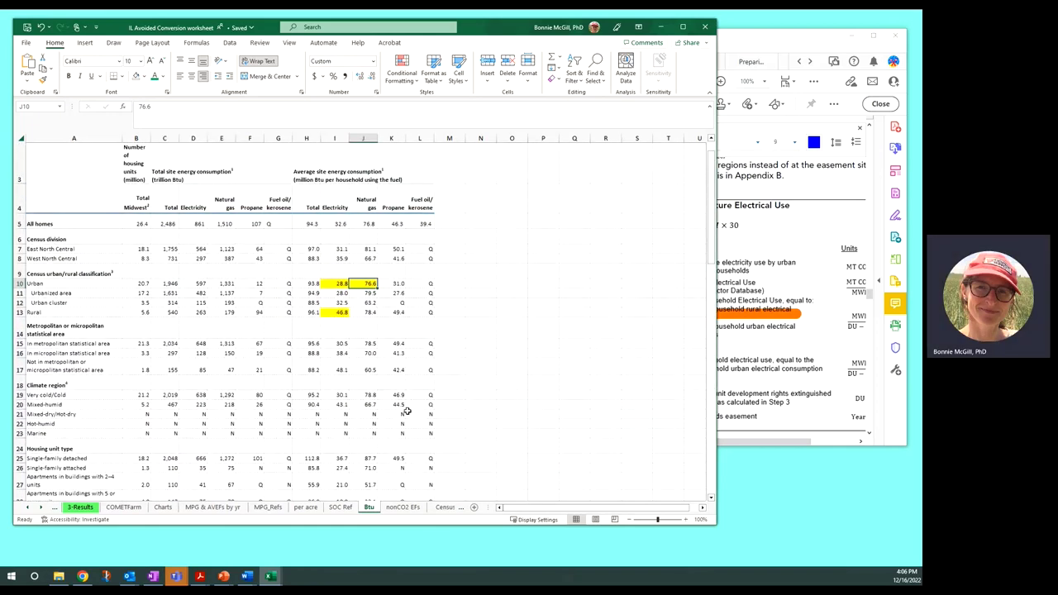
scroll(407, 411, up, 1)
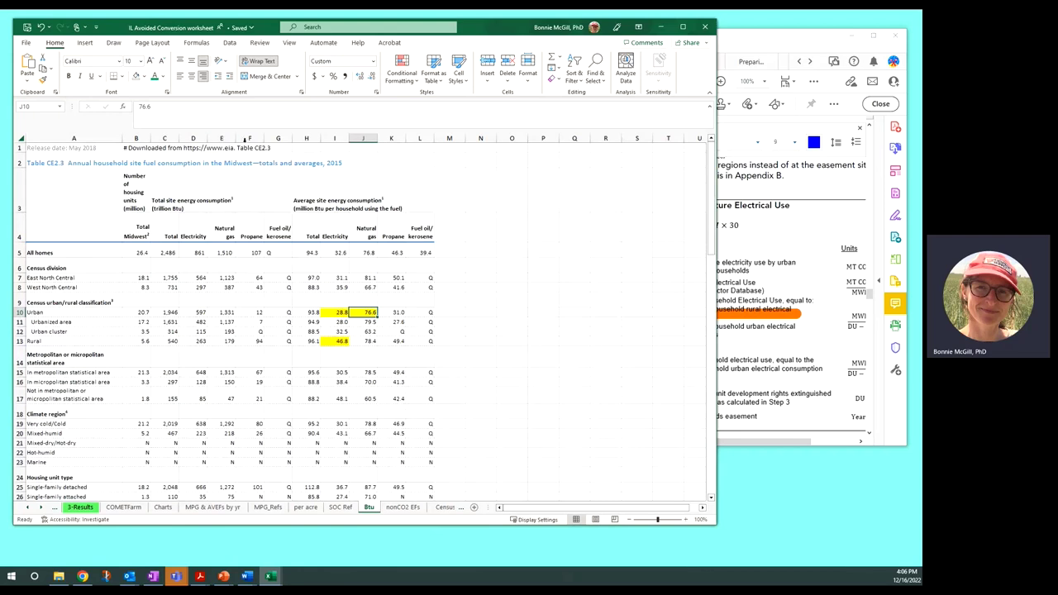
Check the download source in B1 of the Btu sheet and the average electricity values for urban and rural households.
click(145, 148)
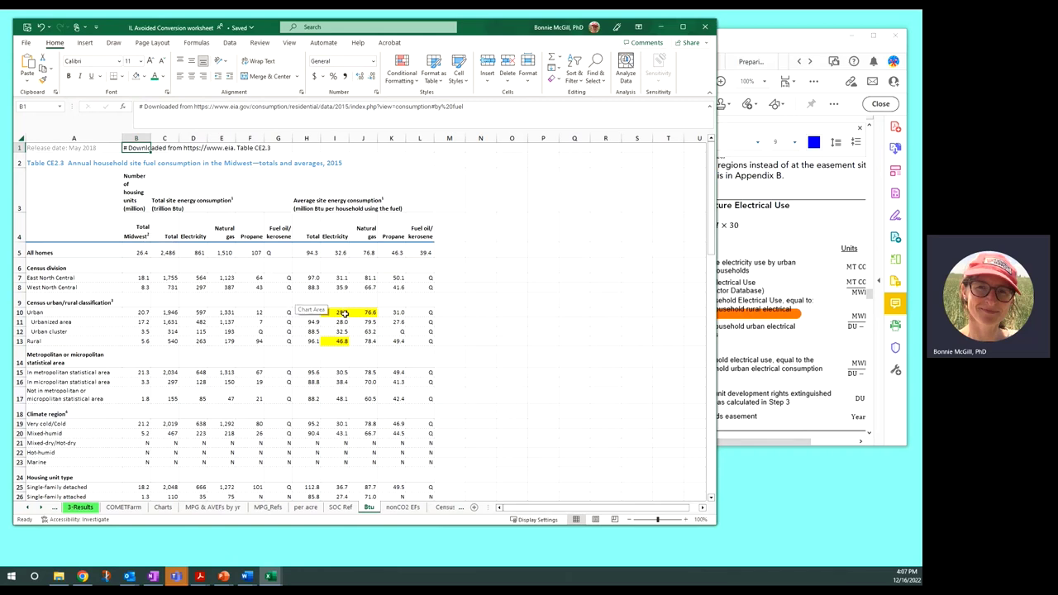
click(346, 238)
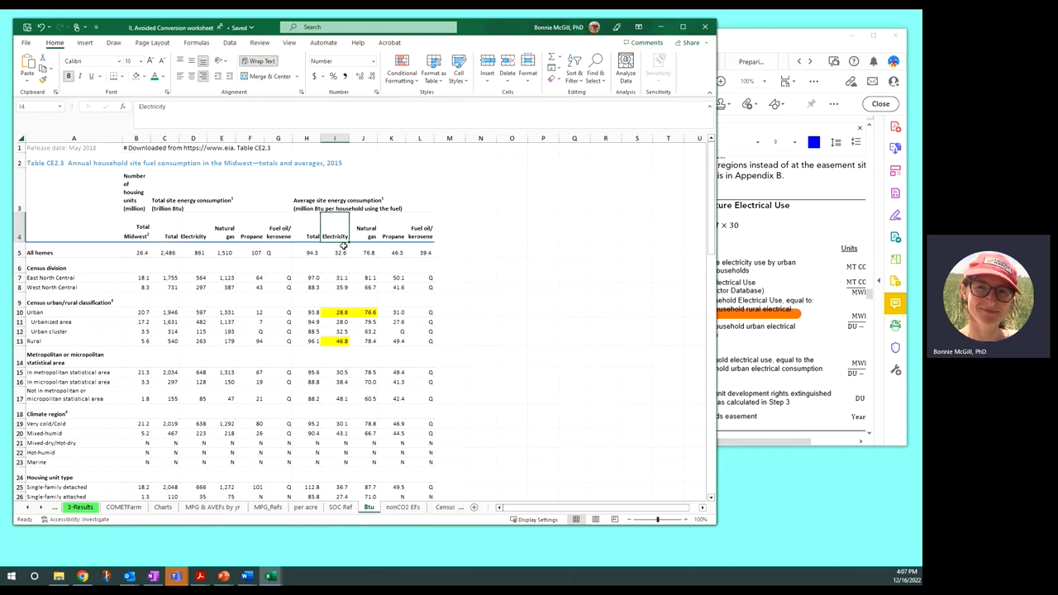
click(343, 313)
click(337, 342)
Return to 2-Equations and compare the rural and urban electricity consumption formulas in A55 and A56.
click(27, 507)
click(27, 508)
click(105, 506)
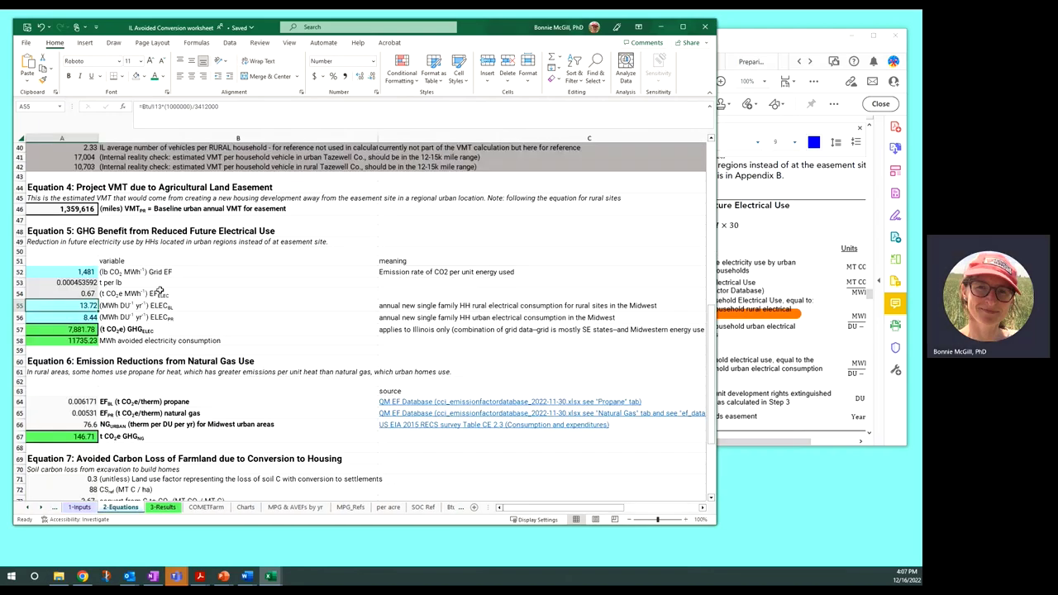
drag(91, 304, 92, 318)
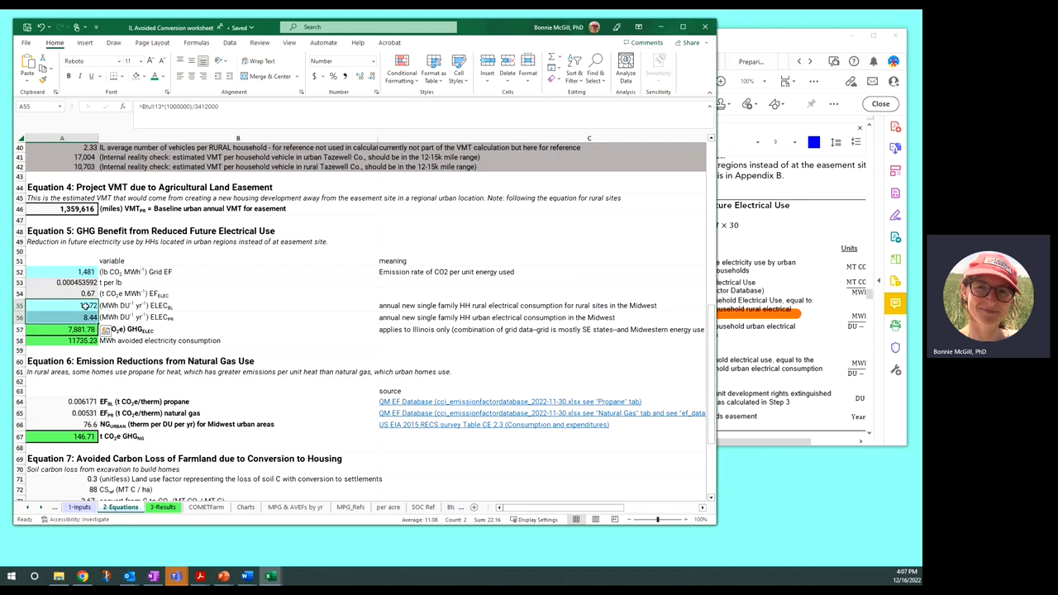
click(85, 306)
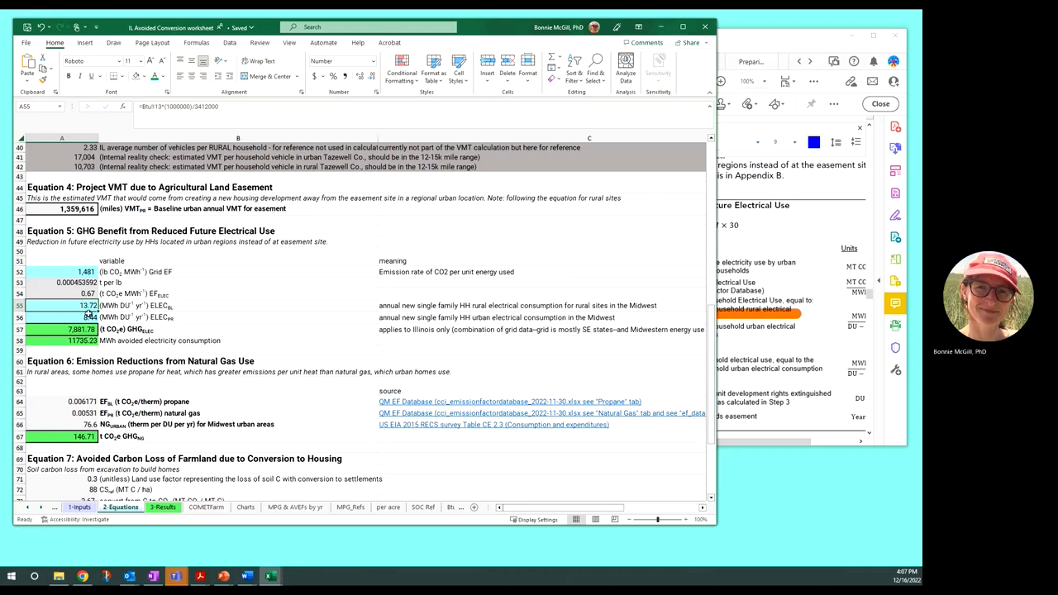
click(86, 317)
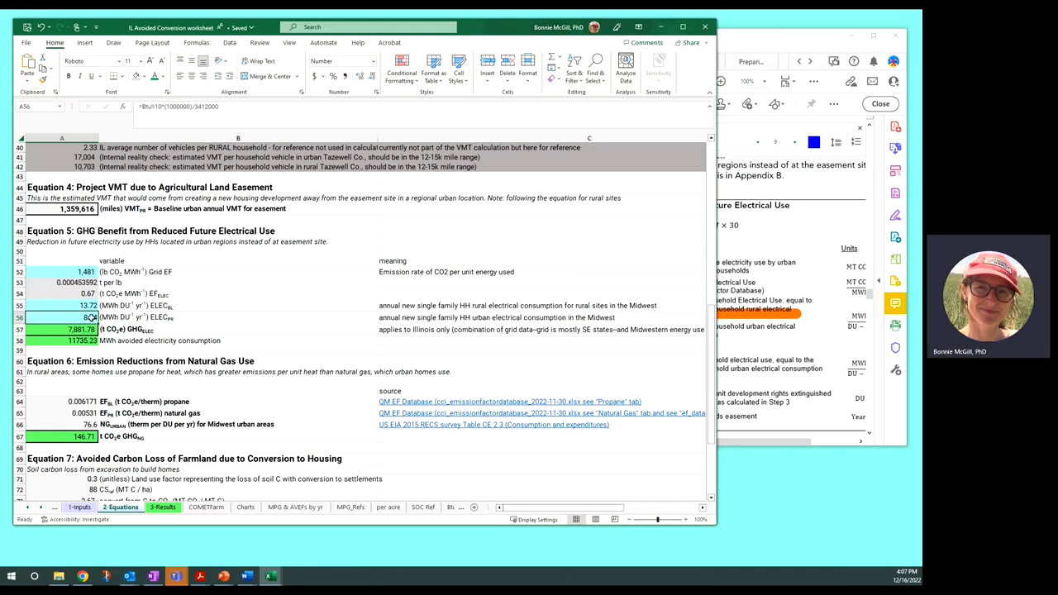
Inspect the GHG ELEC formula in A57 and trace its cell references, leaving the formula unchanged.
double_click(90, 329)
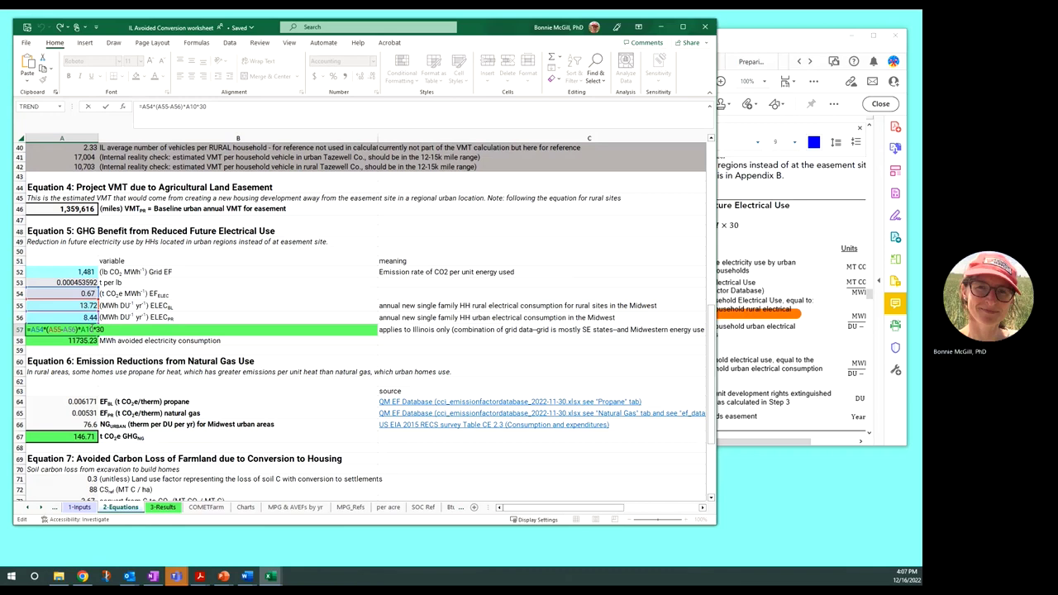
key(Return)
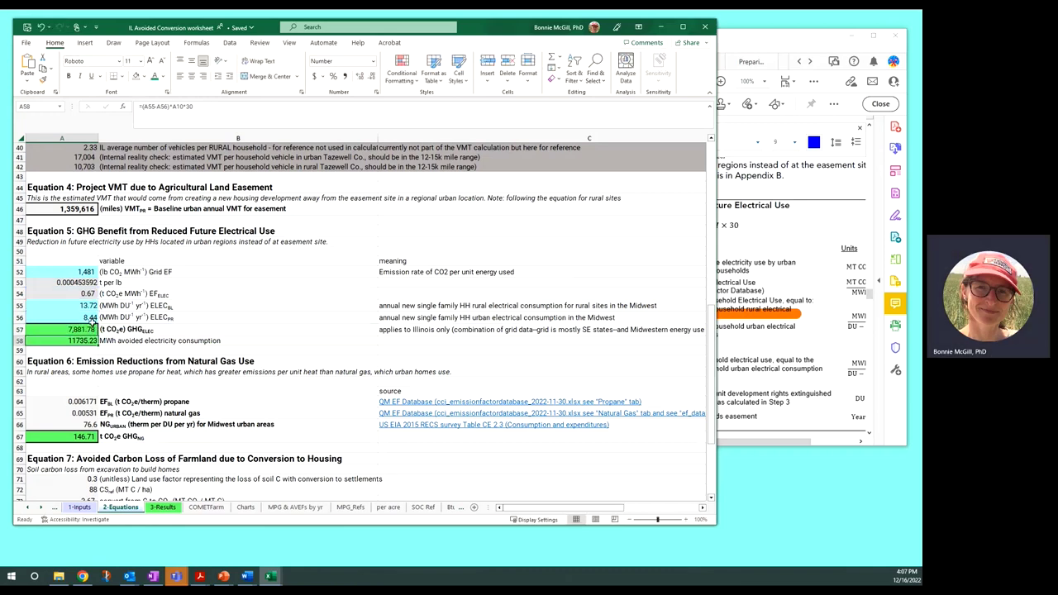
click(92, 329)
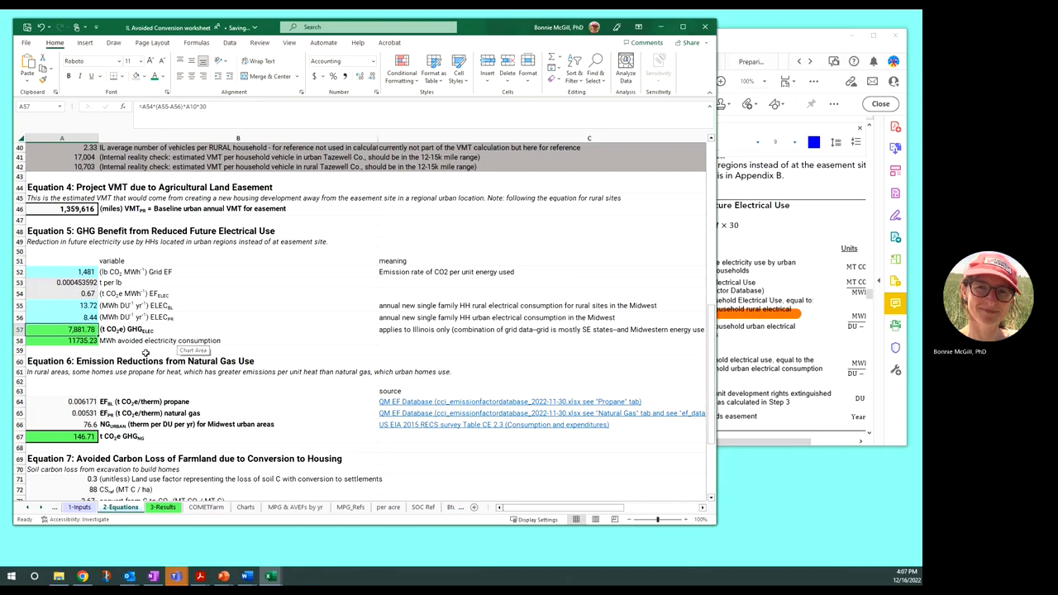
Review Equation 6's propane and natural gas emission factors in the worksheet, then read its definition in the methodology PDF in Acrobat.
scroll(142, 343, down, 4)
scroll(144, 352, down, 1)
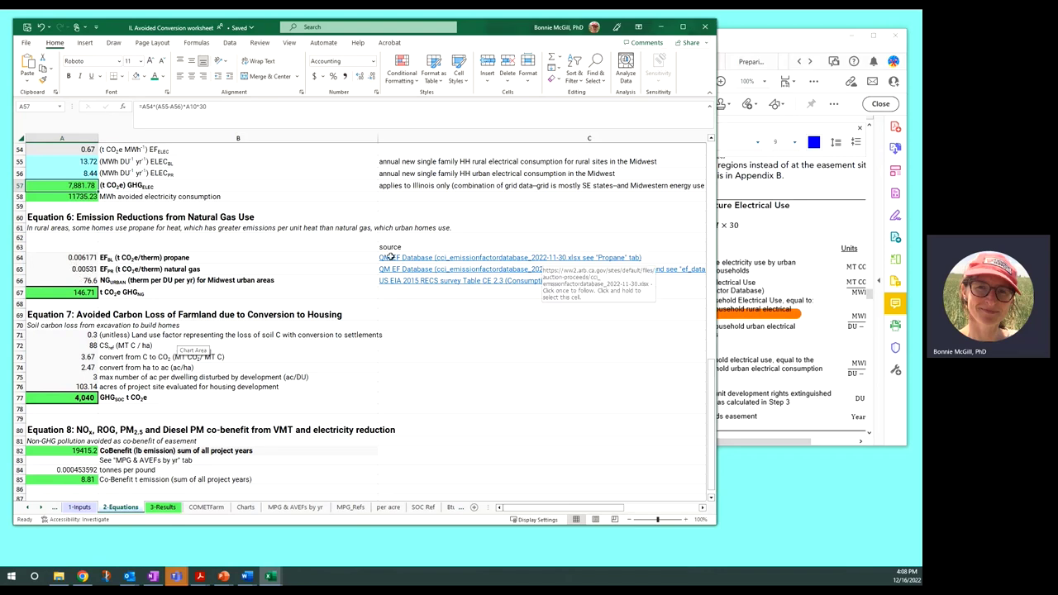
click(63, 257)
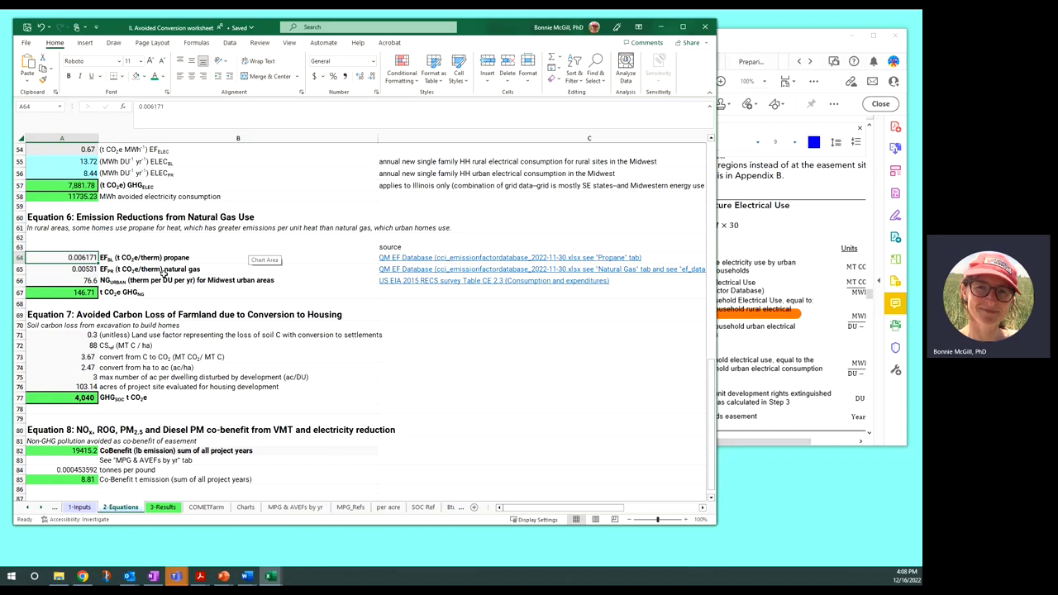
click(109, 271)
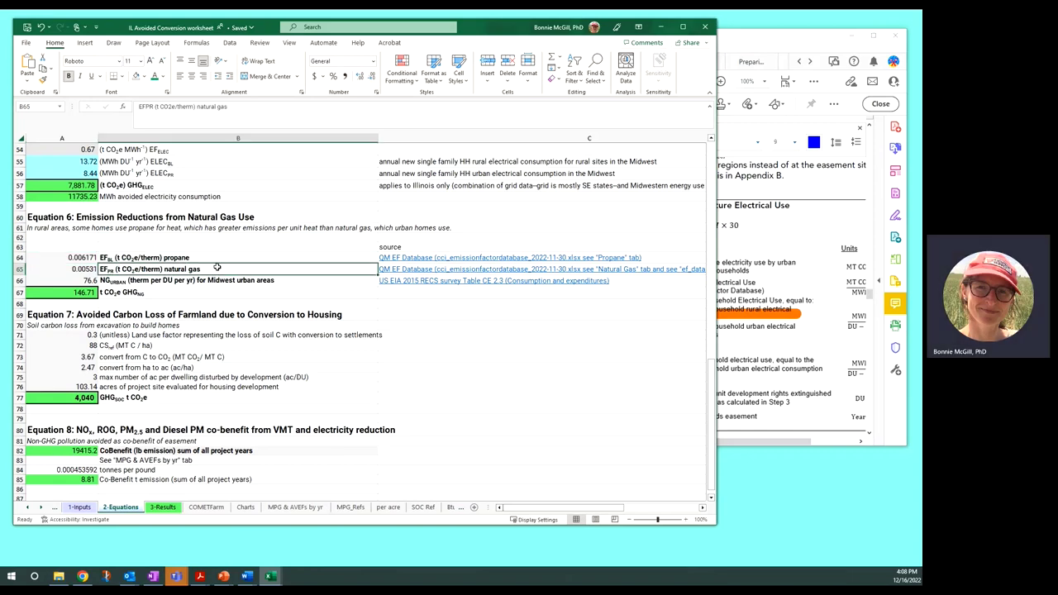
drag(870, 296, 872, 301)
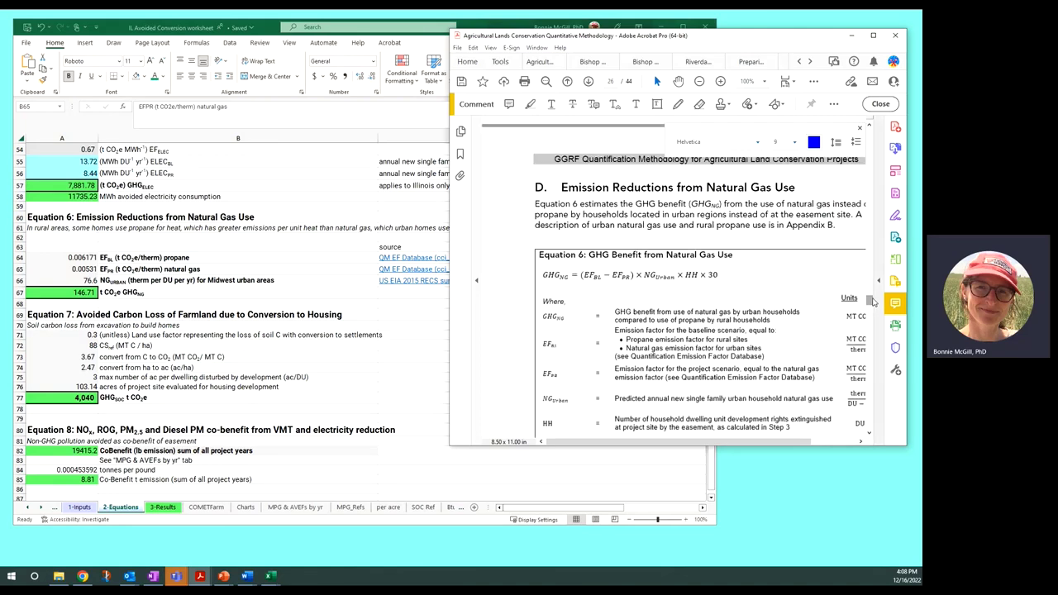
scroll(590, 289, down, 1)
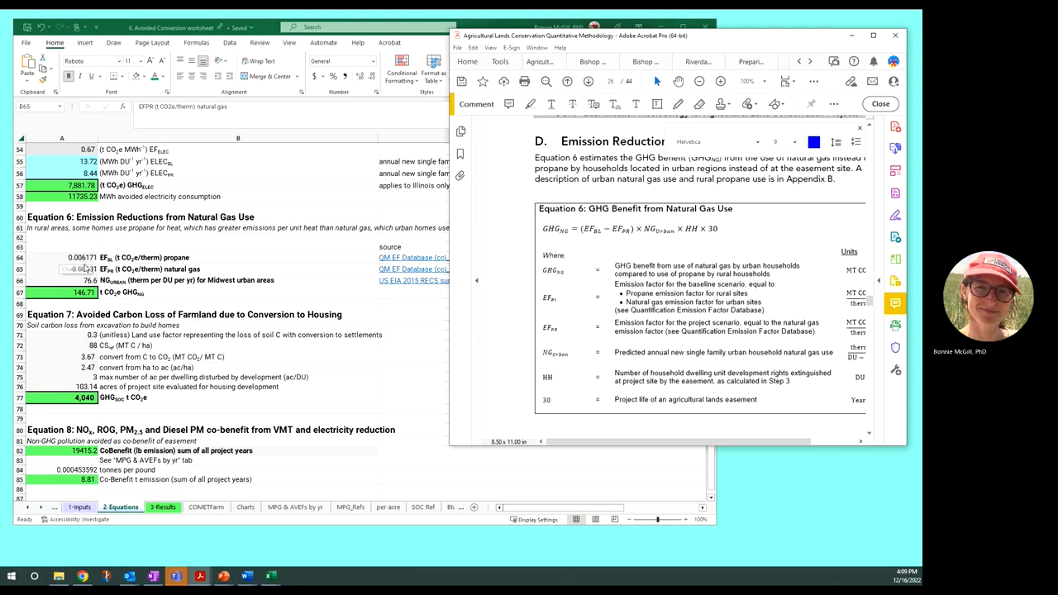
Return to Excel and trace the NG URBAN value for Midwest urban areas to cell J10 on the Btu sheet.
click(116, 281)
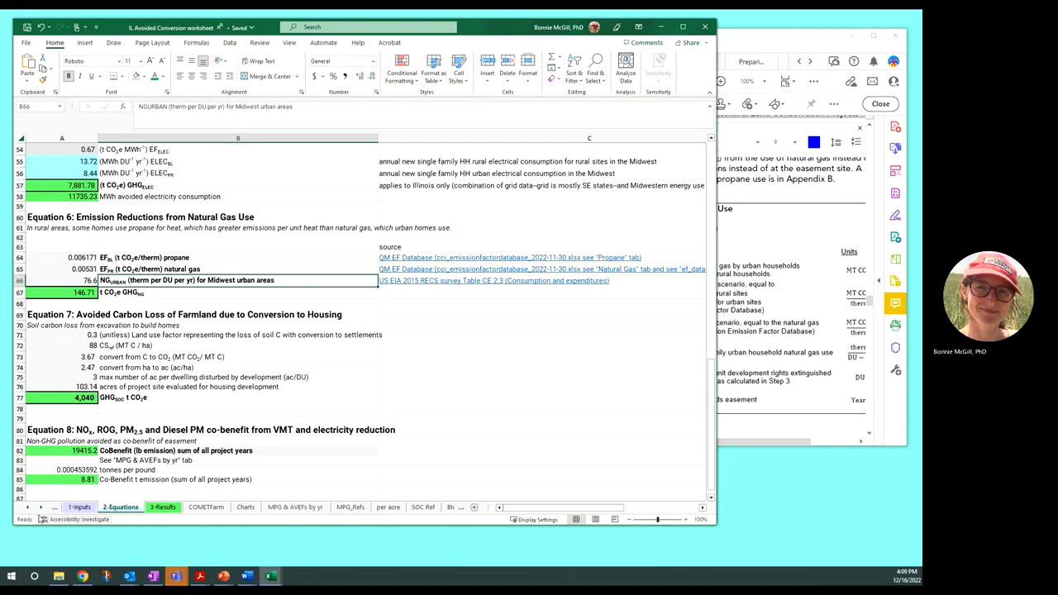
click(43, 508)
click(43, 507)
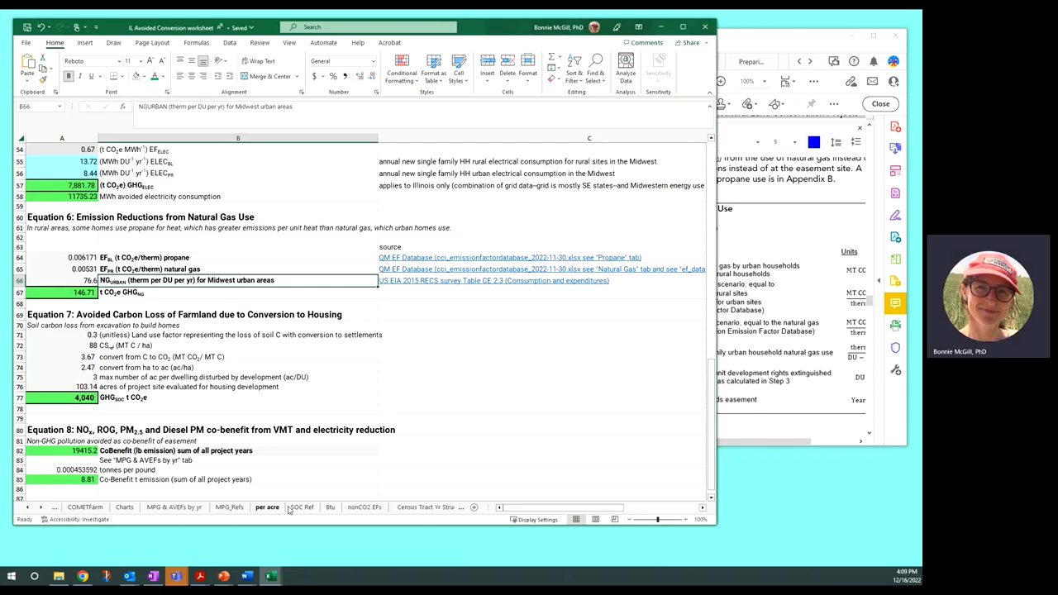
click(331, 507)
click(365, 311)
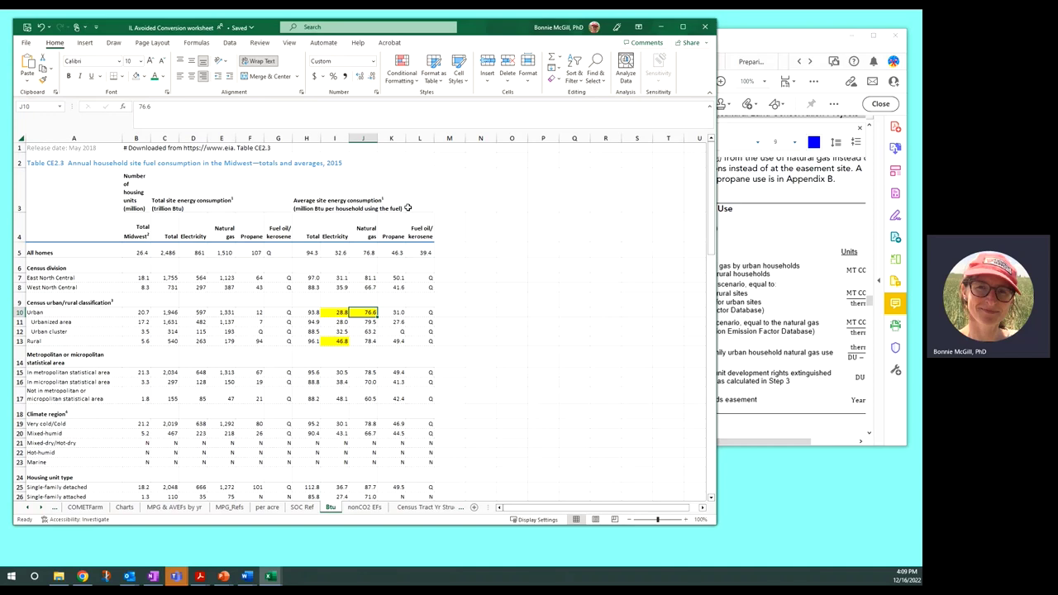
Return to 2-Equations, compare the propane and natural gas factors in A64:A65, and inspect the GHG NG formula in A67.
click(29, 507)
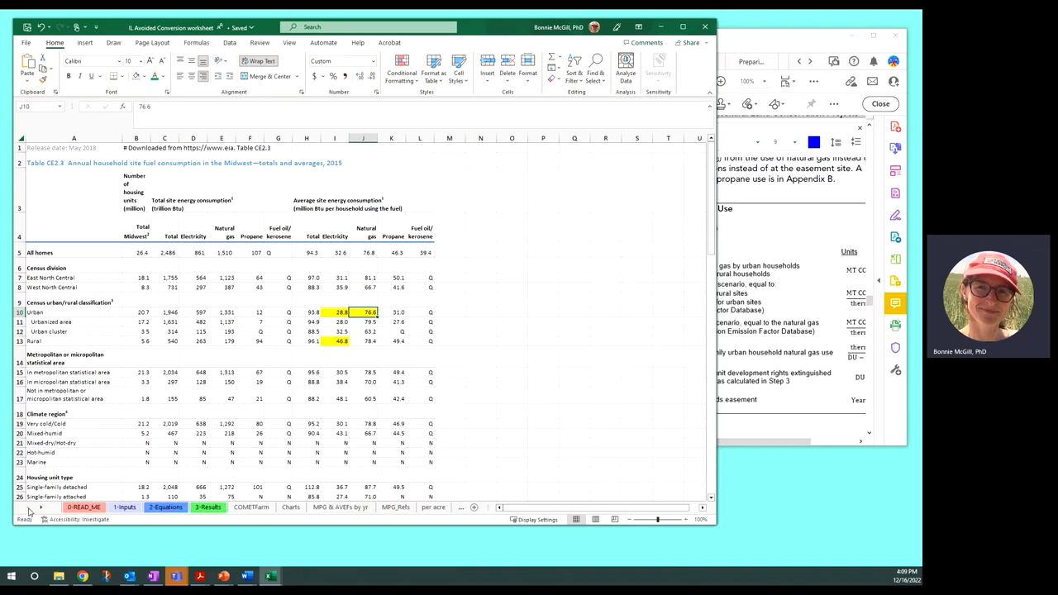
click(168, 507)
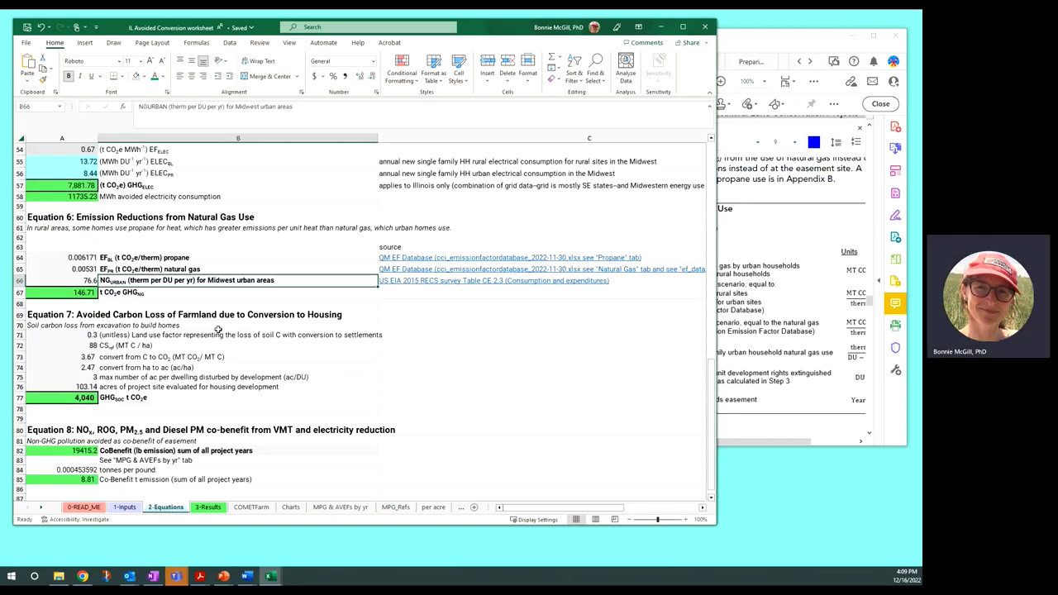
click(183, 257)
key(shift+Down)
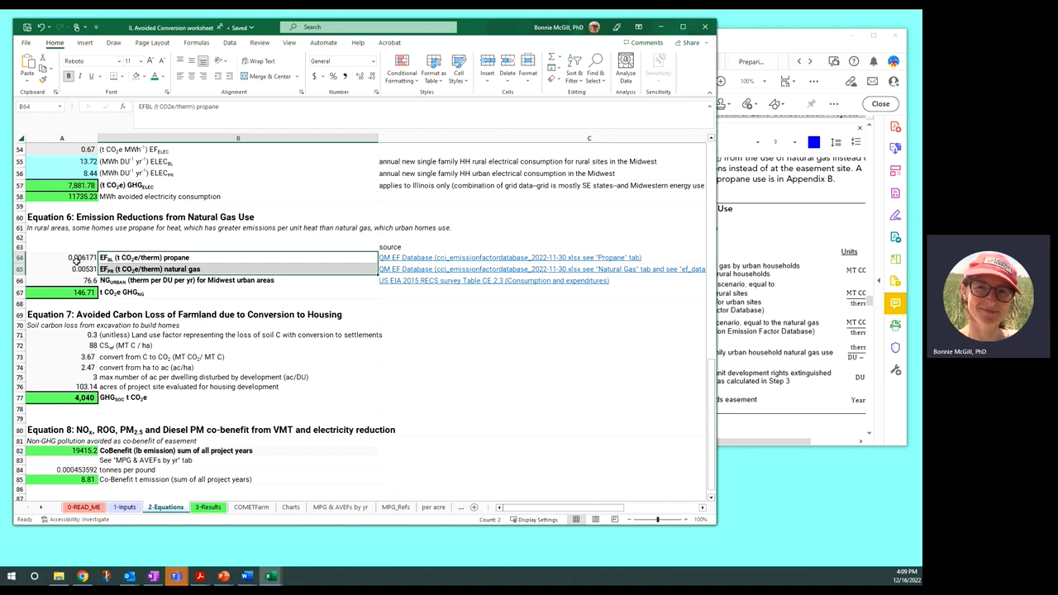
drag(78, 259, 76, 264)
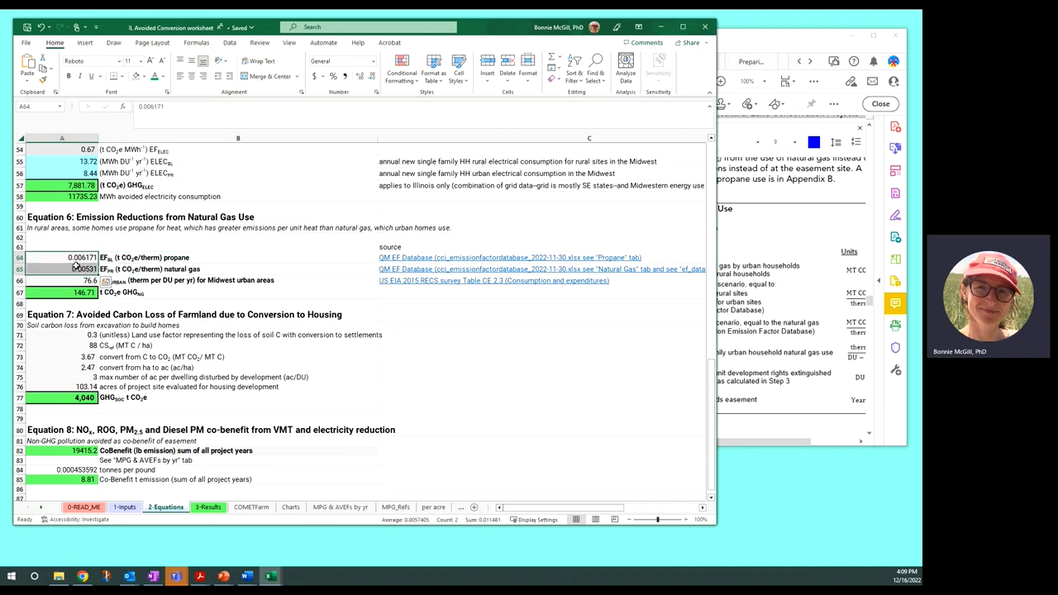
click(75, 257)
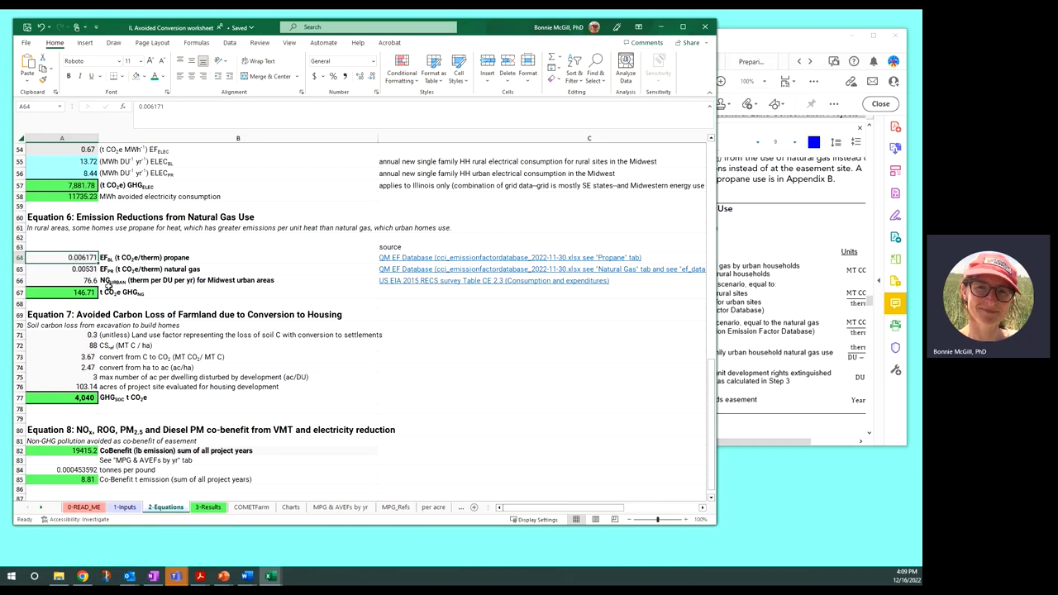
double_click(89, 293)
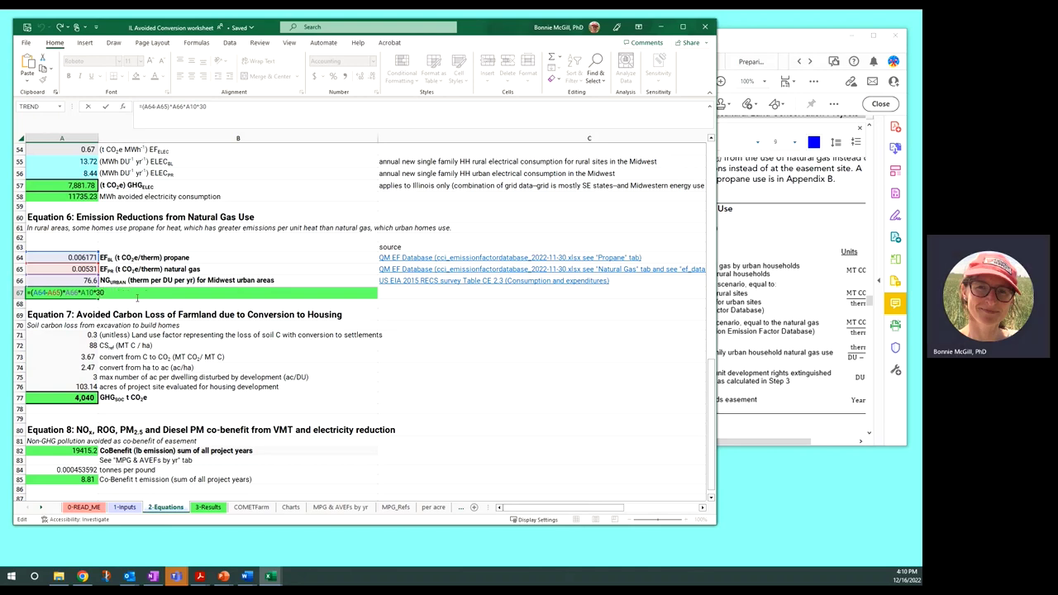
Leave the GHG NG formula unchanged, review Equation 7's land use factor in A71:B71, and compare it with Equation 7 in the methodology PDF.
key(Return)
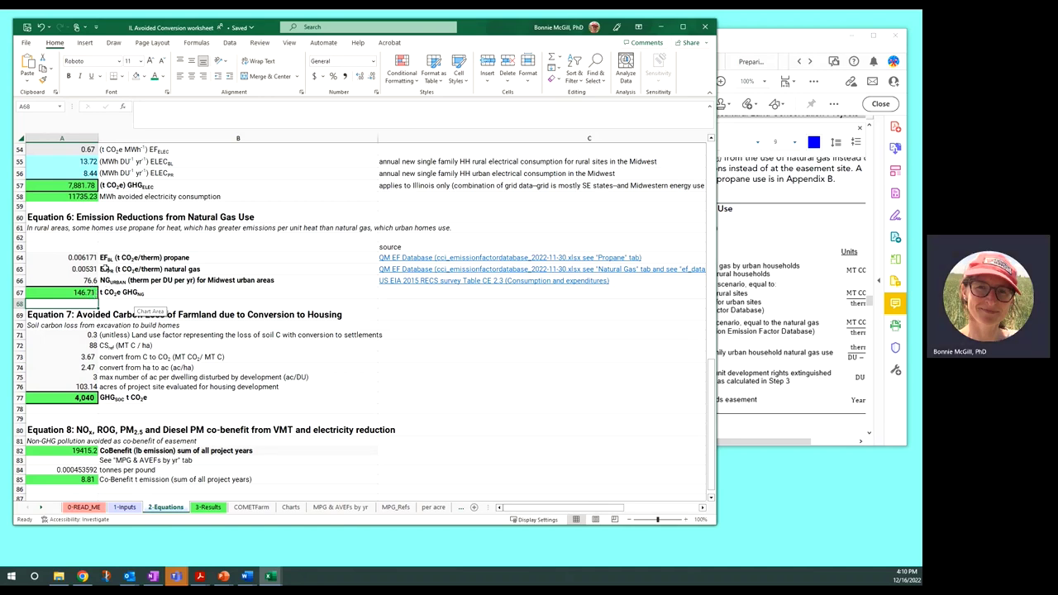
scroll(143, 399, down, 1)
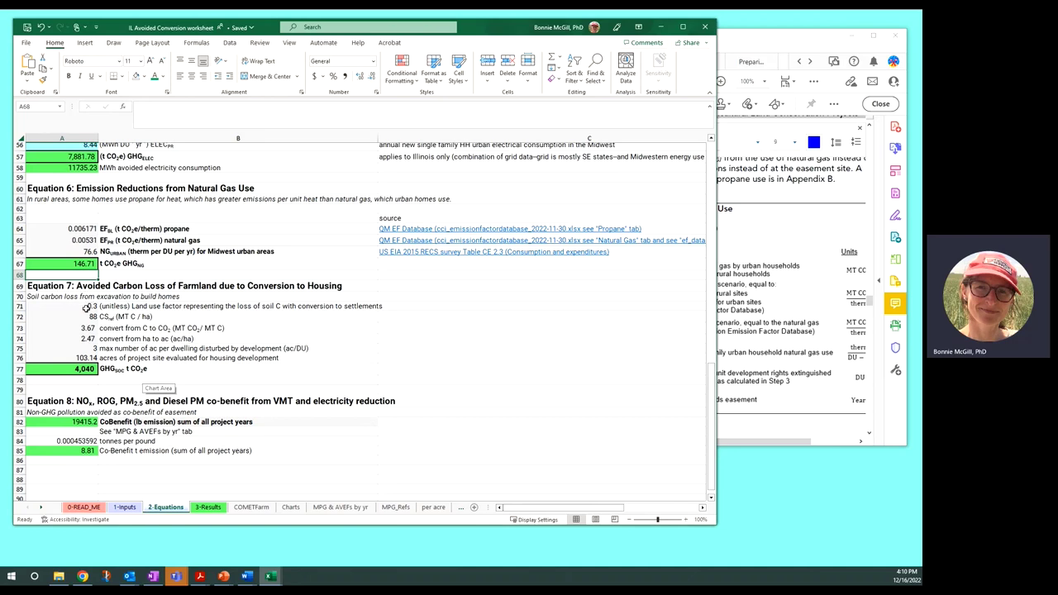
click(85, 305)
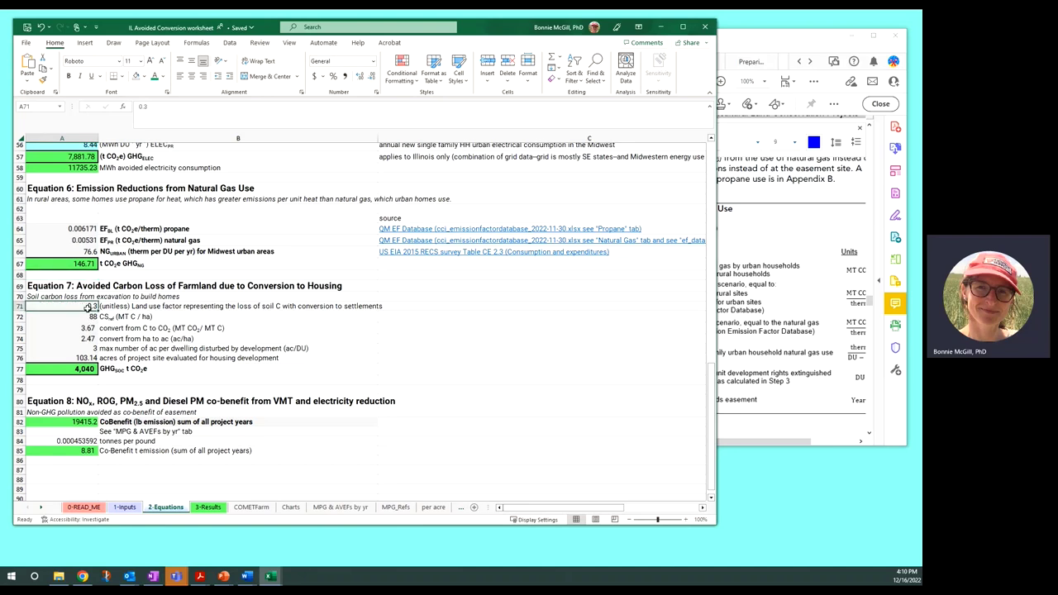
click(155, 308)
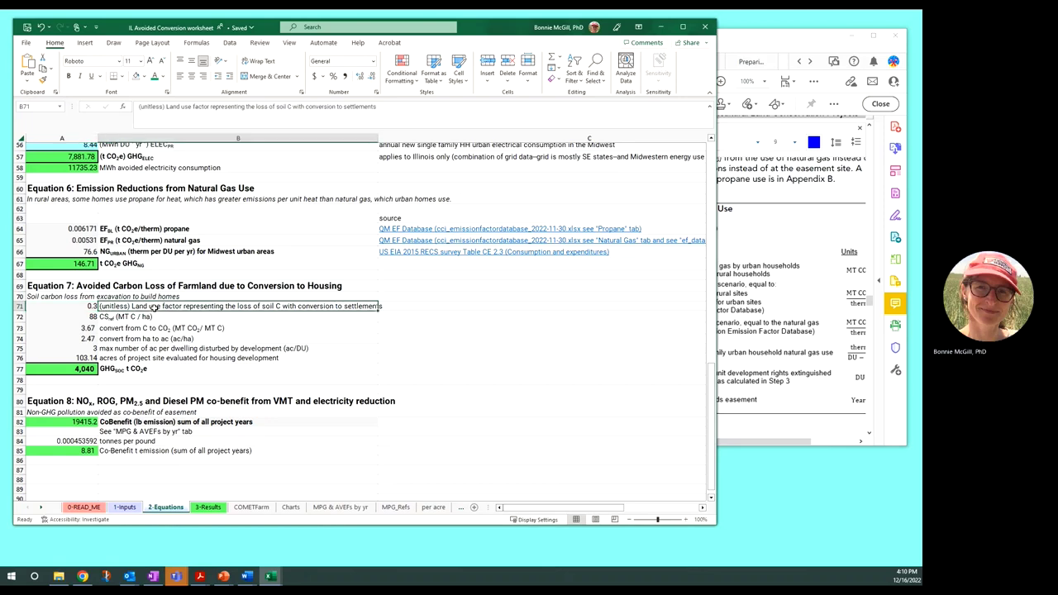
click(808, 306)
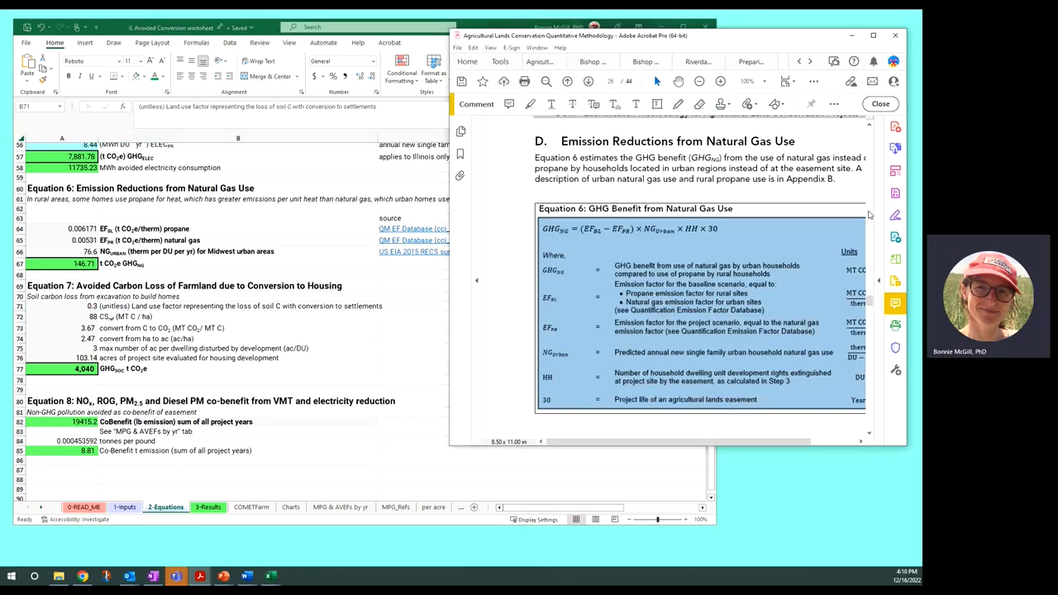
drag(871, 213, 869, 308)
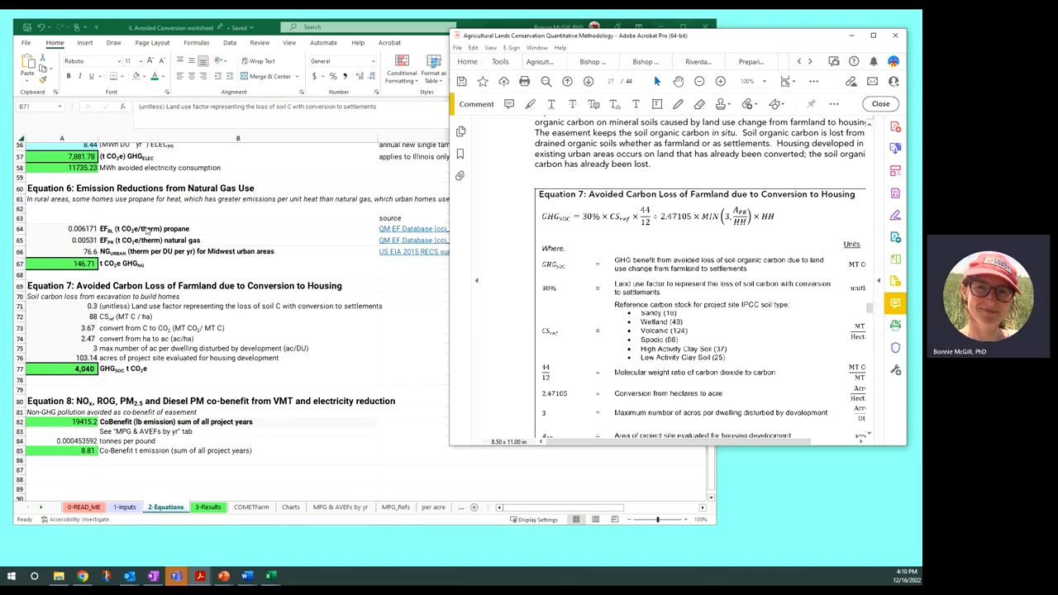
click(119, 307)
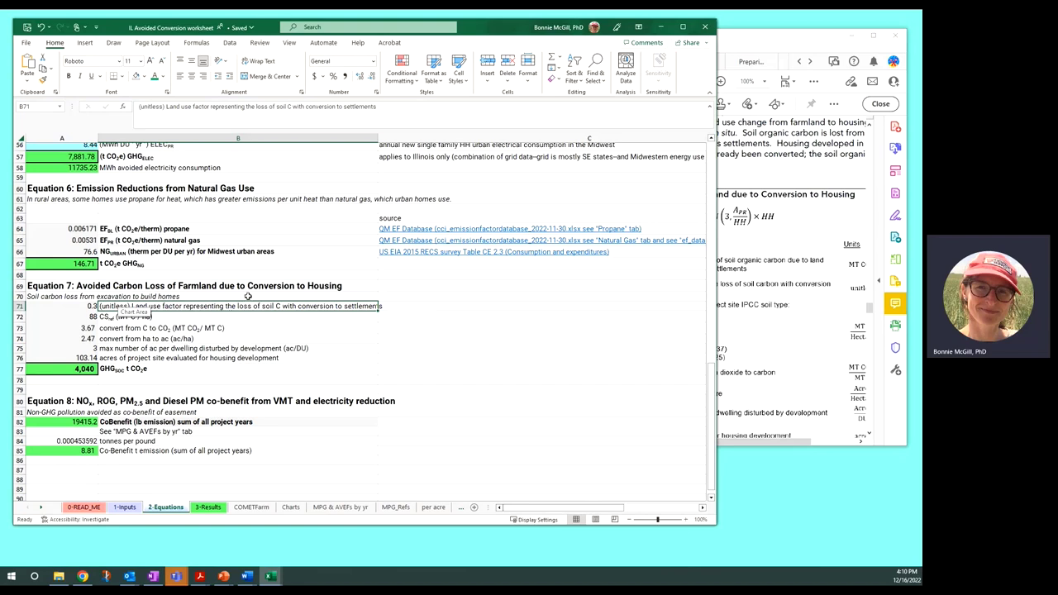
Trace the CSref lookup in A72 to the IPCC soil type on 1-Inputs and the High Activity Clay Soils value on SOC Ref.
click(81, 318)
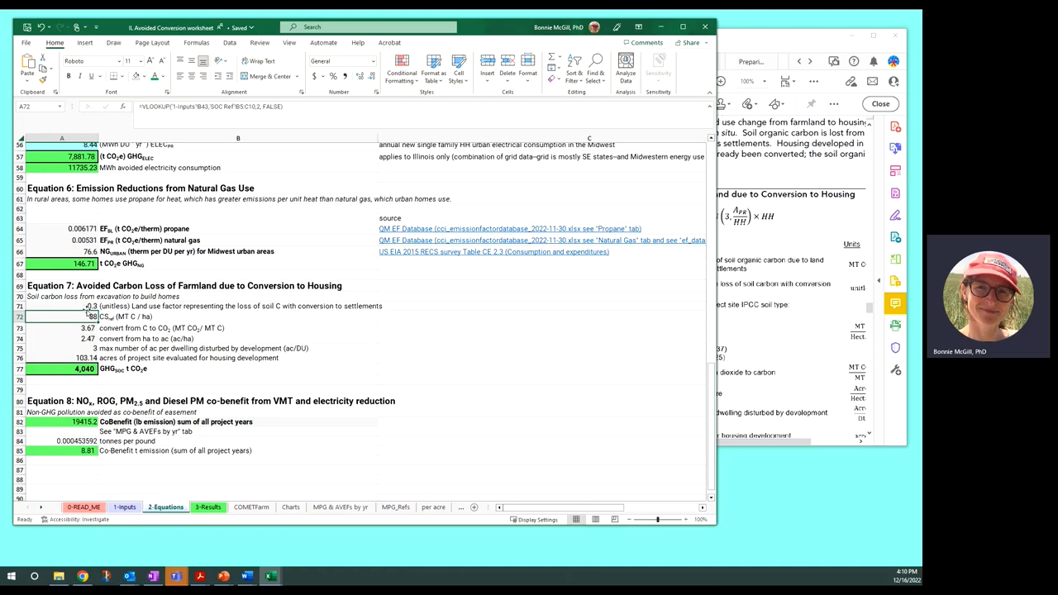
click(126, 507)
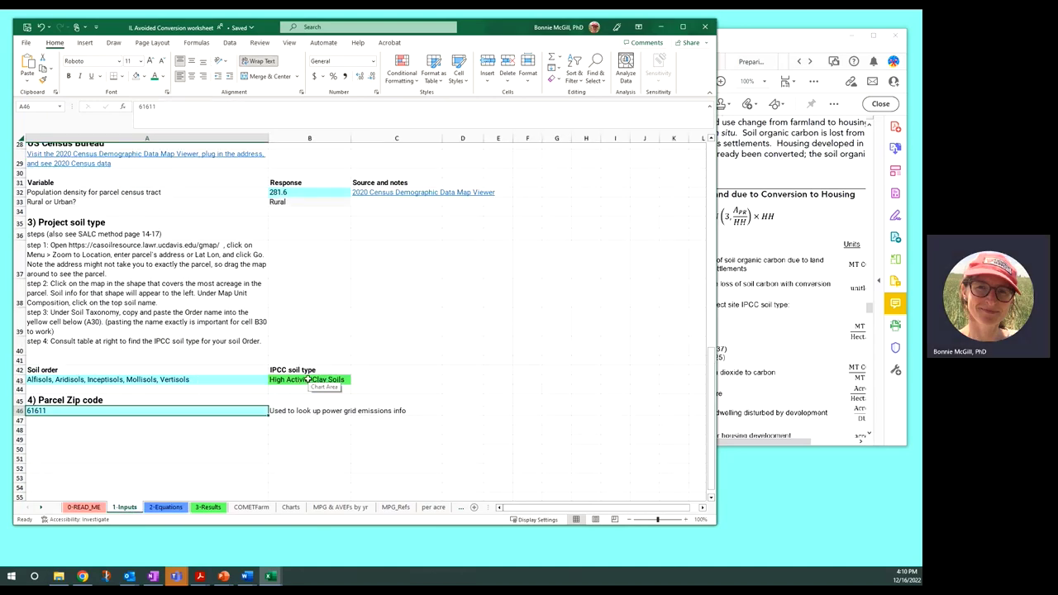
click(309, 380)
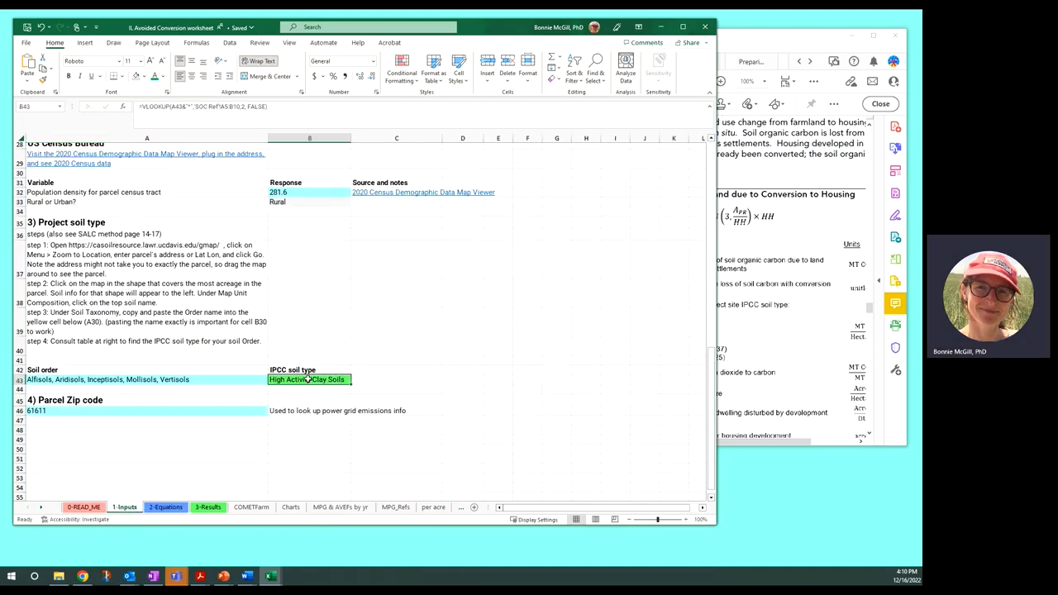
click(41, 508)
click(41, 507)
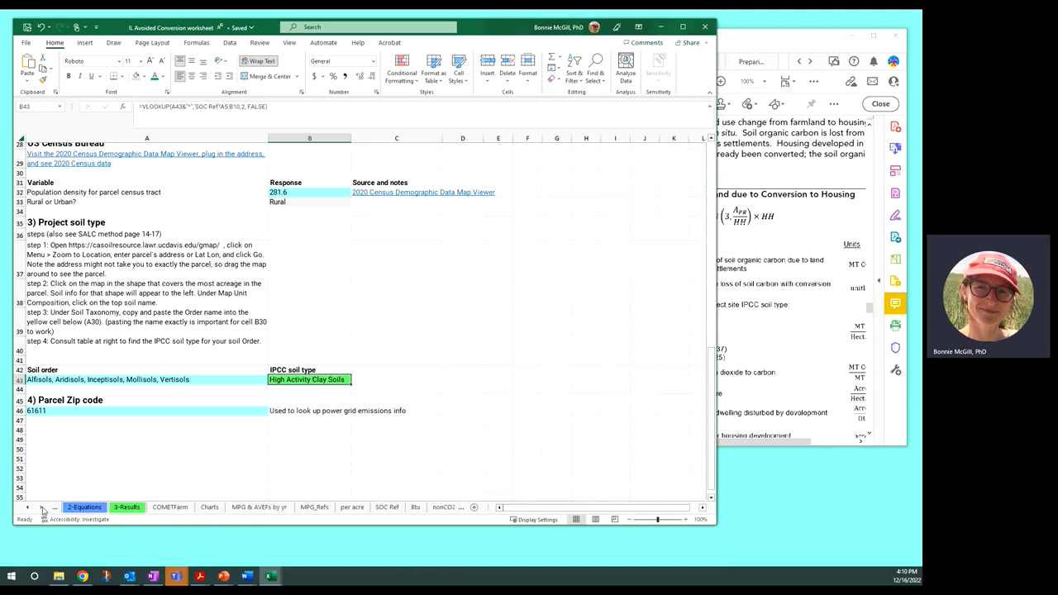
click(386, 506)
click(302, 195)
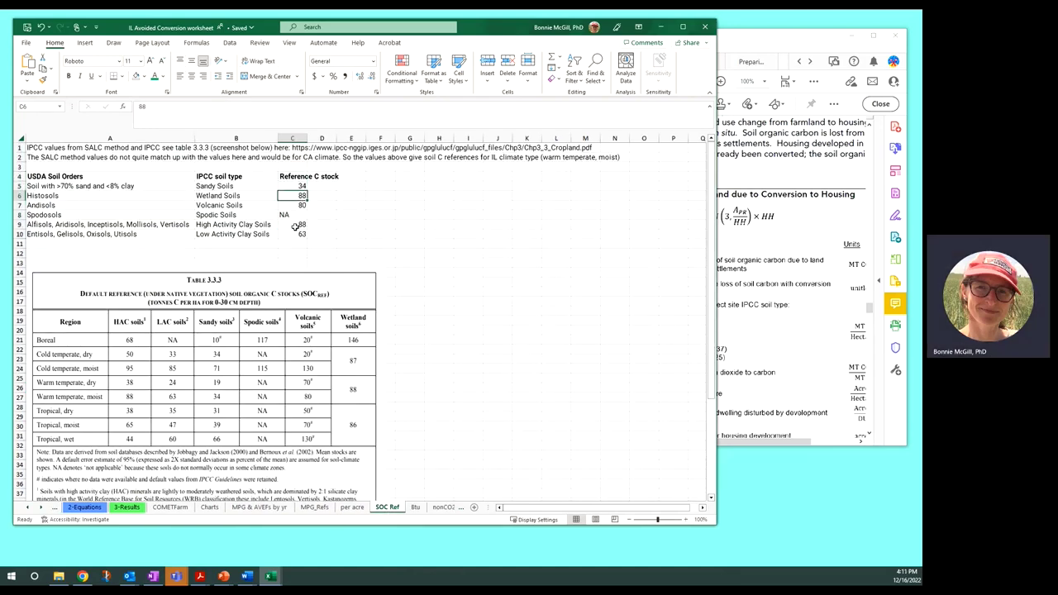
click(301, 224)
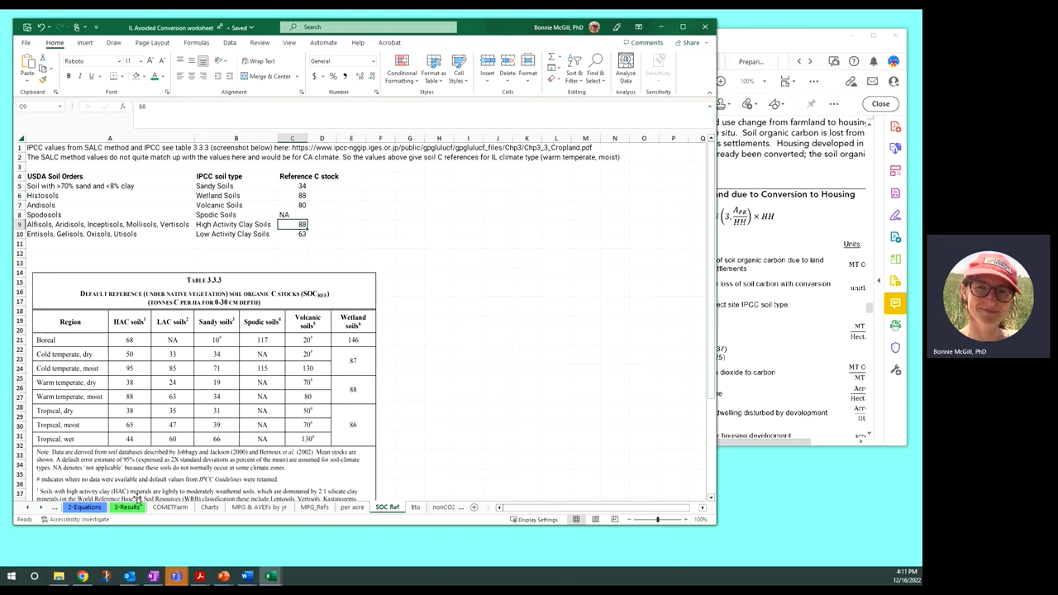
Return to 2-Equations and review Equation 7's CSref label, the unit conversions in A73:A74, and the maximum acres per dwelling in A75.
click(85, 506)
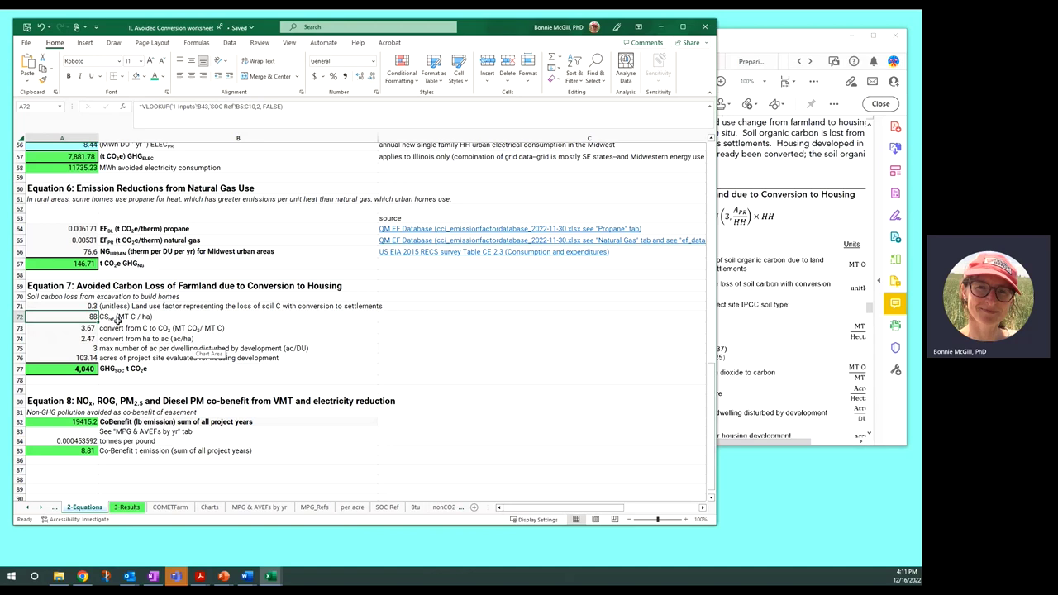
click(118, 316)
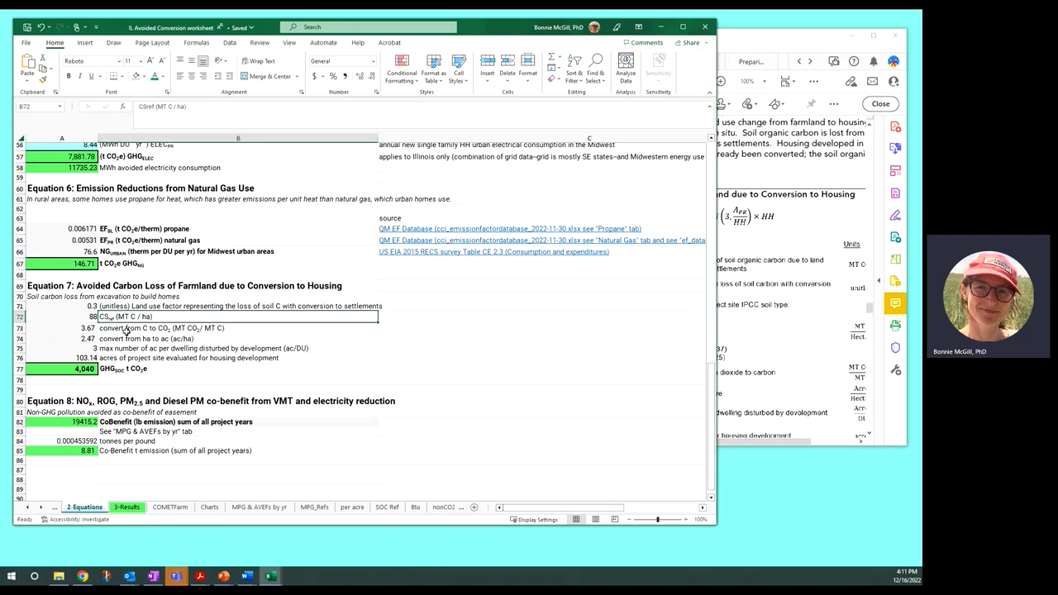
click(85, 330)
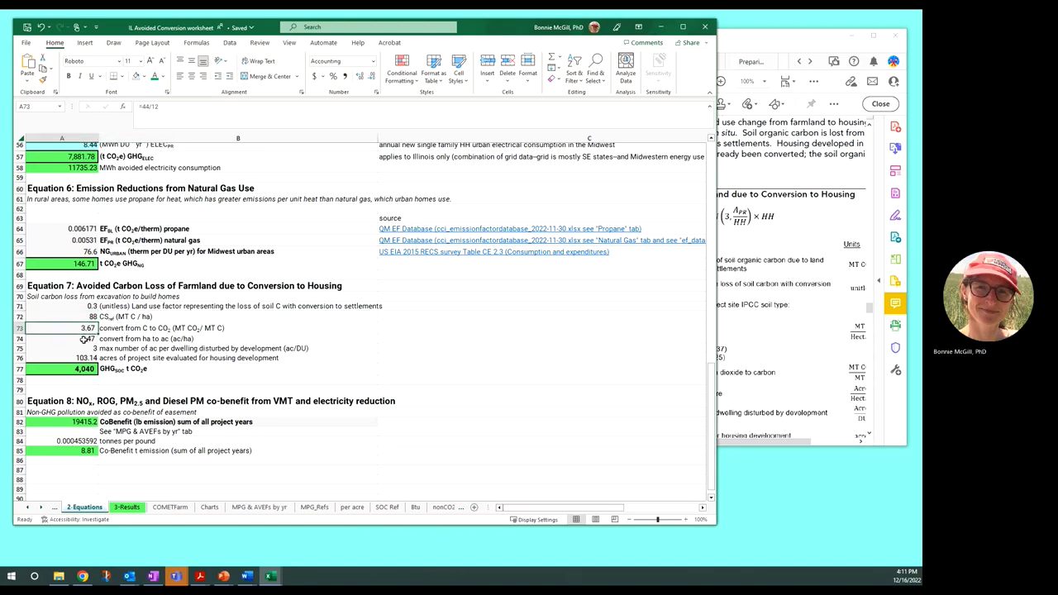
click(80, 339)
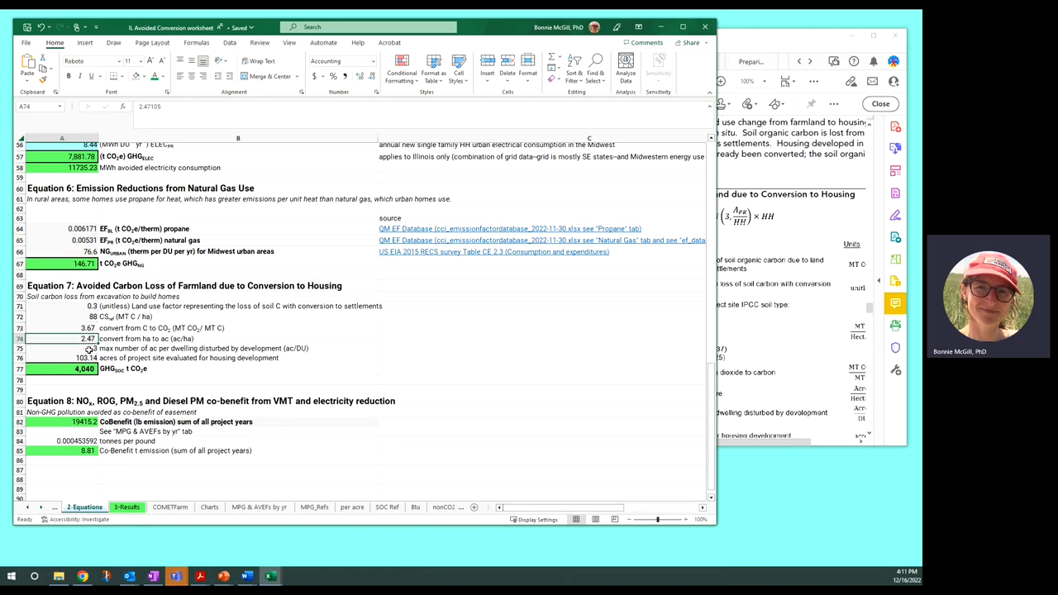
click(89, 350)
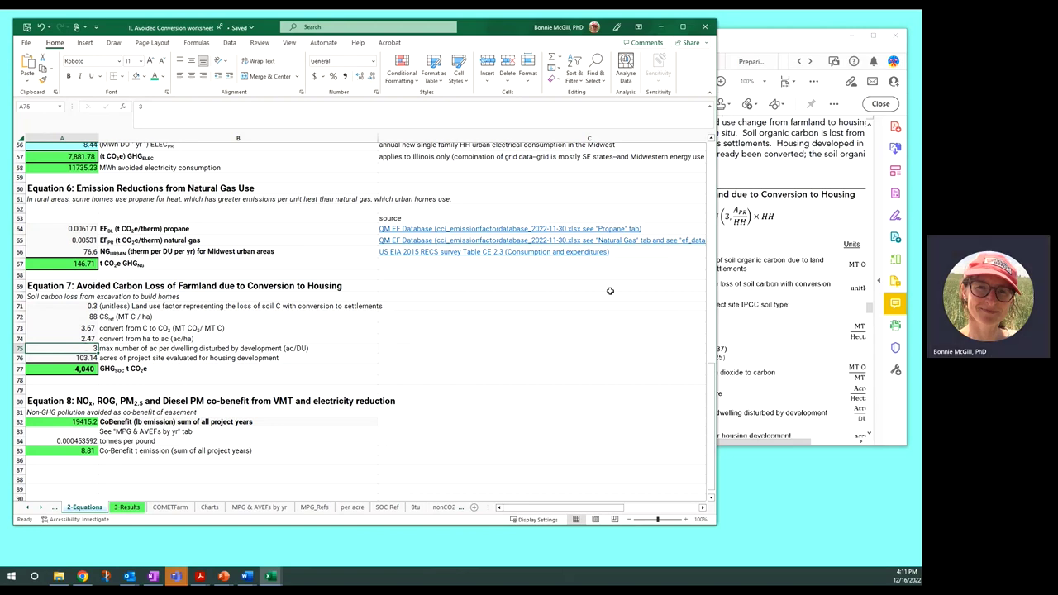
Switch to the methodology PDF in Acrobat and read Equation 7's MIN term and variable definitions through HH.
click(795, 289)
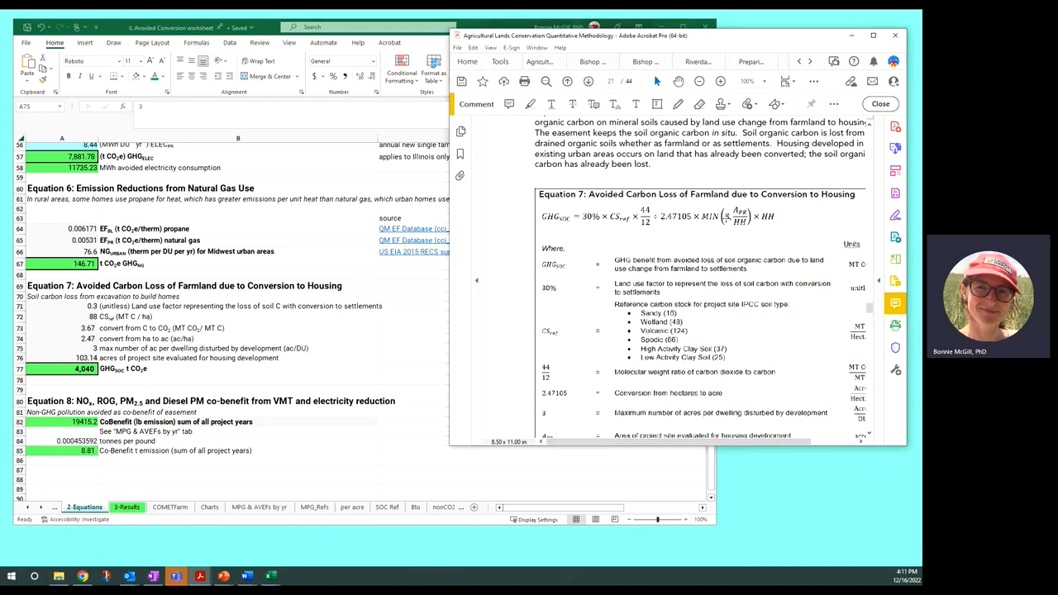
mouse_move(728, 228)
scroll(630, 356, down, 2)
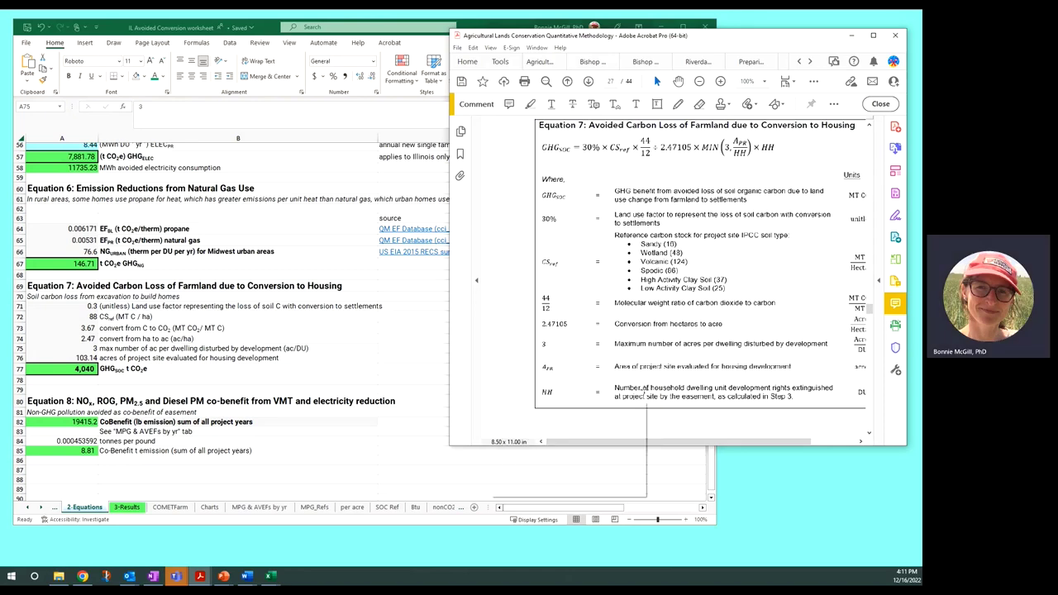
mouse_move(643, 390)
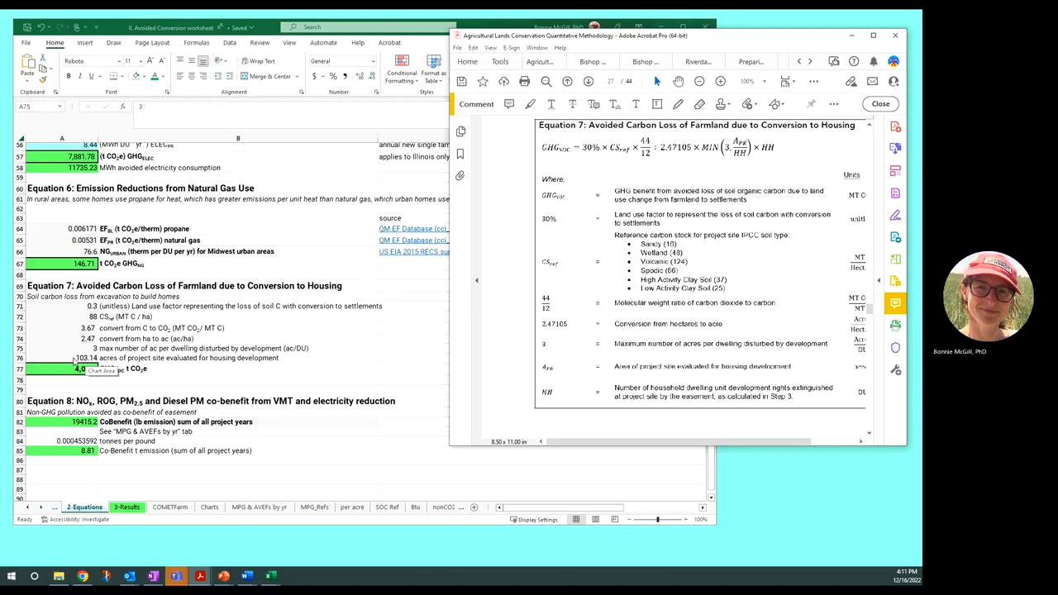
Back in Excel, inspect the project site acreage reference in A76 and the GHG SOC formula in A77, leaving the formula unchanged.
click(75, 358)
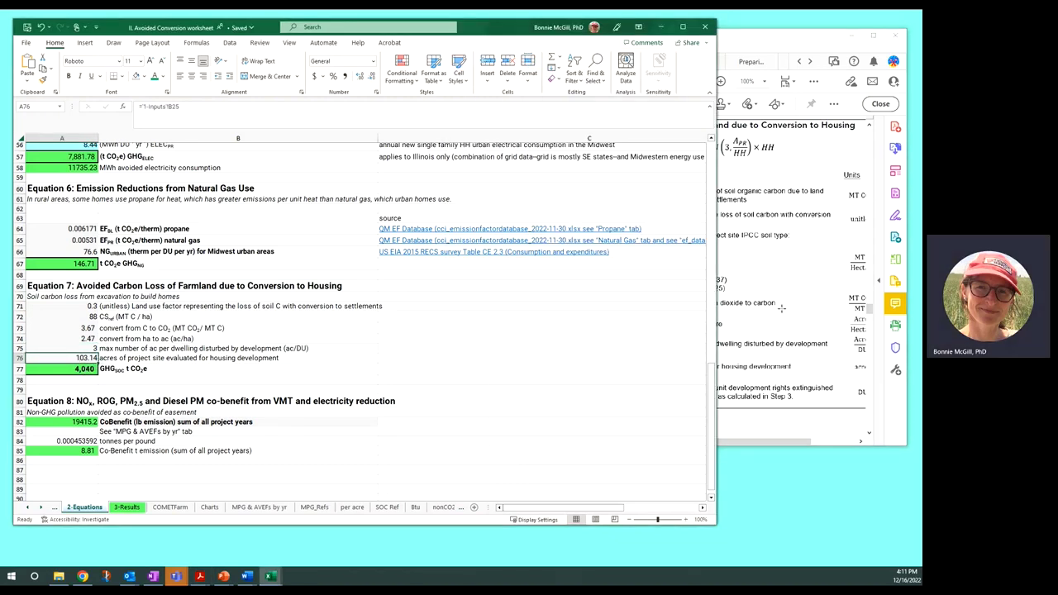
double_click(83, 368)
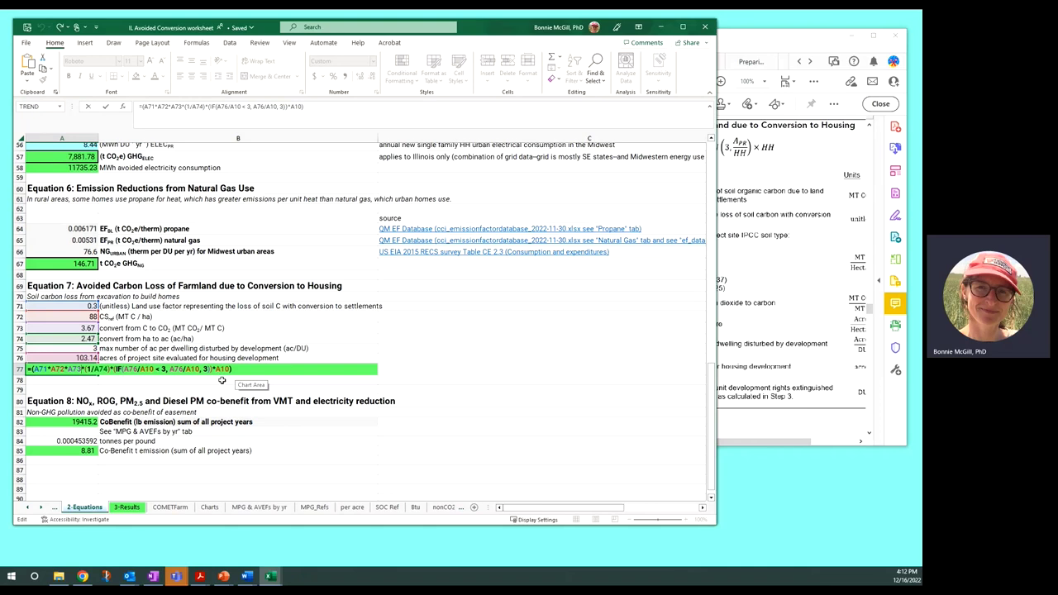
key(ctrl+Return)
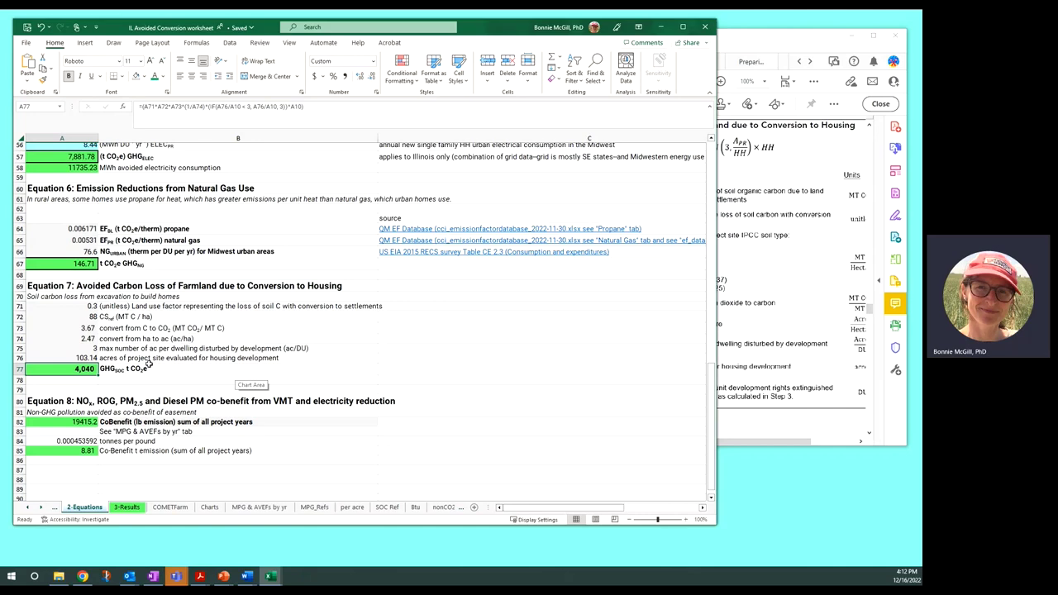
Inspect Equation 1's total GHG benefit SUM formula in A13, leaving it unchanged.
drag(711, 384, 720, 184)
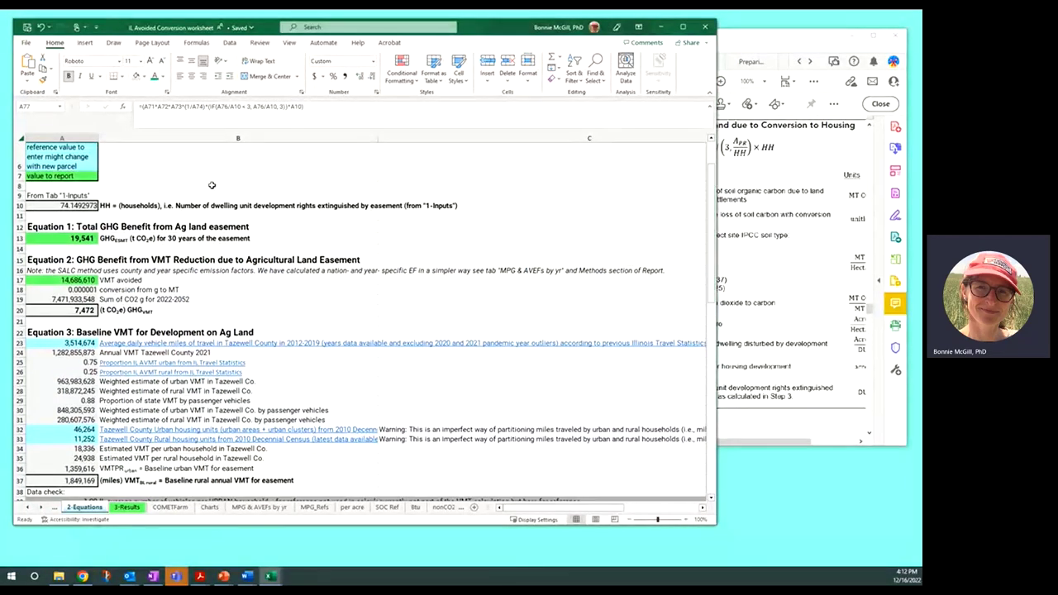
double_click(61, 238)
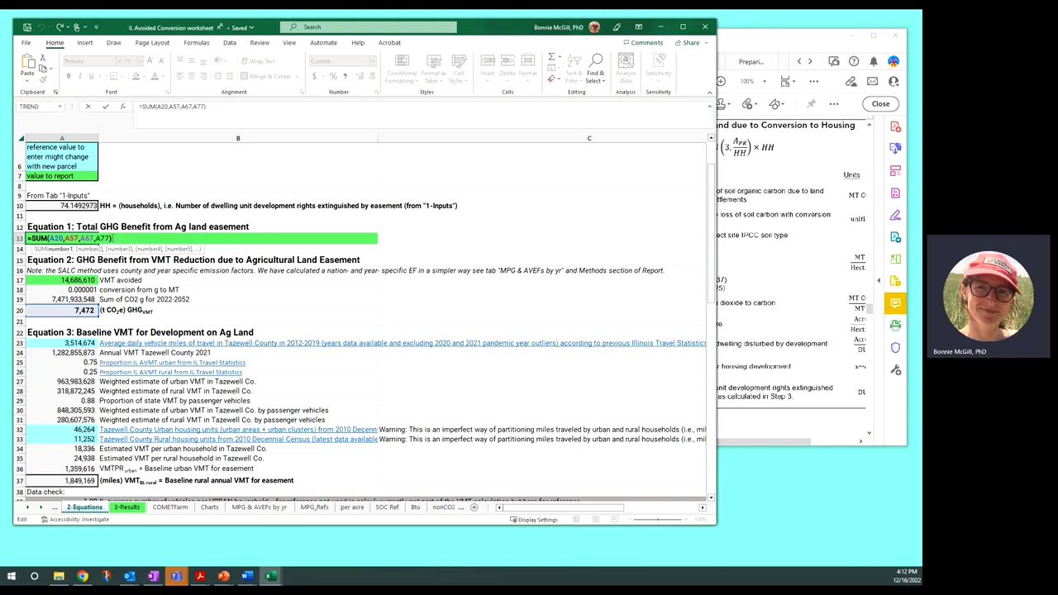
key(Return)
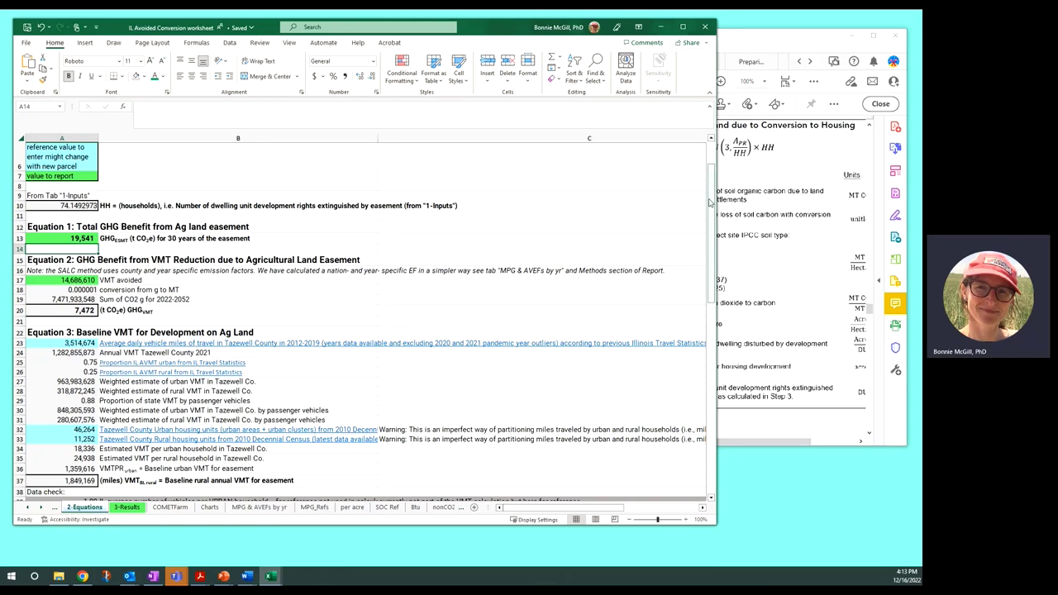
Go to Equation 8 on 2-Equations and inspect the CoBenefit formula in A82.
drag(709, 203, 710, 331)
scroll(145, 419, down, 2)
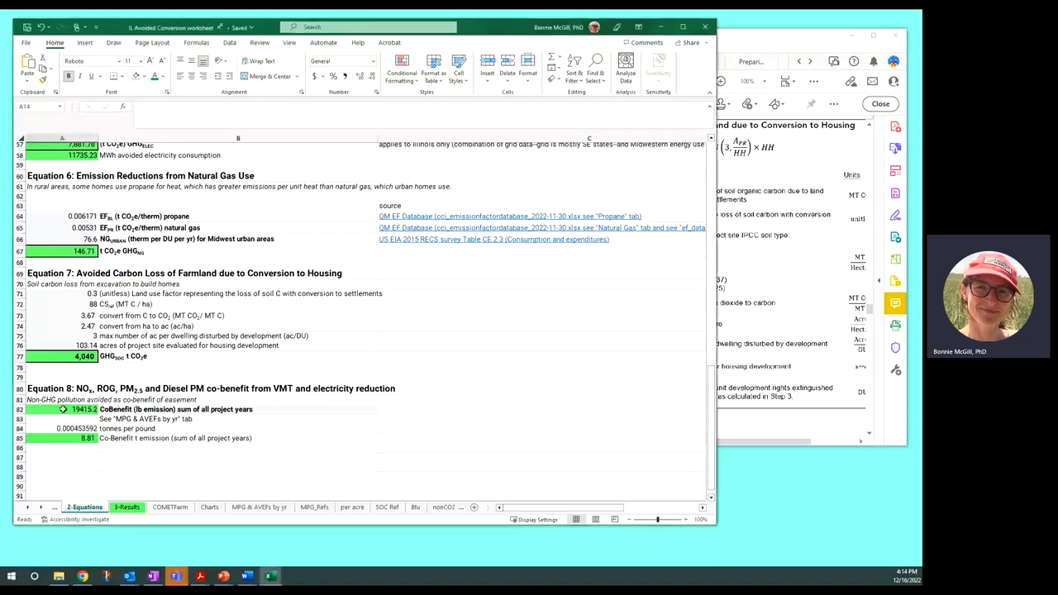
scroll(62, 409, down, 15)
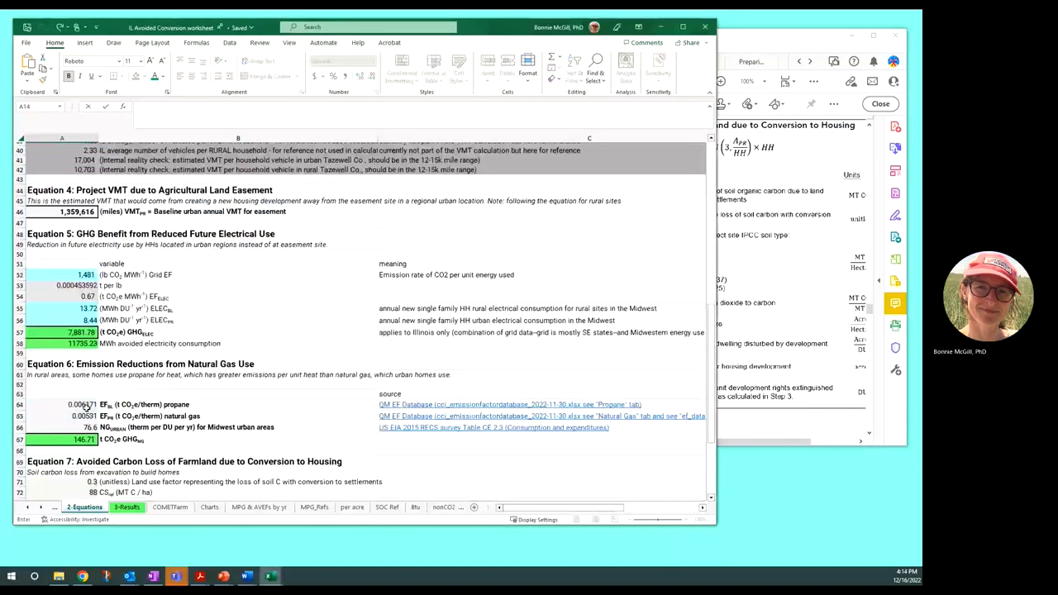
scroll(87, 409, up, 1)
click(85, 397)
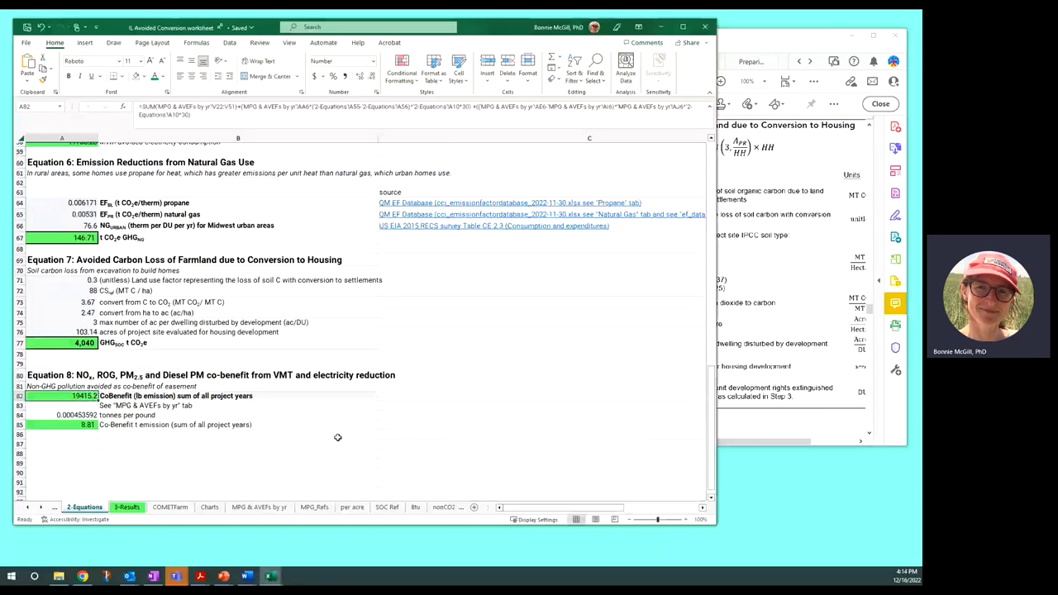
On the MPG & AVEFs by yr sheet, locate the Equation 2 calcs section and the Equation 8 calcs section starting at K4.
click(260, 508)
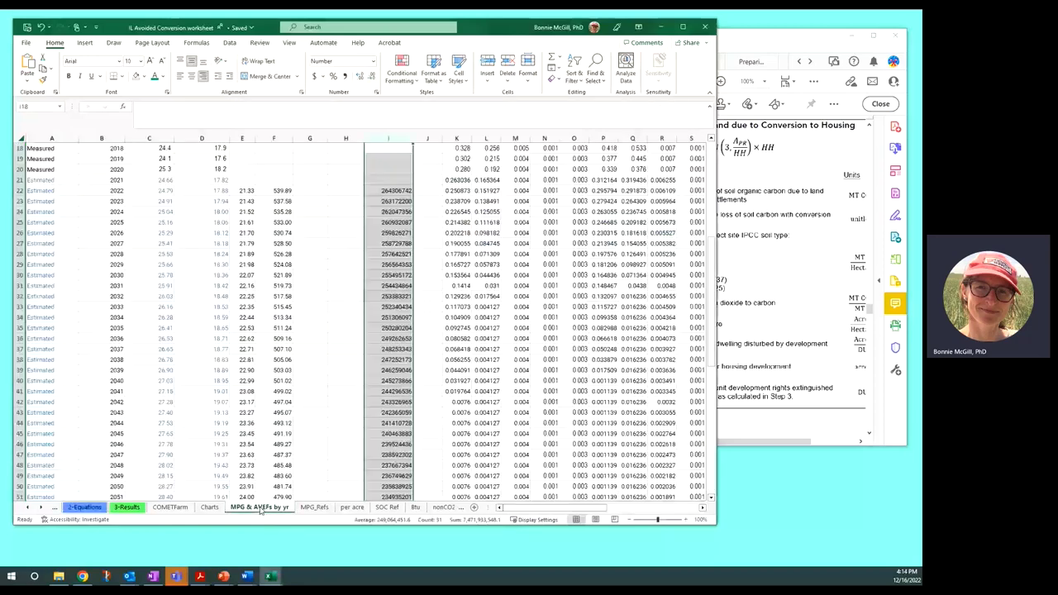
scroll(285, 277, up, 5)
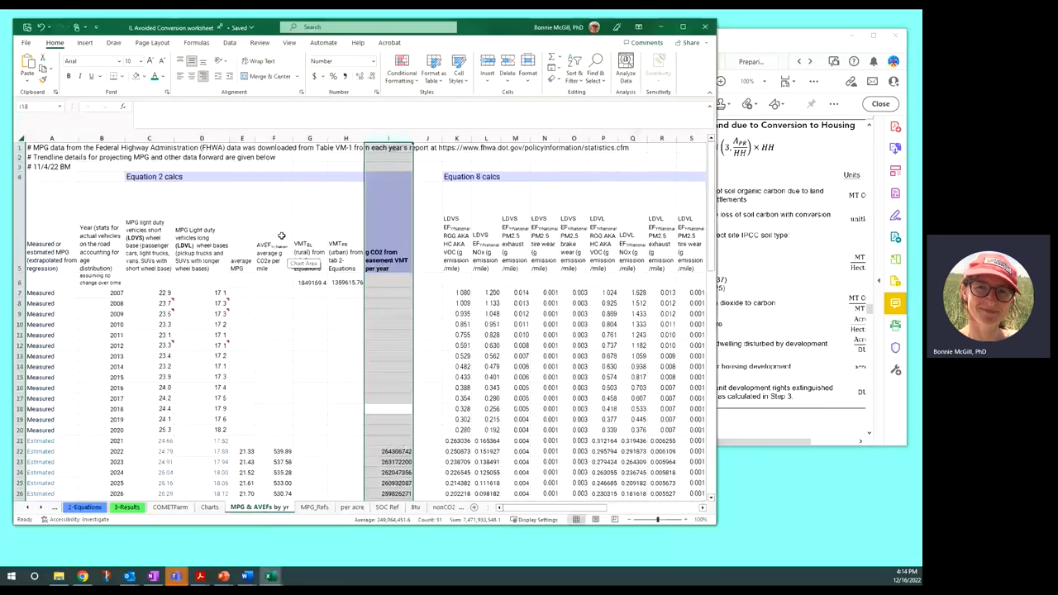
click(162, 177)
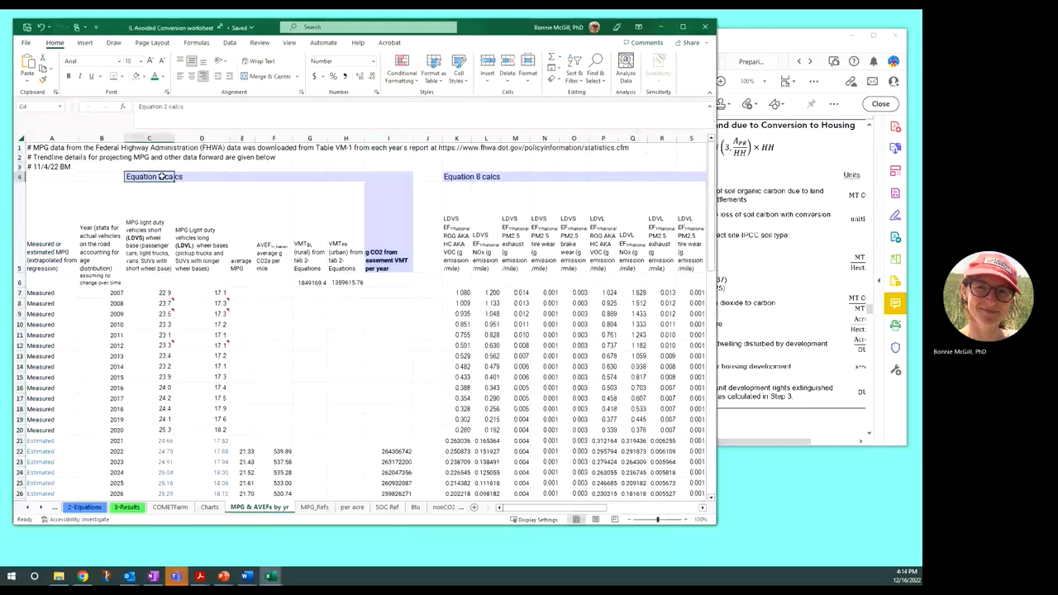
drag(162, 177, 391, 178)
drag(587, 510, 637, 514)
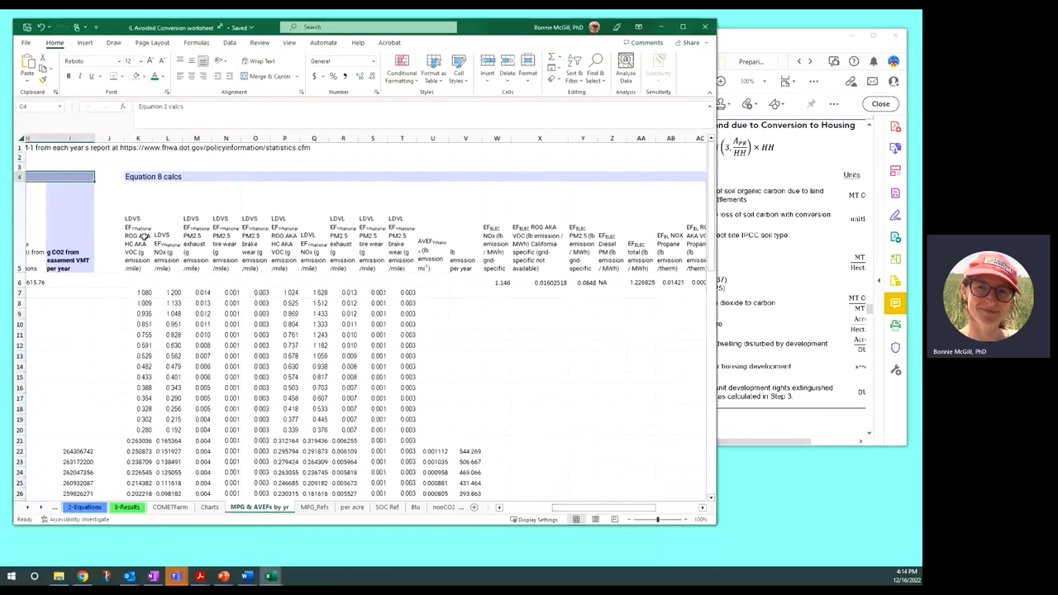
click(143, 176)
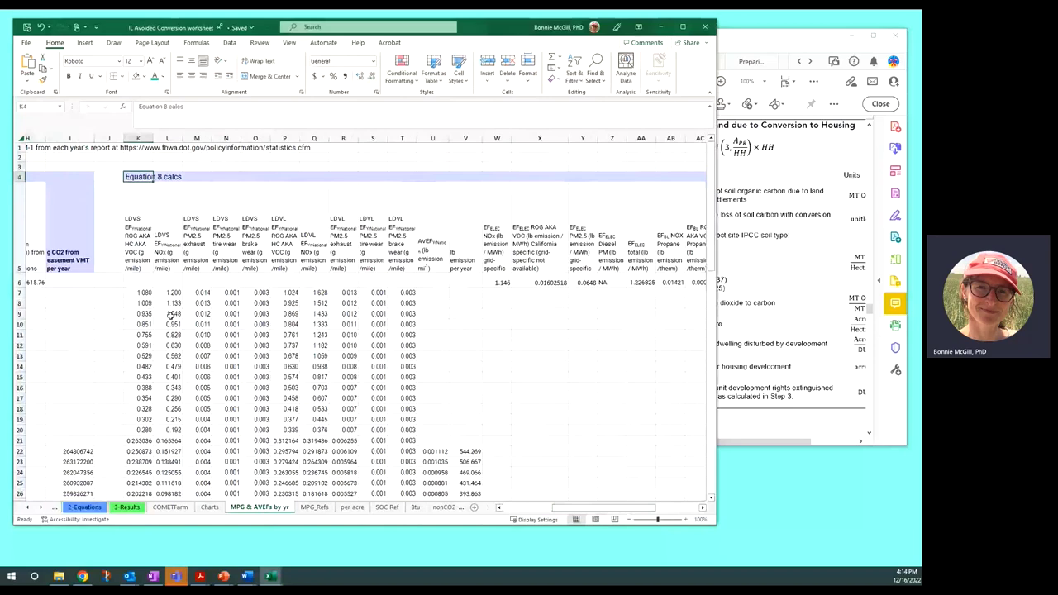
Review the Equation 2 and Equation 8 calcs sections by year and highlight the emission factors for 2007 to 2020 in K7:T20.
scroll(170, 315, down, 4)
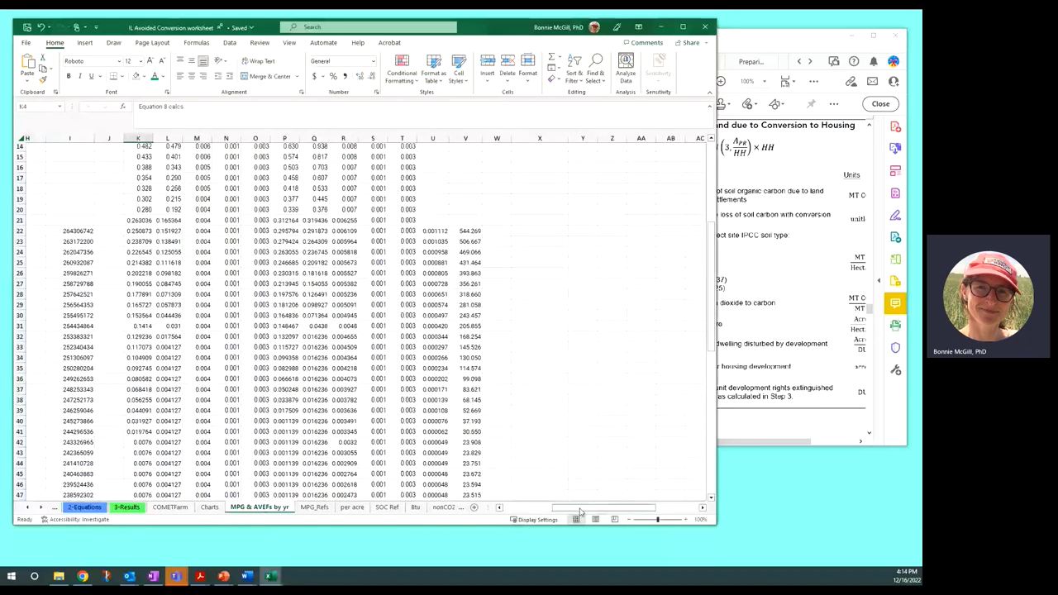
drag(580, 512, 529, 512)
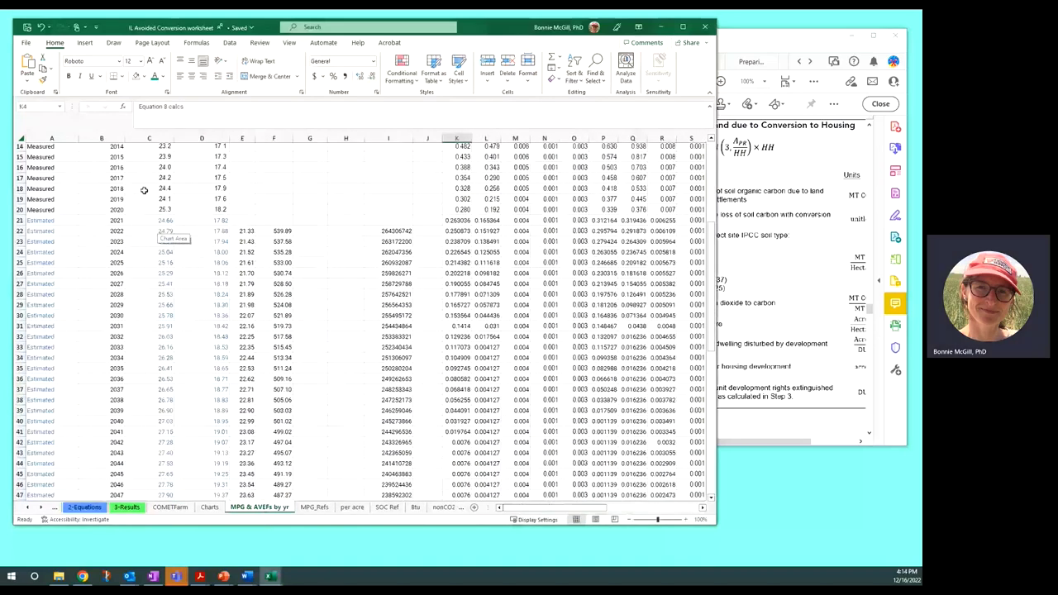
scroll(144, 191, up, 3)
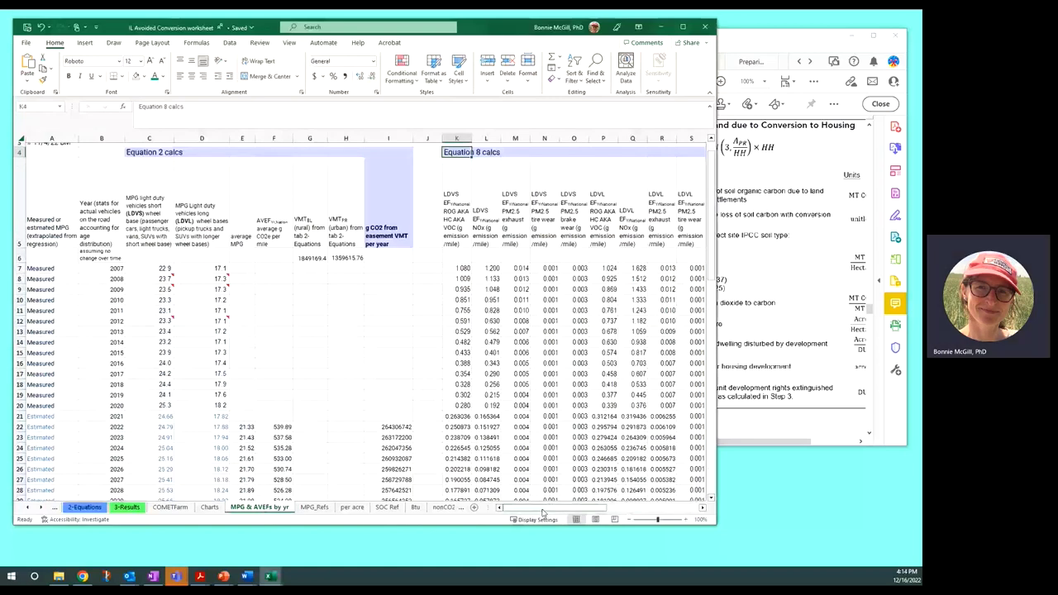
scroll(543, 512, right, 3)
drag(264, 271, 520, 407)
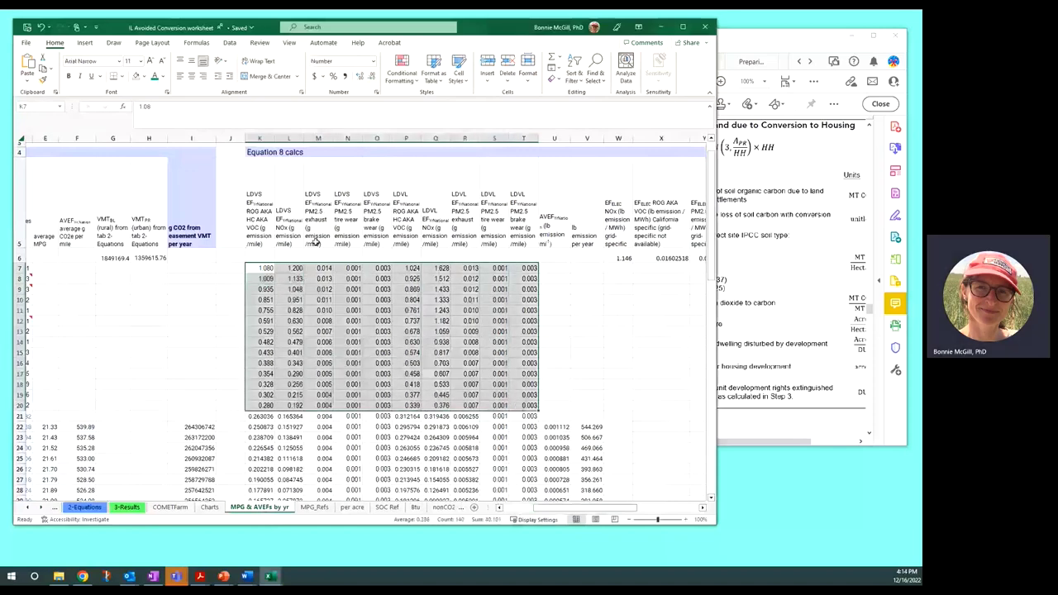
click(256, 268)
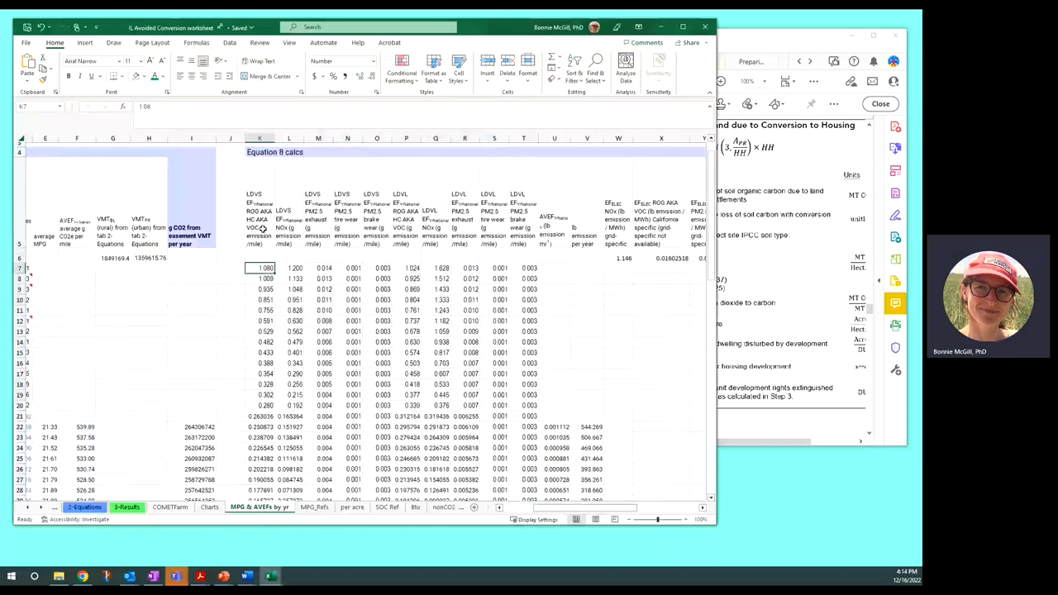
Inspect the LDVS and LDVL emission factor headers for VOC, NOx and PM2.5 brake wear in row 5, ending on K7.
click(265, 223)
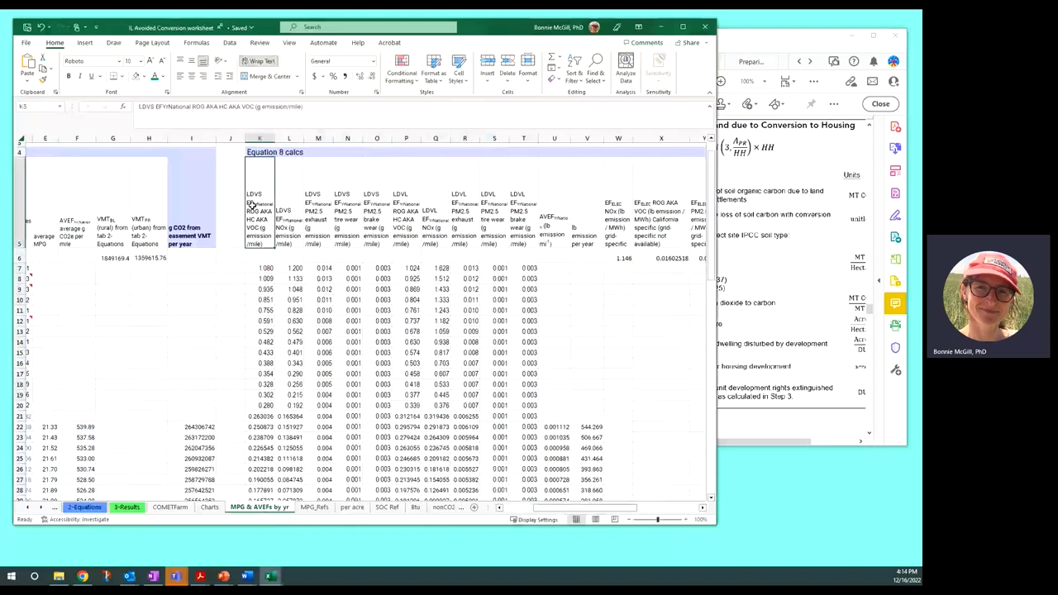
click(285, 228)
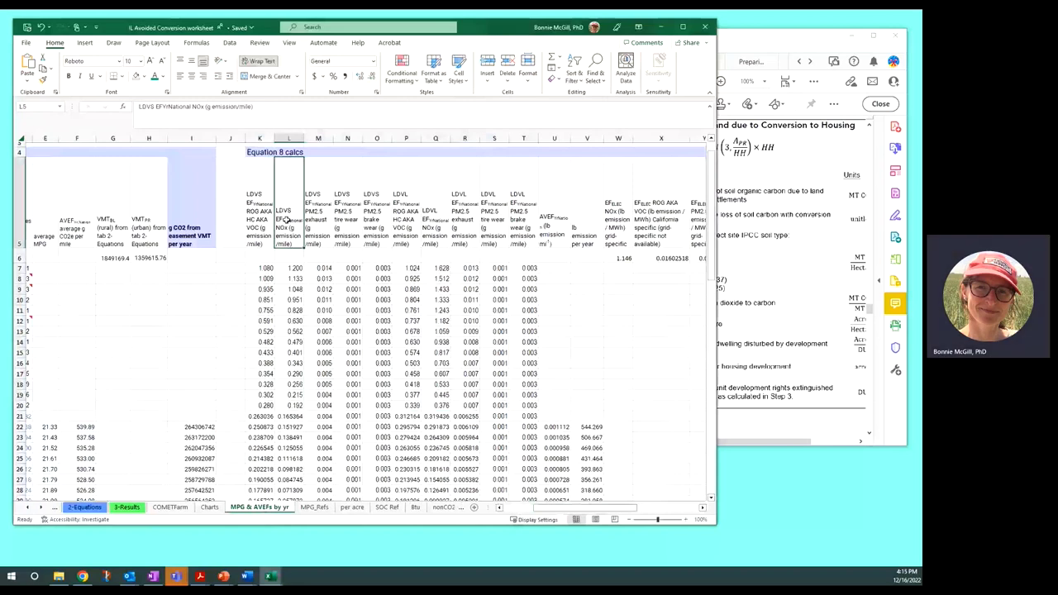
click(374, 223)
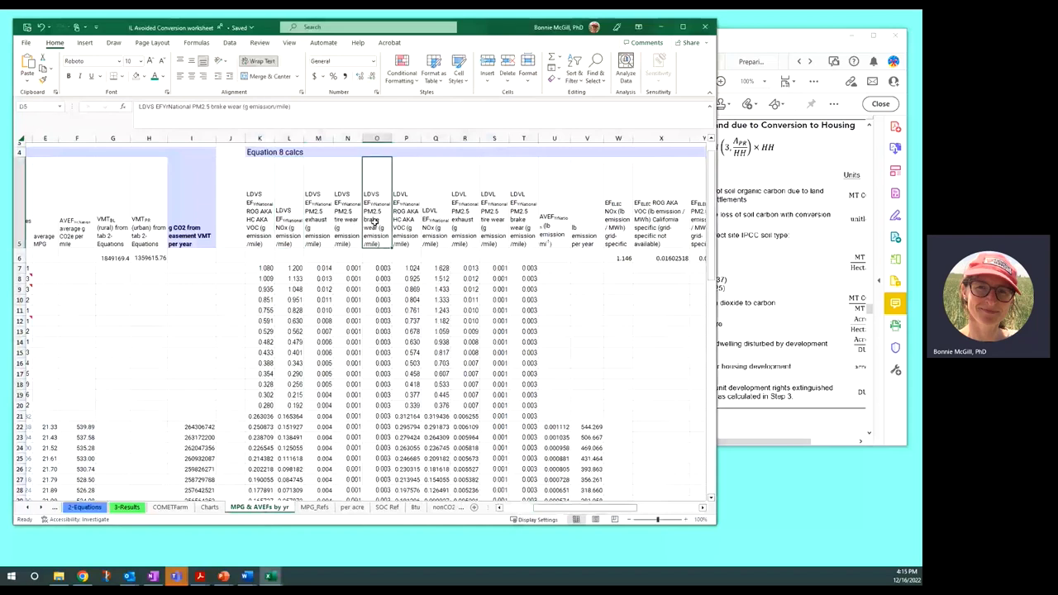
click(402, 199)
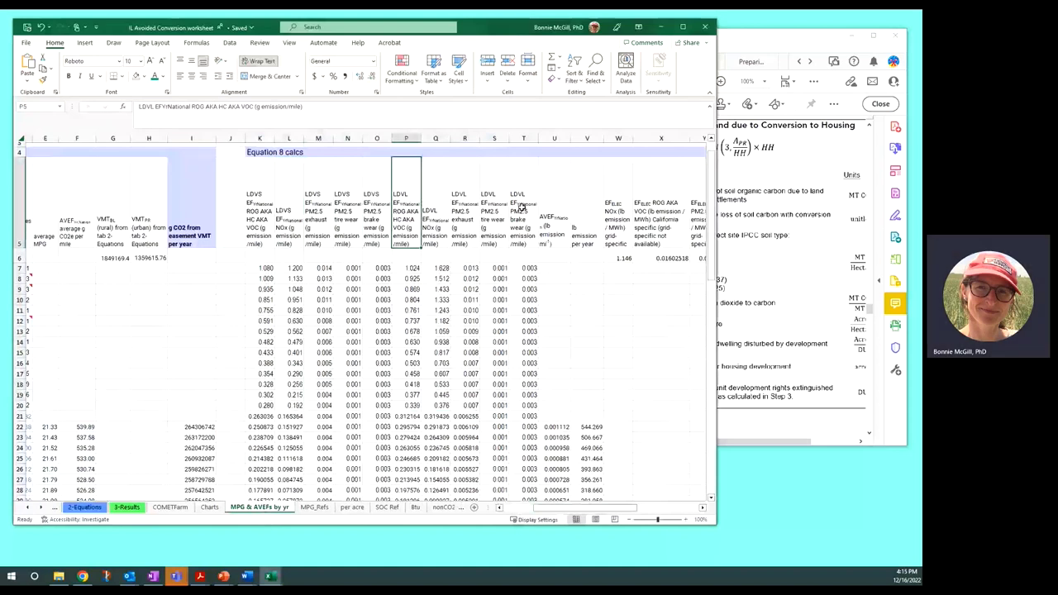
click(260, 268)
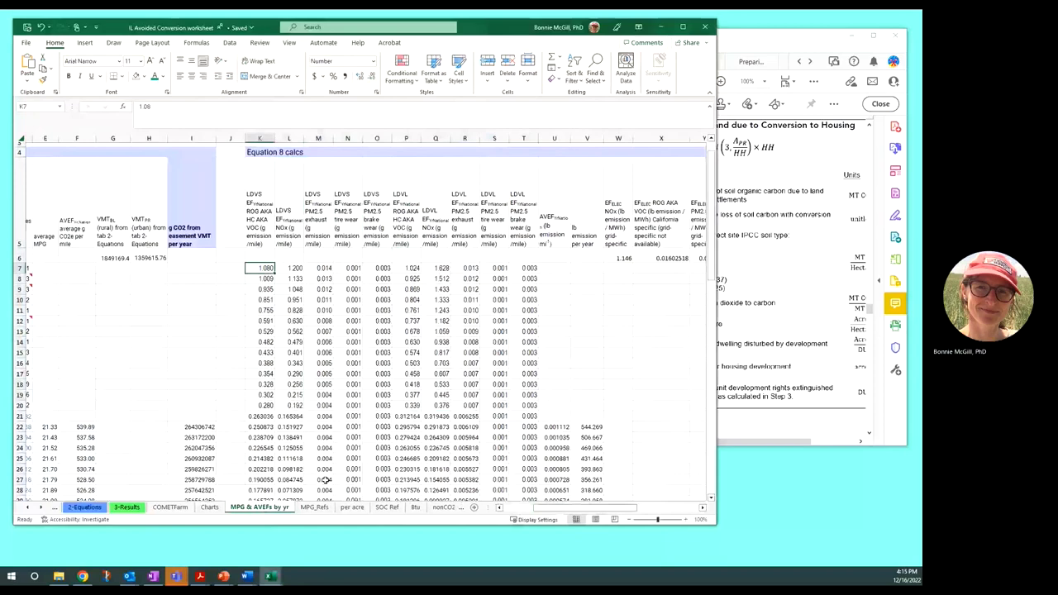
Locate the nonCO2 EFs sheet and review Table 4-43's vehicle emission rates down to its notes and source link.
click(314, 507)
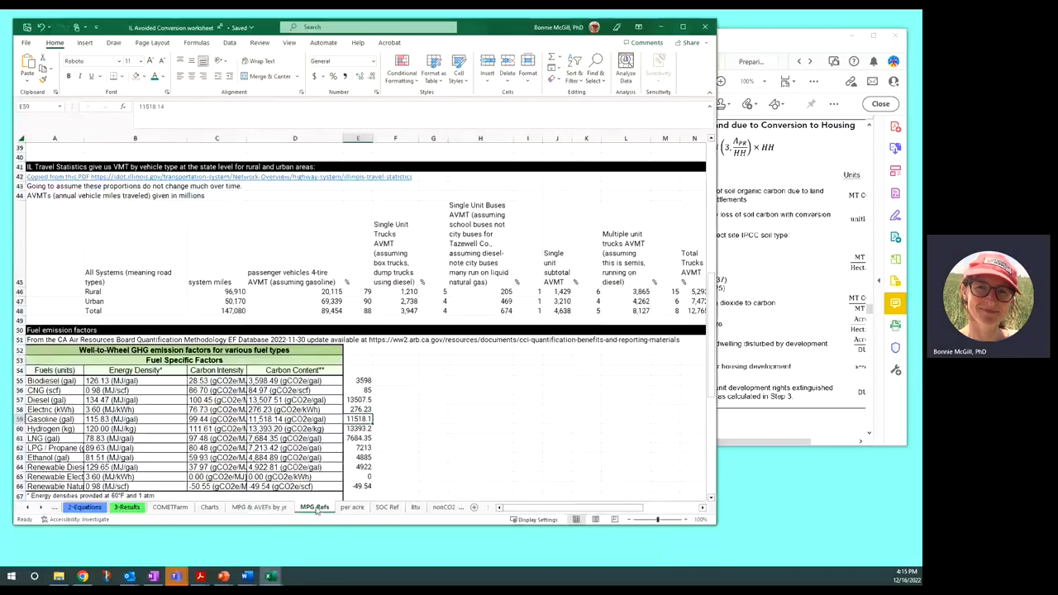
scroll(317, 509, up, 13)
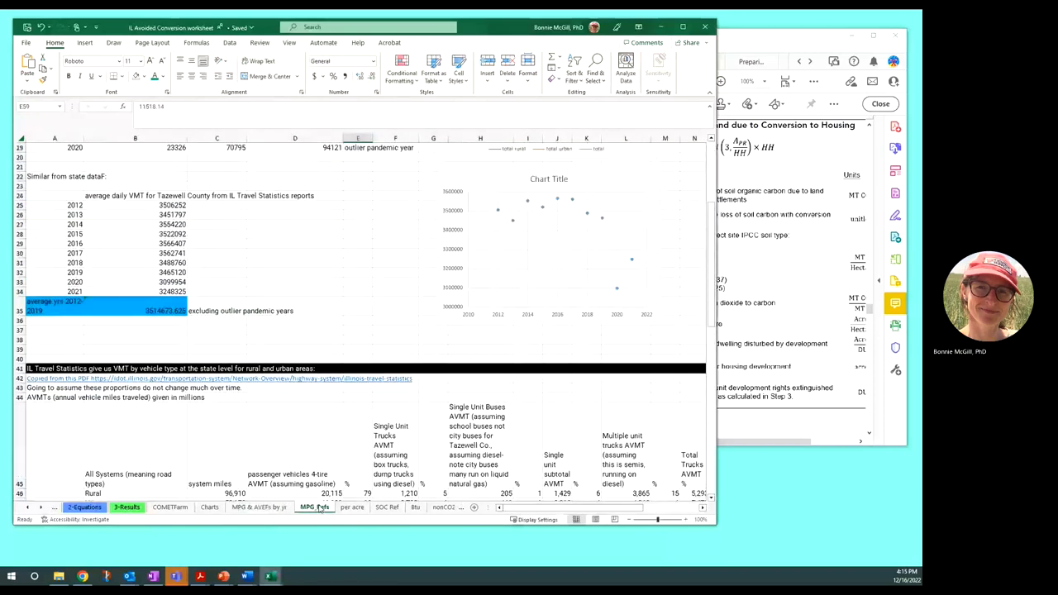
click(40, 507)
click(40, 507)
click(41, 507)
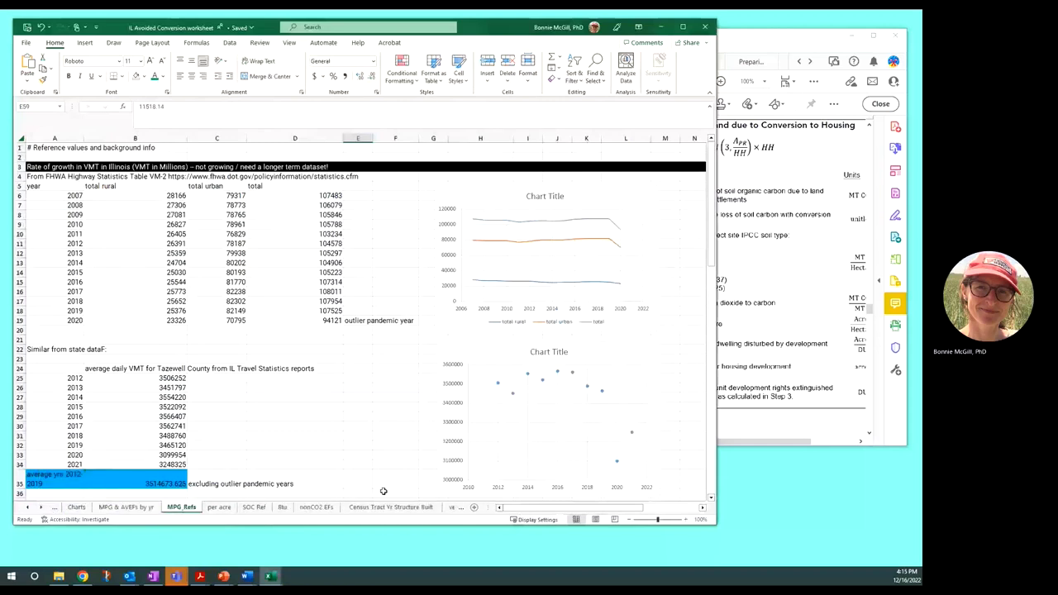
click(317, 507)
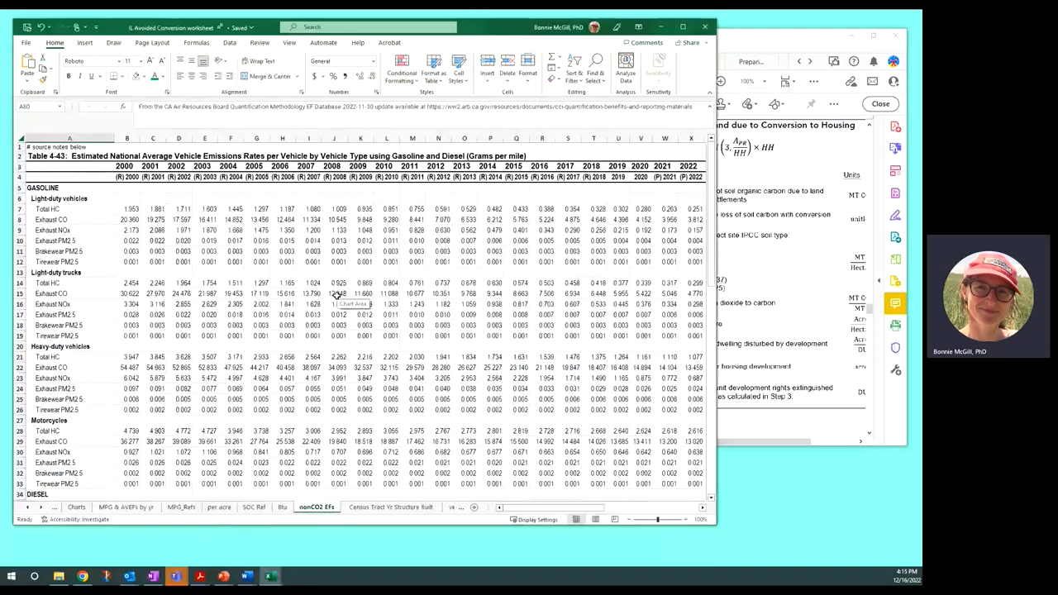
scroll(217, 191, down, 12)
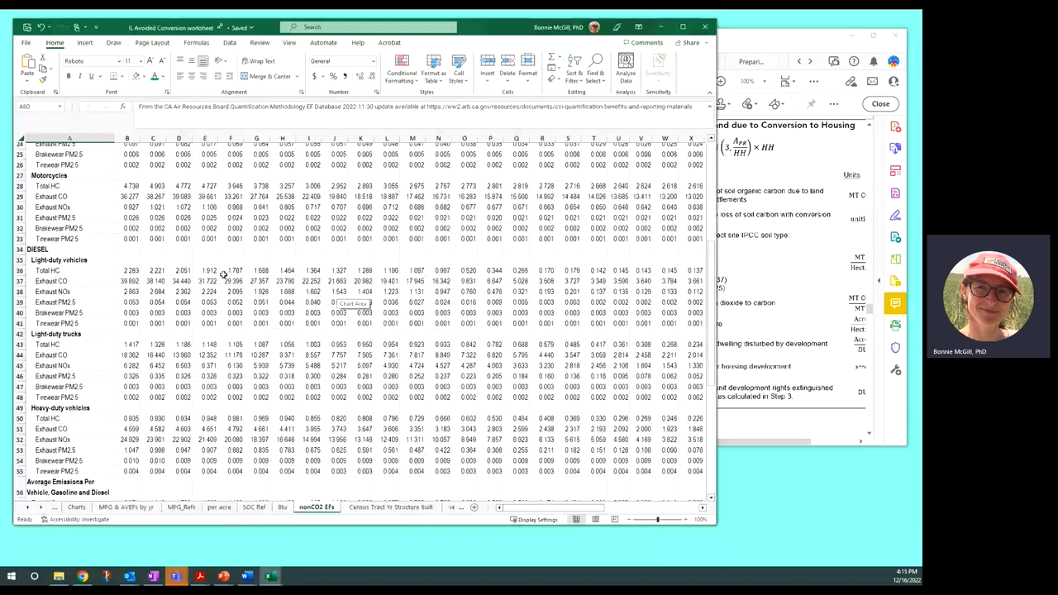
scroll(223, 285, down, 4)
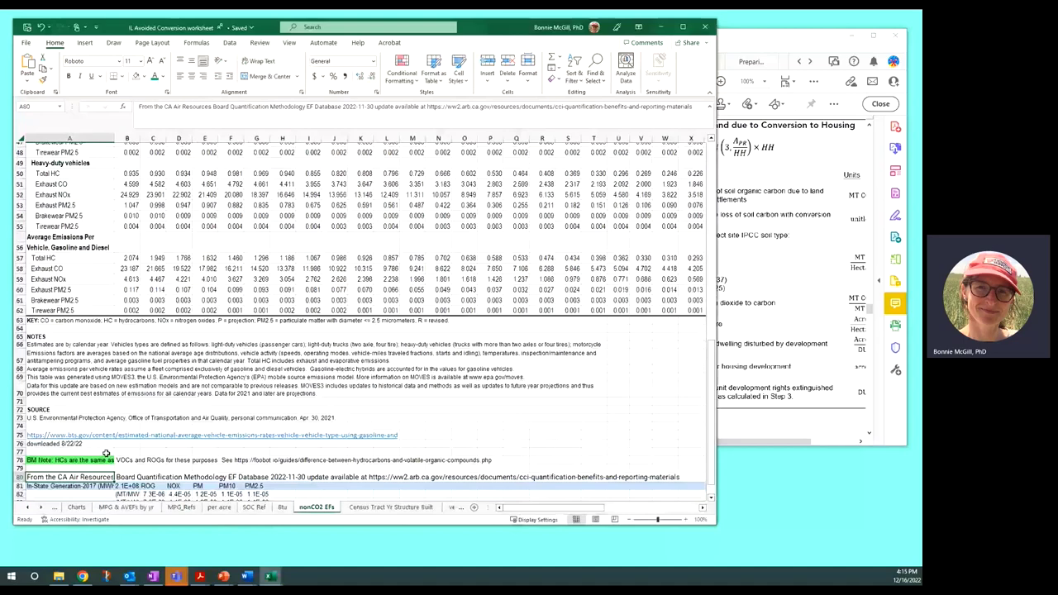
Review Table 4-43's yearly columns through 2030 and inspect the SLOPE formula in AH7, leaving it unchanged.
scroll(106, 453, up, 16)
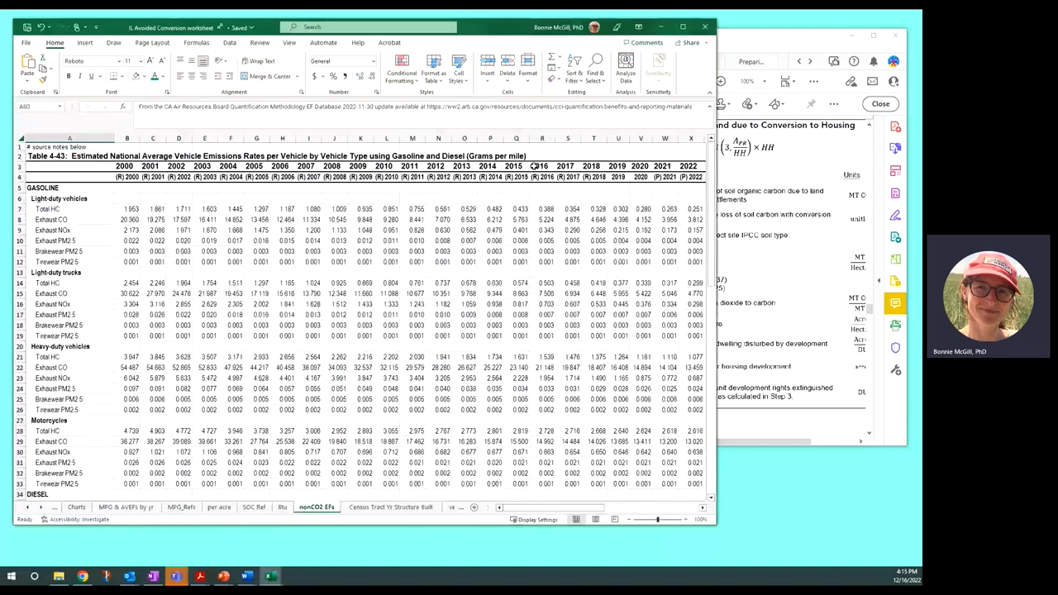
drag(580, 508, 628, 519)
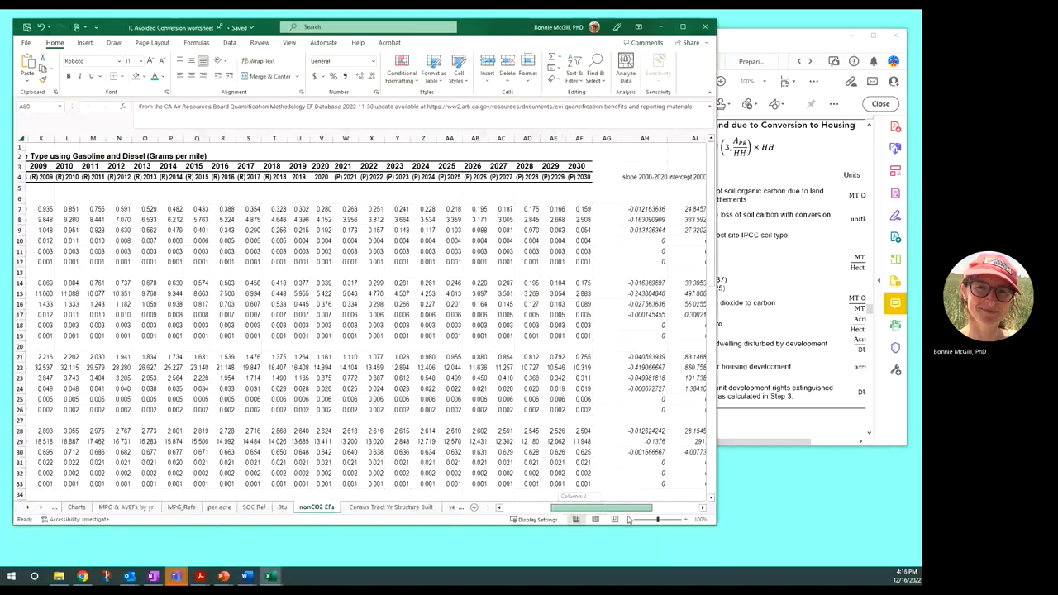
scroll(655, 467, right, 5)
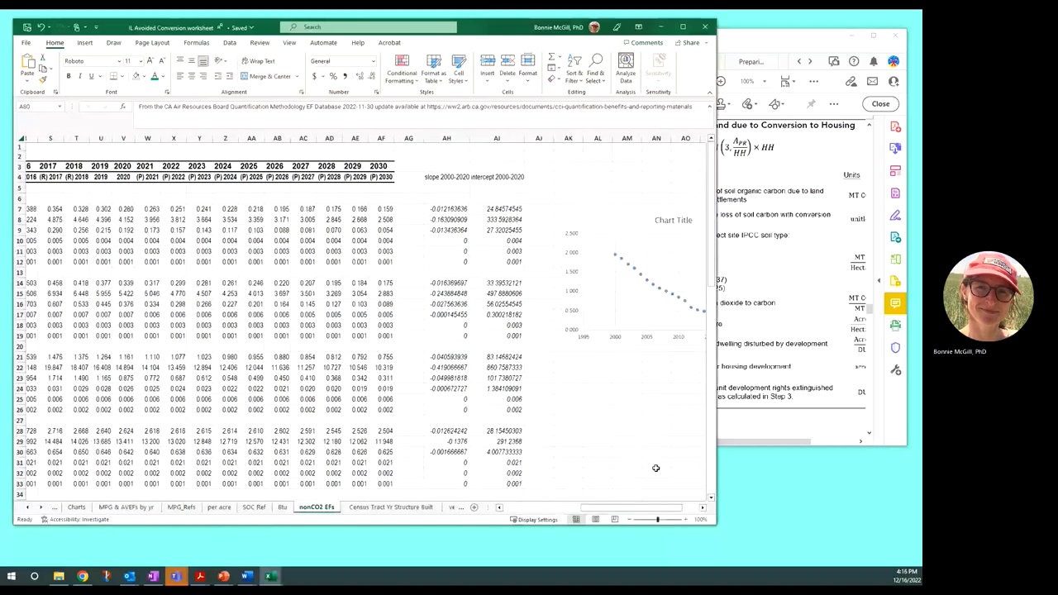
double_click(453, 209)
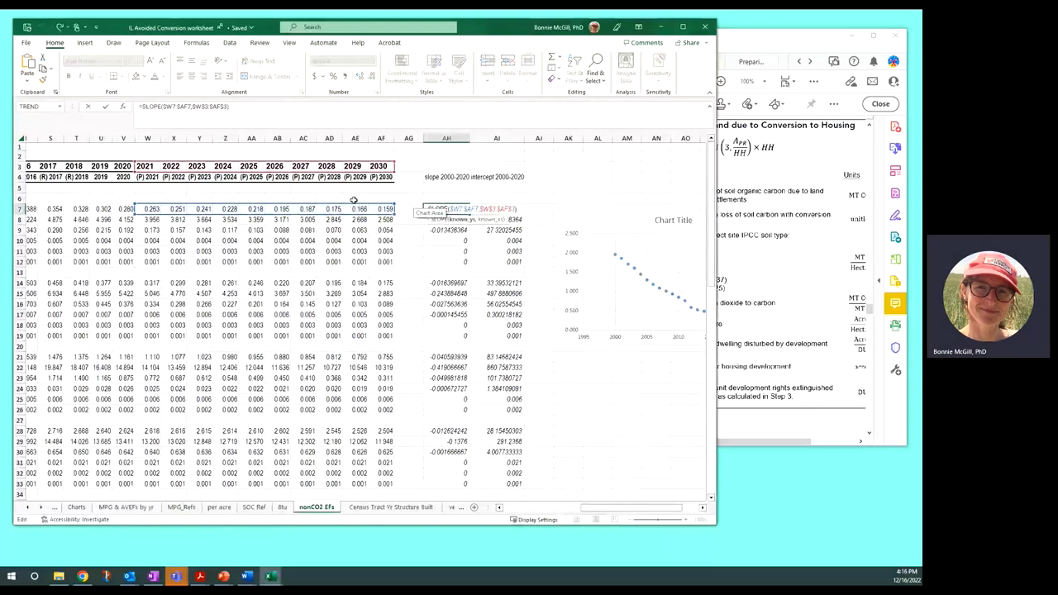
key(Return)
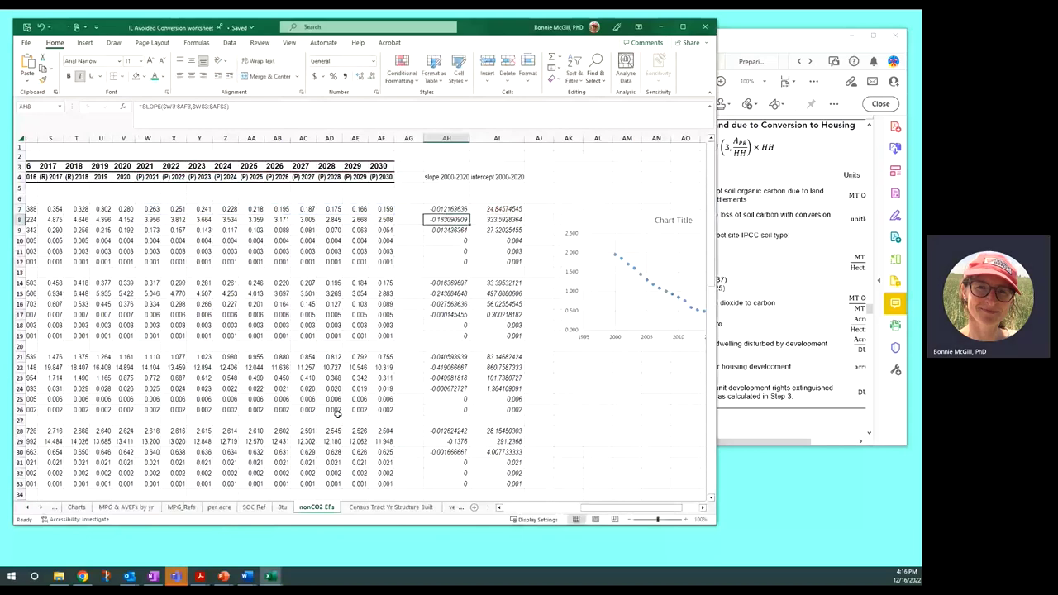
Return to the MPG & AVEFs by yr sheet and highlight the Equation 8 emission factors in K7:T20.
click(29, 507)
click(30, 508)
click(30, 507)
click(29, 508)
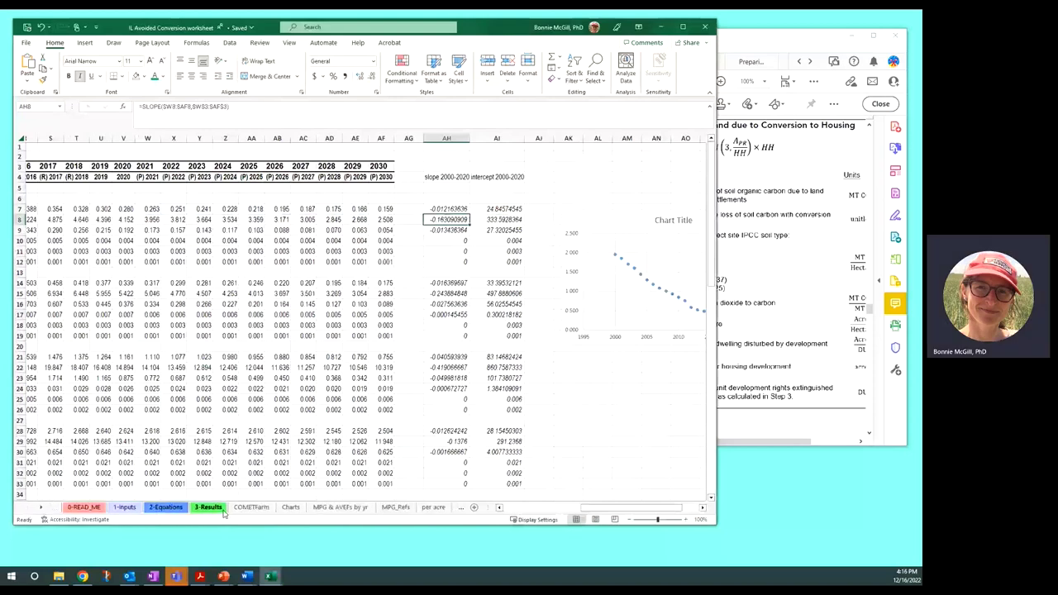
click(354, 509)
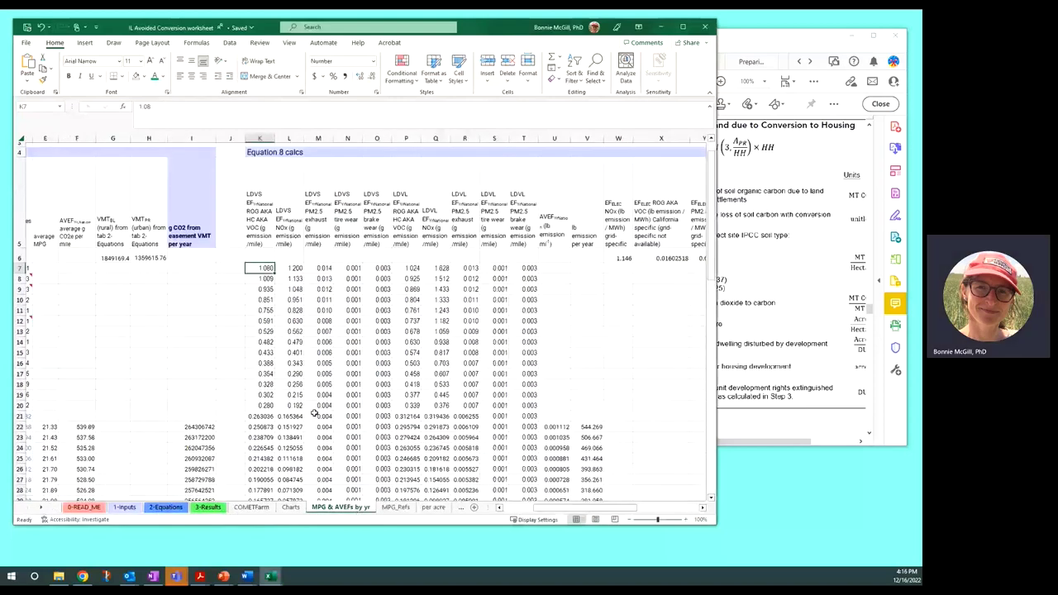
scroll(311, 408, down, 2)
drag(261, 194, 529, 333)
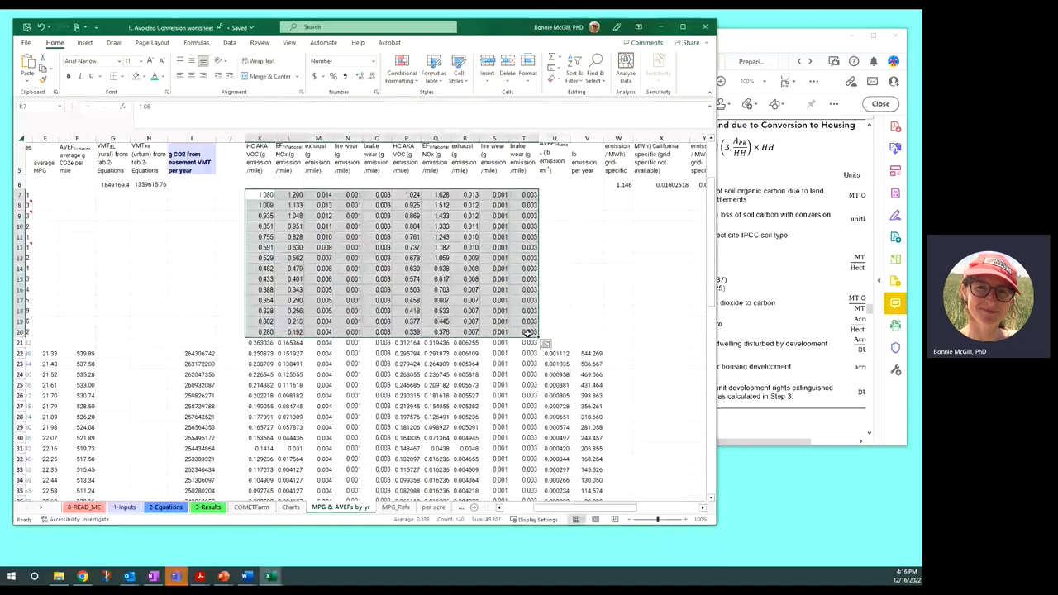
Inspect the projected emission factor formulas in K21 and M21 and compare them with the entered value in M20.
click(261, 343)
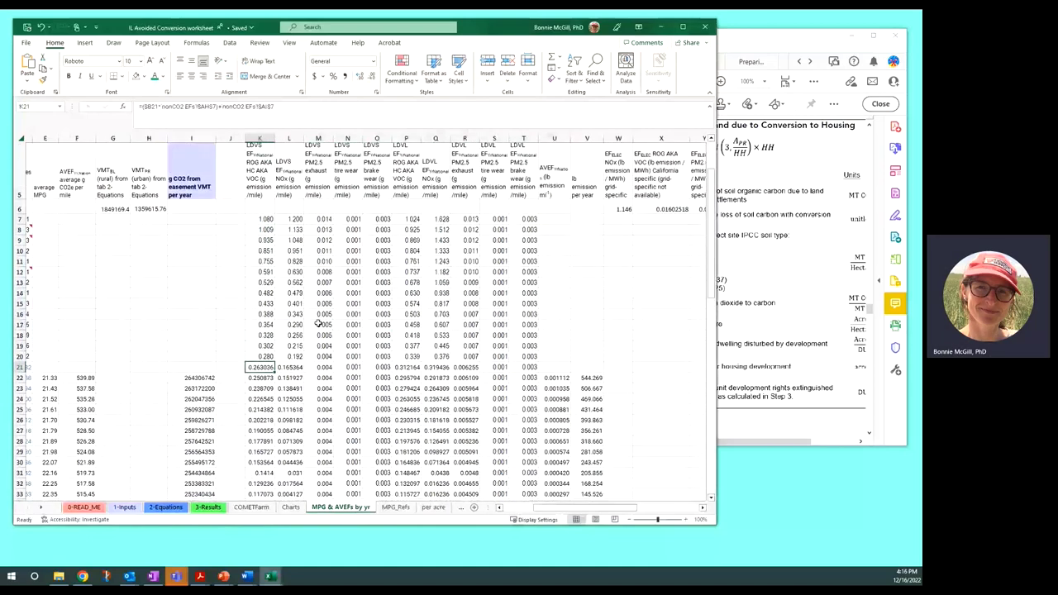
click(327, 368)
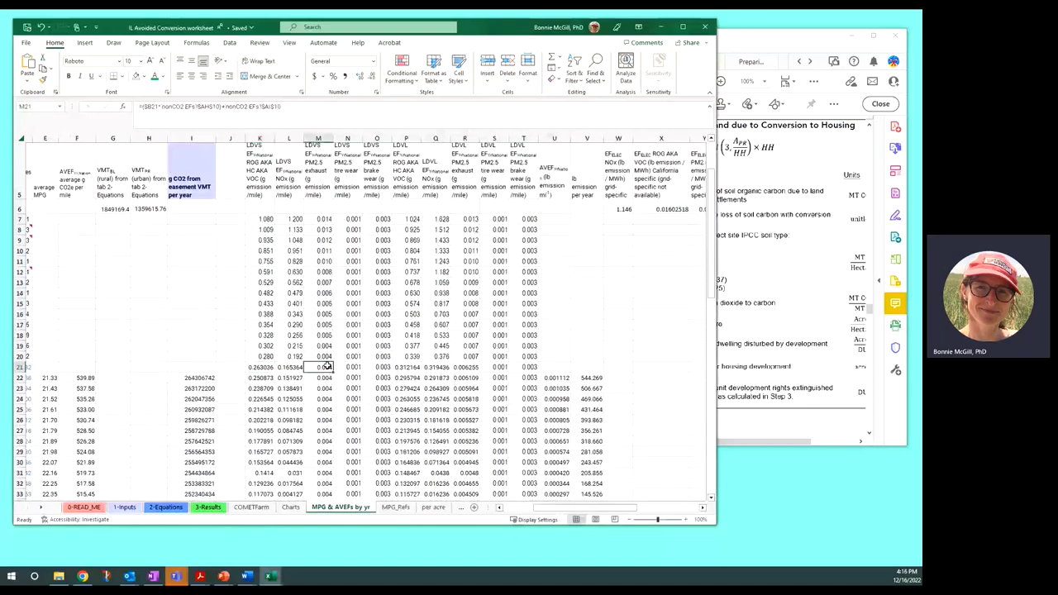
scroll(328, 366, down, 1)
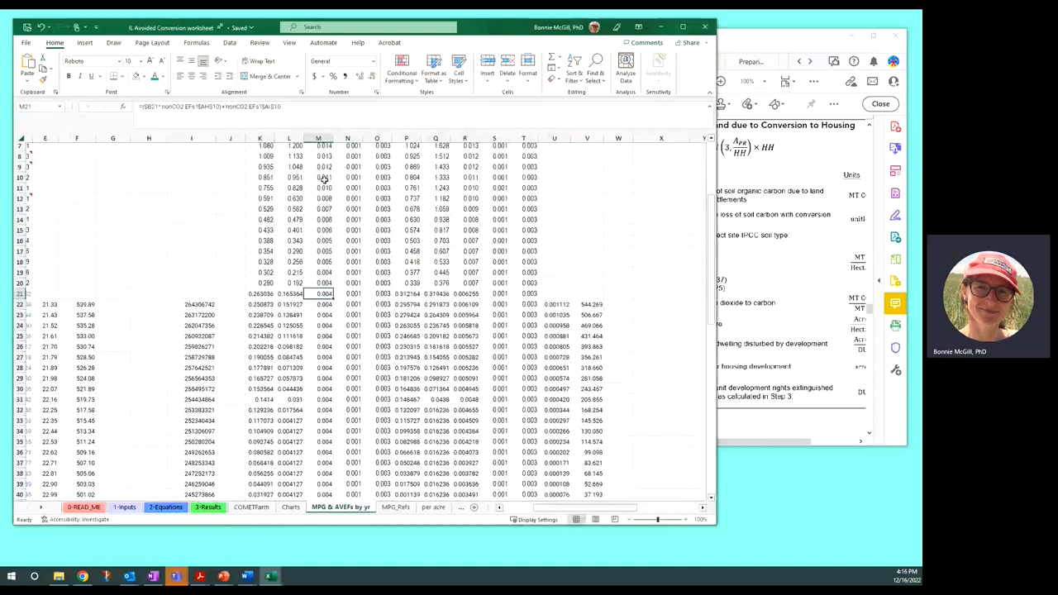
scroll(321, 355, down, 3)
scroll(320, 362, down, 1)
scroll(321, 362, up, 2)
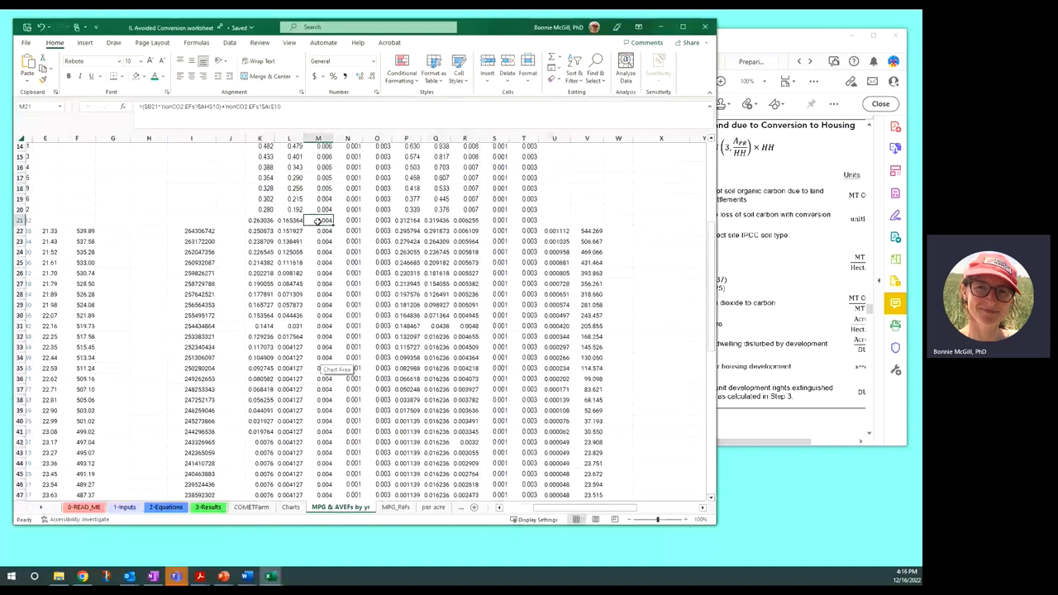
click(324, 210)
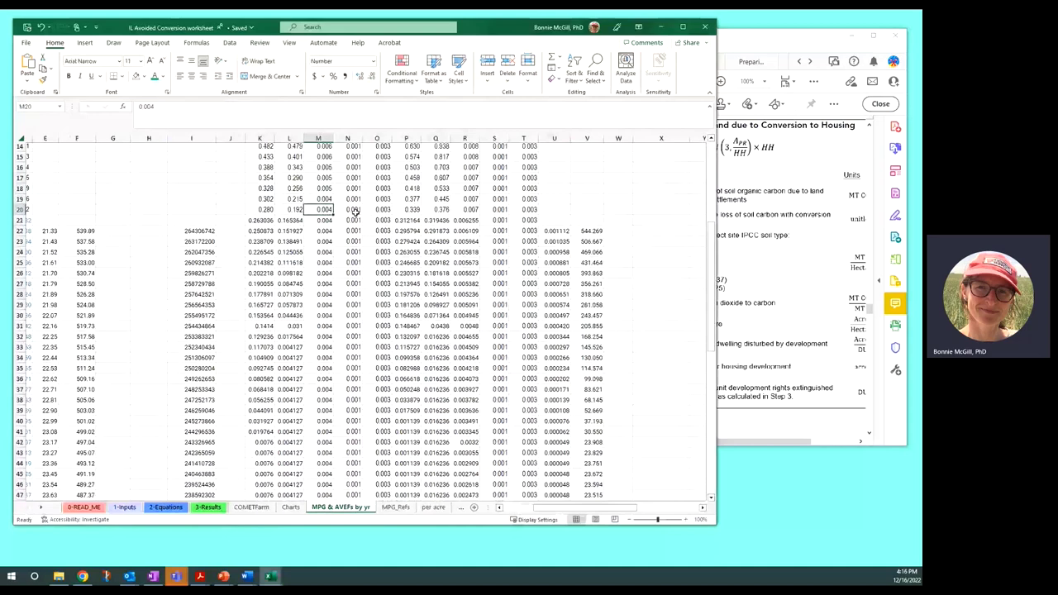
Check the notes below the Equation 8 calcs and inspect column K's VOC factors in K30, K16 and K42.
scroll(354, 214, down, 3)
scroll(352, 248, down, 1)
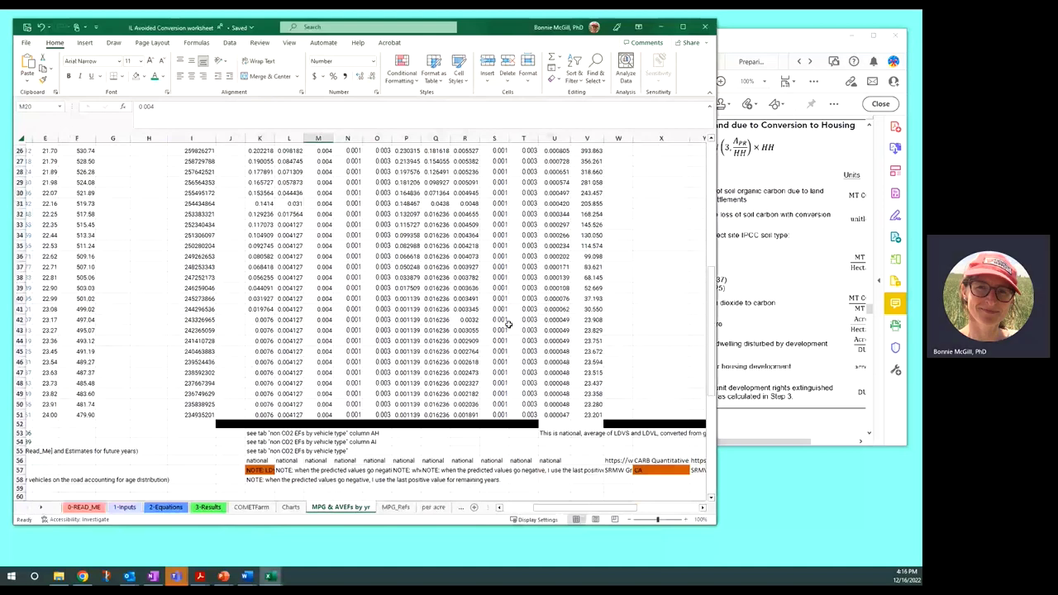
click(261, 191)
scroll(262, 192, up, 5)
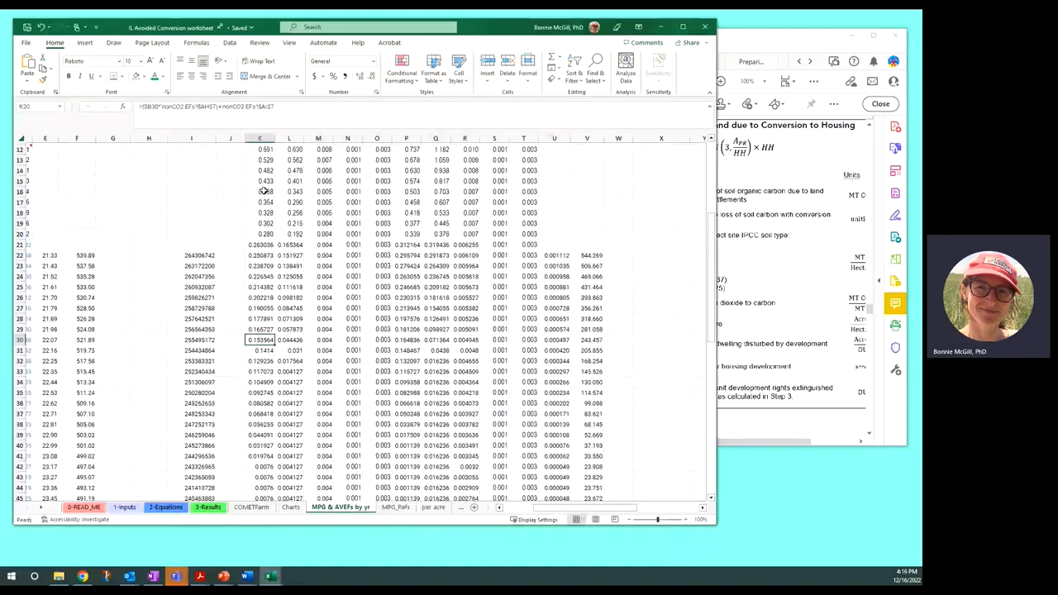
click(263, 191)
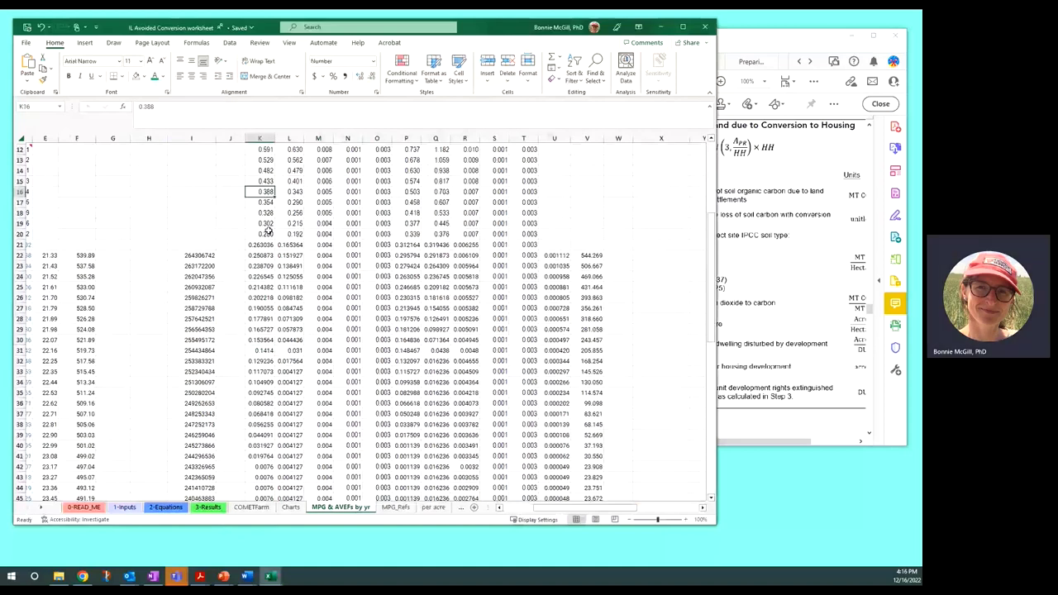
scroll(265, 405, down, 3)
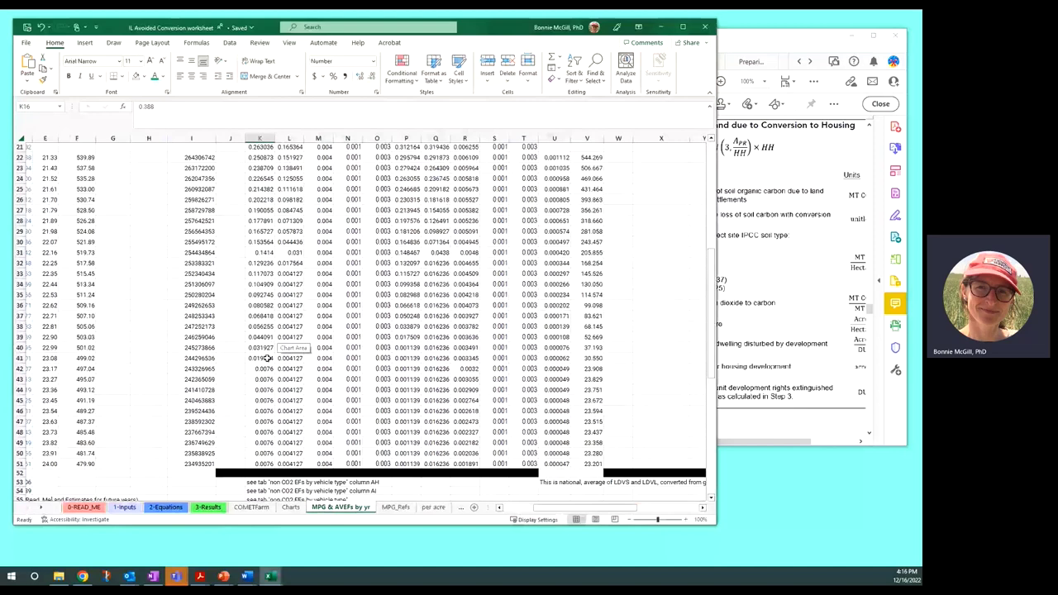
click(263, 368)
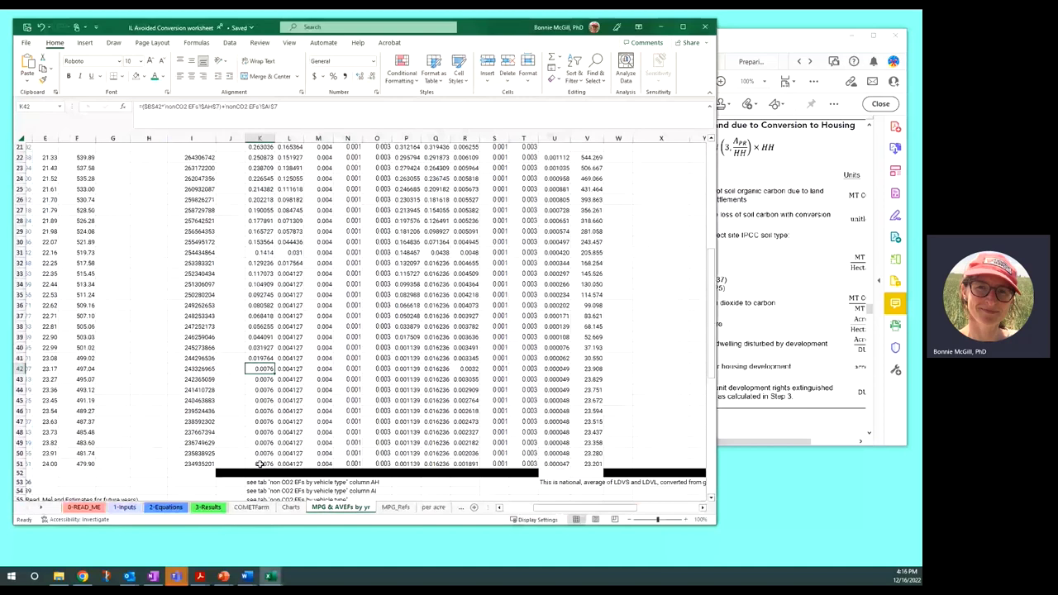
scroll(407, 381, up, 6)
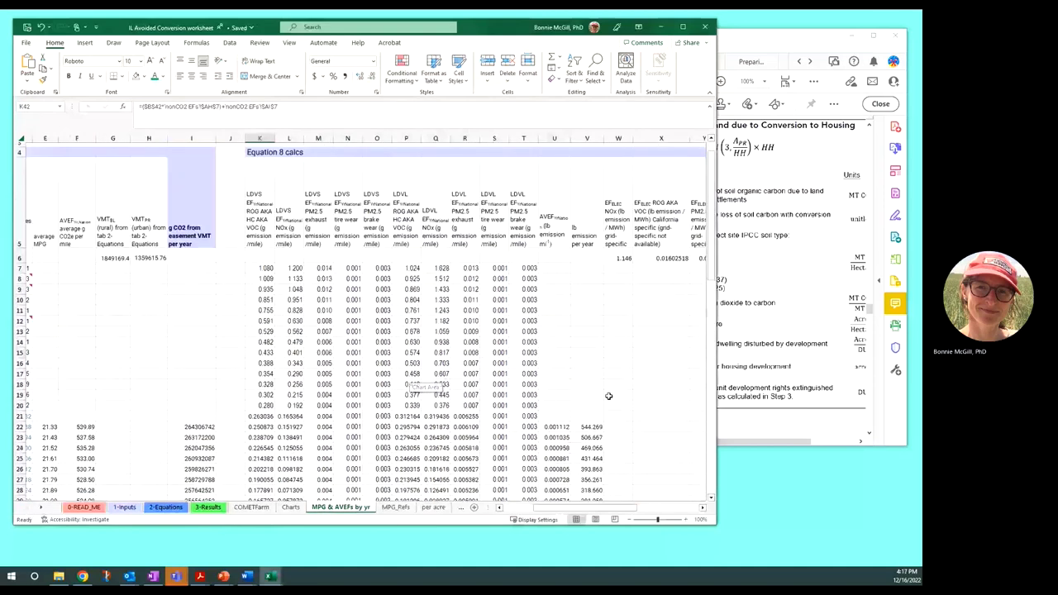
Inspect the averaged vehicle emission factor formula in U22 and the pounds of emission per year formula in V22, leaving both unchanged.
double_click(555, 427)
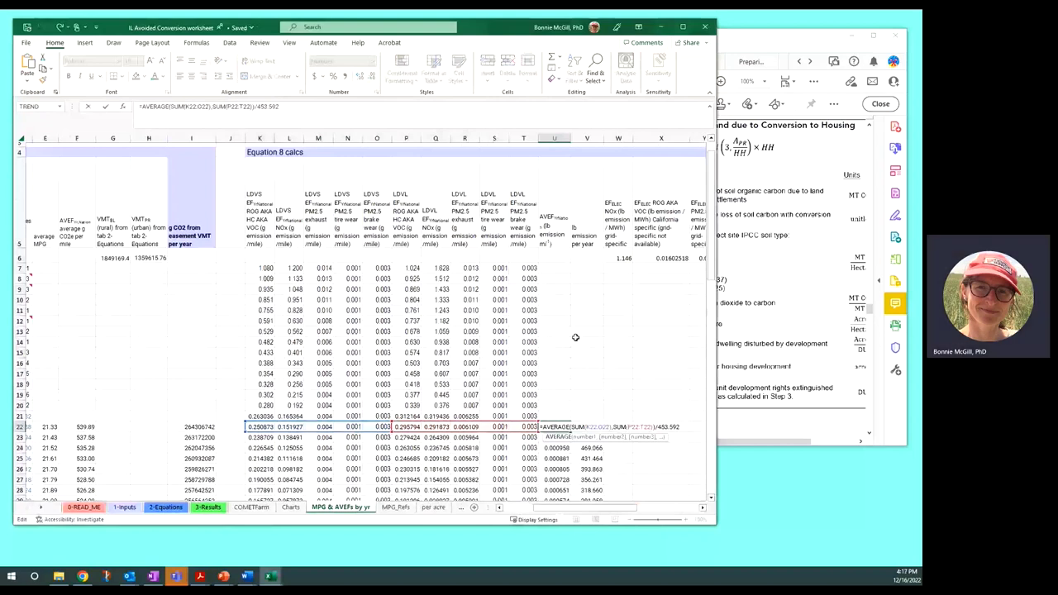
key(Return)
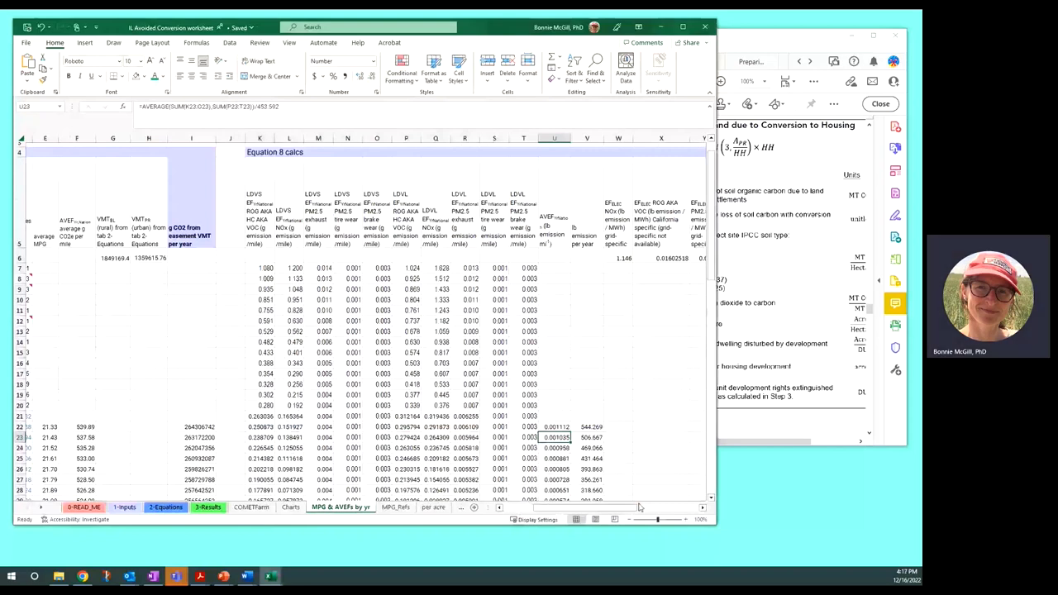
click(603, 428)
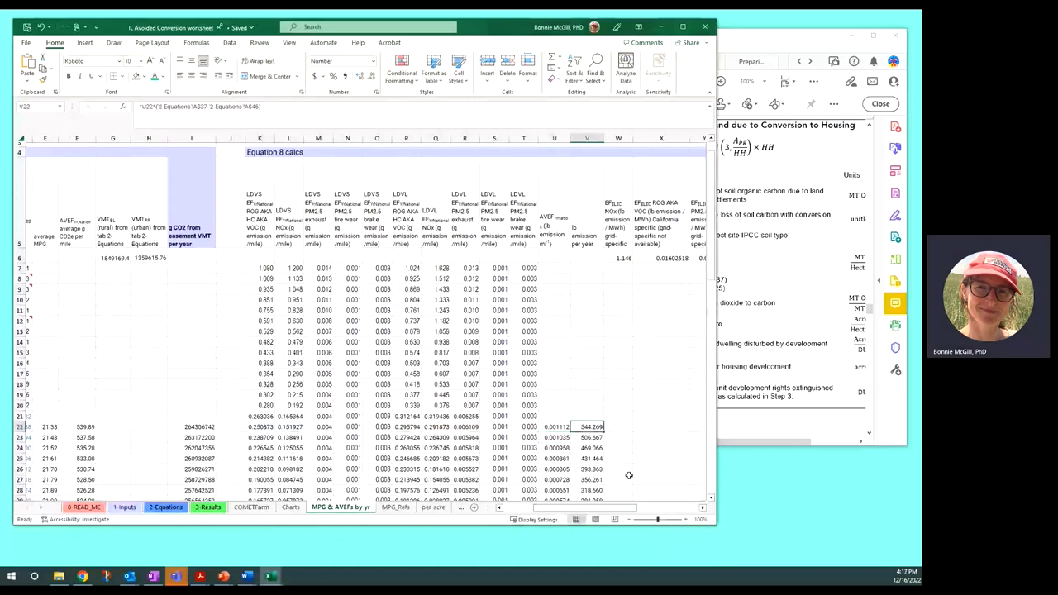
drag(624, 512, 633, 512)
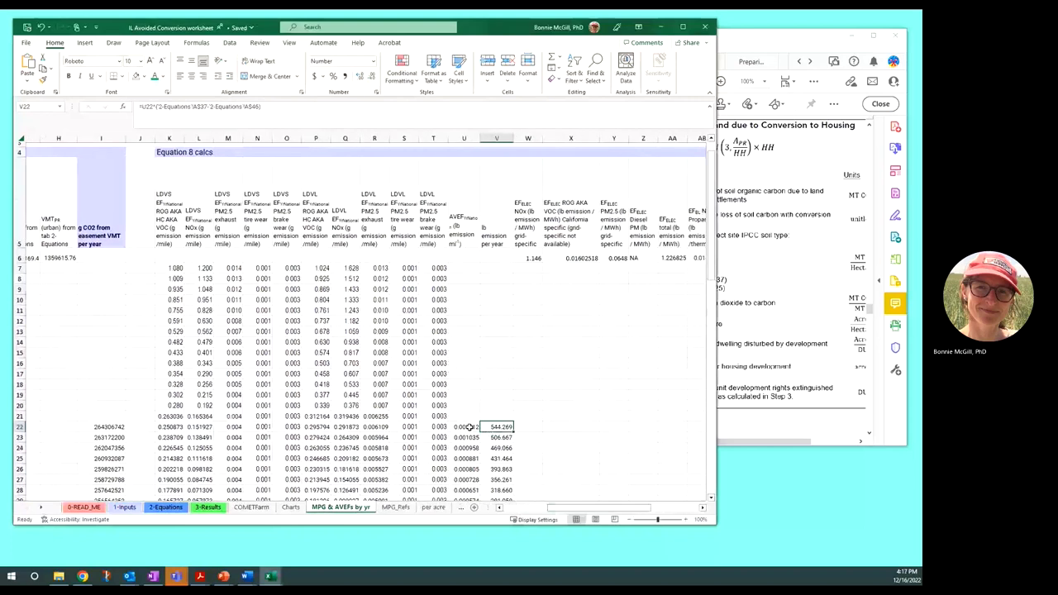
double_click(497, 426)
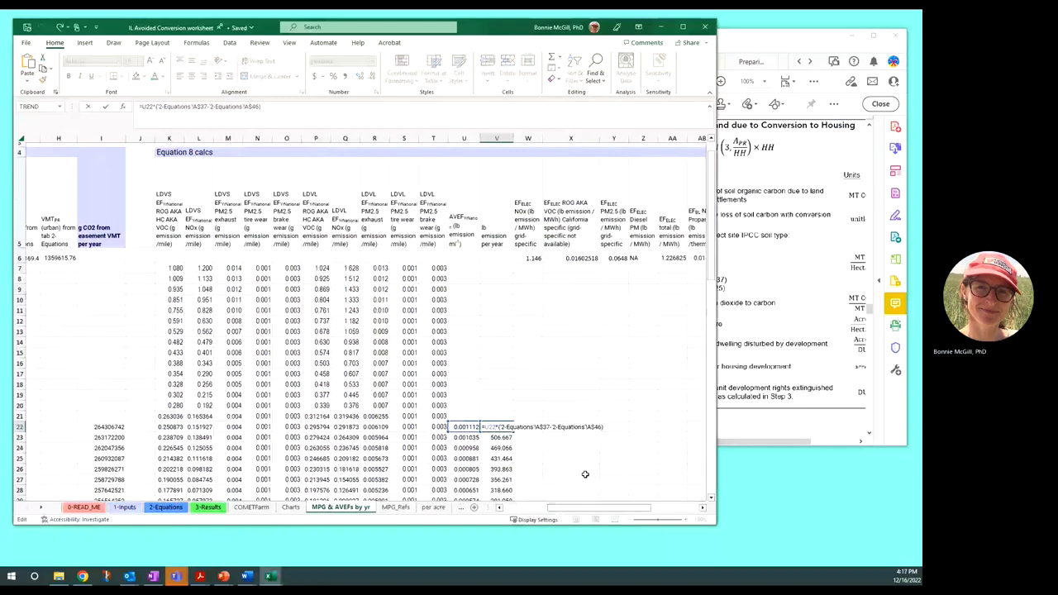
key(Return)
Check the electricity, propane and natural gas factor columns and inspect the urban natural gas reference in AJ6.
drag(585, 508, 634, 513)
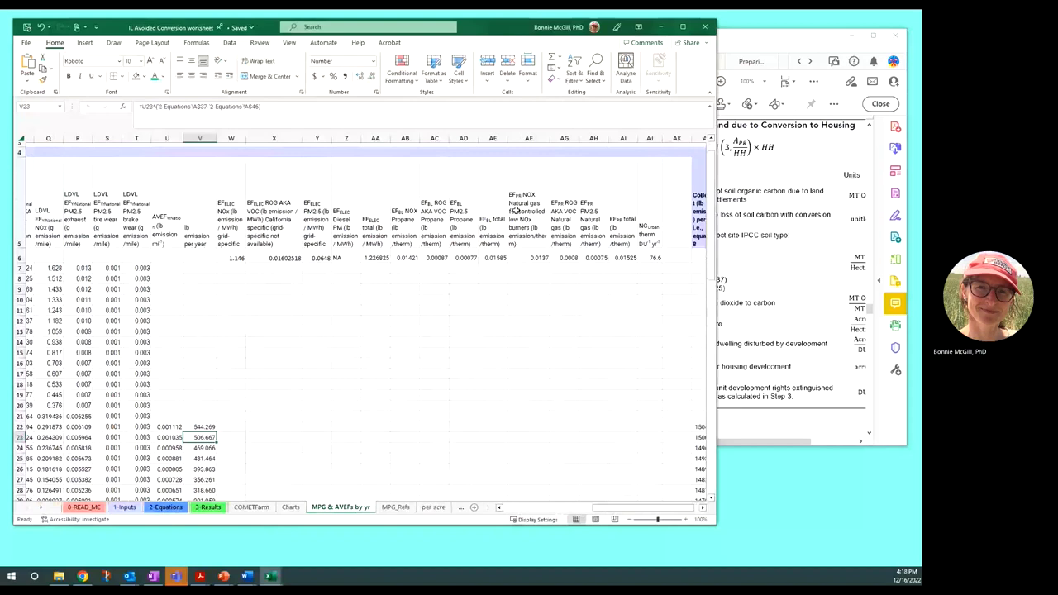
double_click(655, 258)
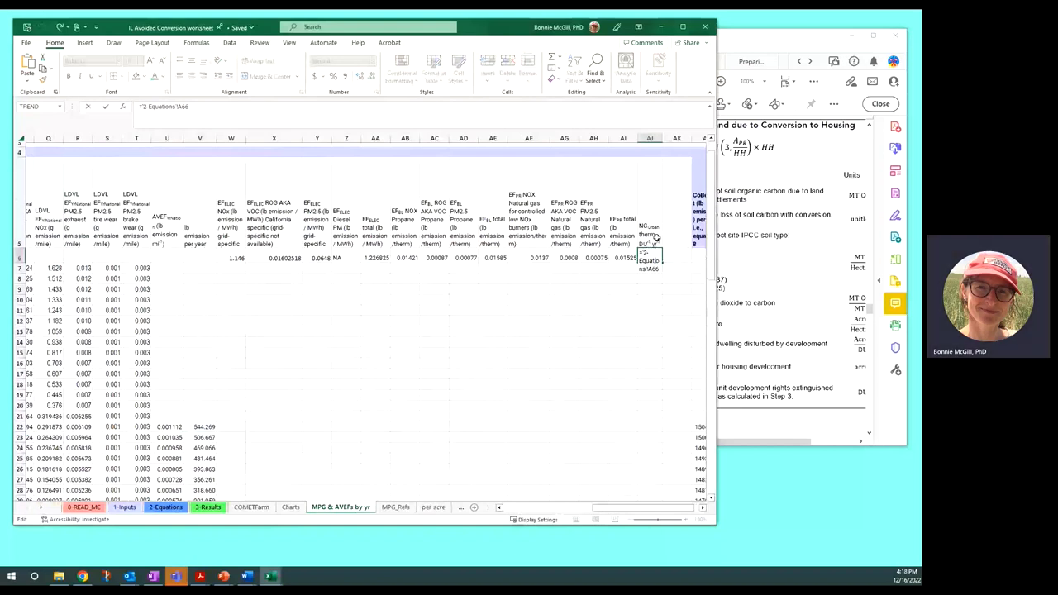
key(Return)
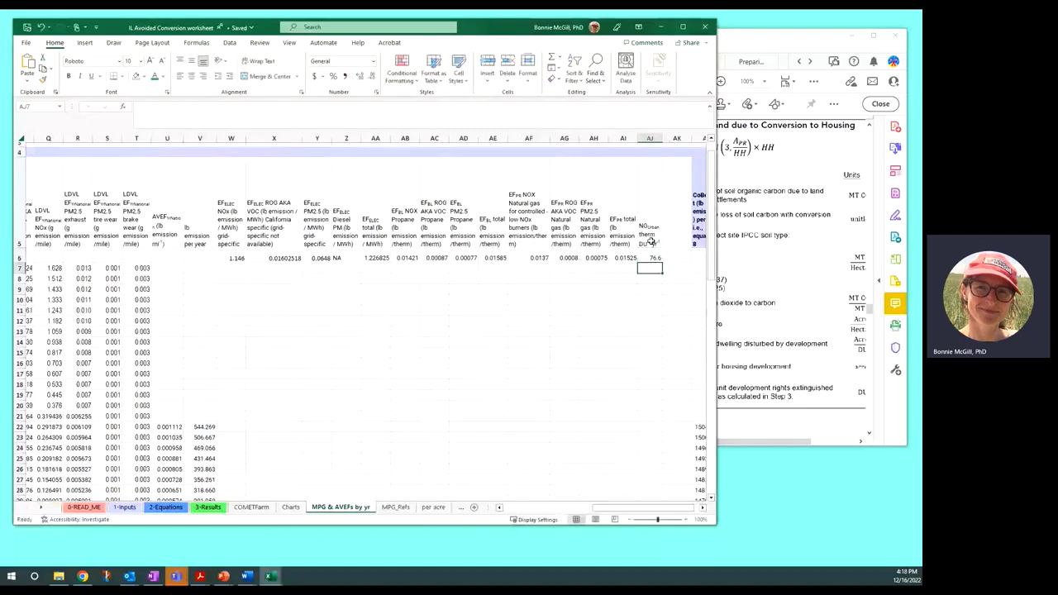
click(651, 257)
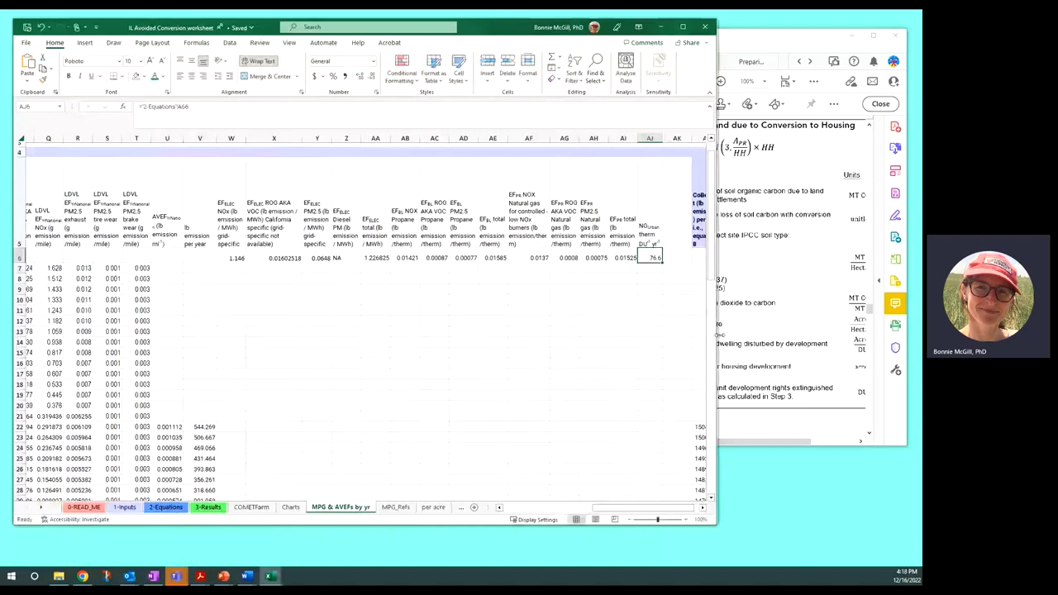
Widen the workbook window and inspect the yearly co-benefit formula in AL23, leaving it unchanged.
drag(719, 333, 790, 334)
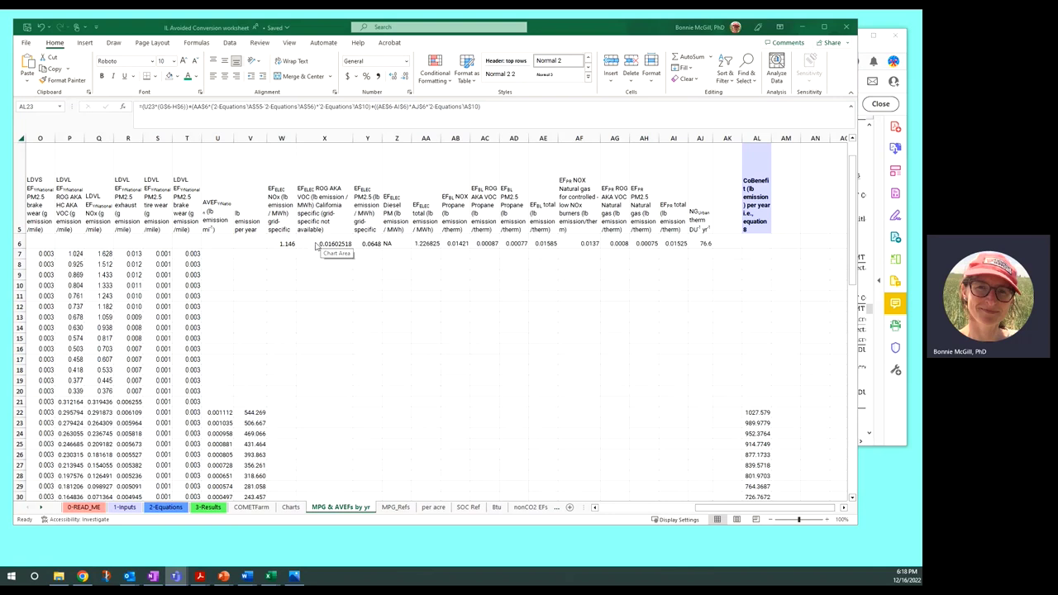
click(765, 417)
double_click(764, 416)
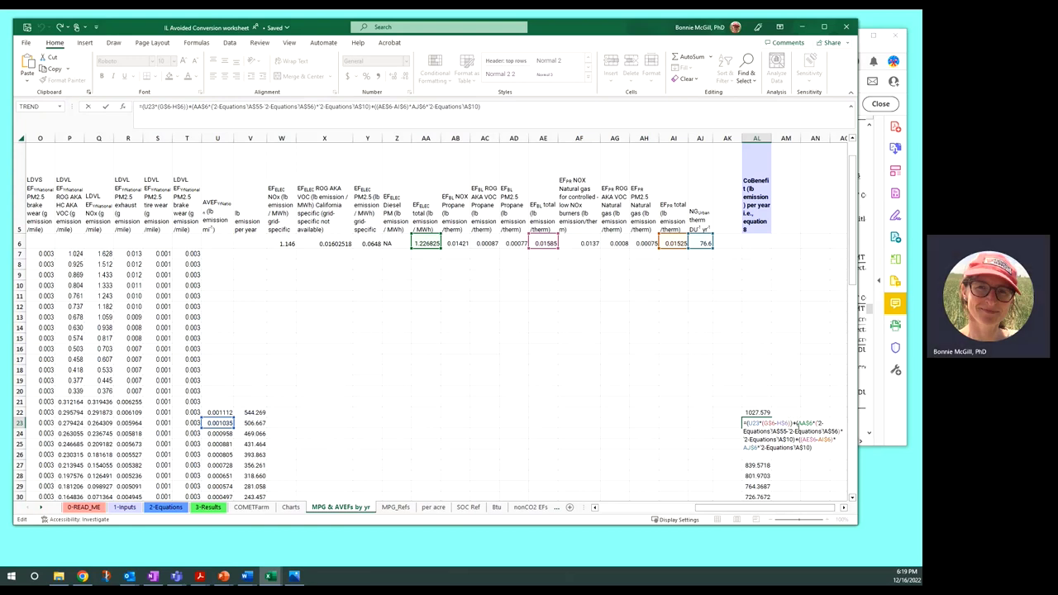
click(811, 474)
key(Escape)
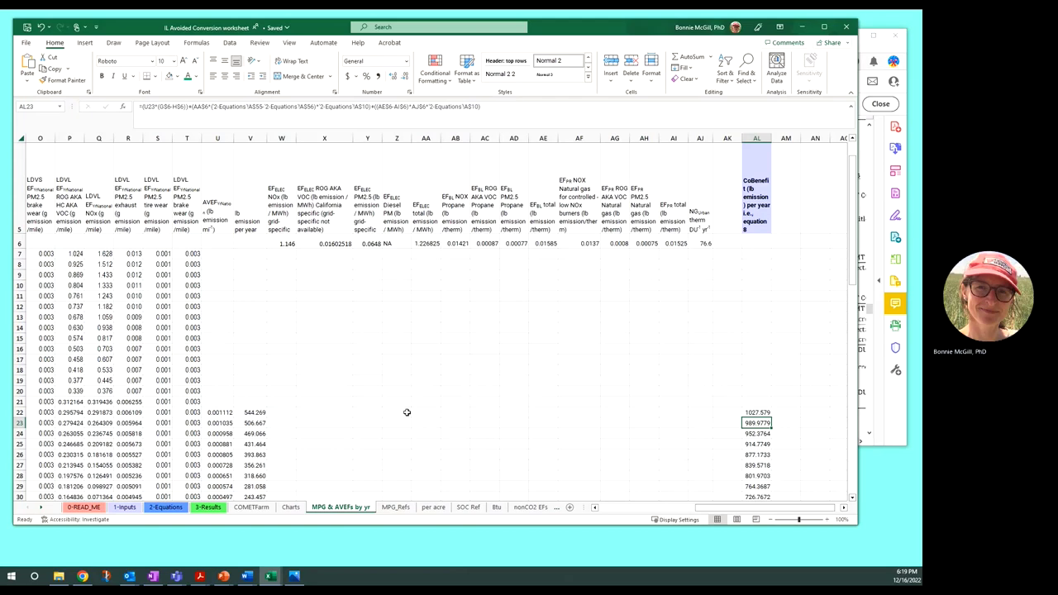
Highlight the SUM of V22:V51 in the 2-Equations sheet's A82 formula and check its source column V on MPG & AVEFs by yr.
click(169, 507)
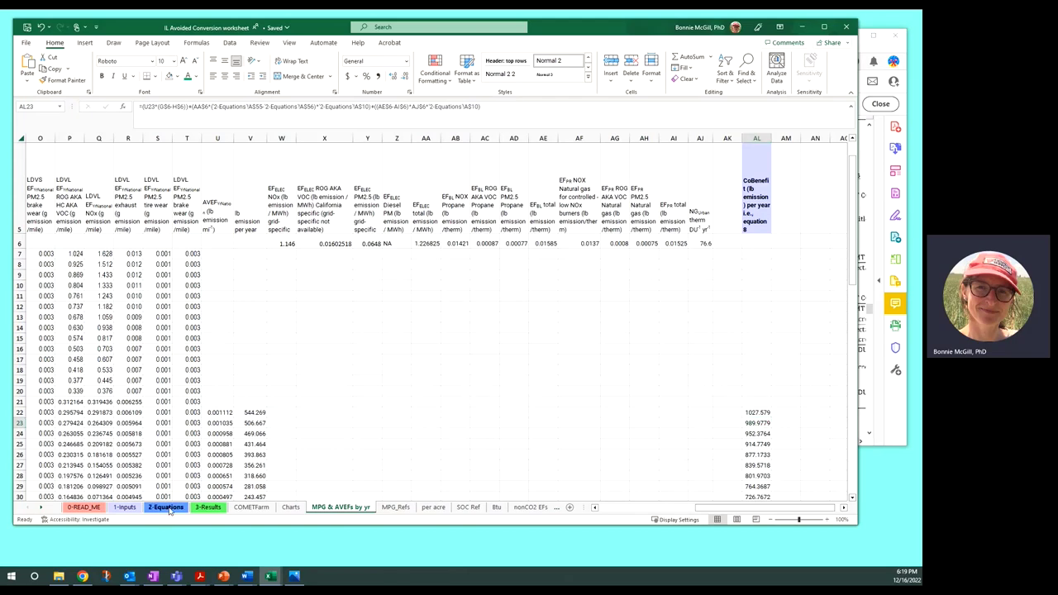
double_click(68, 396)
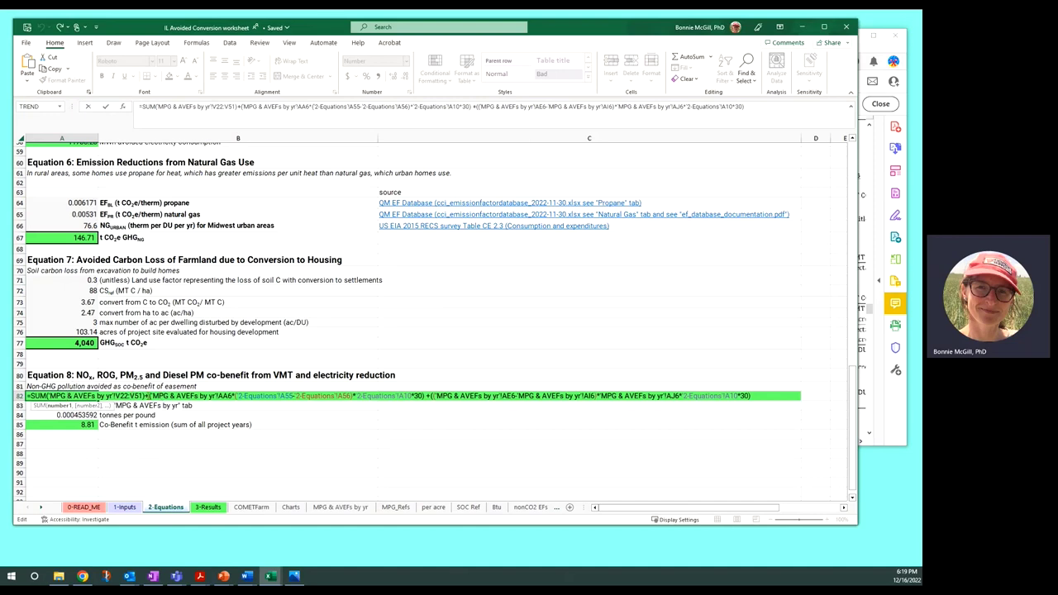
drag(144, 396, 29, 397)
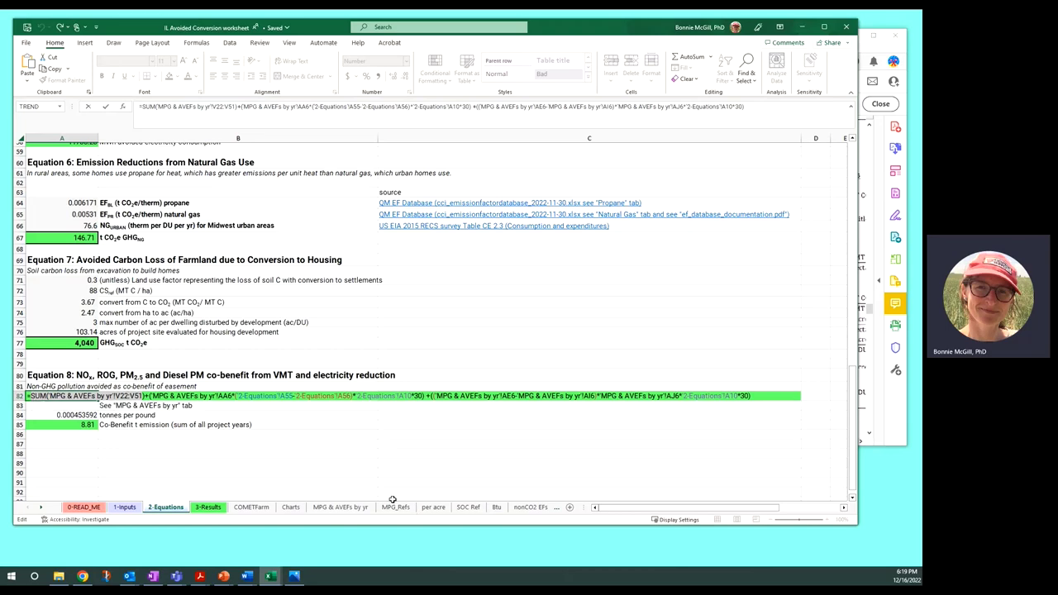
click(340, 507)
click(249, 138)
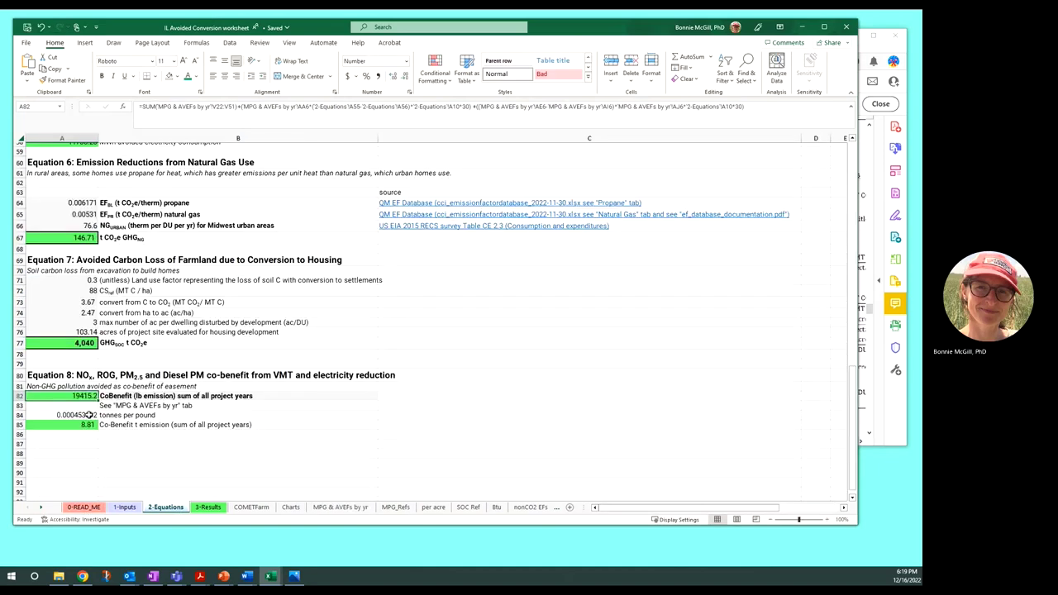
Highlight the electricity term in the A82 formula and check the rural and urban consumption inputs in Equation 5.
double_click(91, 396)
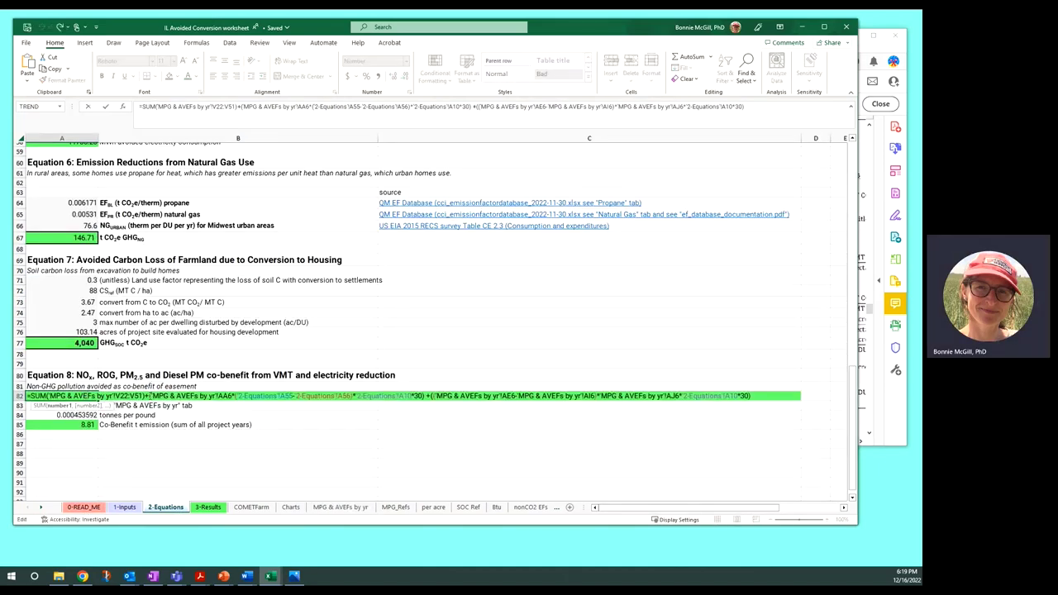
drag(148, 395, 422, 403)
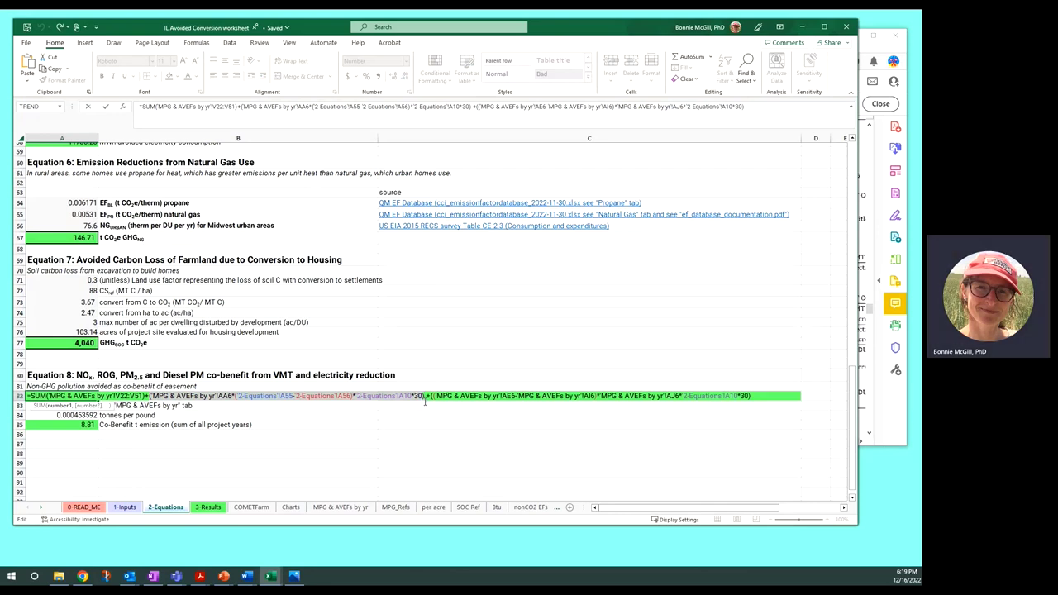
click(425, 400)
scroll(170, 304, up, 4)
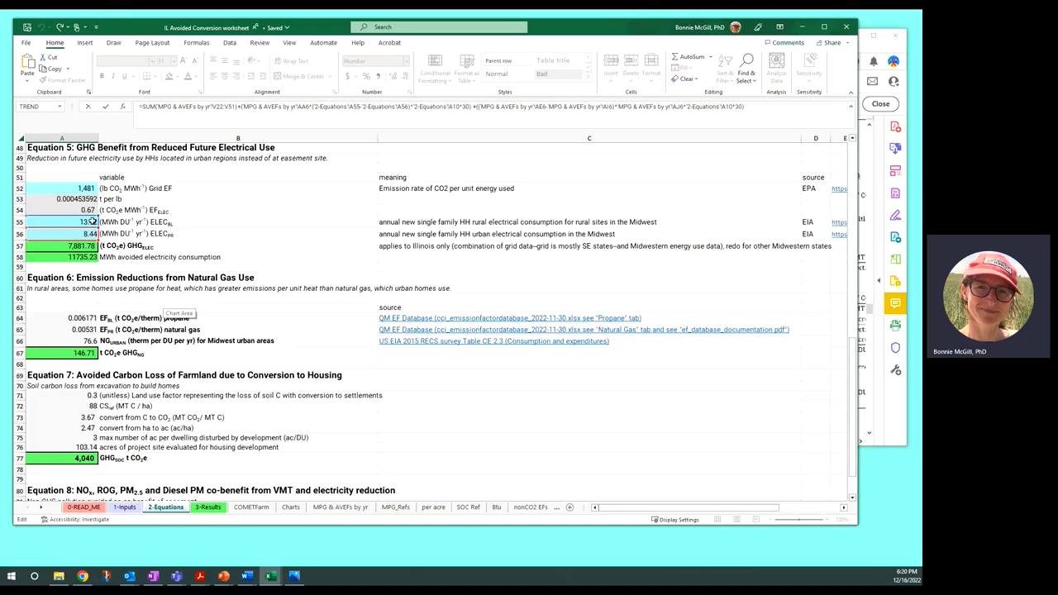
scroll(272, 364, down, 4)
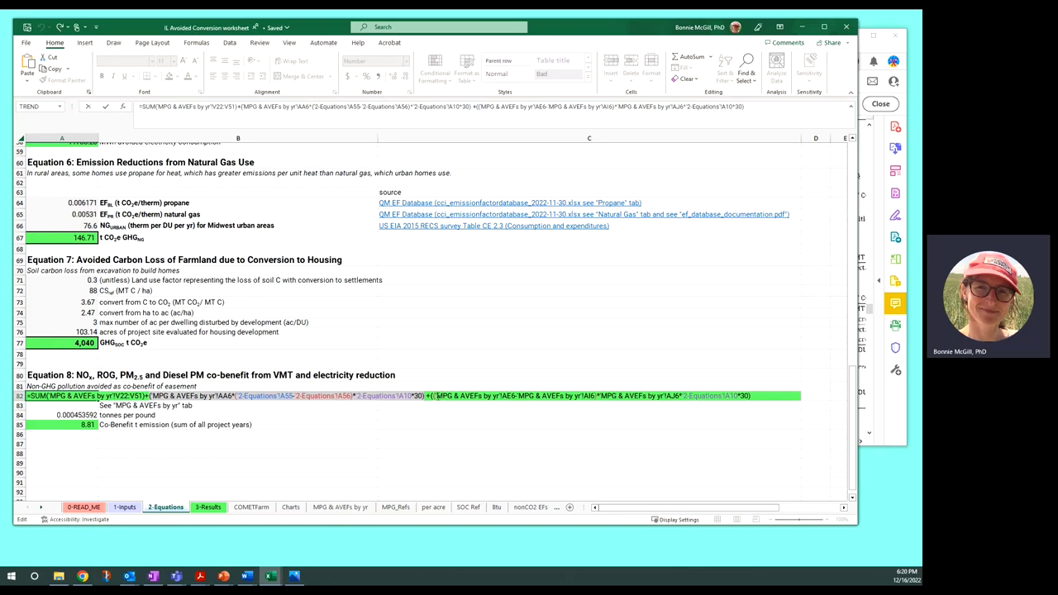
Highlight the natural gas term in the A82 formula and its AE6 minus AI6 difference, leaving the formula unchanged.
drag(434, 397, 746, 398)
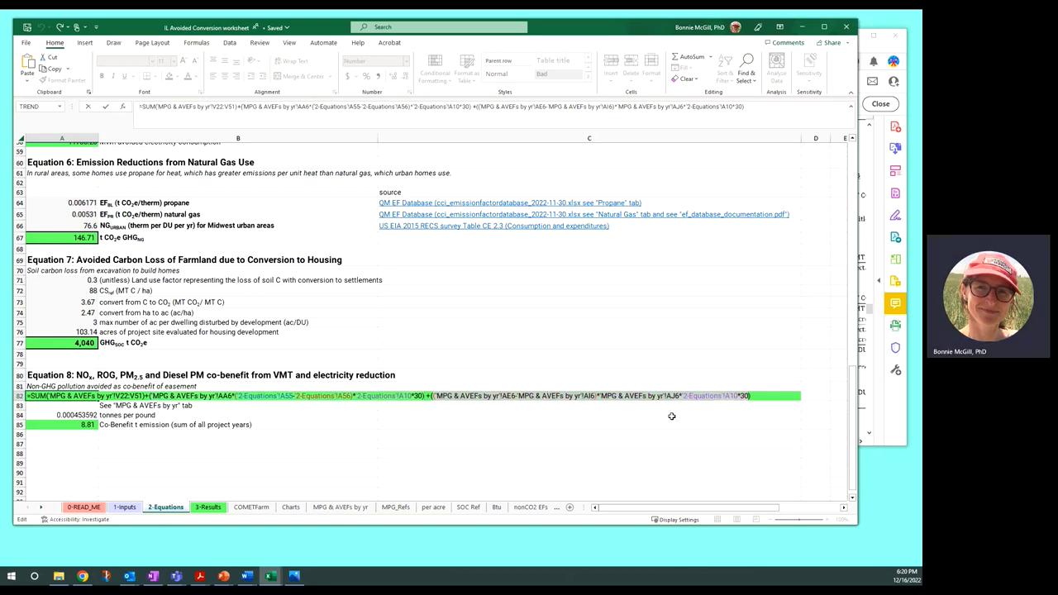
click(515, 395)
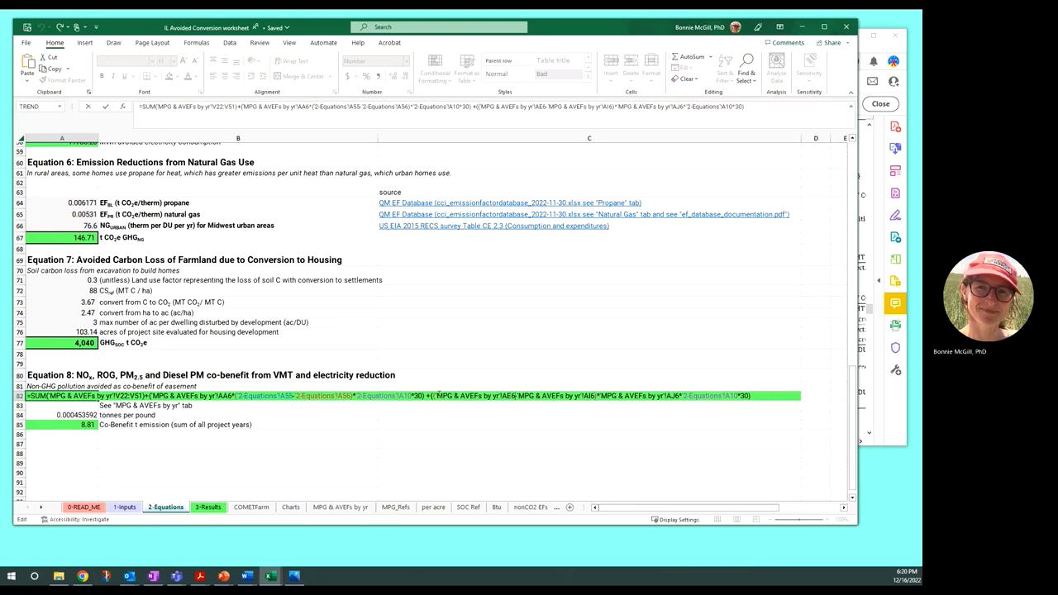
drag(436, 396, 597, 396)
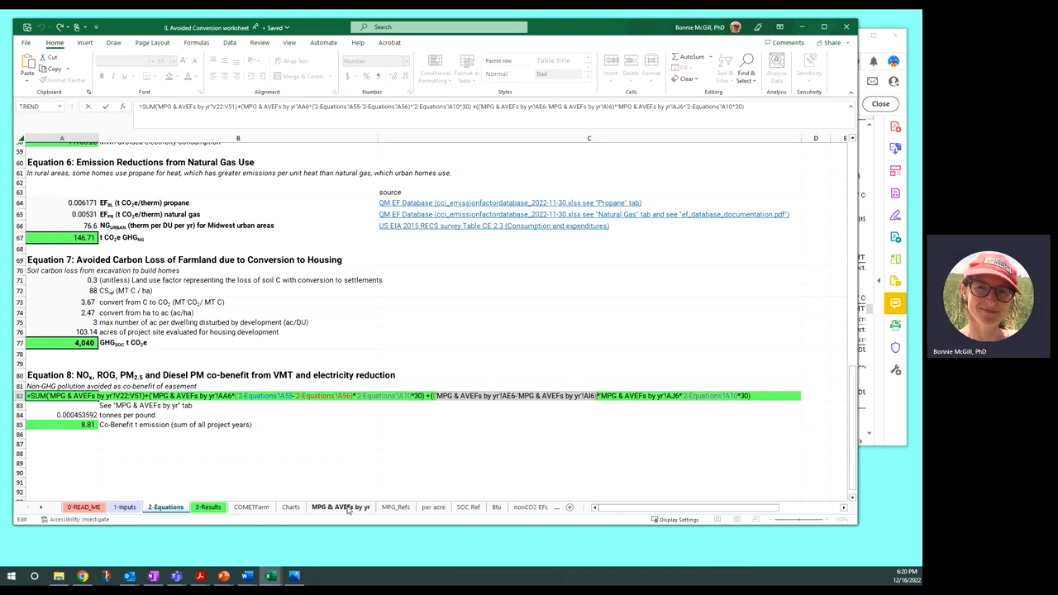
key(Return)
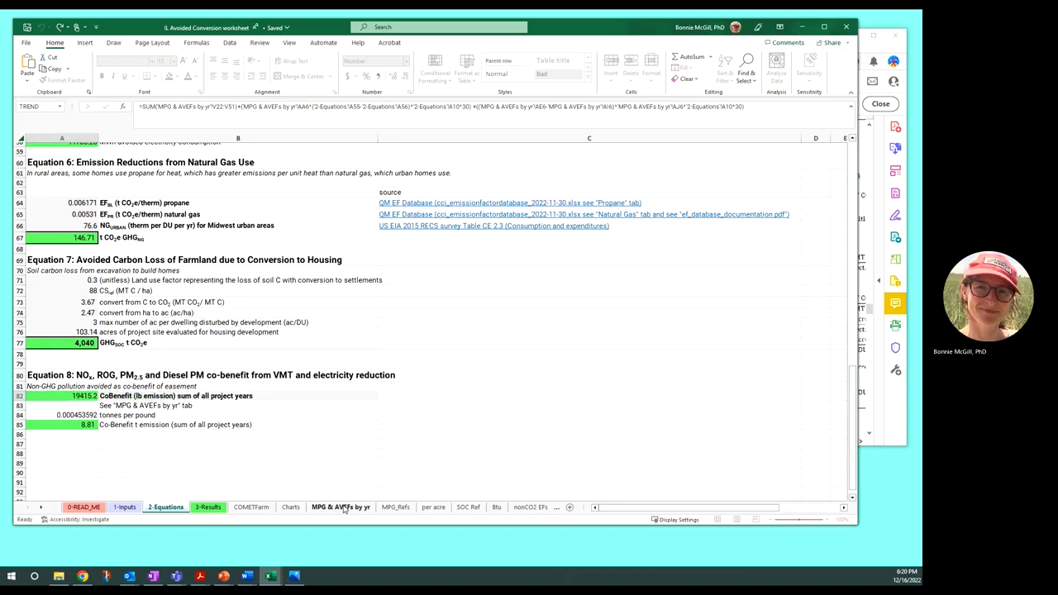
Compare the MPG & AVEFs by yr factor columns with the references in the 2-Equations sheet's A82 formula.
click(342, 507)
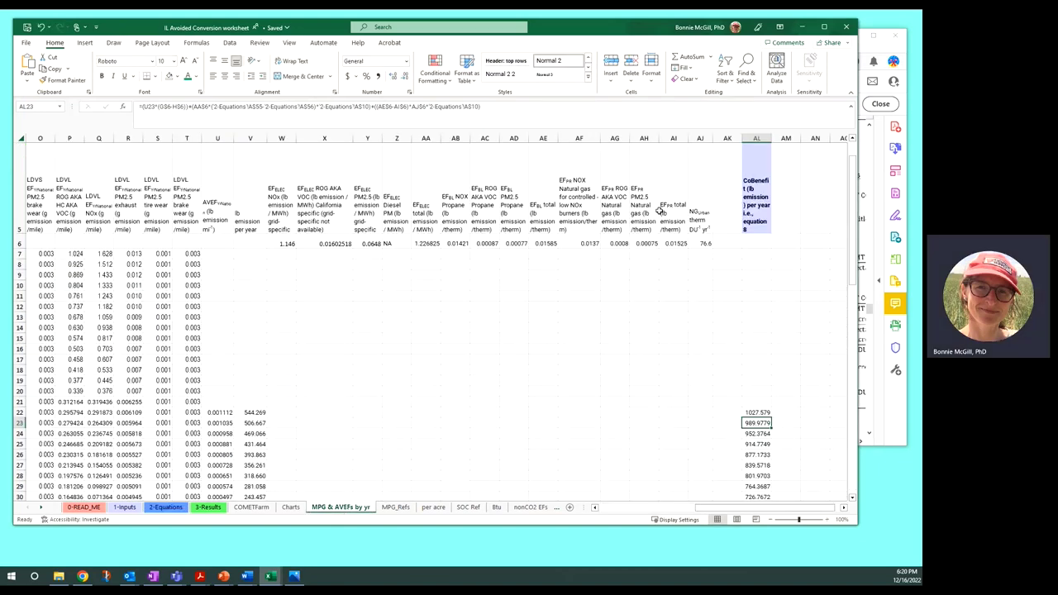
click(161, 510)
double_click(92, 397)
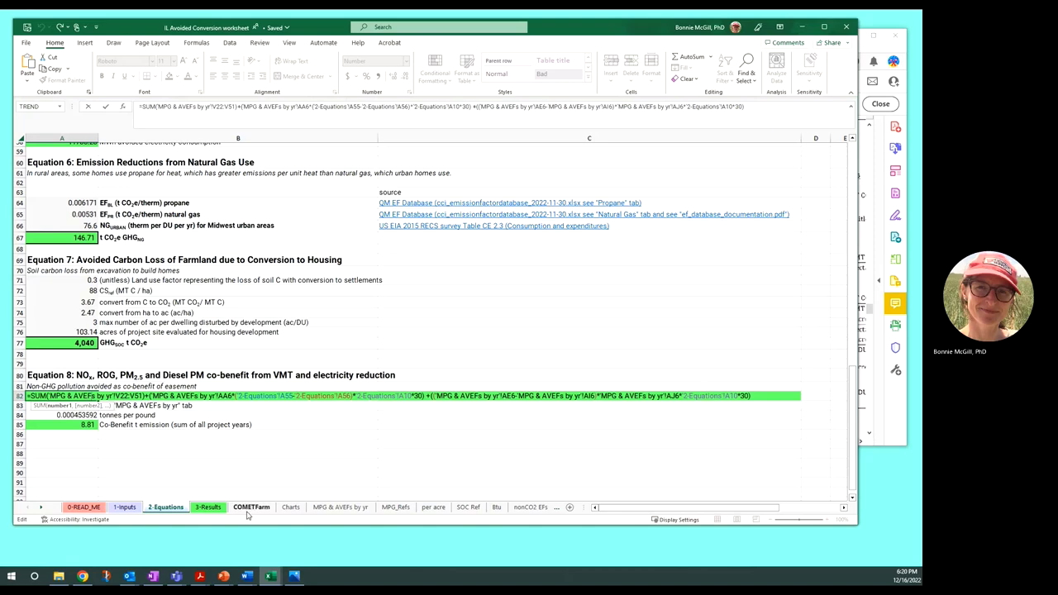
key(Escape)
Return to MPG & AVEFs by yr, highlight the natural gas factors in AF6:AI6, and inspect the propane total formula in AE6.
click(352, 511)
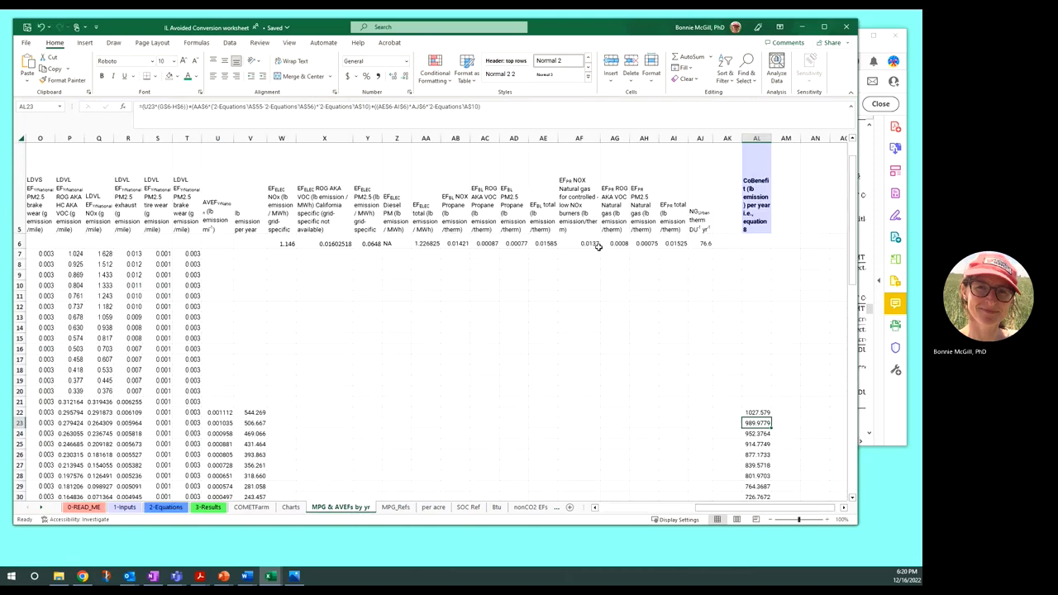
scroll(596, 231, up, 1)
scroll(544, 277, down, 1)
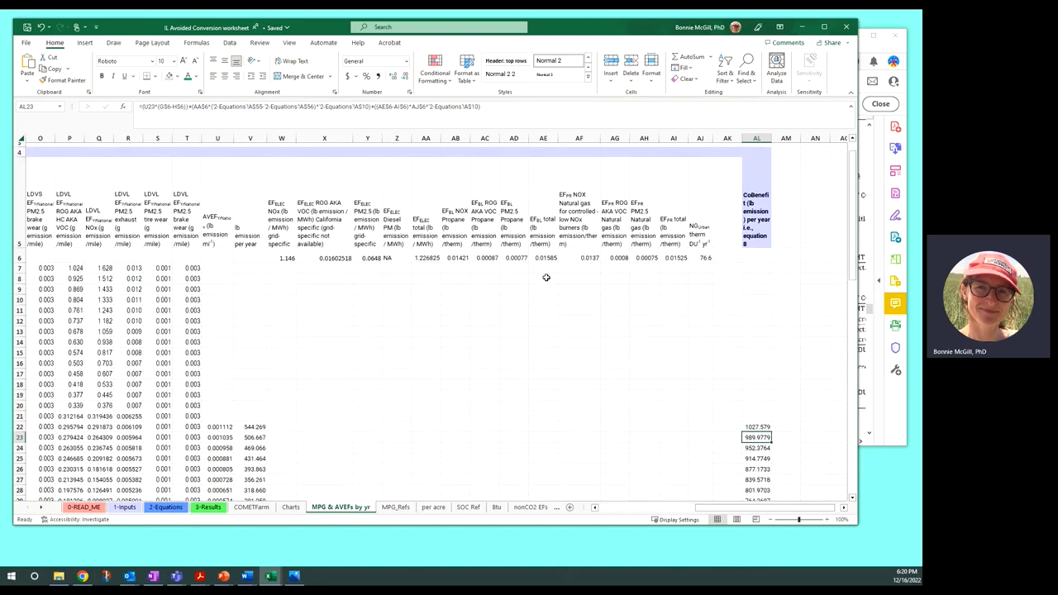
click(584, 257)
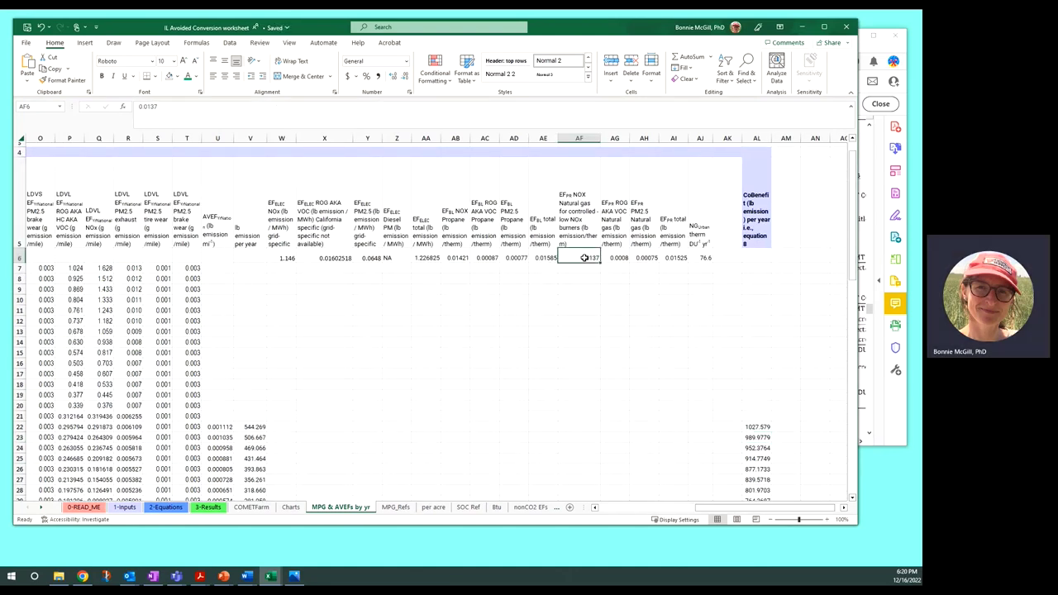
drag(585, 258, 672, 258)
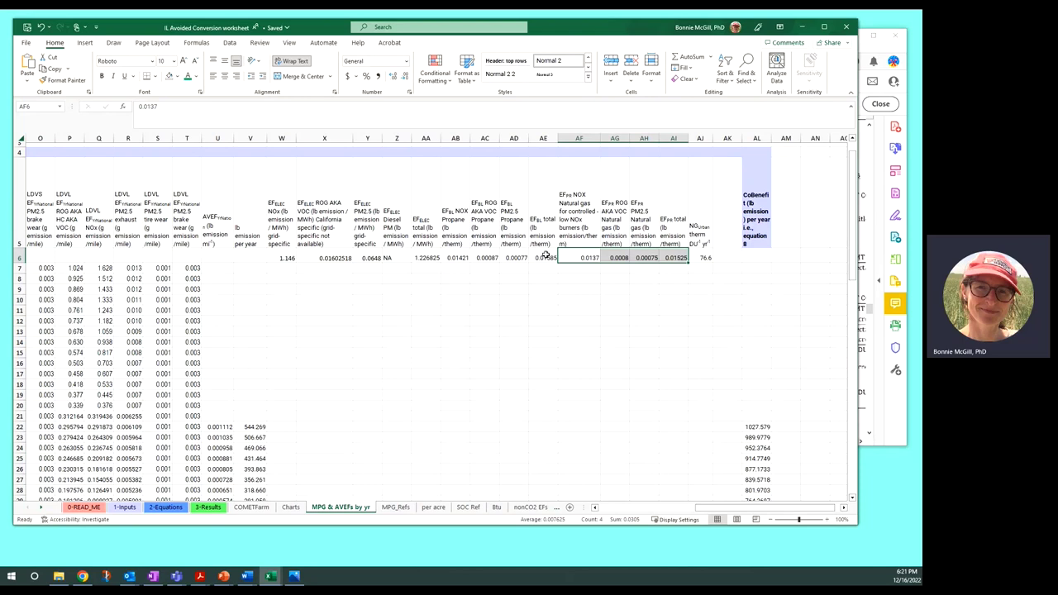
double_click(537, 257)
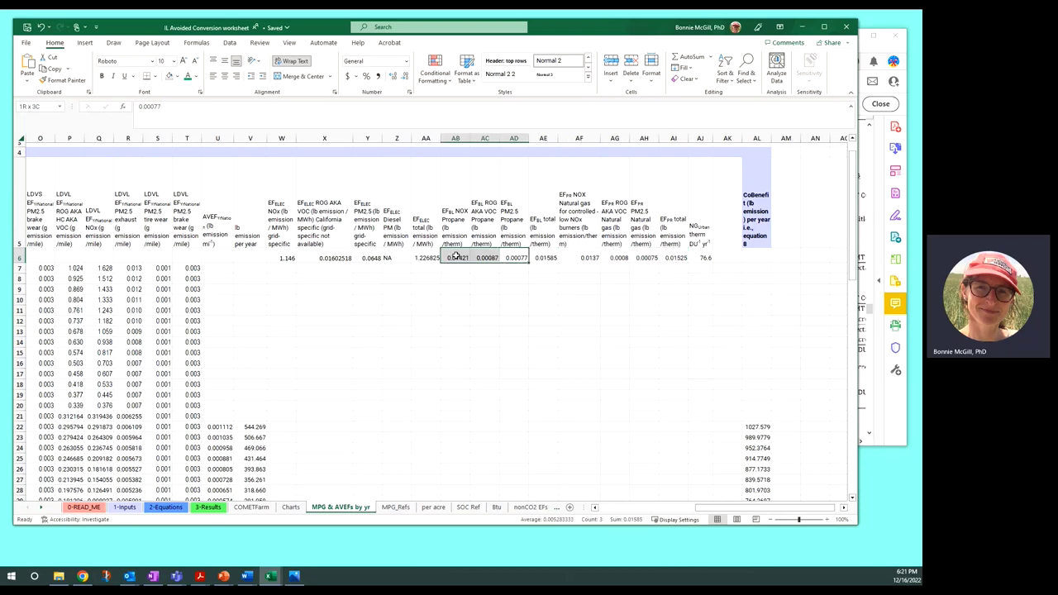
key(Escape)
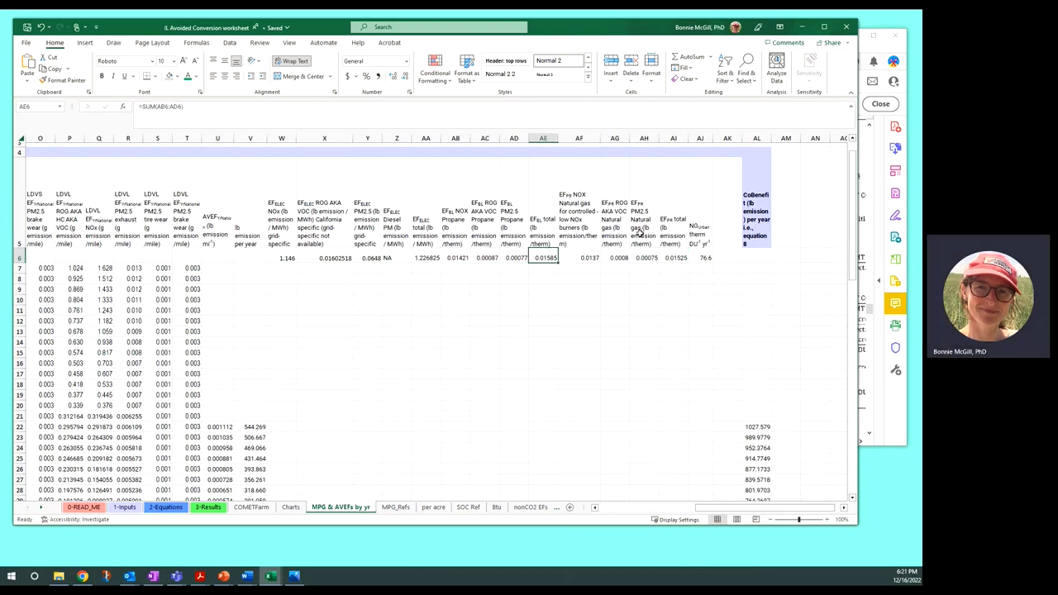
Inspect the natural gas emission total in AI6 and the urban natural gas use reference in AJ6.
click(678, 258)
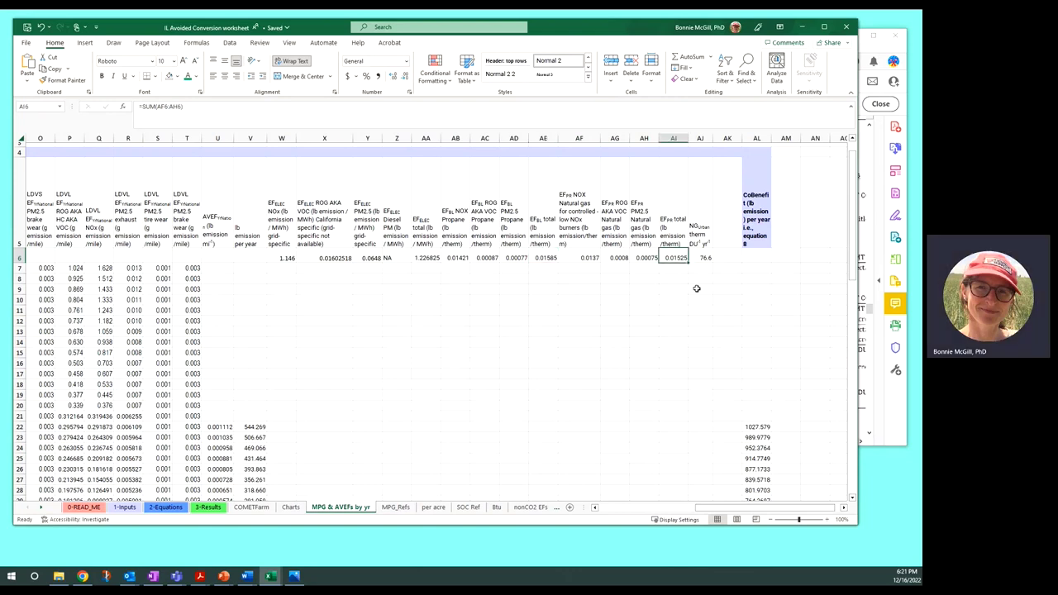
click(702, 266)
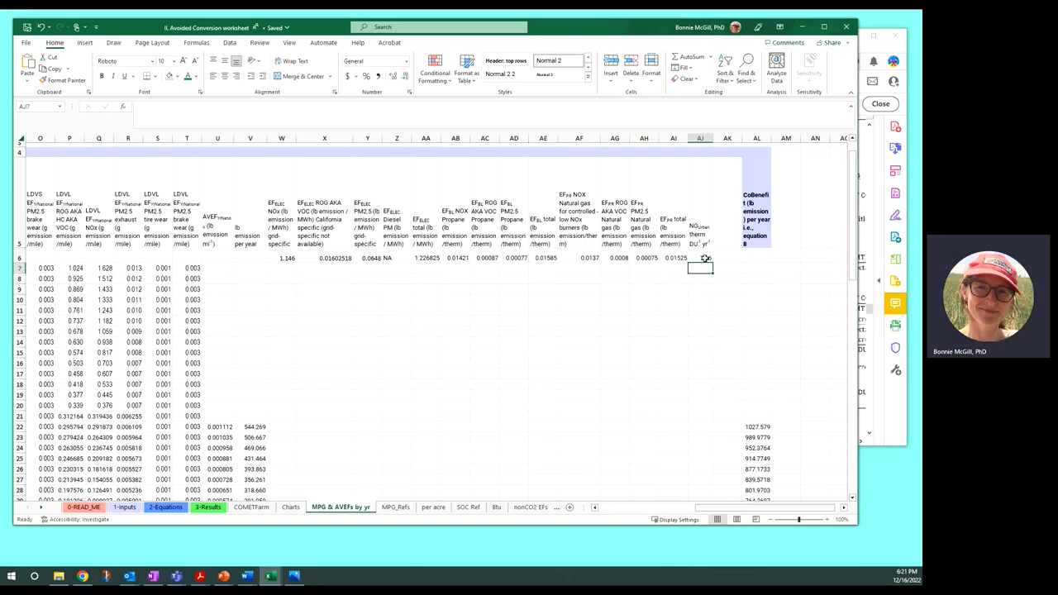
click(701, 258)
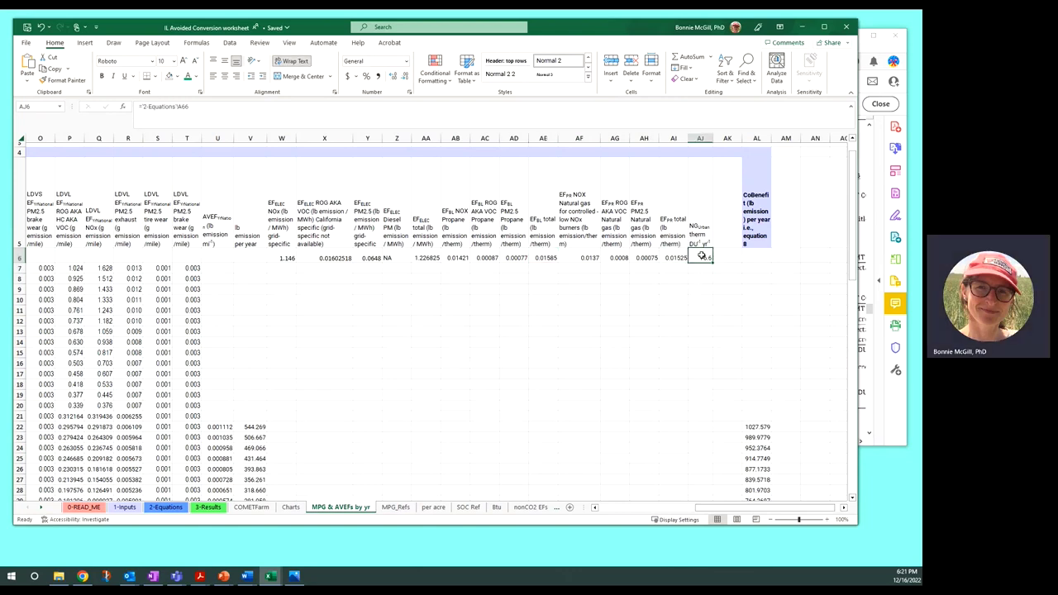
Recheck the natural gas term in the 2-Equations sheet's A82 co-benefit formula without editing it, and inspect the conversion to tonnes in A85.
click(168, 508)
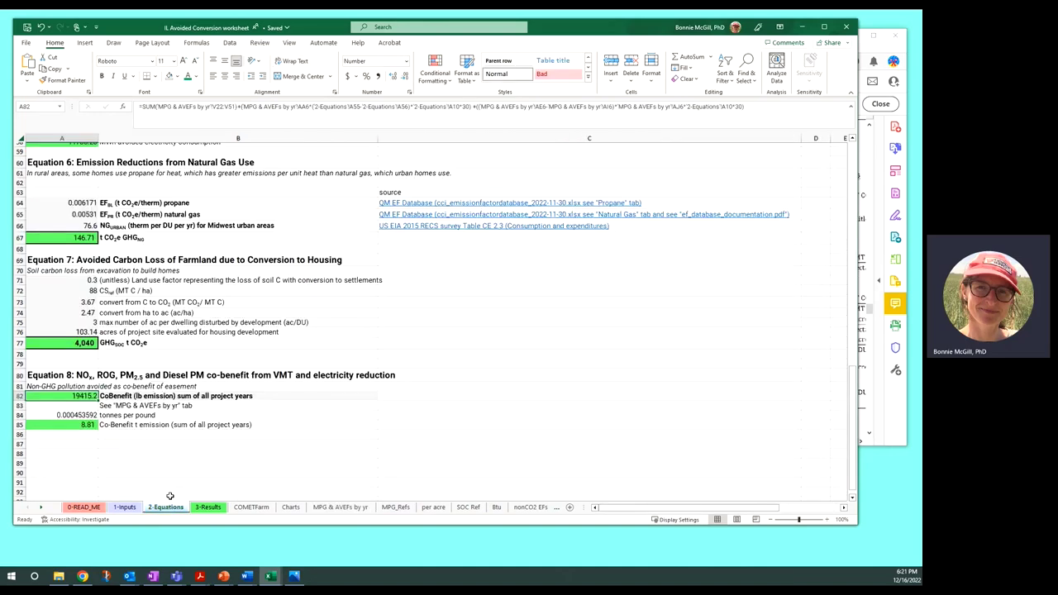
double_click(73, 396)
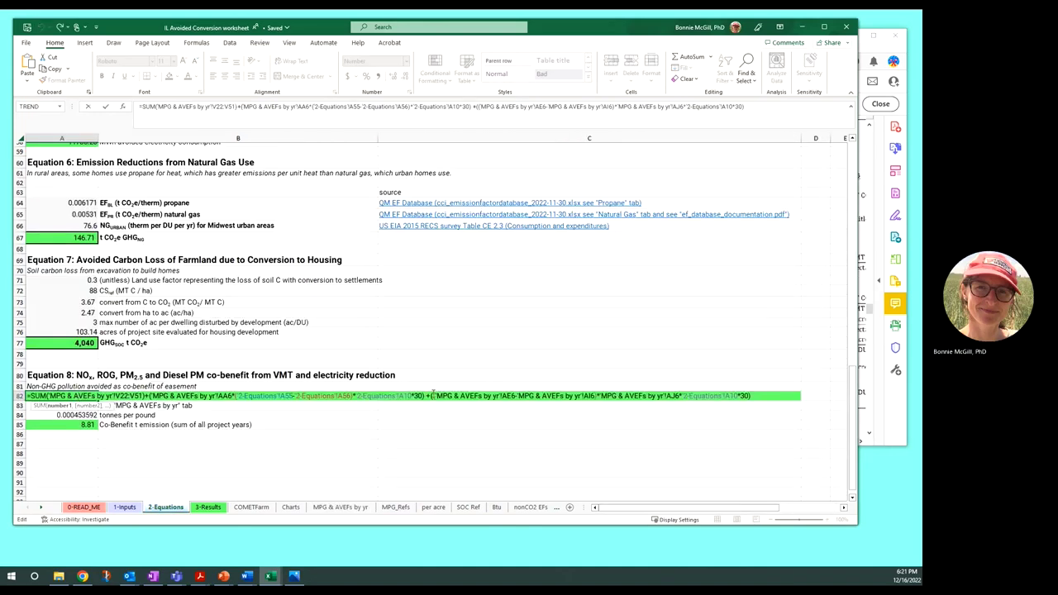
click(742, 396)
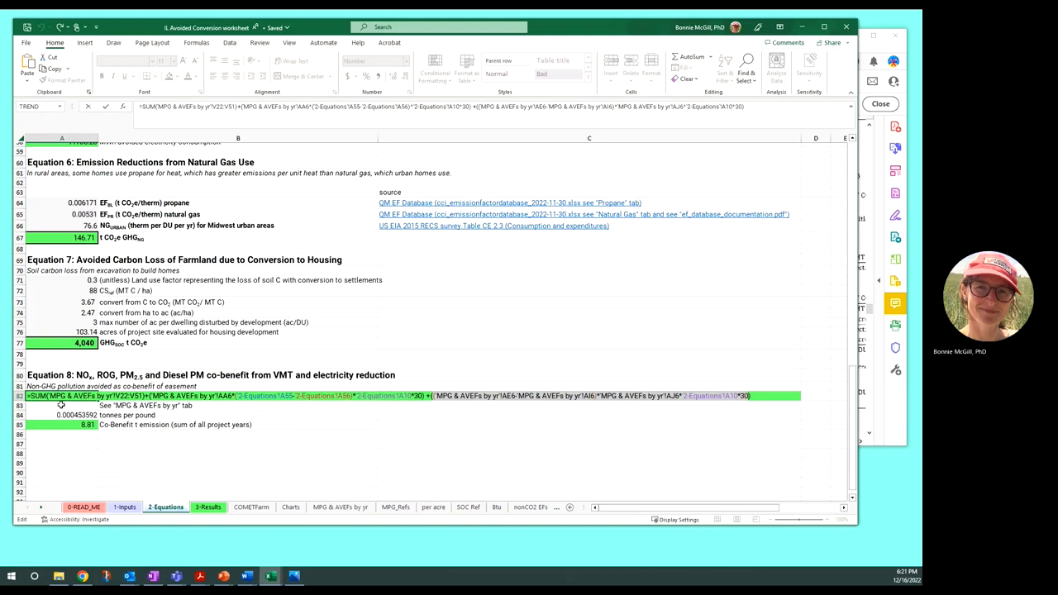
key(Escape)
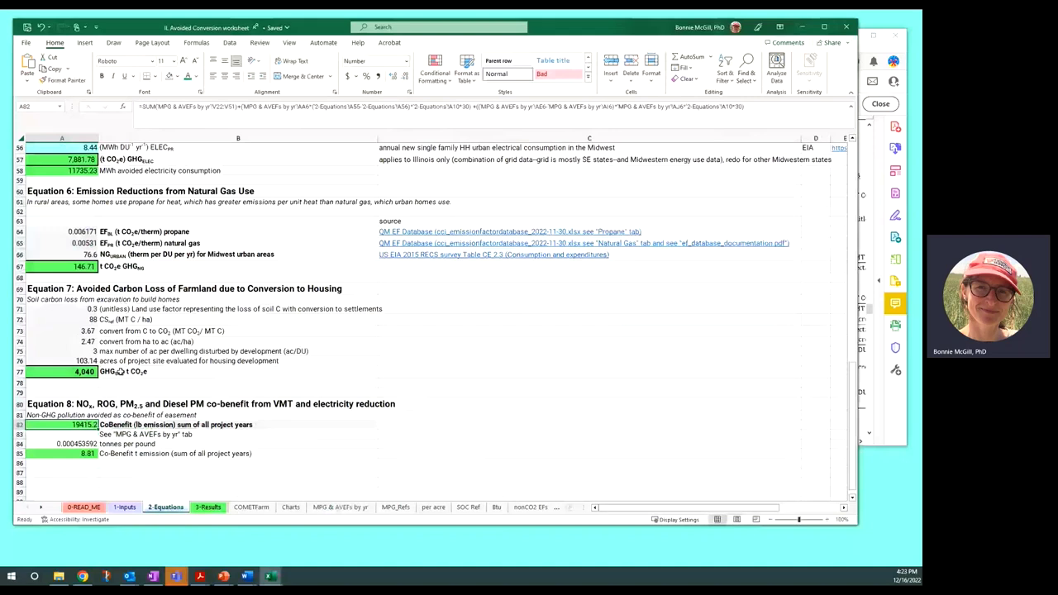
click(82, 453)
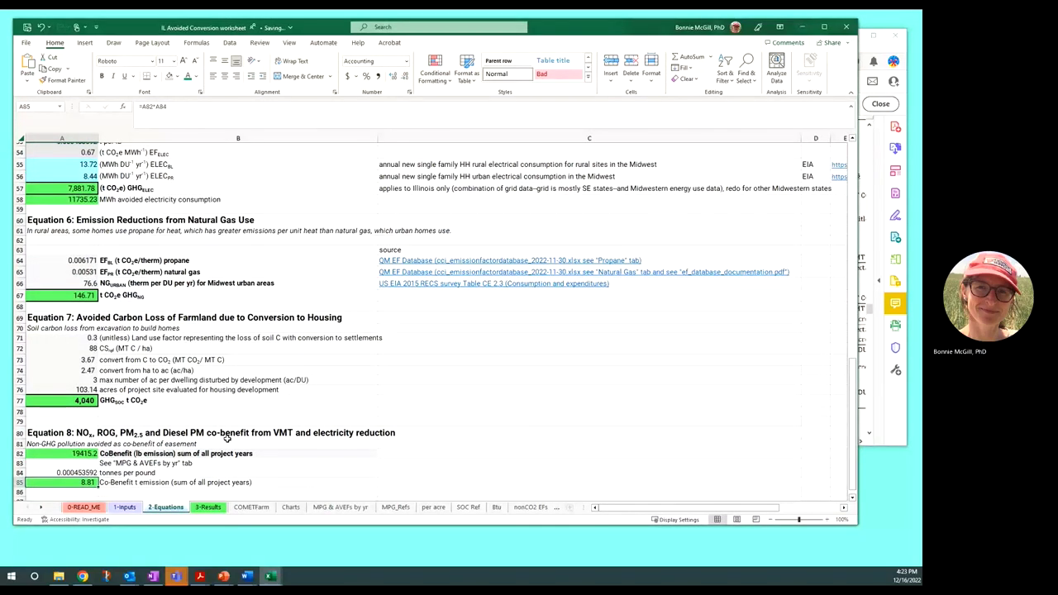
scroll(227, 440, down, 1)
Review the 3-Results sheet's 30-year avoided conversion results and the per-acre and per-household CO2e reductions in rows 17 and 18.
click(208, 507)
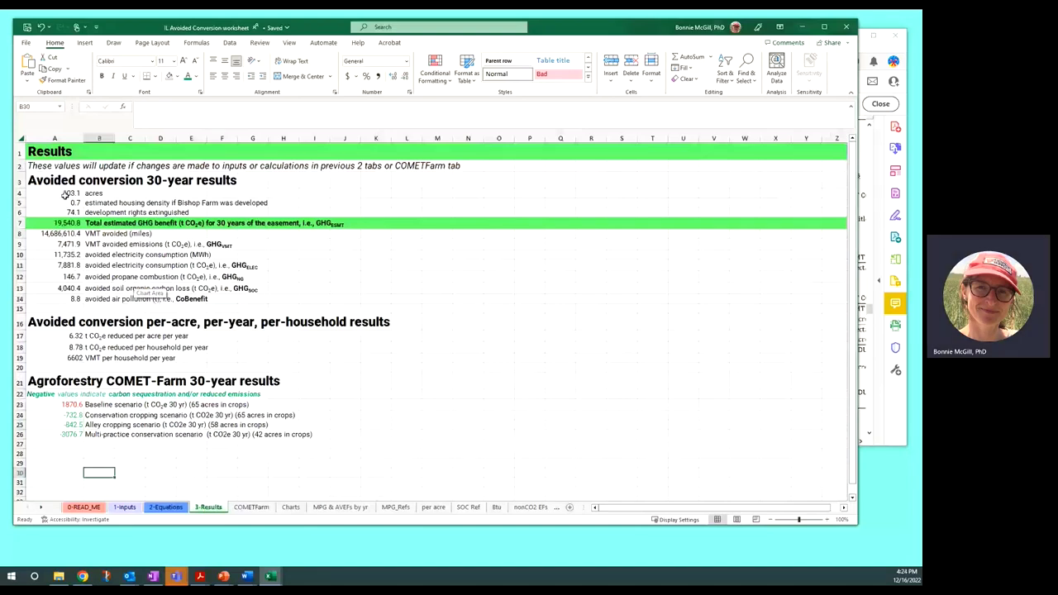
click(63, 323)
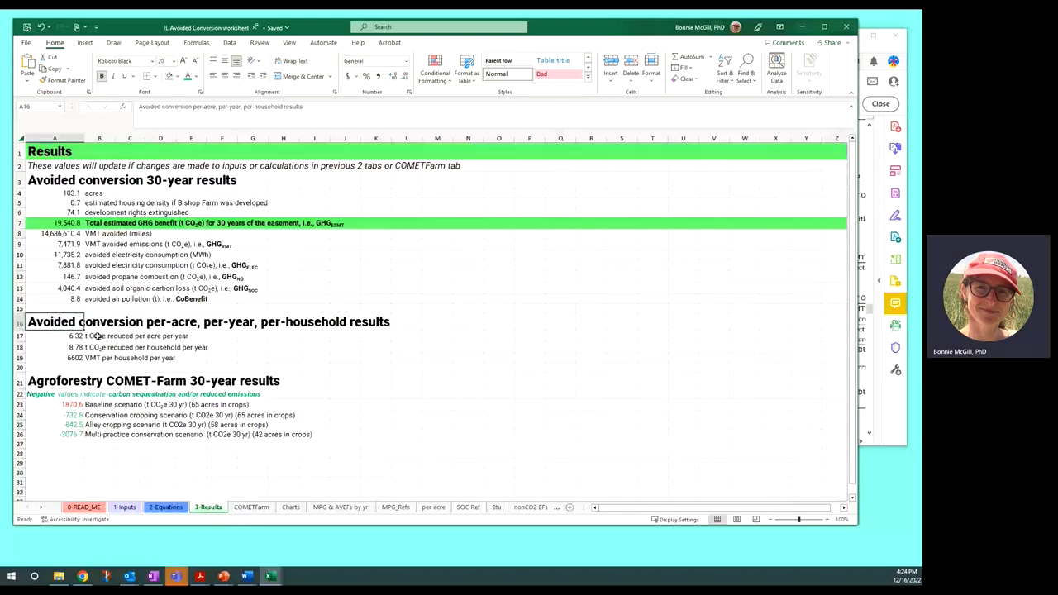
click(96, 335)
click(95, 348)
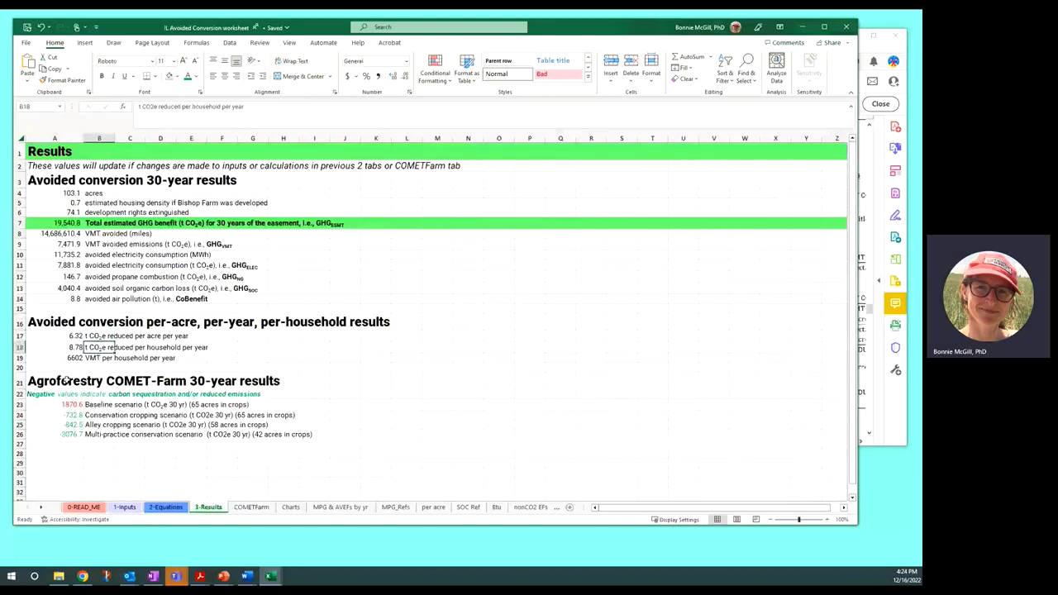
Examine the Agroforestry COMET-Farm scenarios in B23:B26 and compare the baseline result in A23 with the easement's total GHG benefit in A7.
click(68, 380)
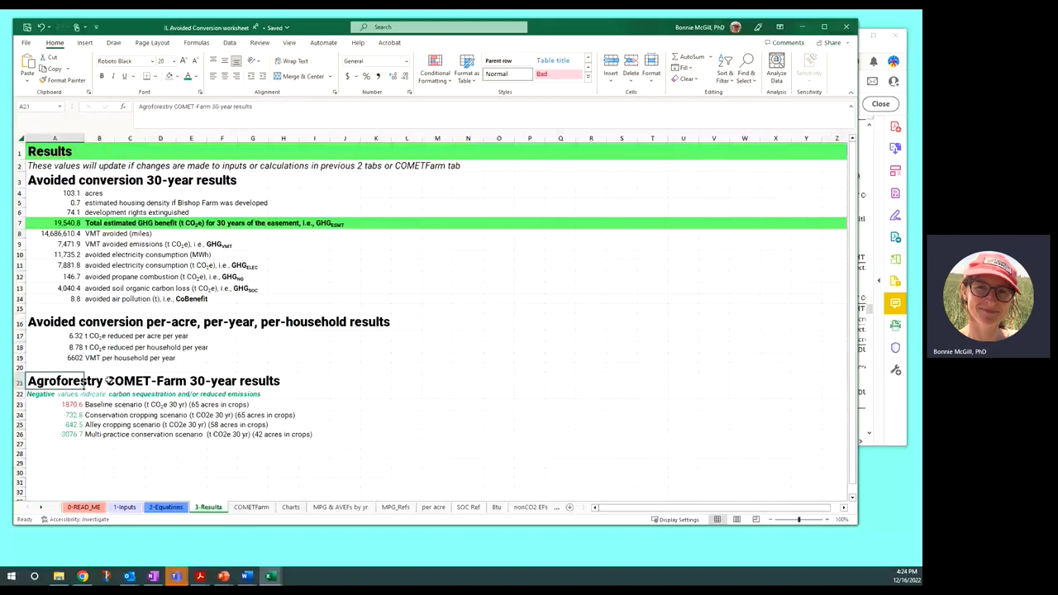
drag(95, 405, 97, 435)
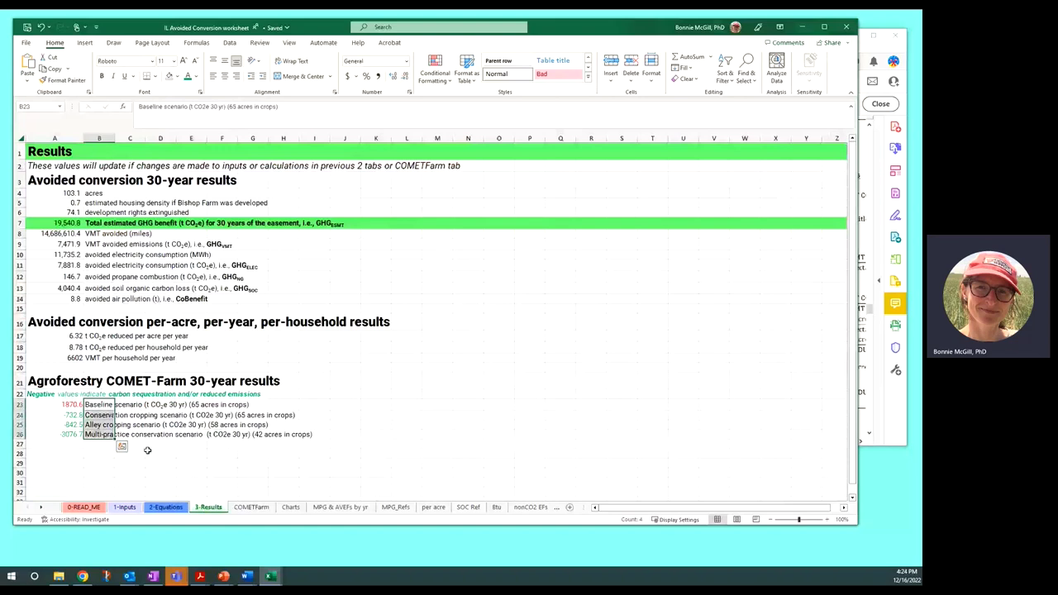
click(104, 403)
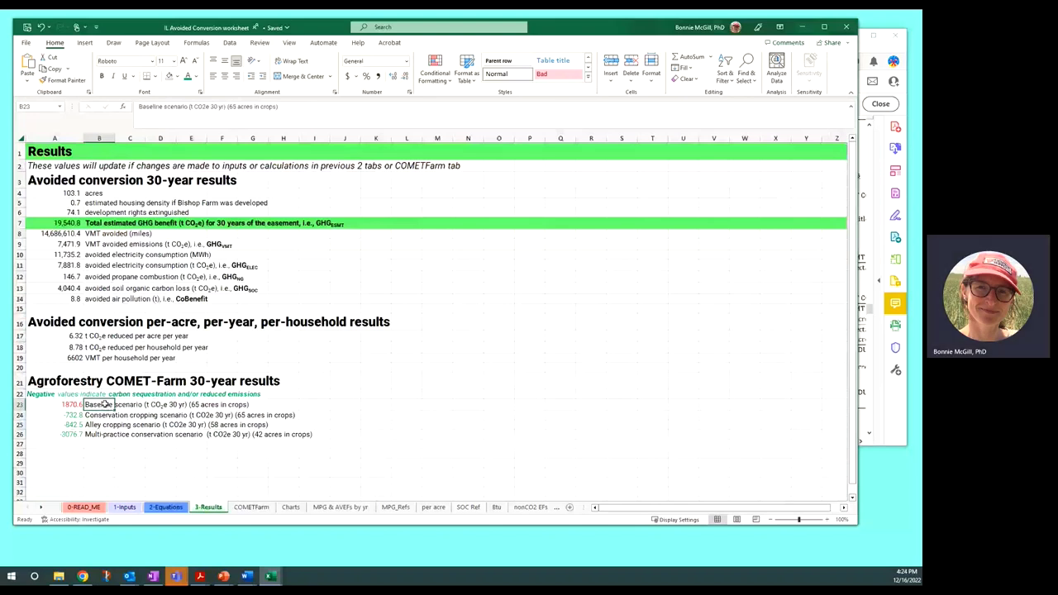
drag(62, 405, 100, 405)
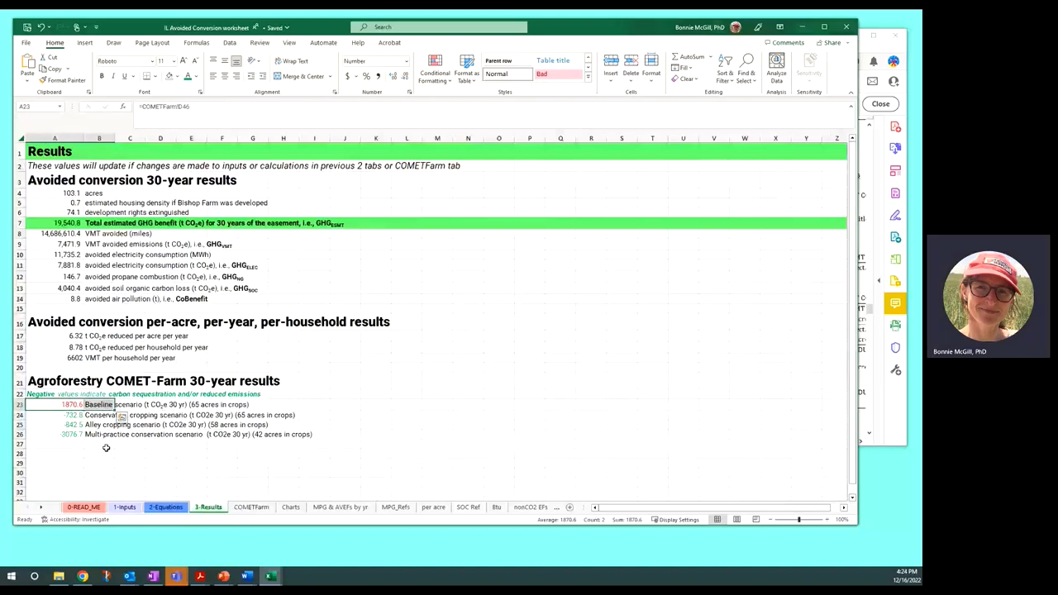
click(73, 405)
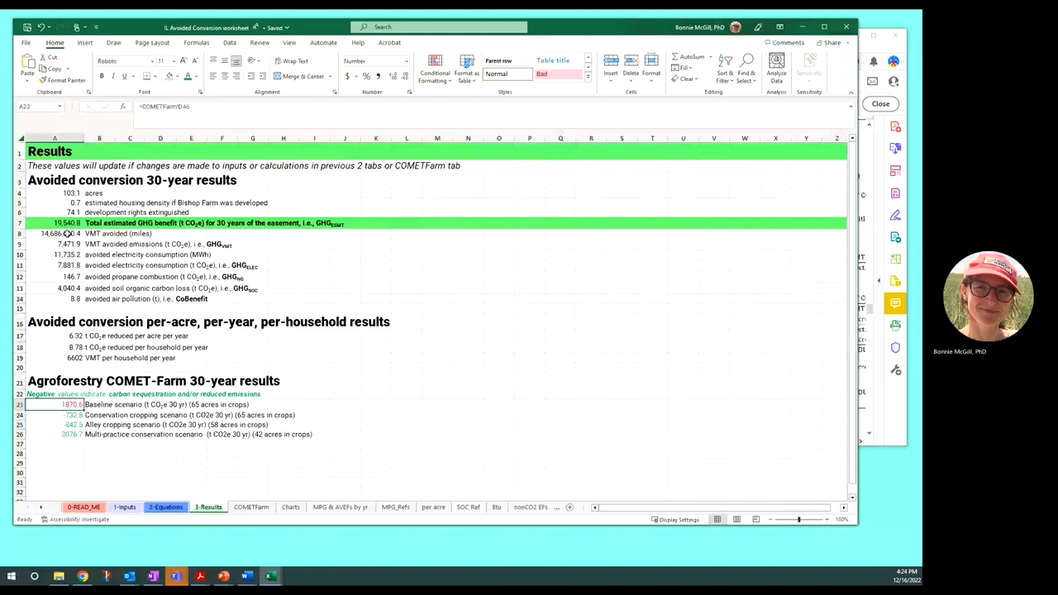
click(55, 223)
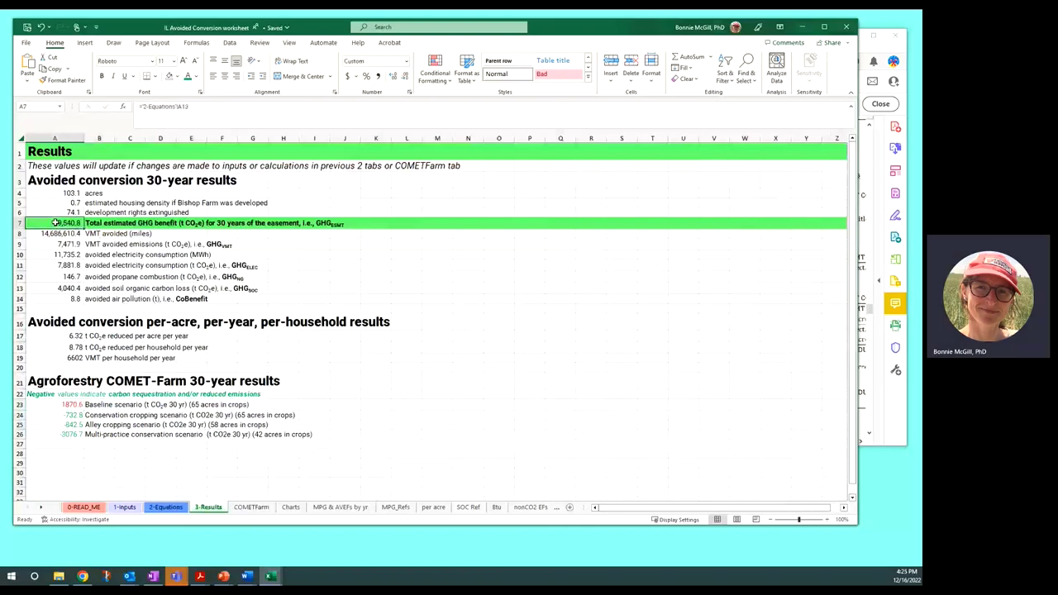
Compare the conservation cropping, alley cropping and multi-practice conservation scenarios with the baseline in the Agroforestry COMET-Farm results.
click(93, 414)
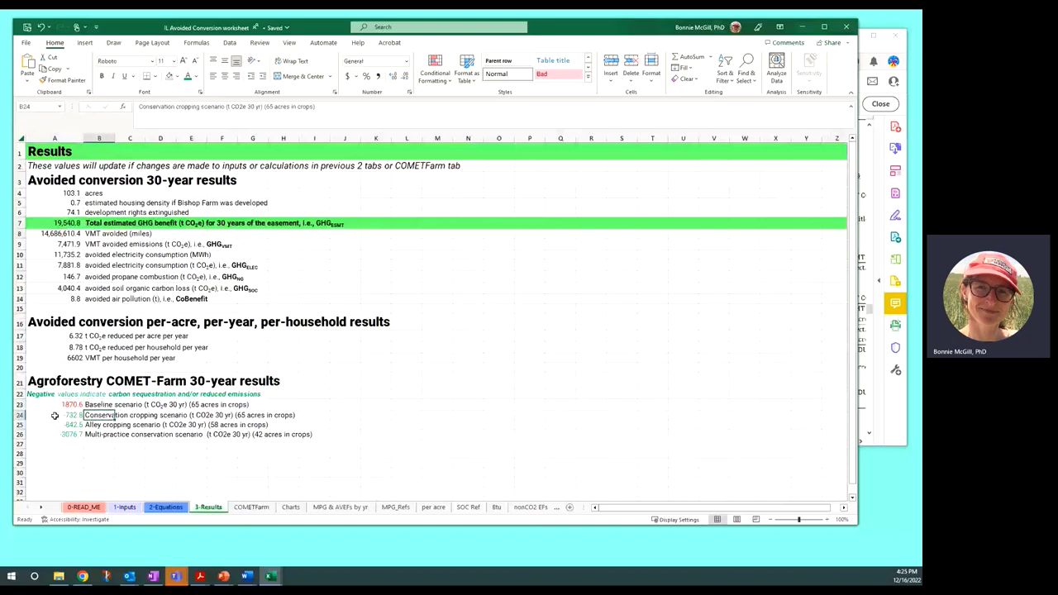
click(96, 405)
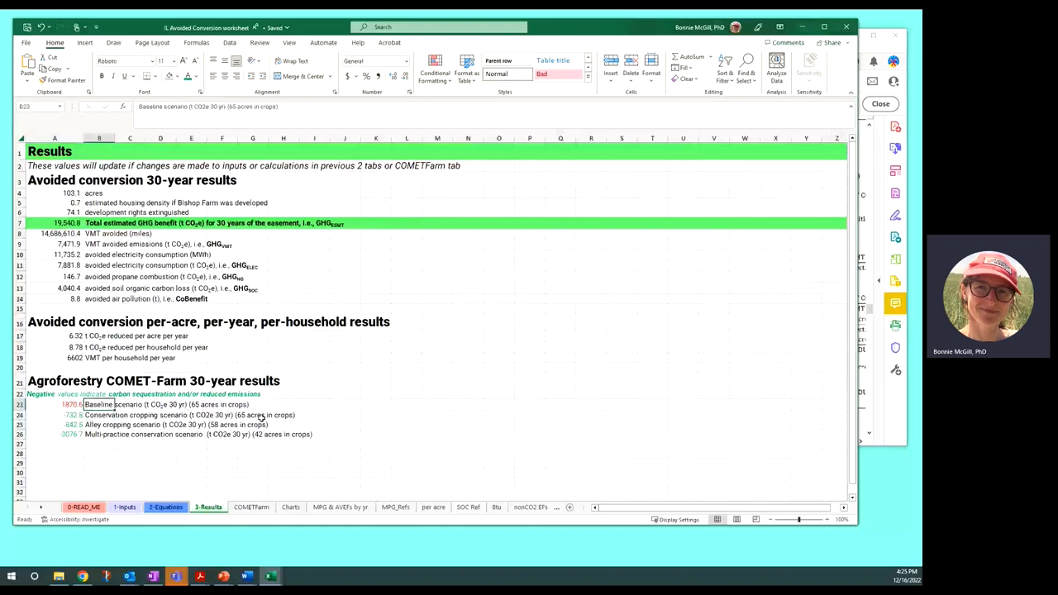
click(51, 416)
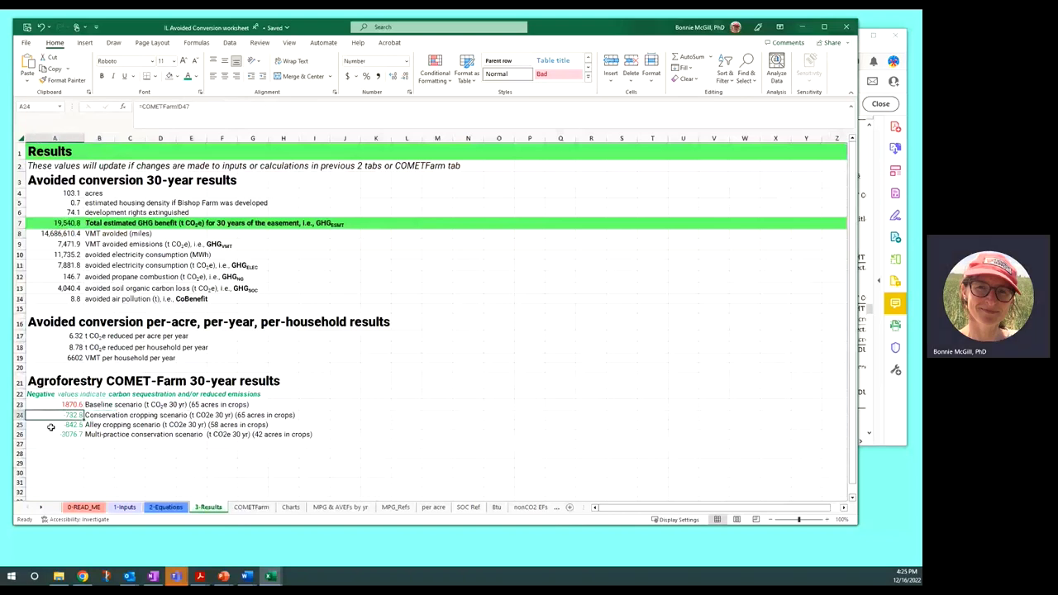
click(98, 425)
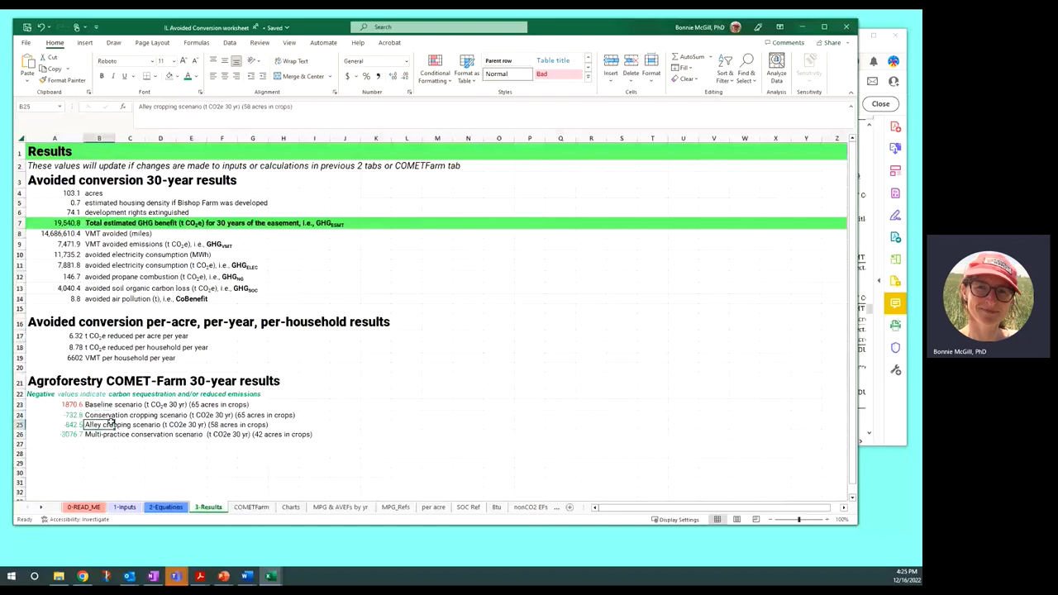
click(55, 425)
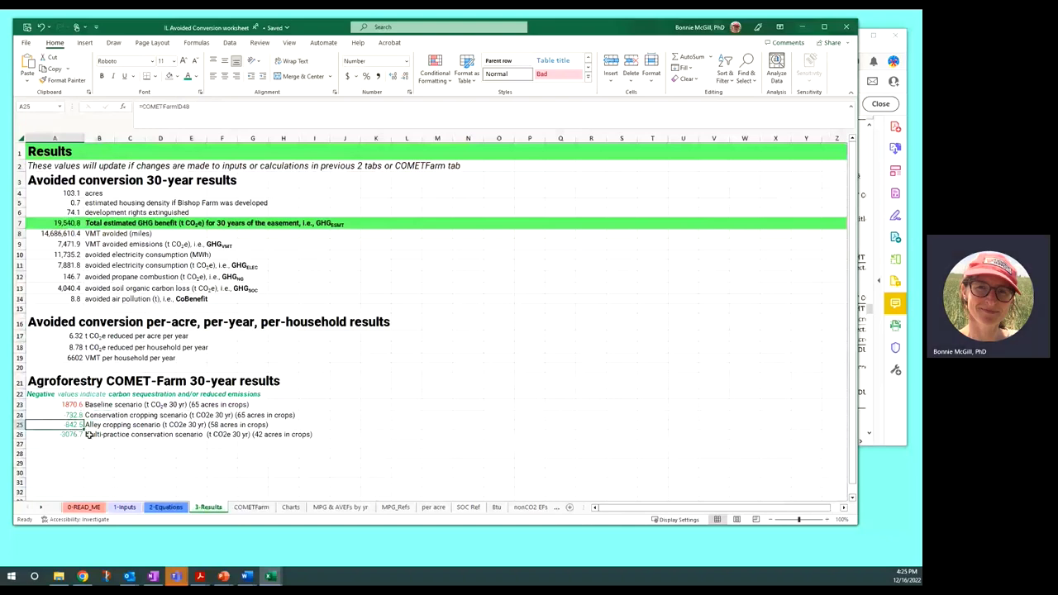
click(92, 436)
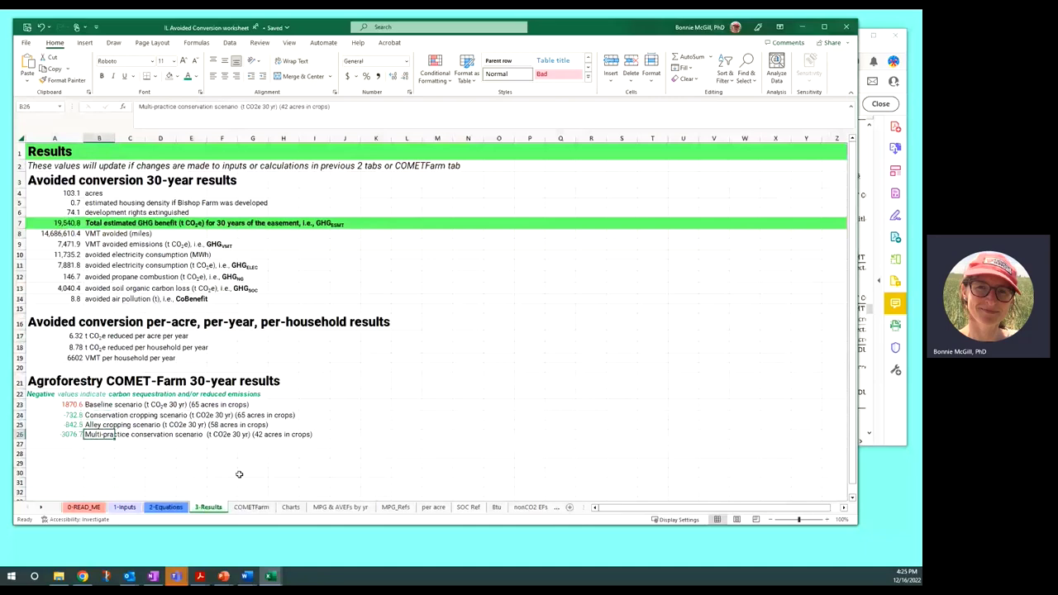
Inspect the farm woodlot, riparian buffer and 3-row windbreak sections in Table 4 of the COMETFarm sheet.
click(251, 507)
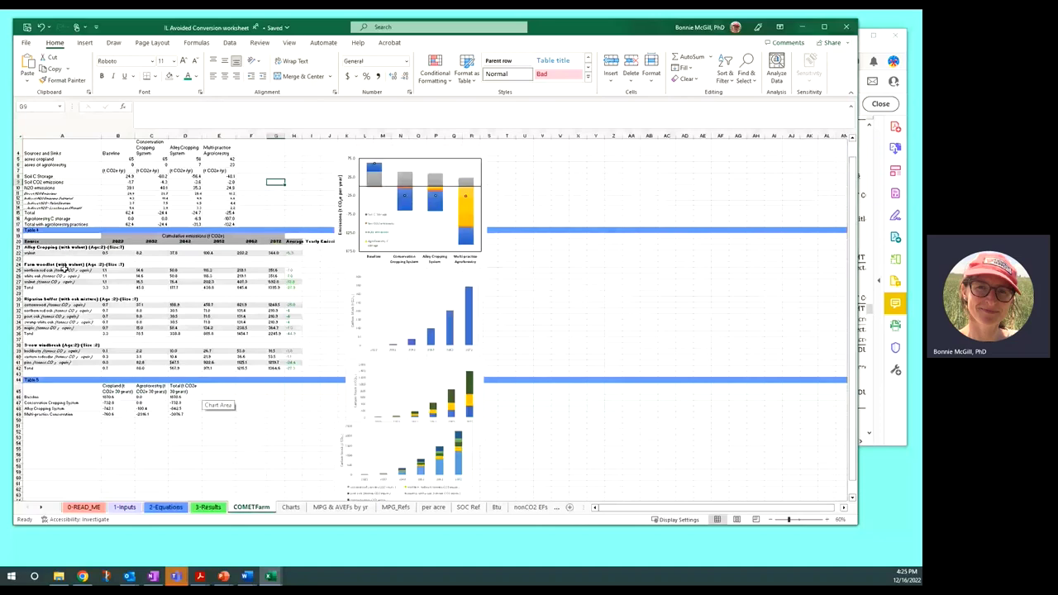
click(828, 519)
click(828, 519)
click(828, 519)
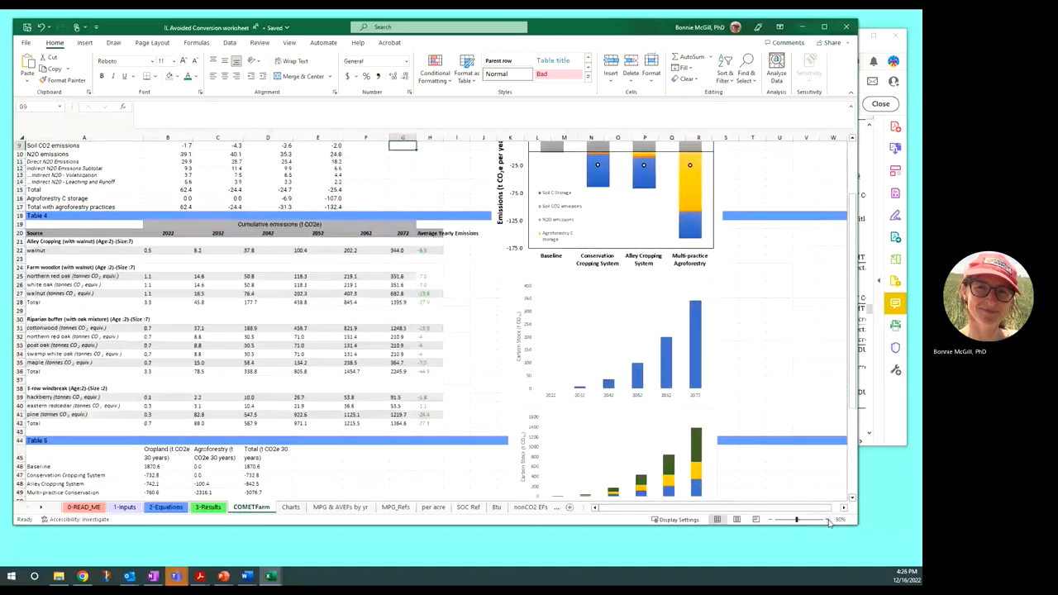
click(78, 268)
click(68, 320)
click(48, 387)
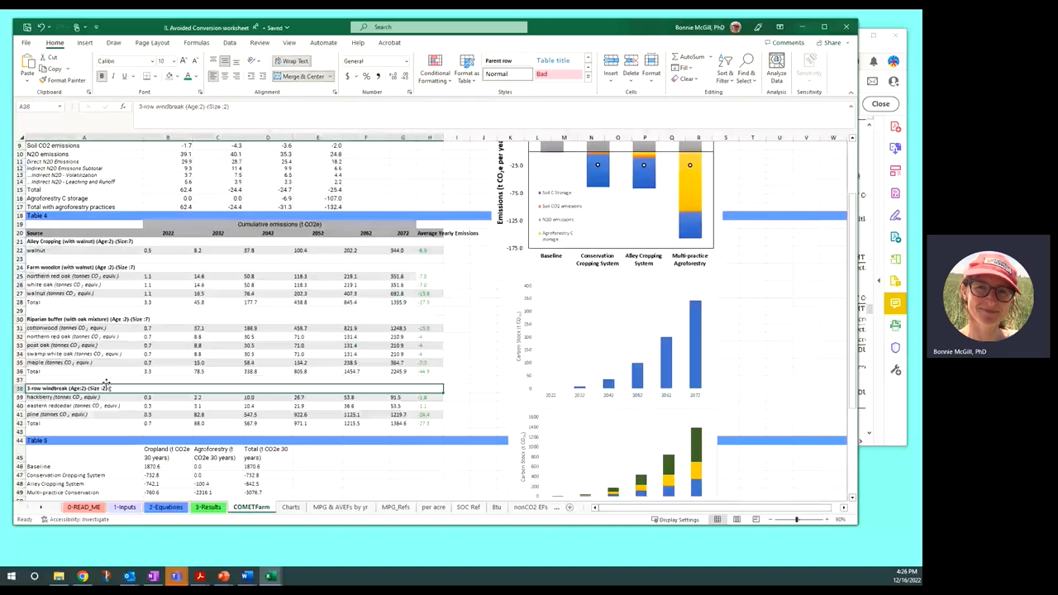
Return to 3-Results and compare the multi-practice conservation result in A26 with the total estimated GHG benefit in A7.
click(208, 507)
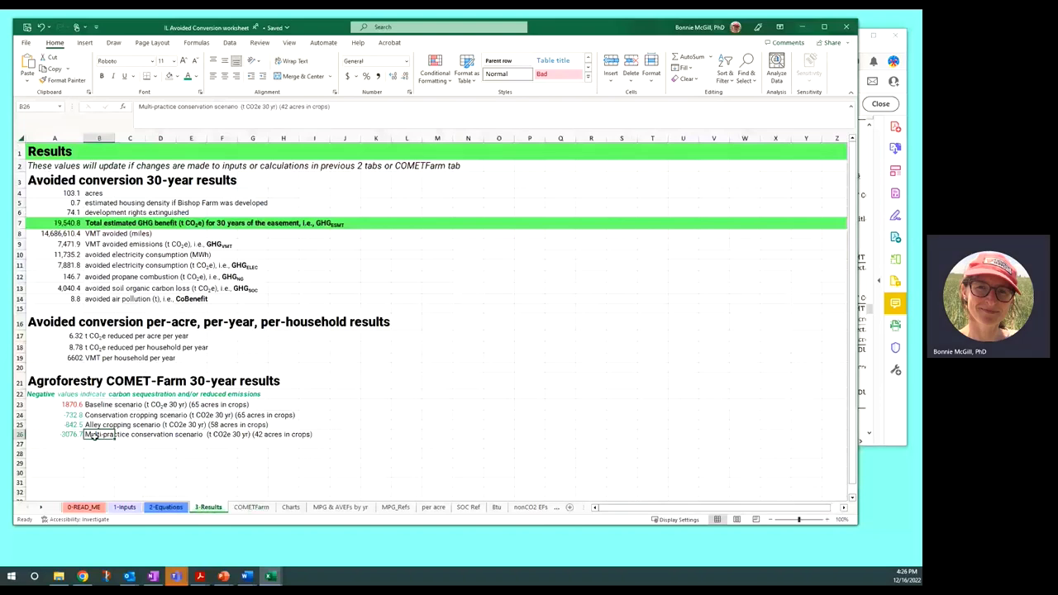
click(51, 436)
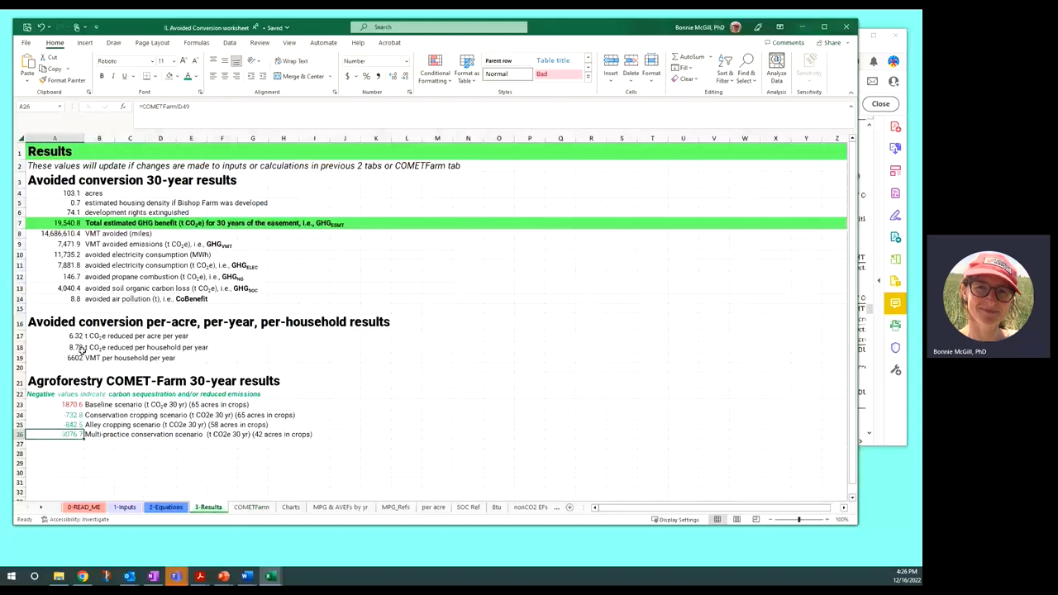
click(67, 221)
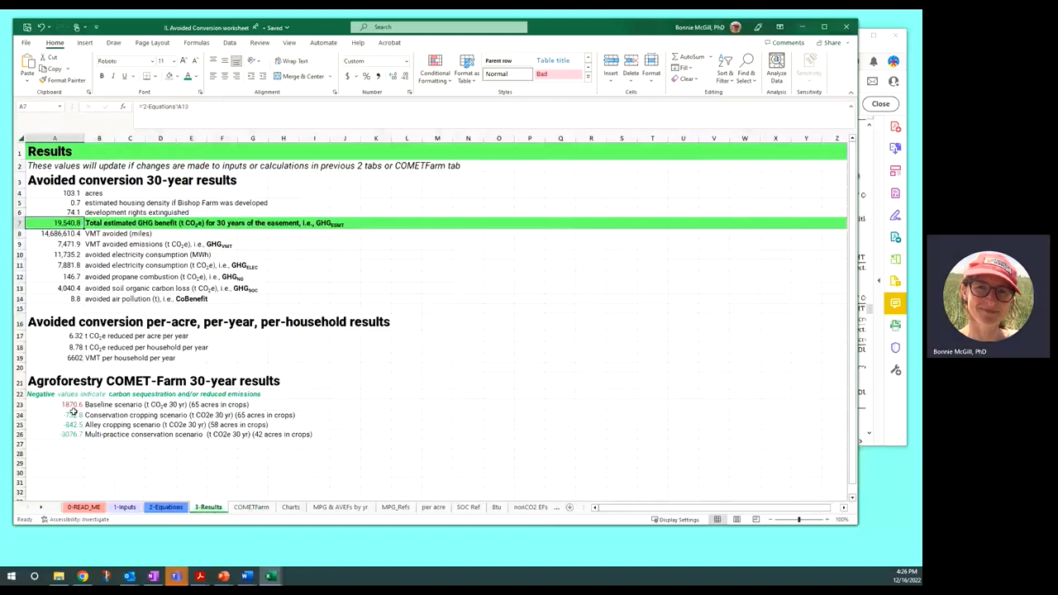
Browse the workbook's sheet list through to data sources and back to 0-READ_ME, keeping 3-Results open.
click(42, 508)
click(44, 508)
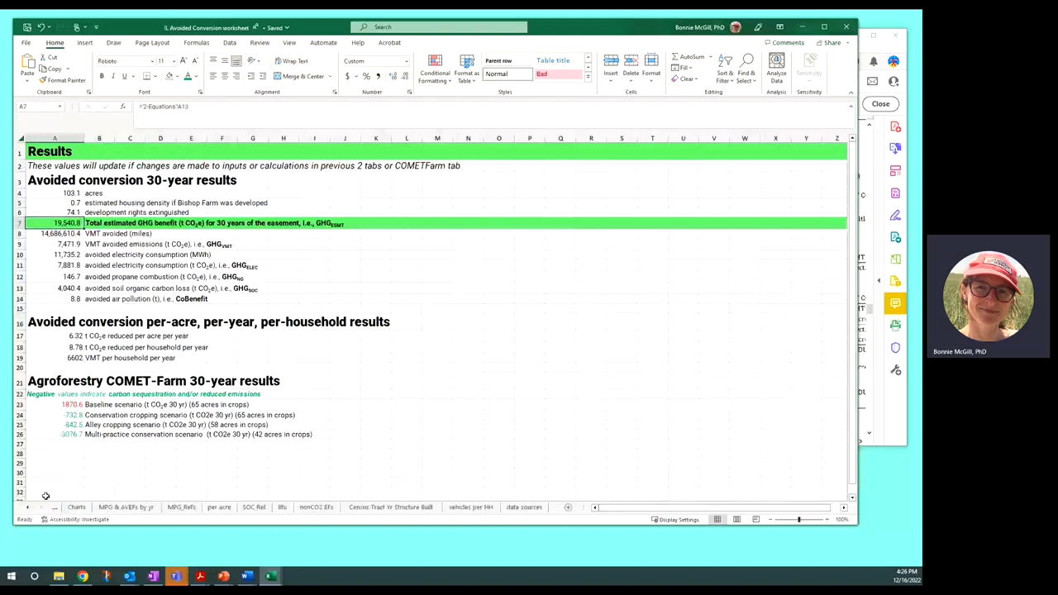
click(27, 509)
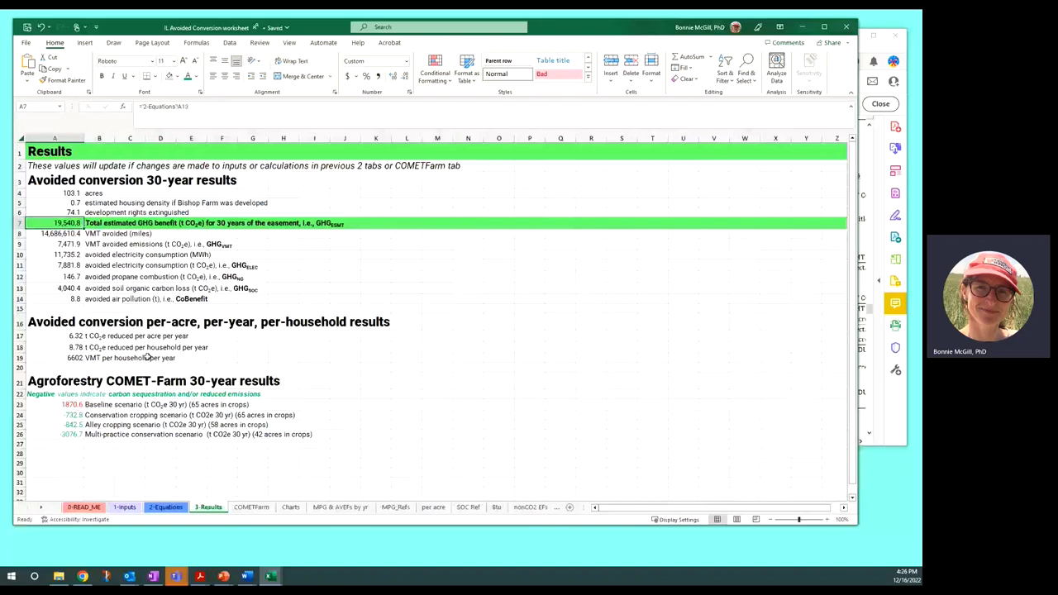